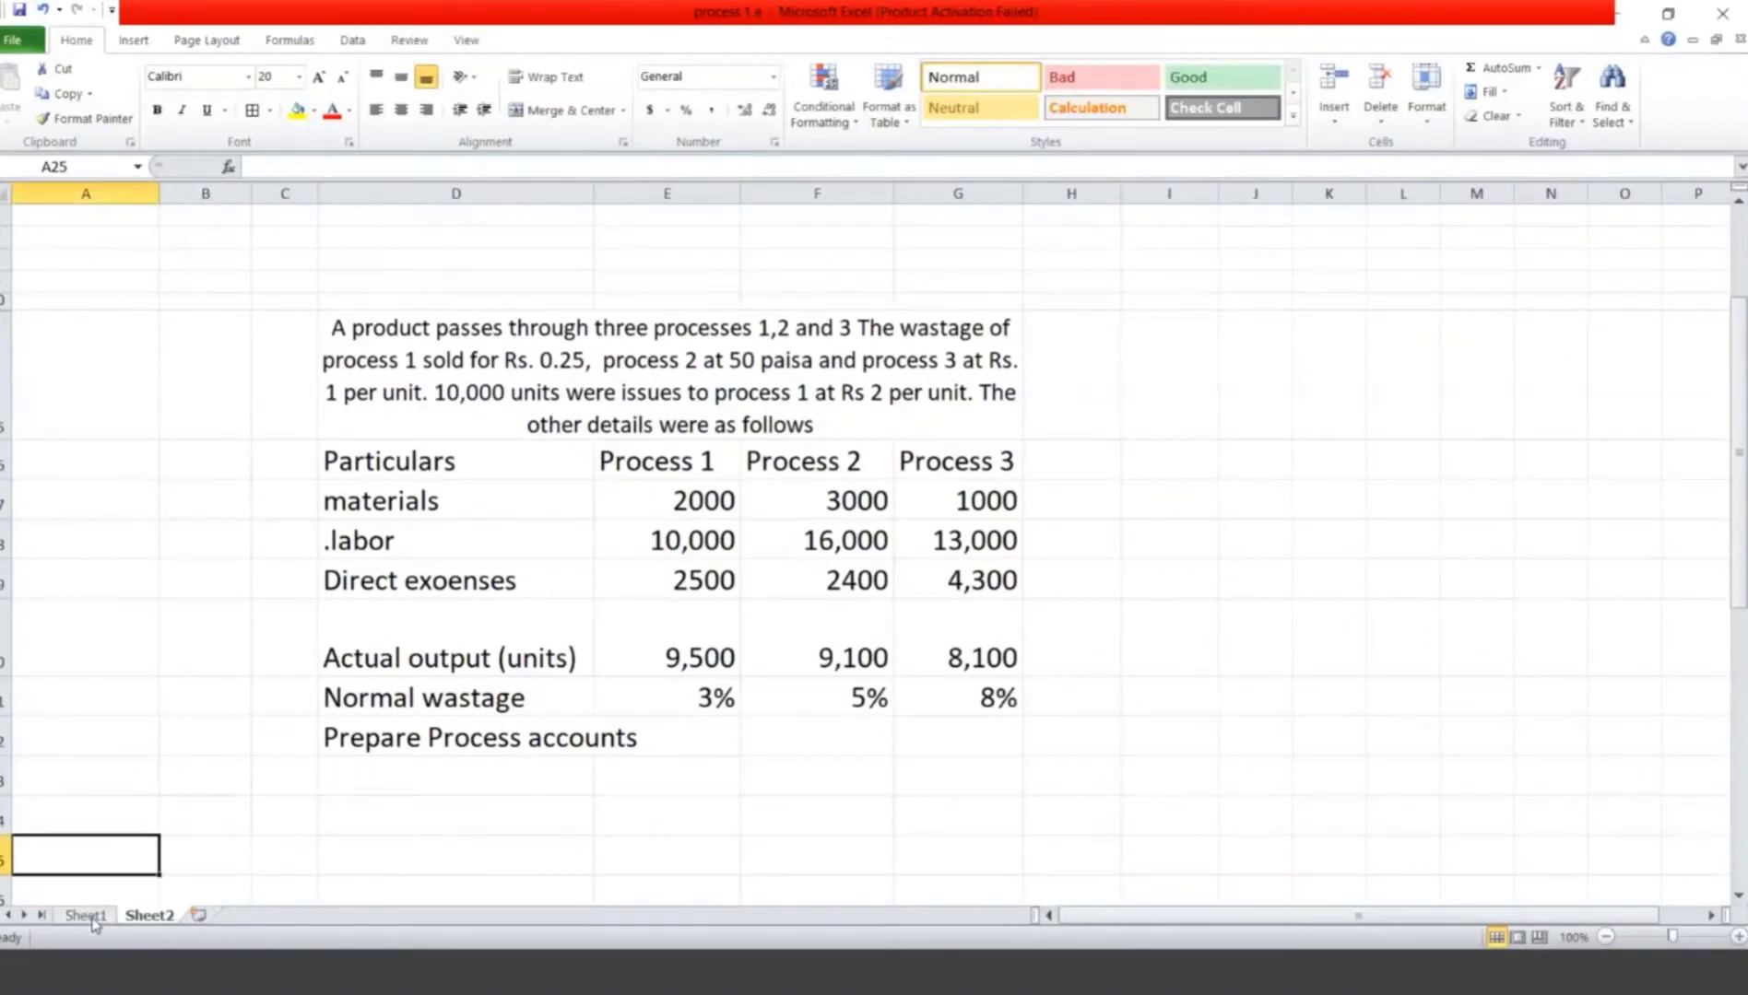
Step: On Sheet1, fill the first debit row of Process 1 A/c with "To Input", 10,000 units, CPU 2 and amount 20,000
click(91, 918)
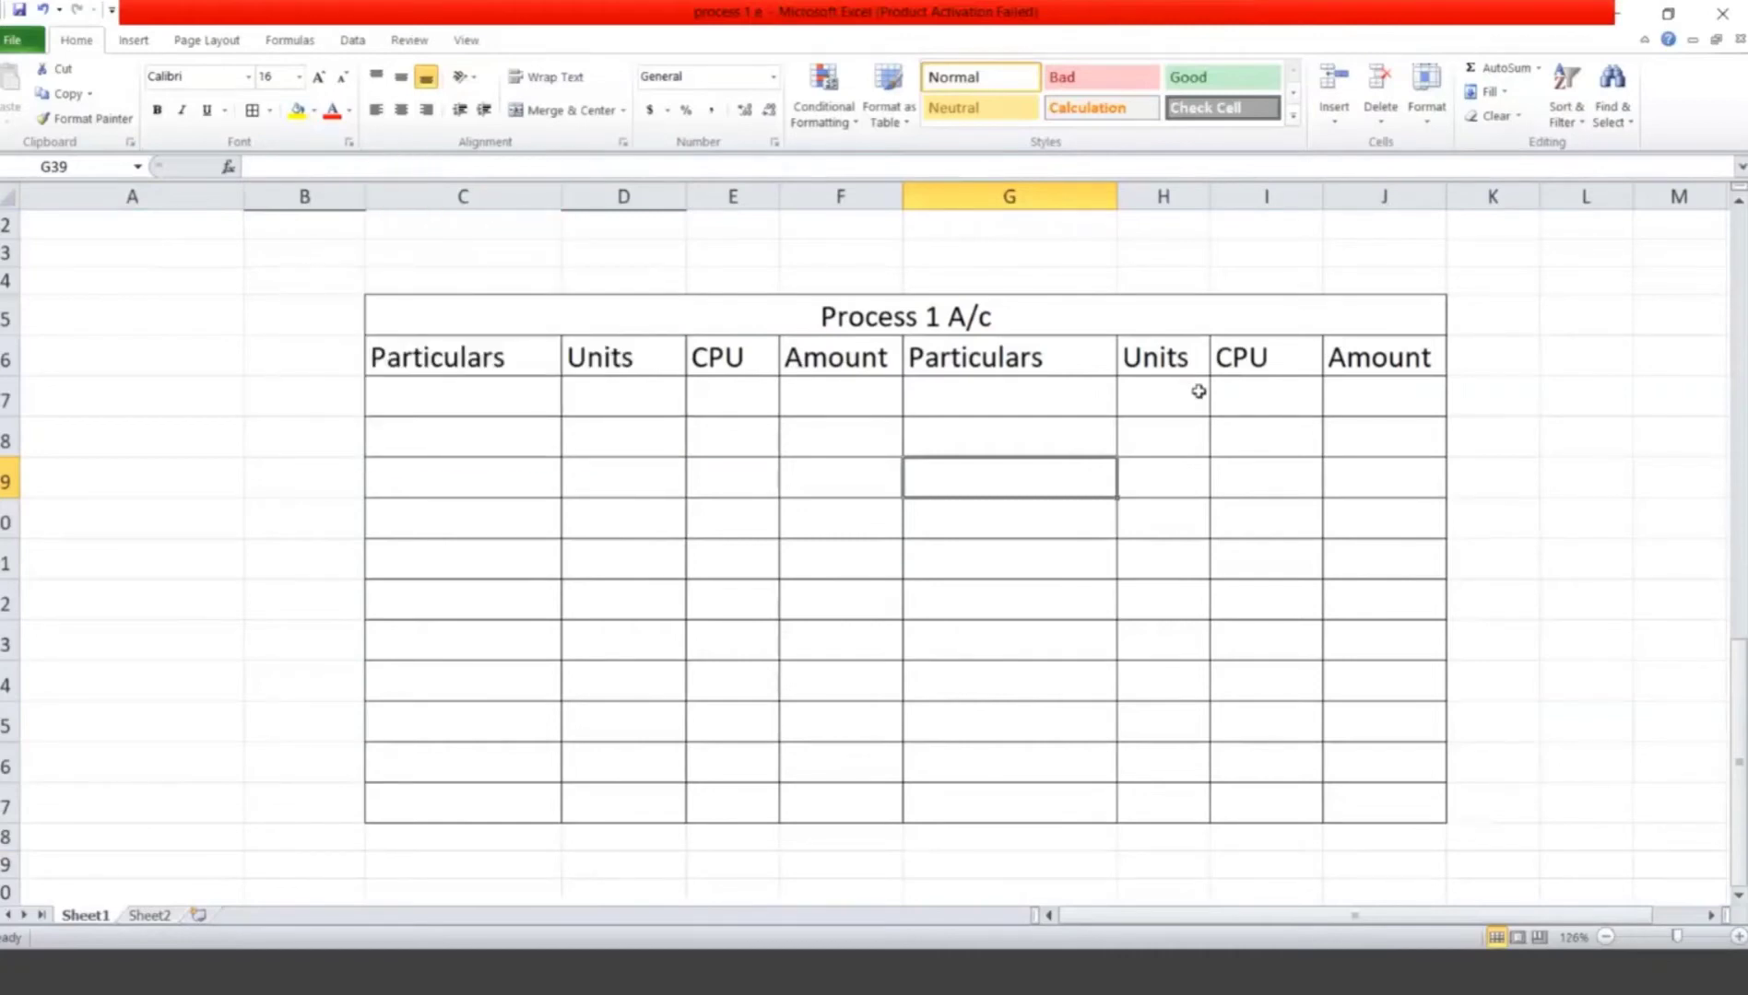
click(493, 398)
text(To)
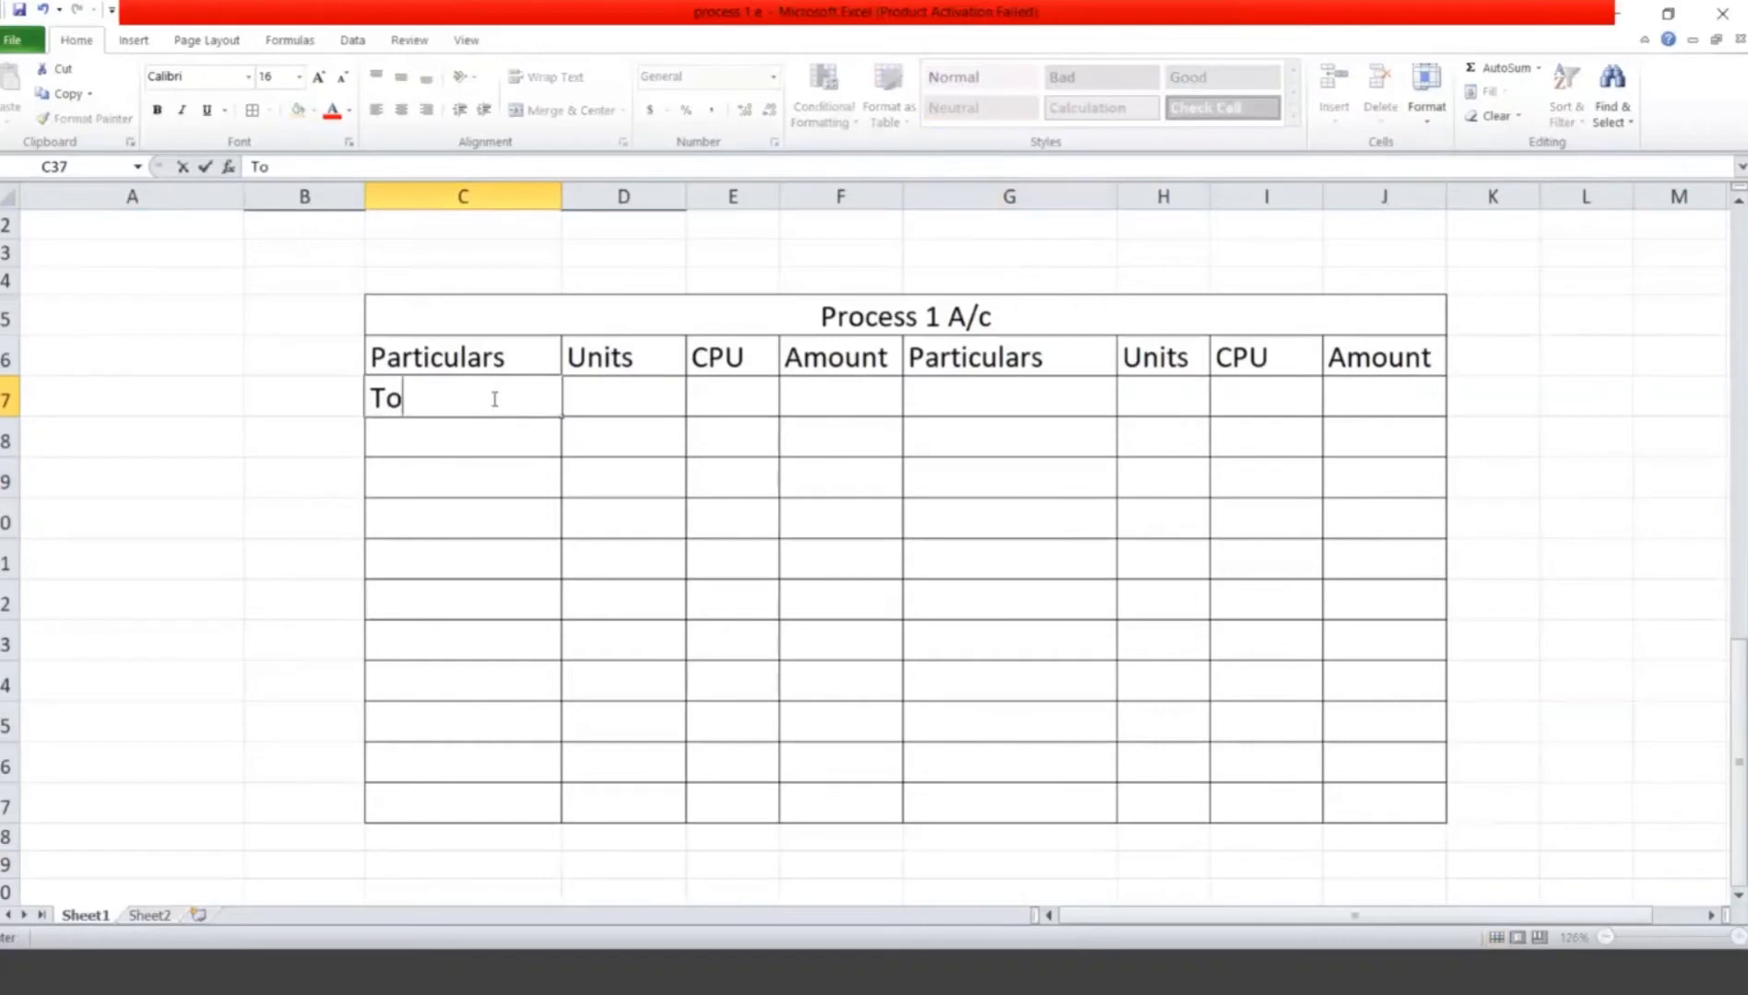
text( Input)
key(Tab)
text(10,000)
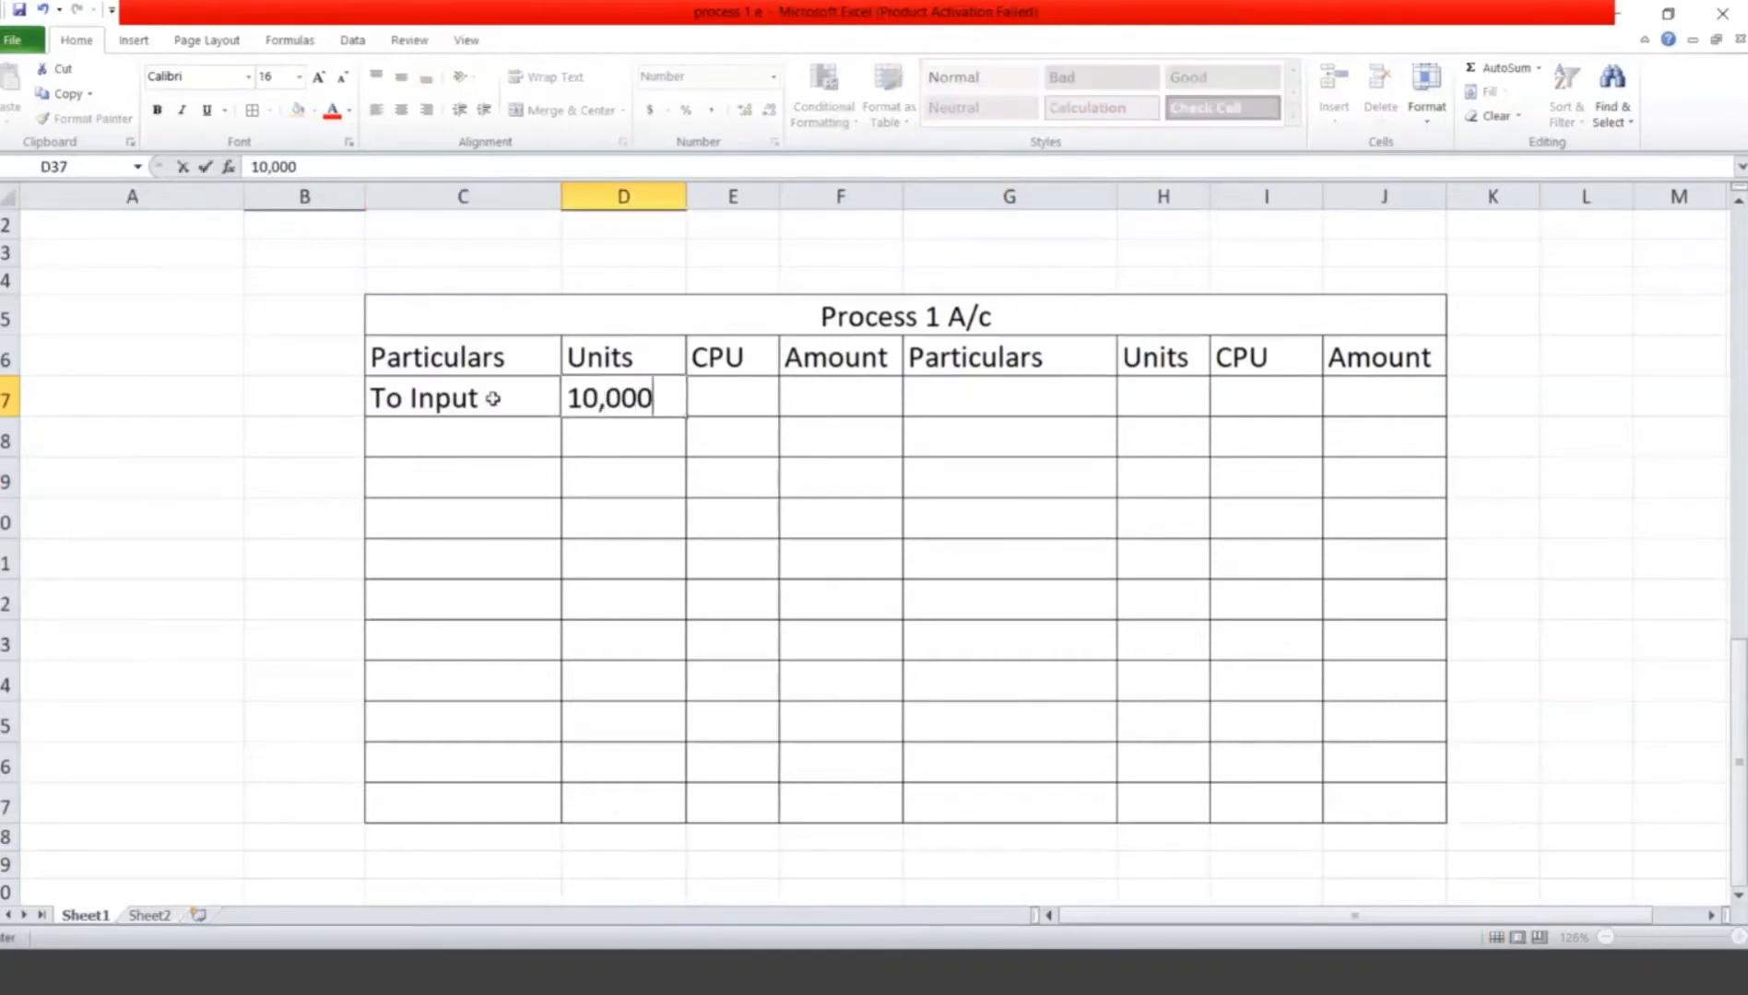
key(Tab)
text(2)
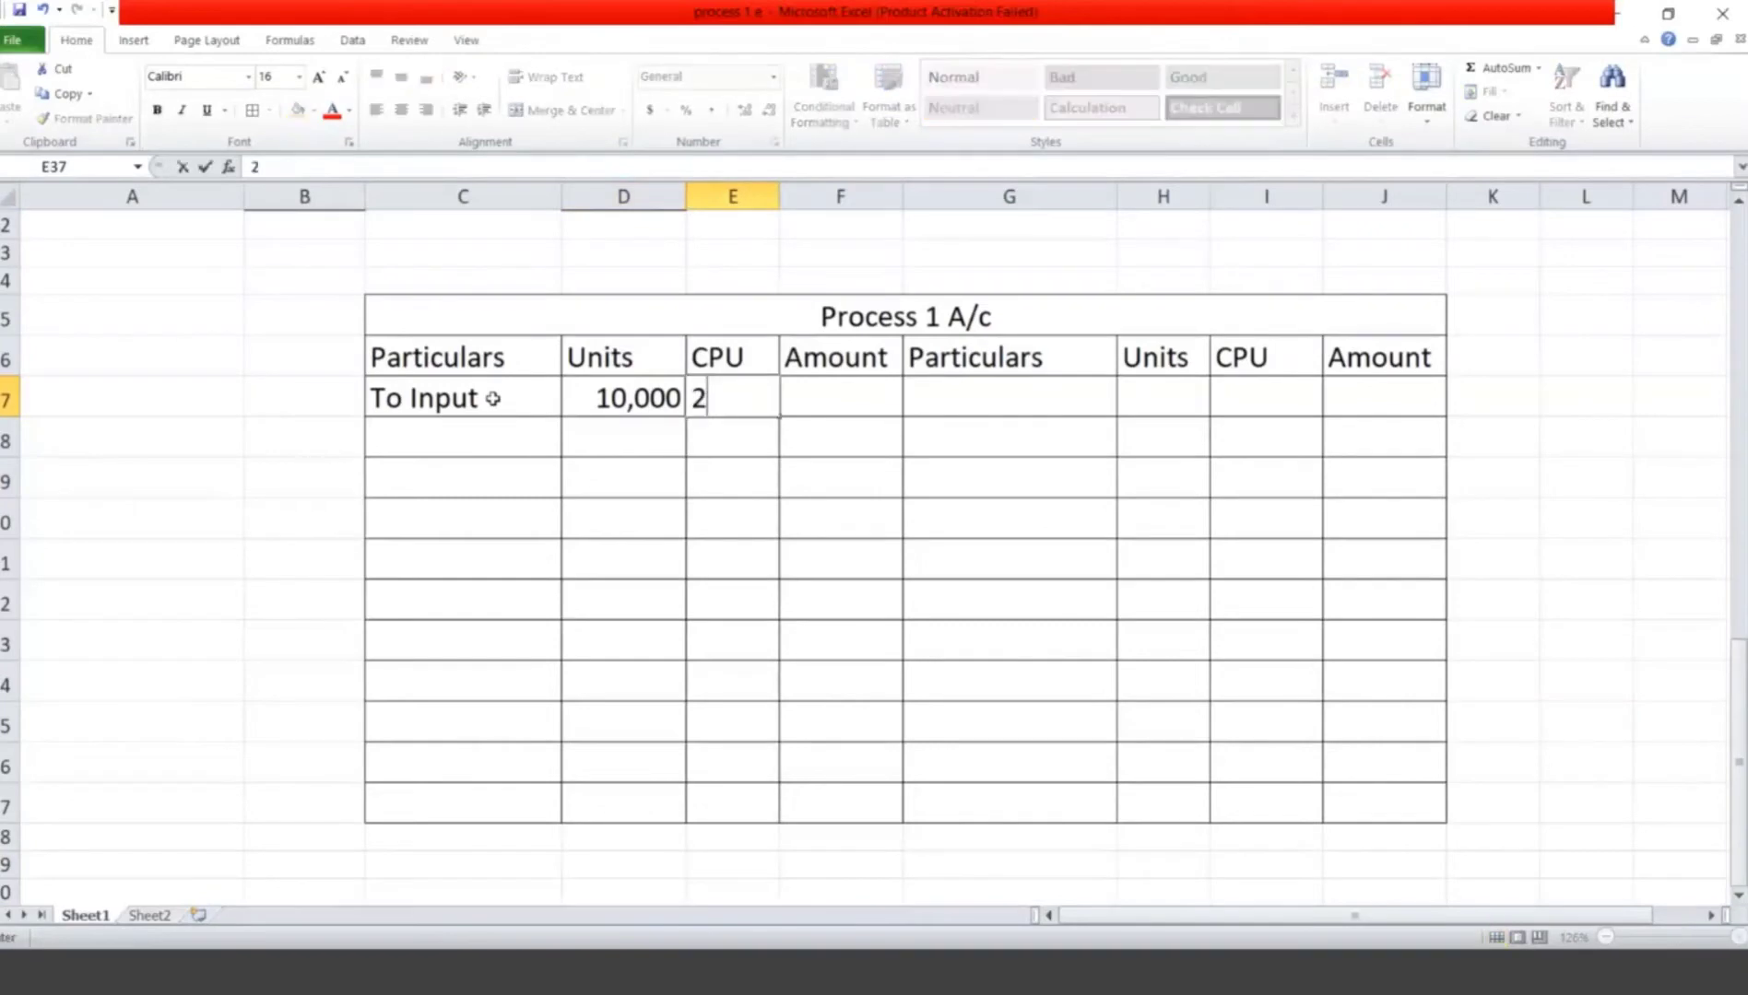
key(Tab)
text(20,000)
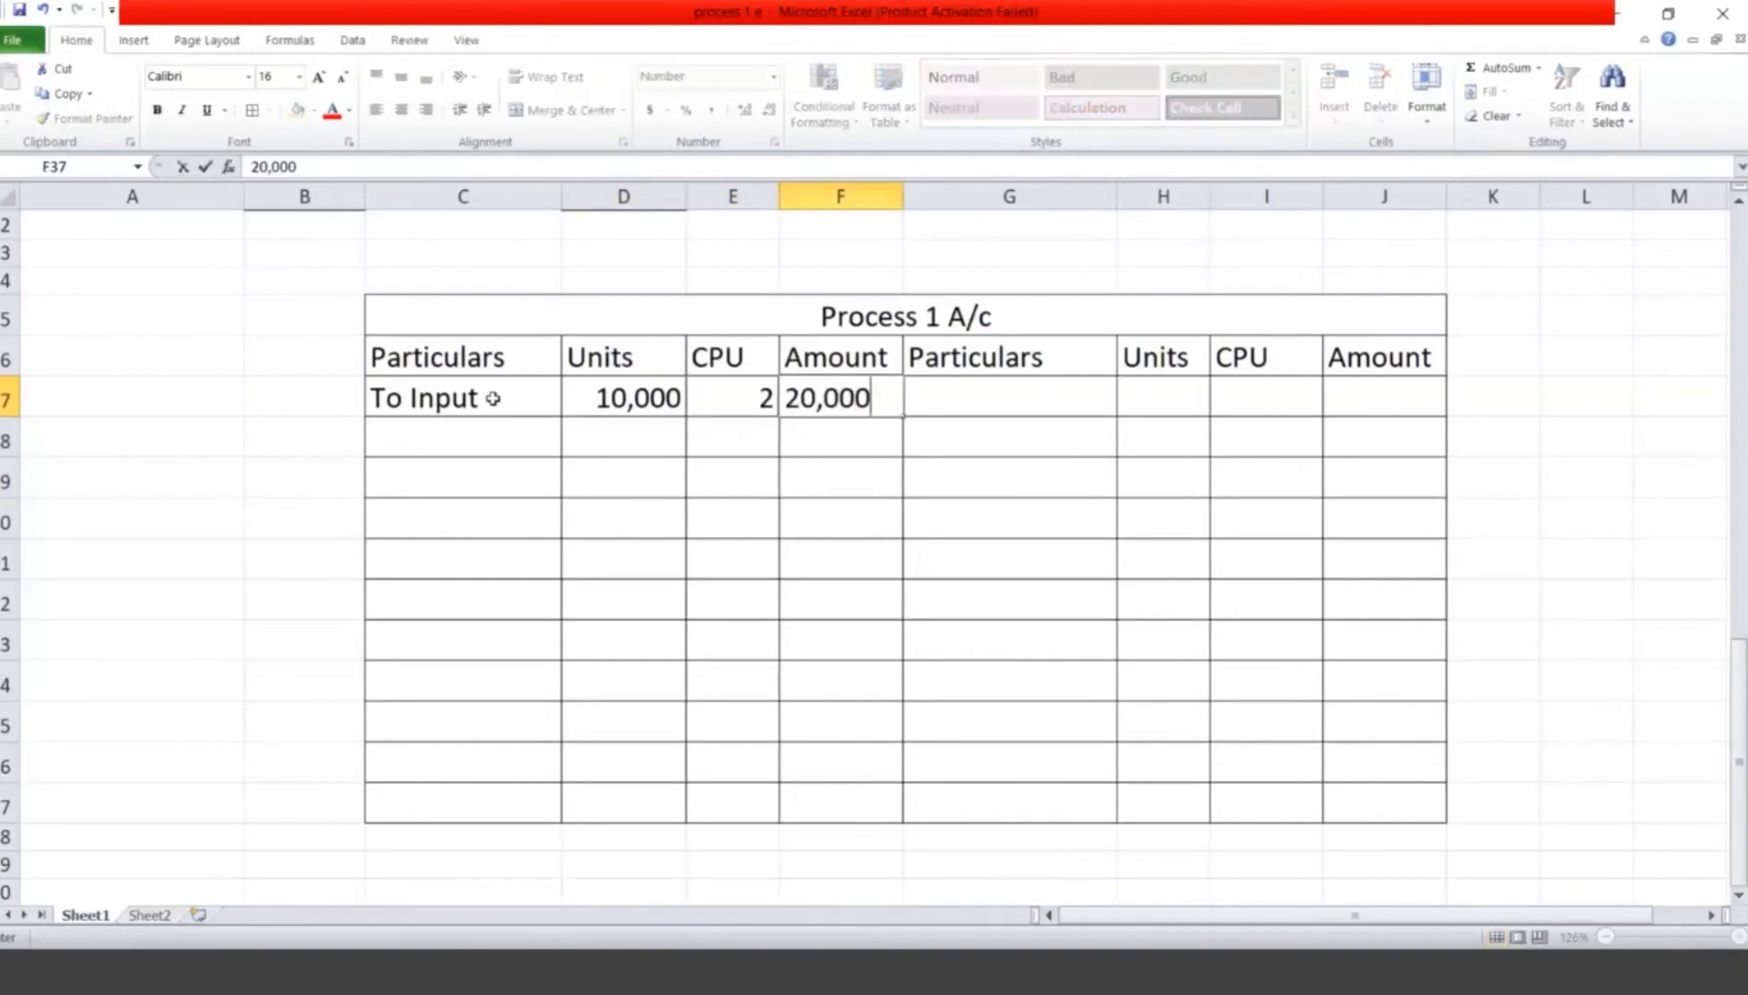
key(Return)
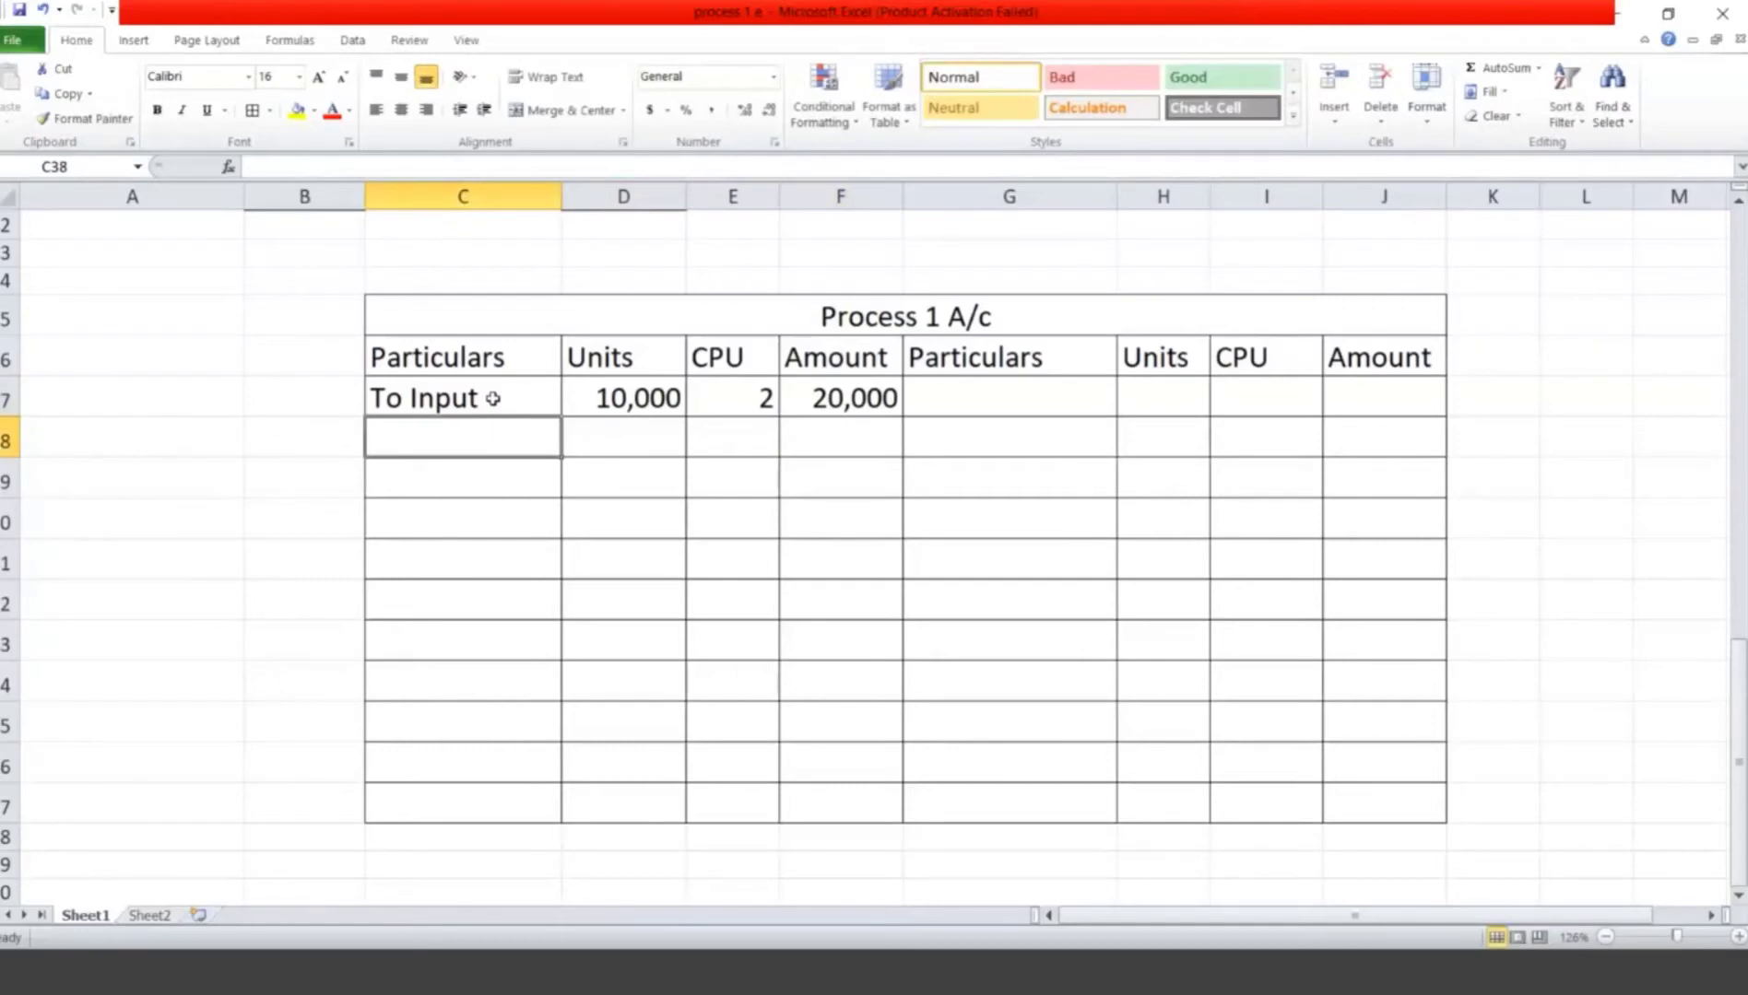
Step: Add the debit entry "To Materials" below the input row with an amount of 2,000
text(To Ma)
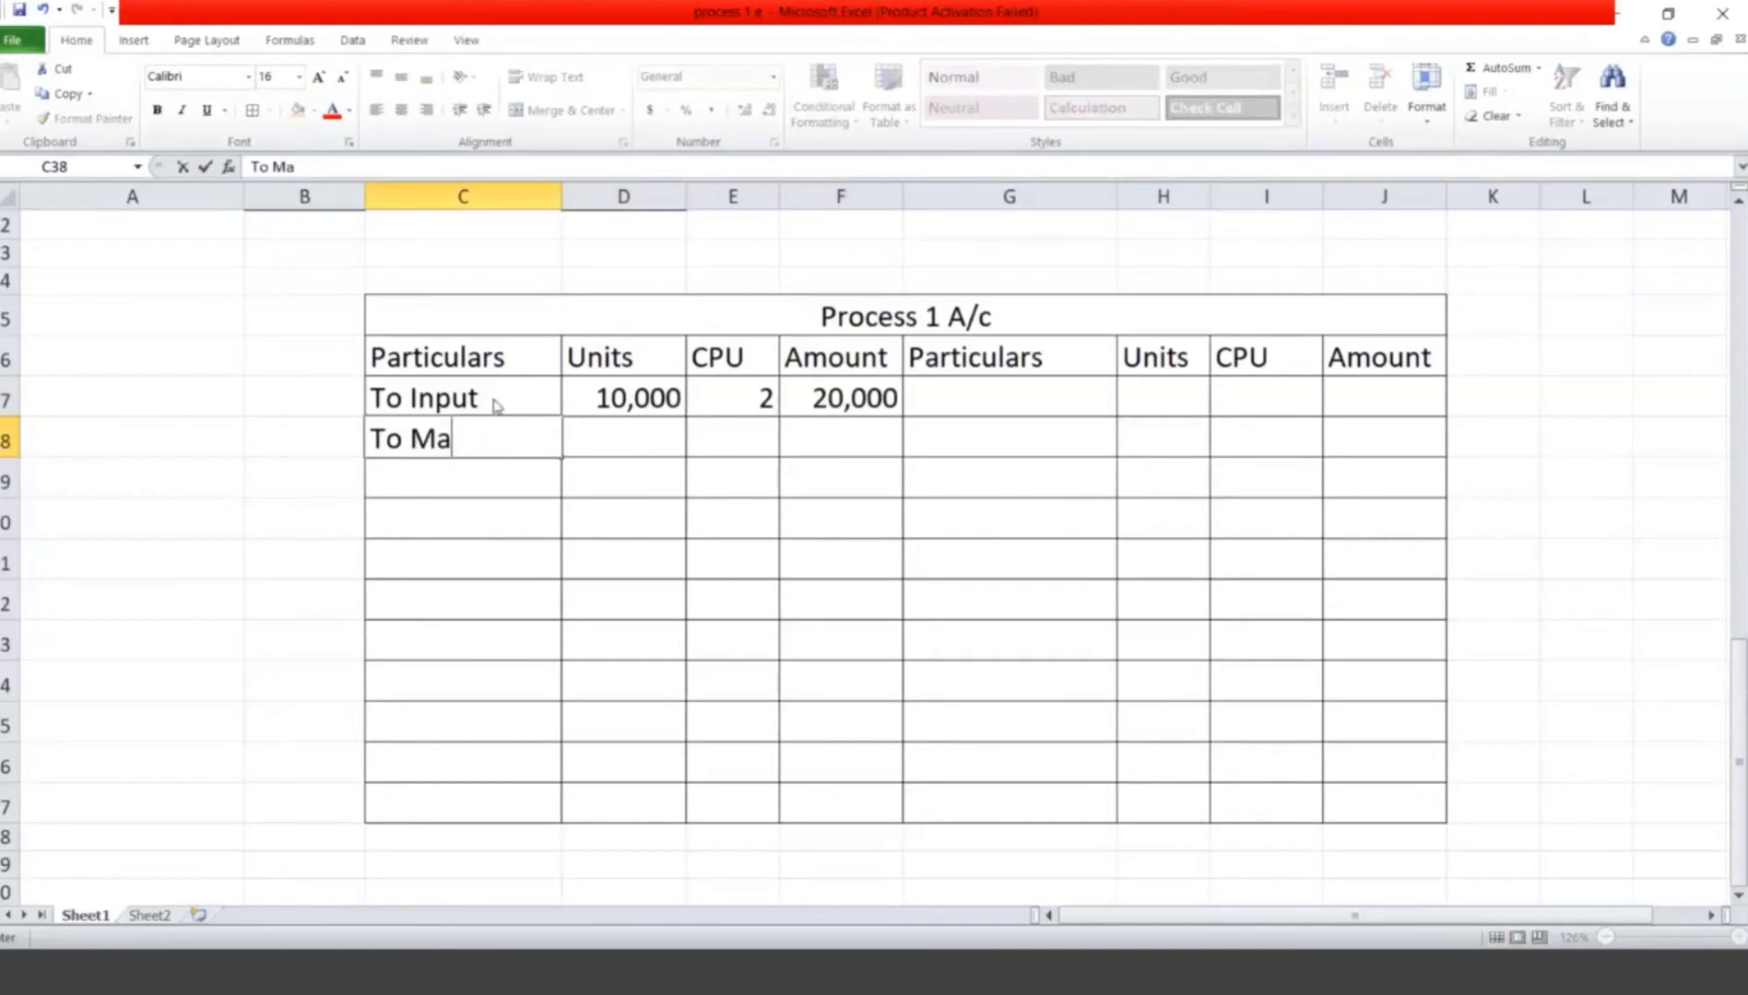
text(terials)
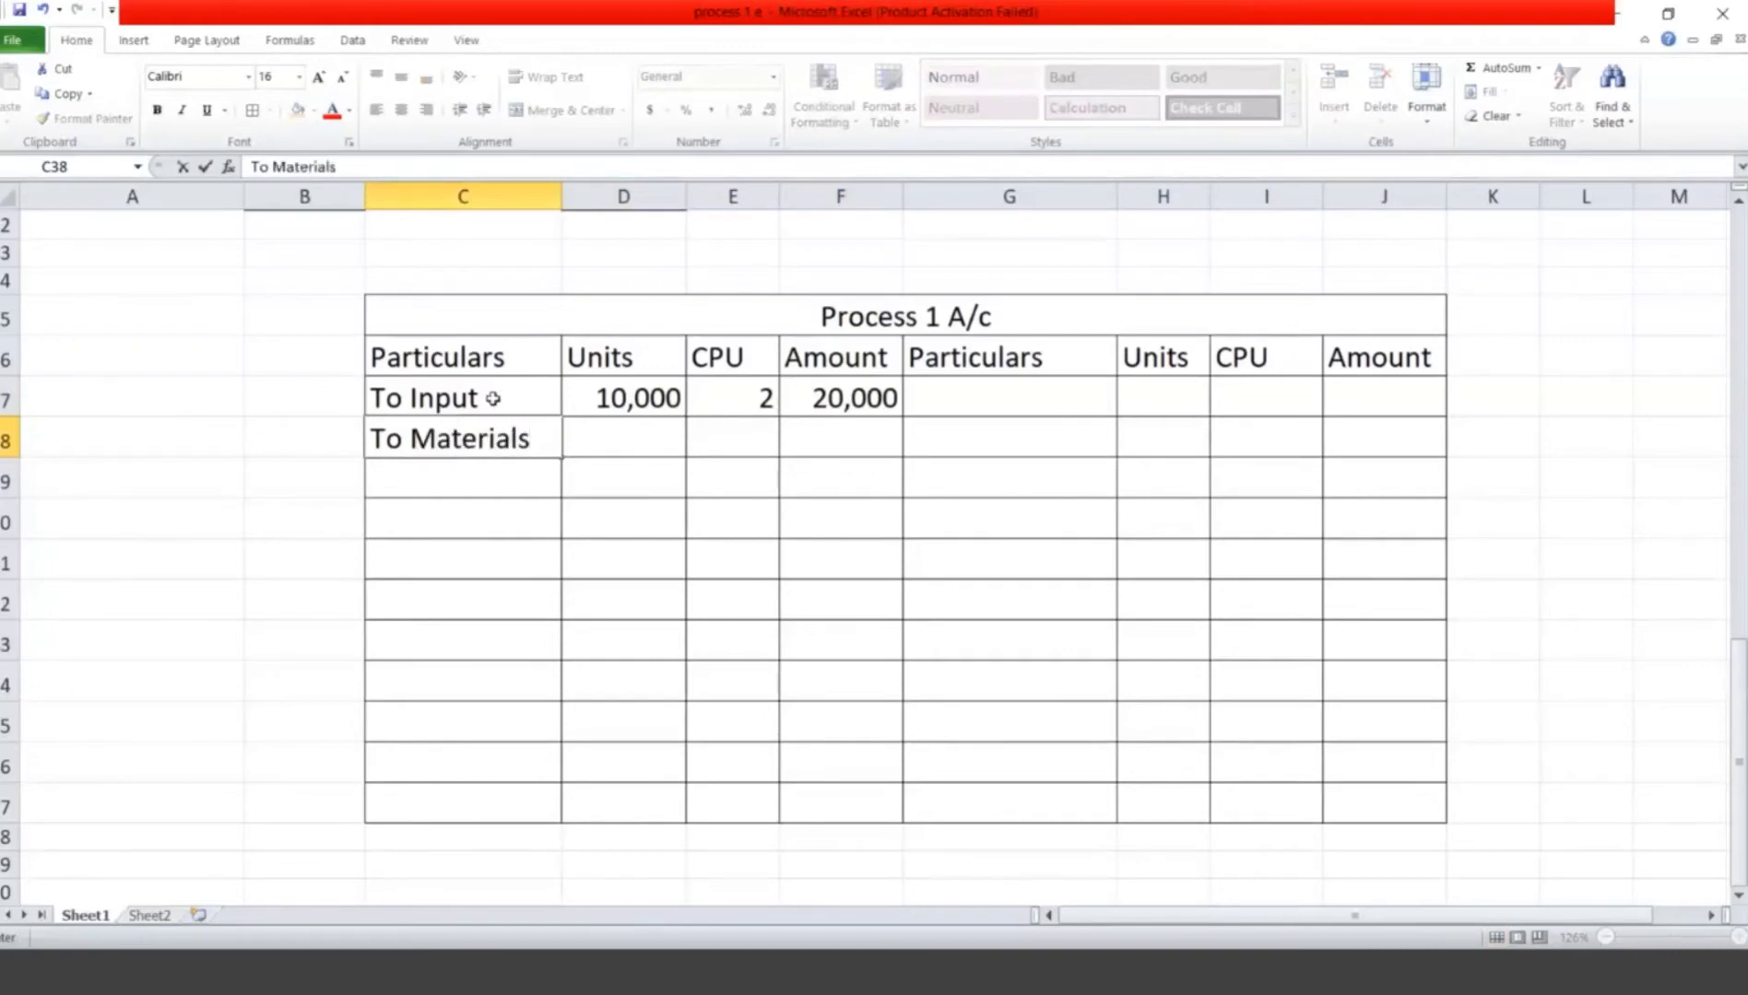
key(Tab)
key(Tab)
key(Tab)
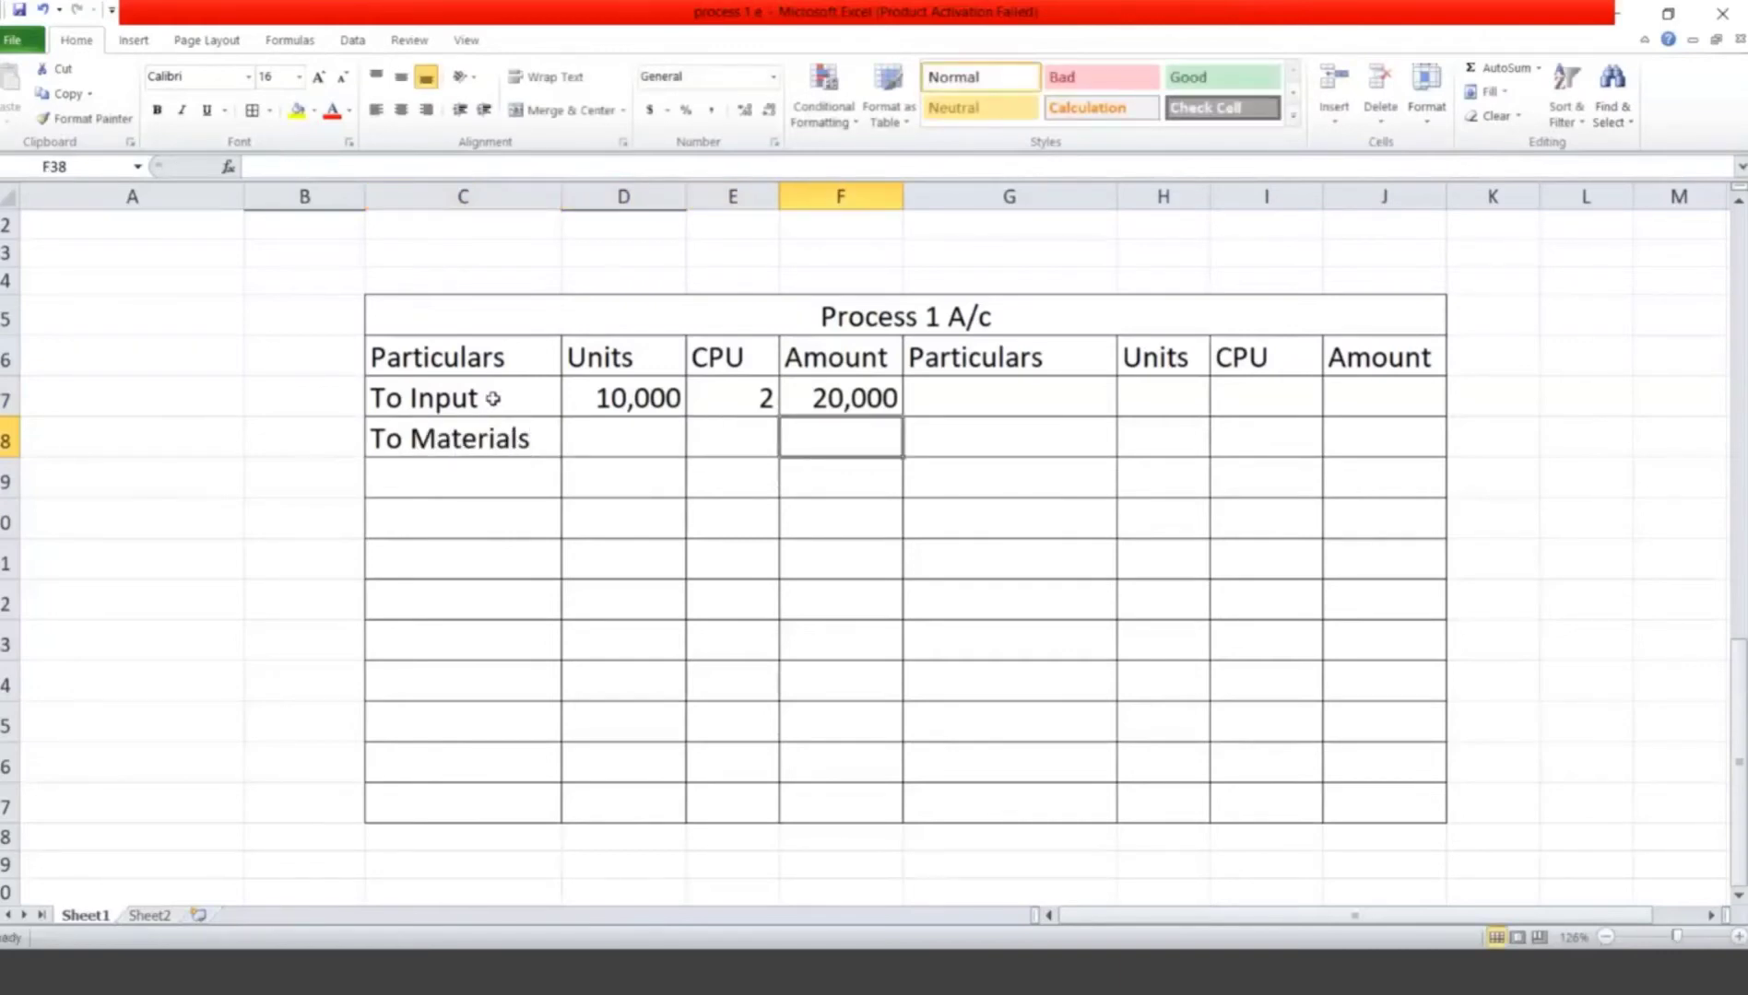
text(2,000)
key(Return)
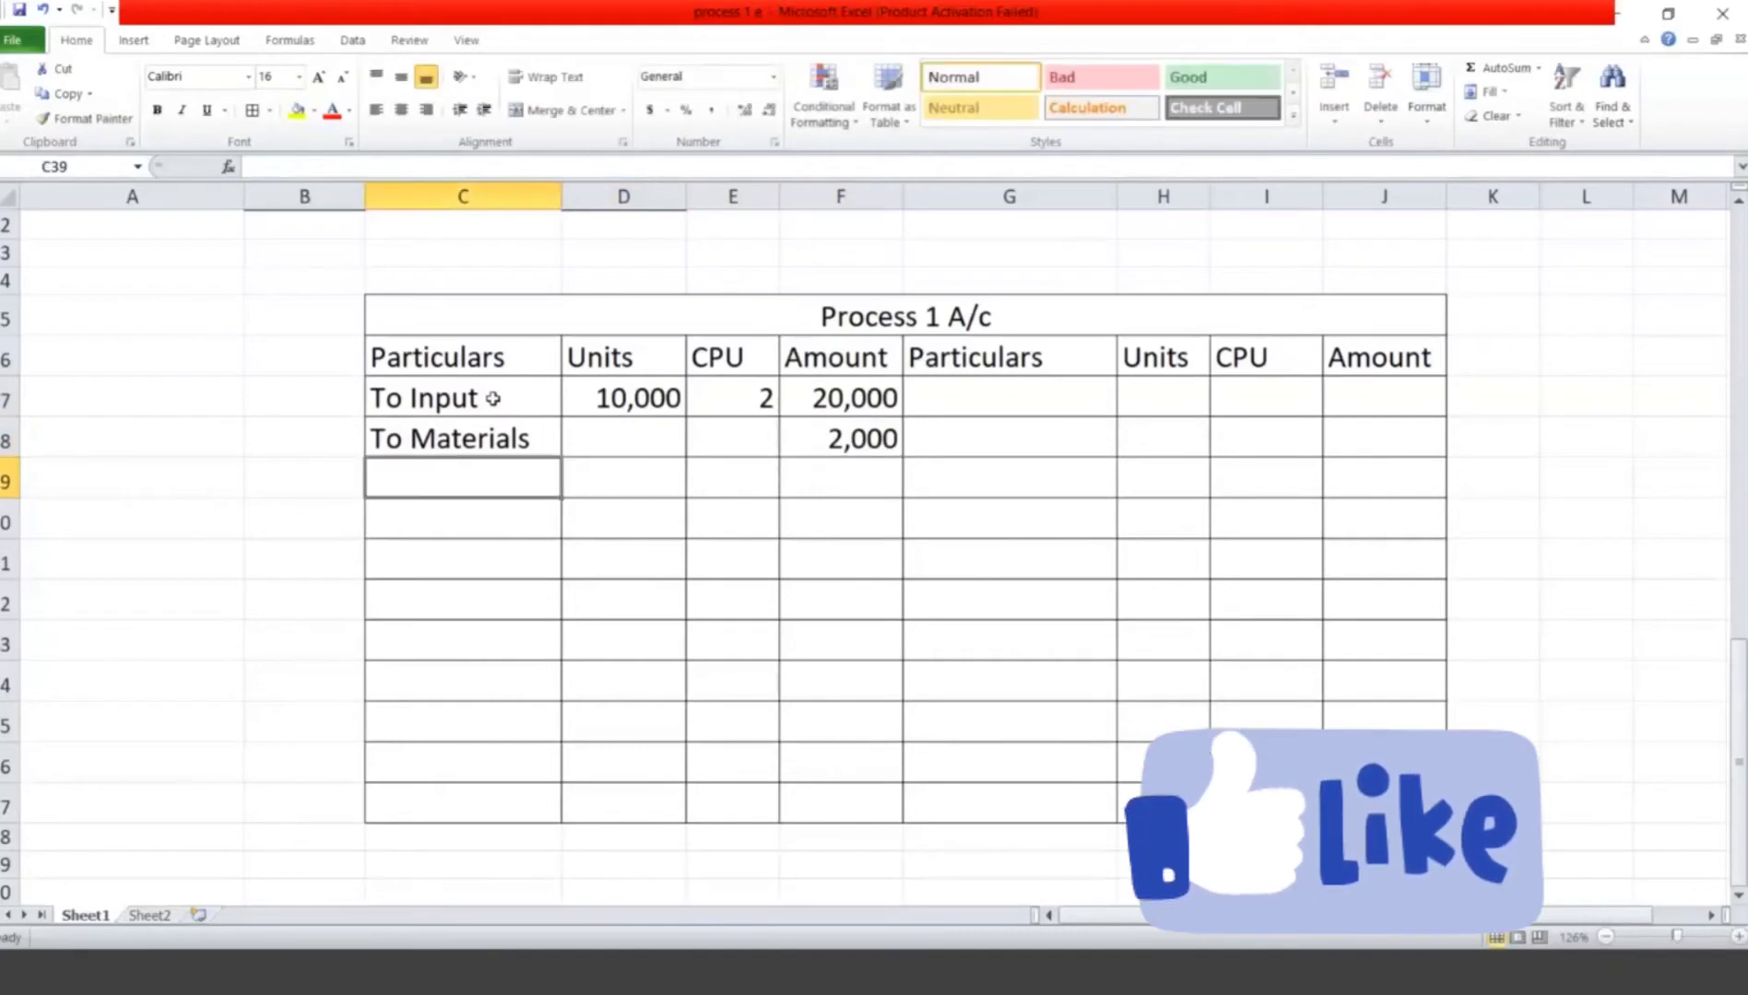
Step: Add the debit entry "To Labor" below the materials row with an amount of 10,000
text(To)
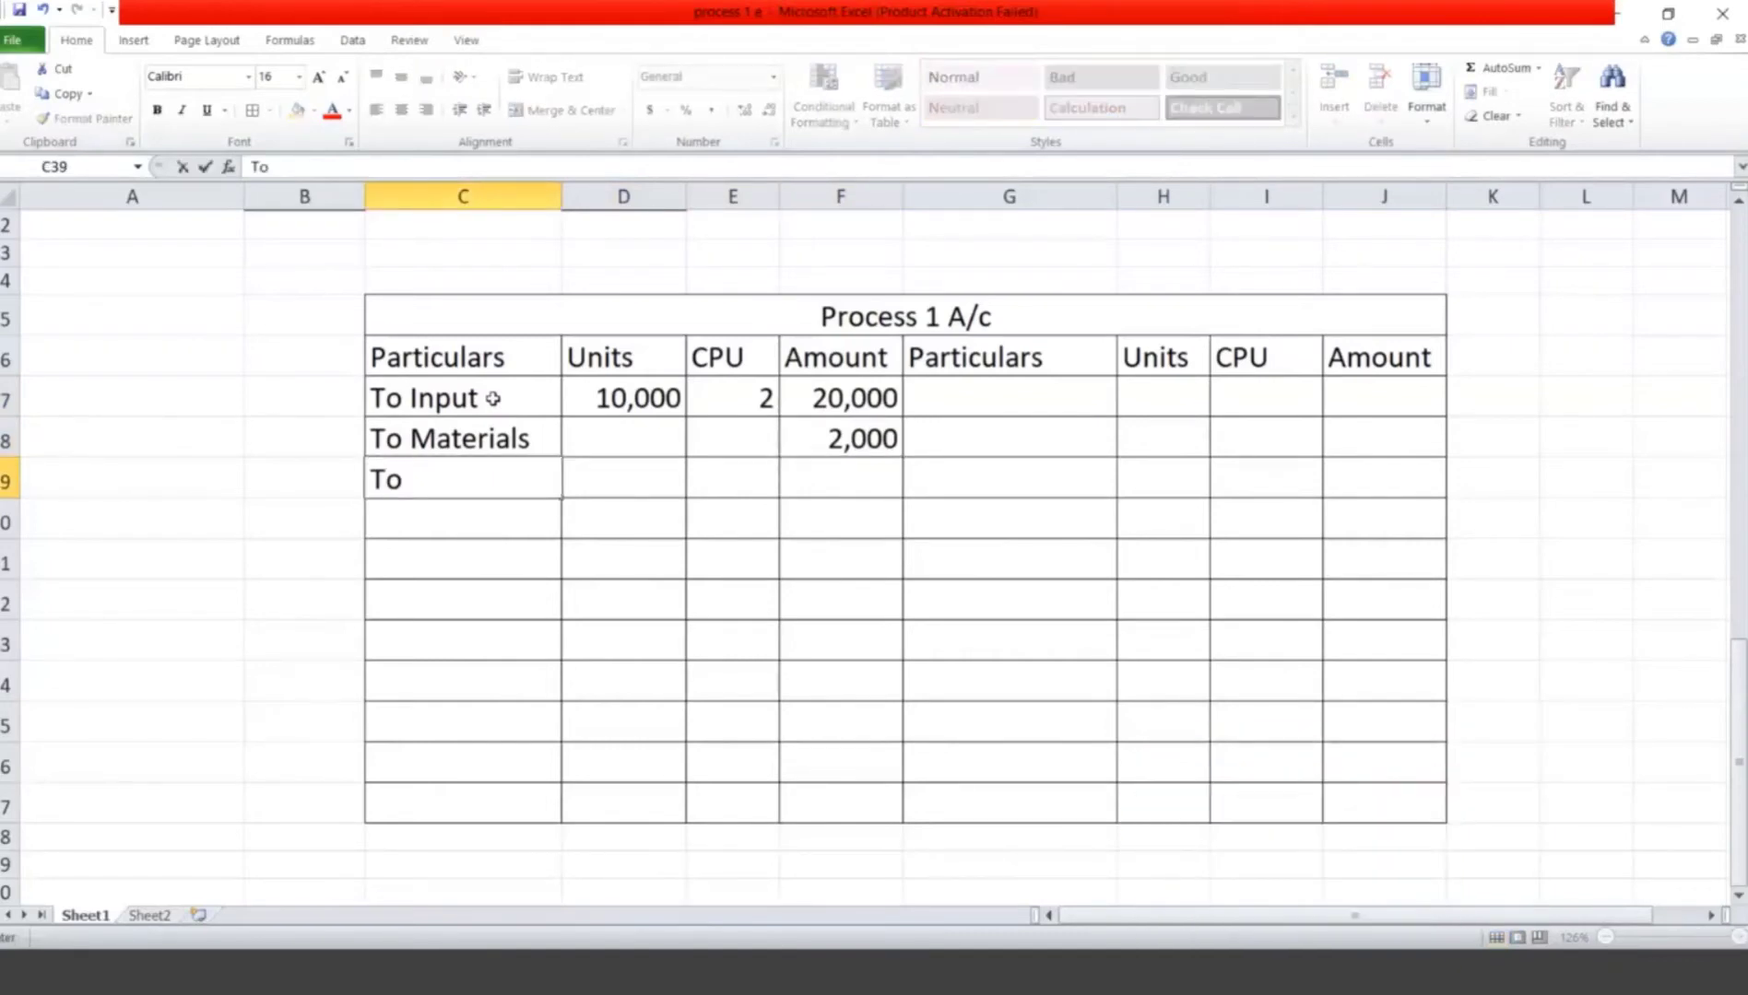
text( Labor)
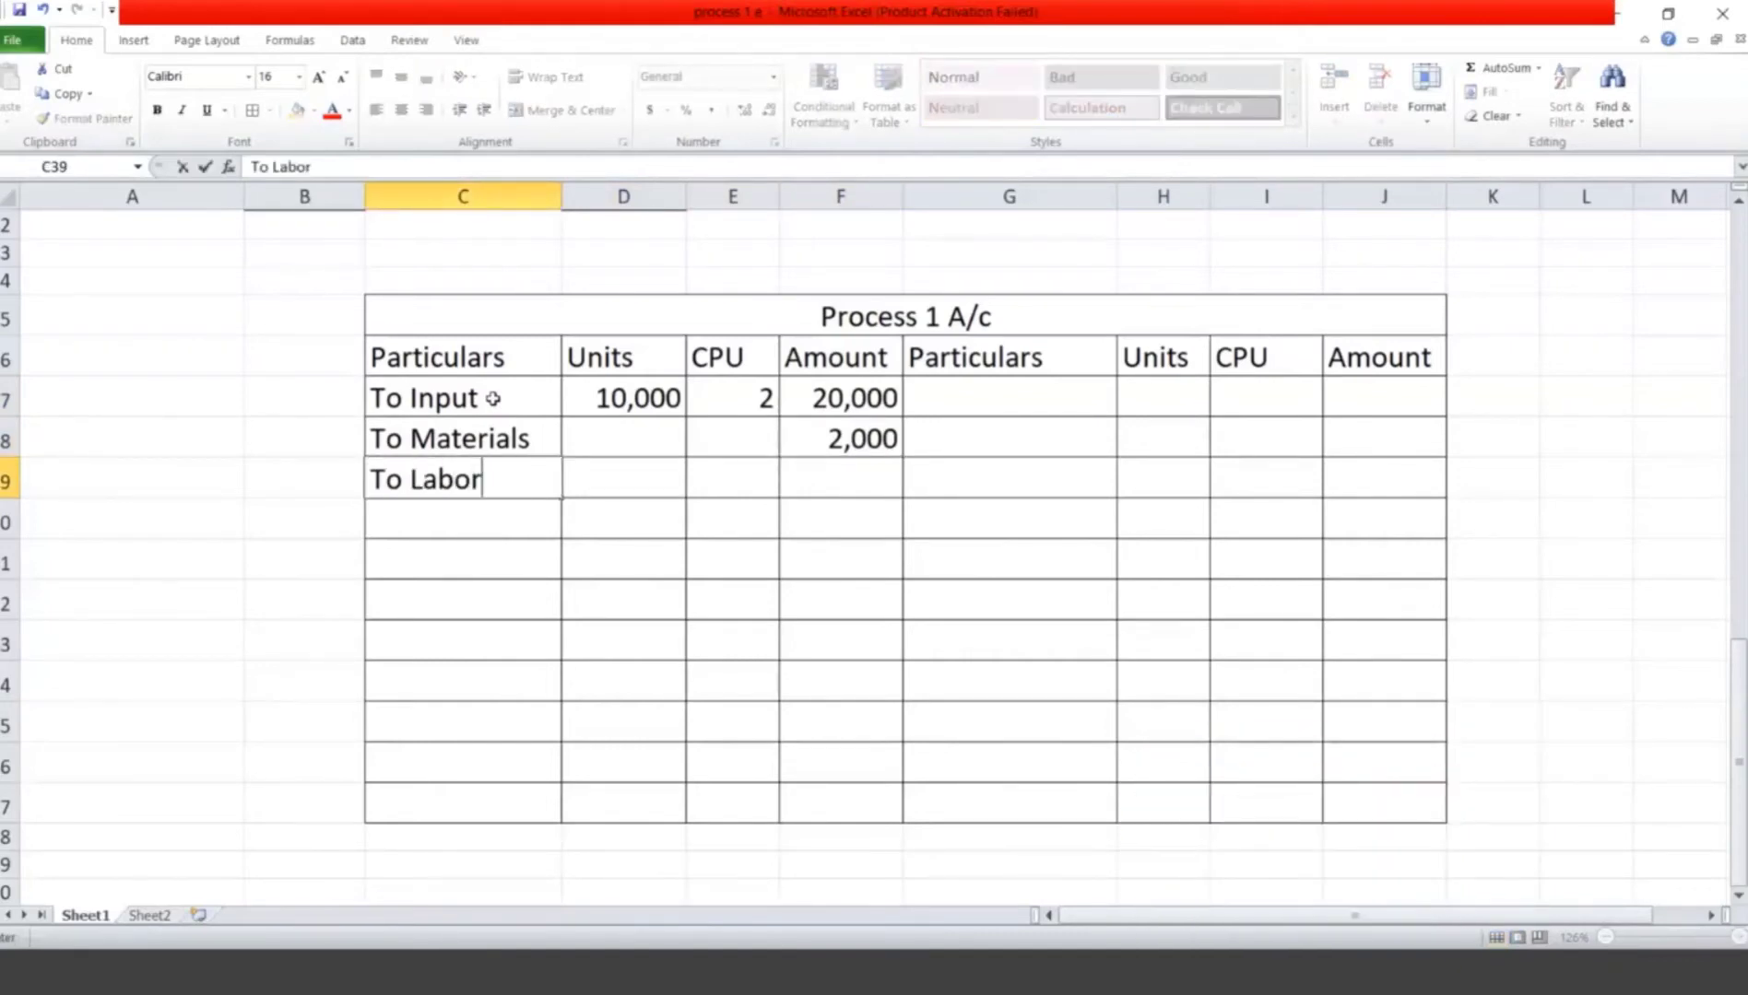
key(Tab)
key(Tab)
key(Tab)
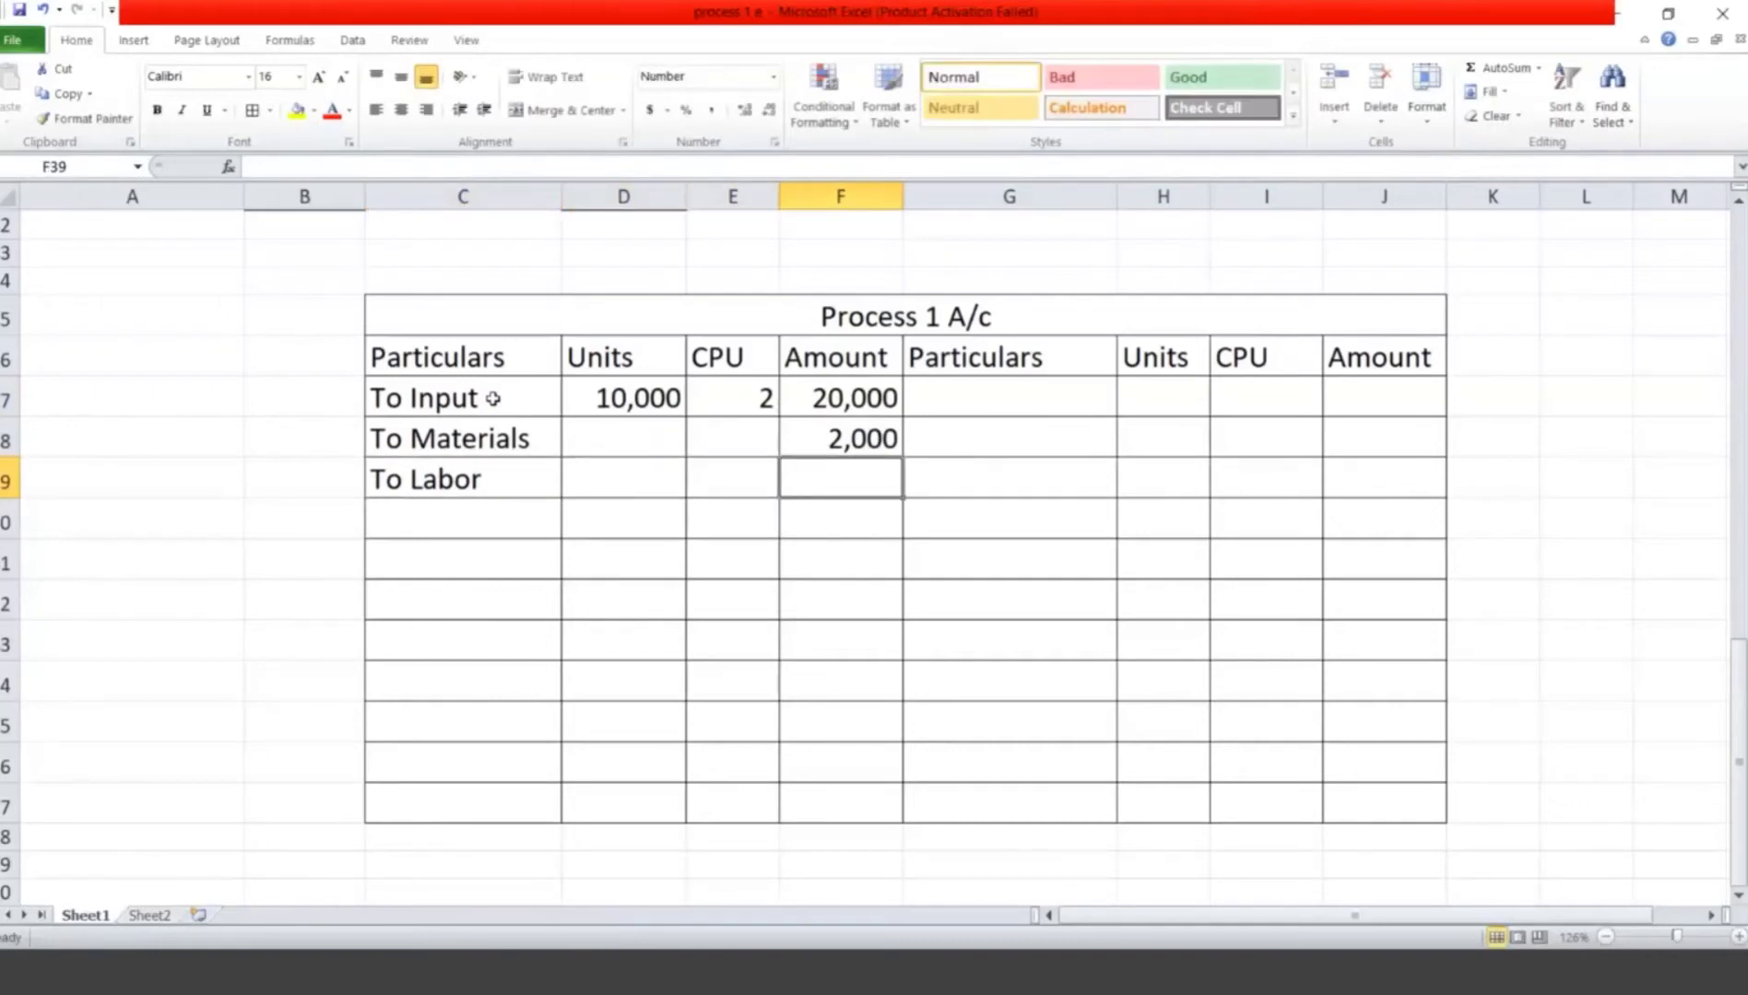
text(10,000)
key(Return)
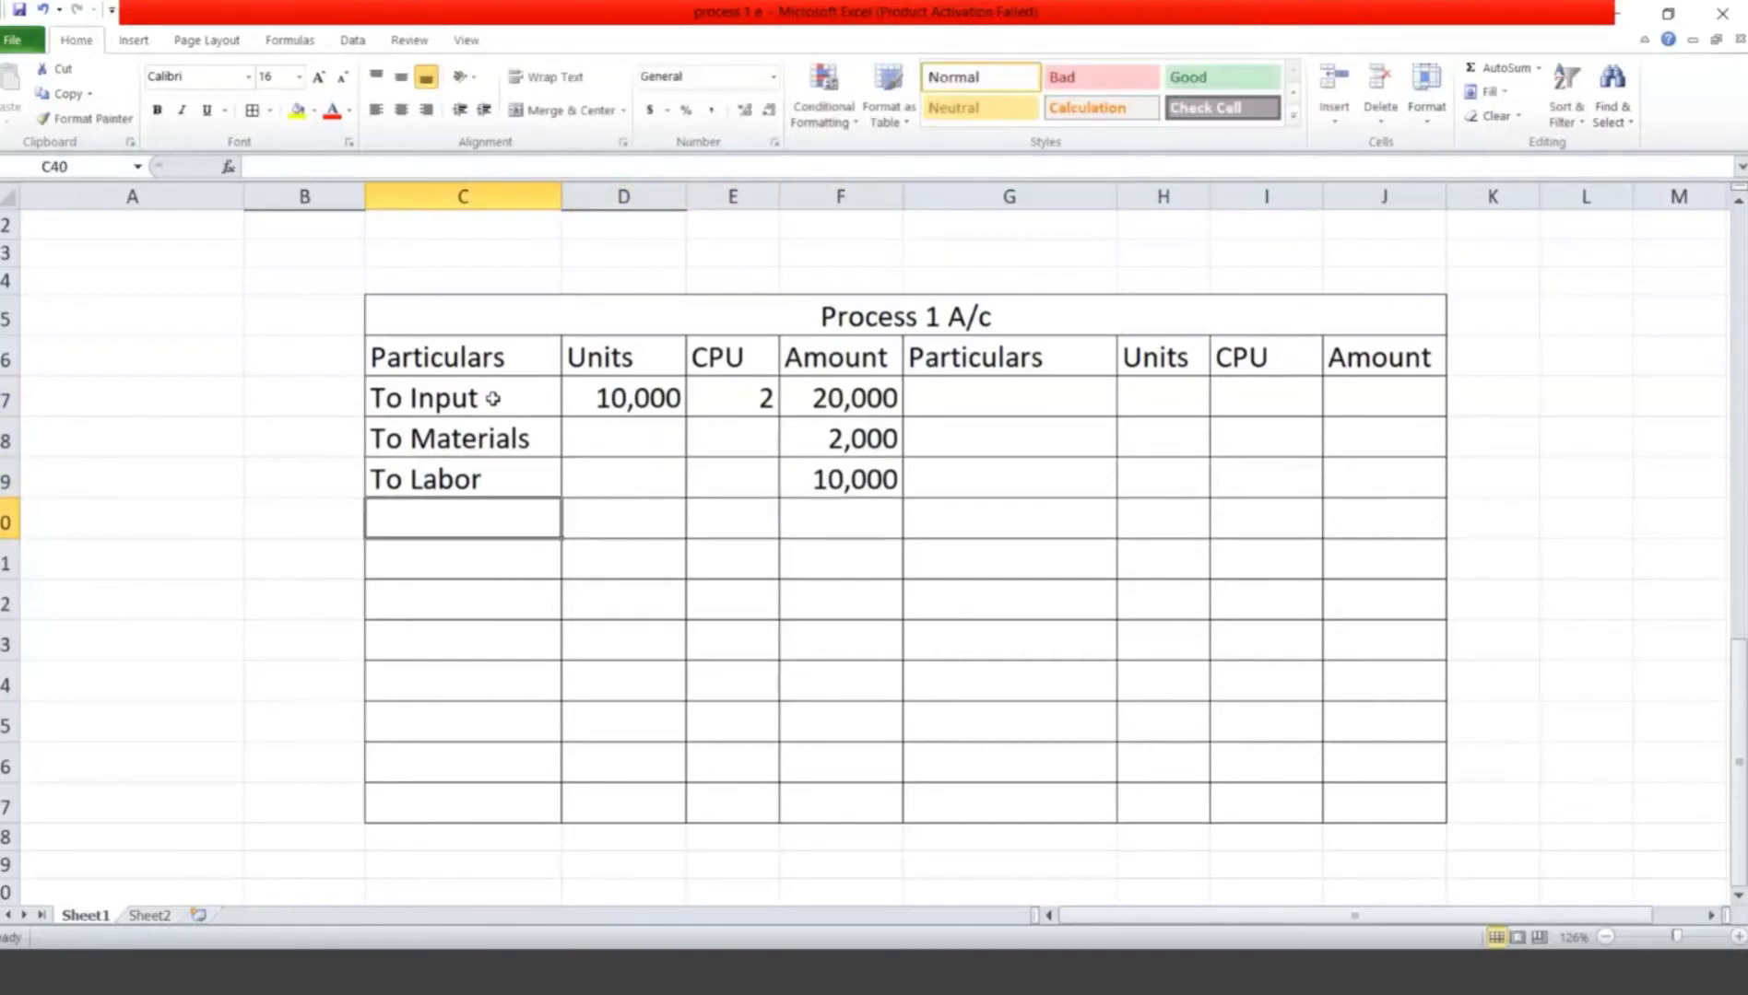
Step: Add the debit entry "To Direct Expenses" below the labor row with an amount of 2,500
text(To Dire)
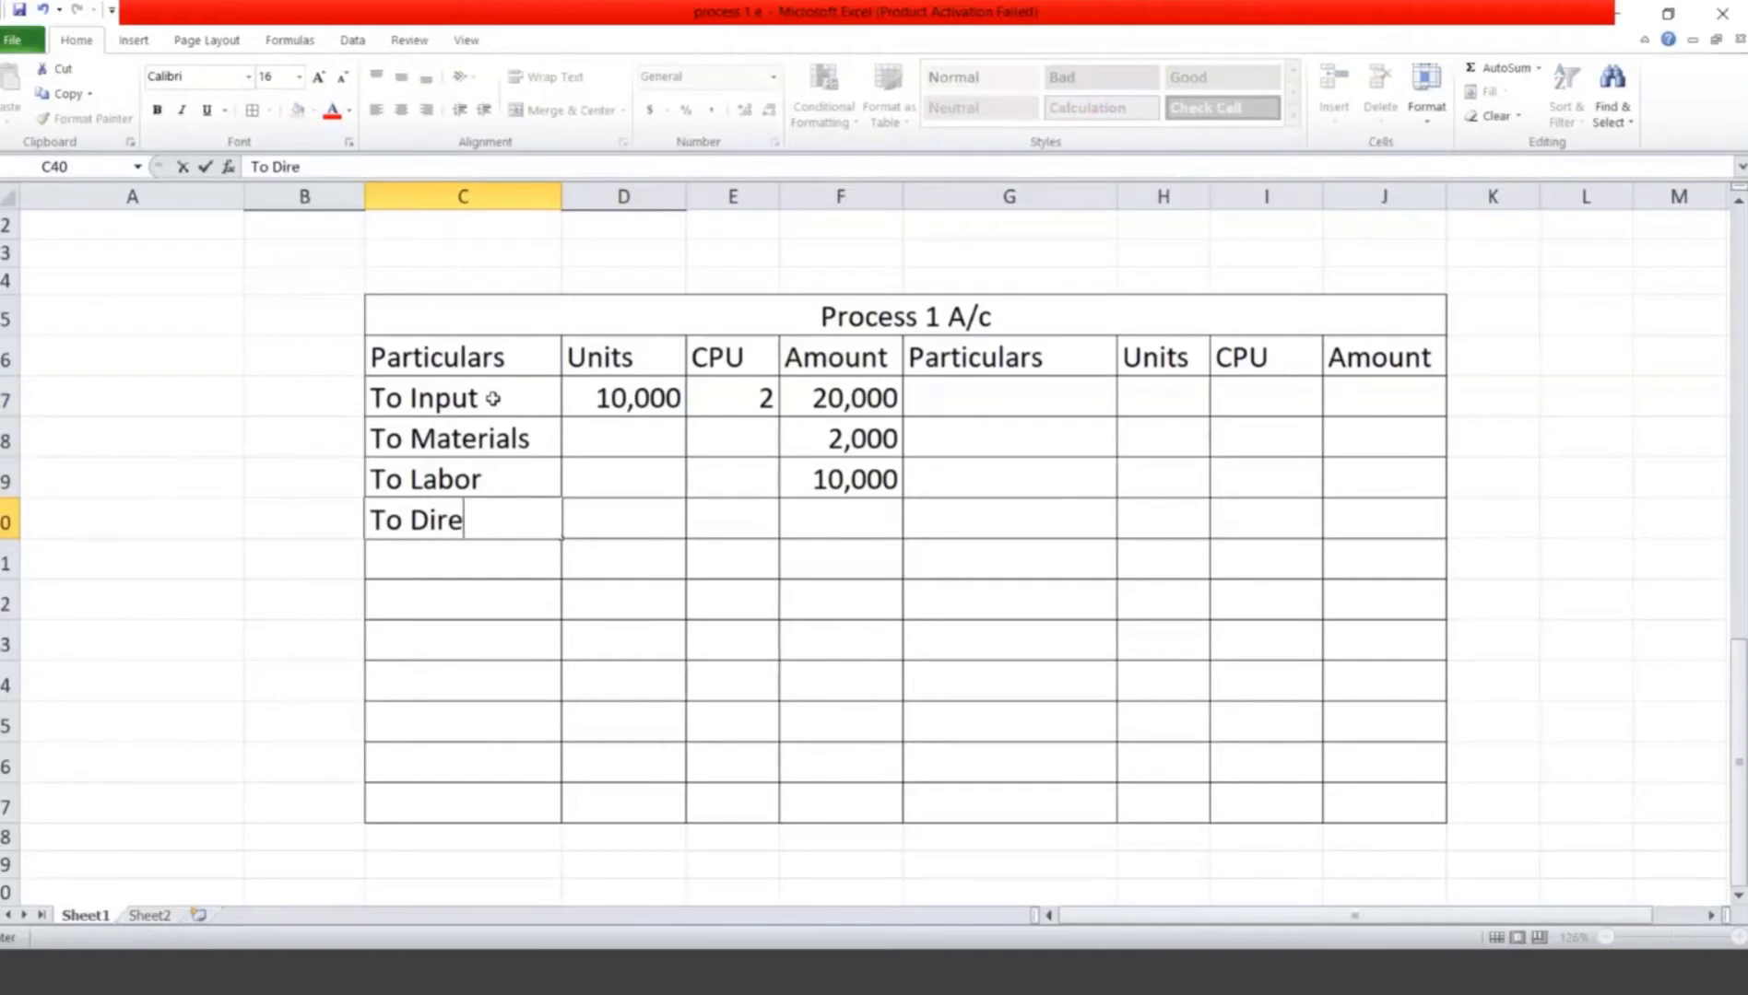
text(ct Expen)
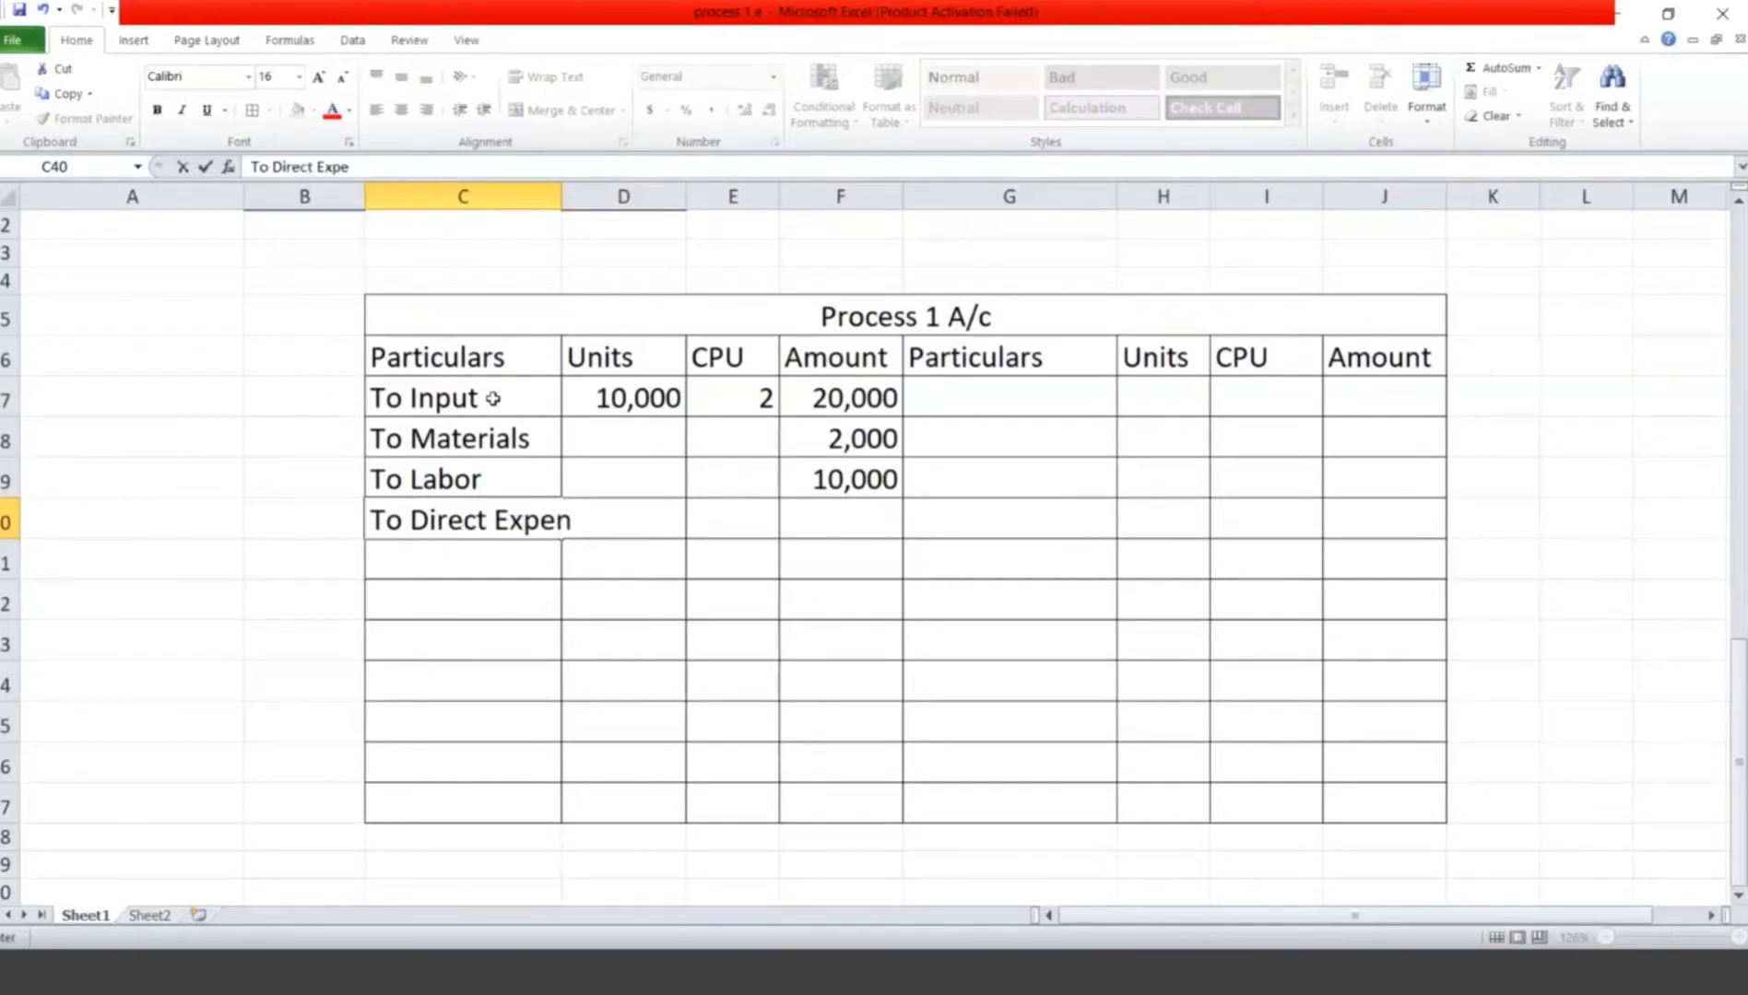
text(ses)
key(Tab)
key(Tab)
key(Tab)
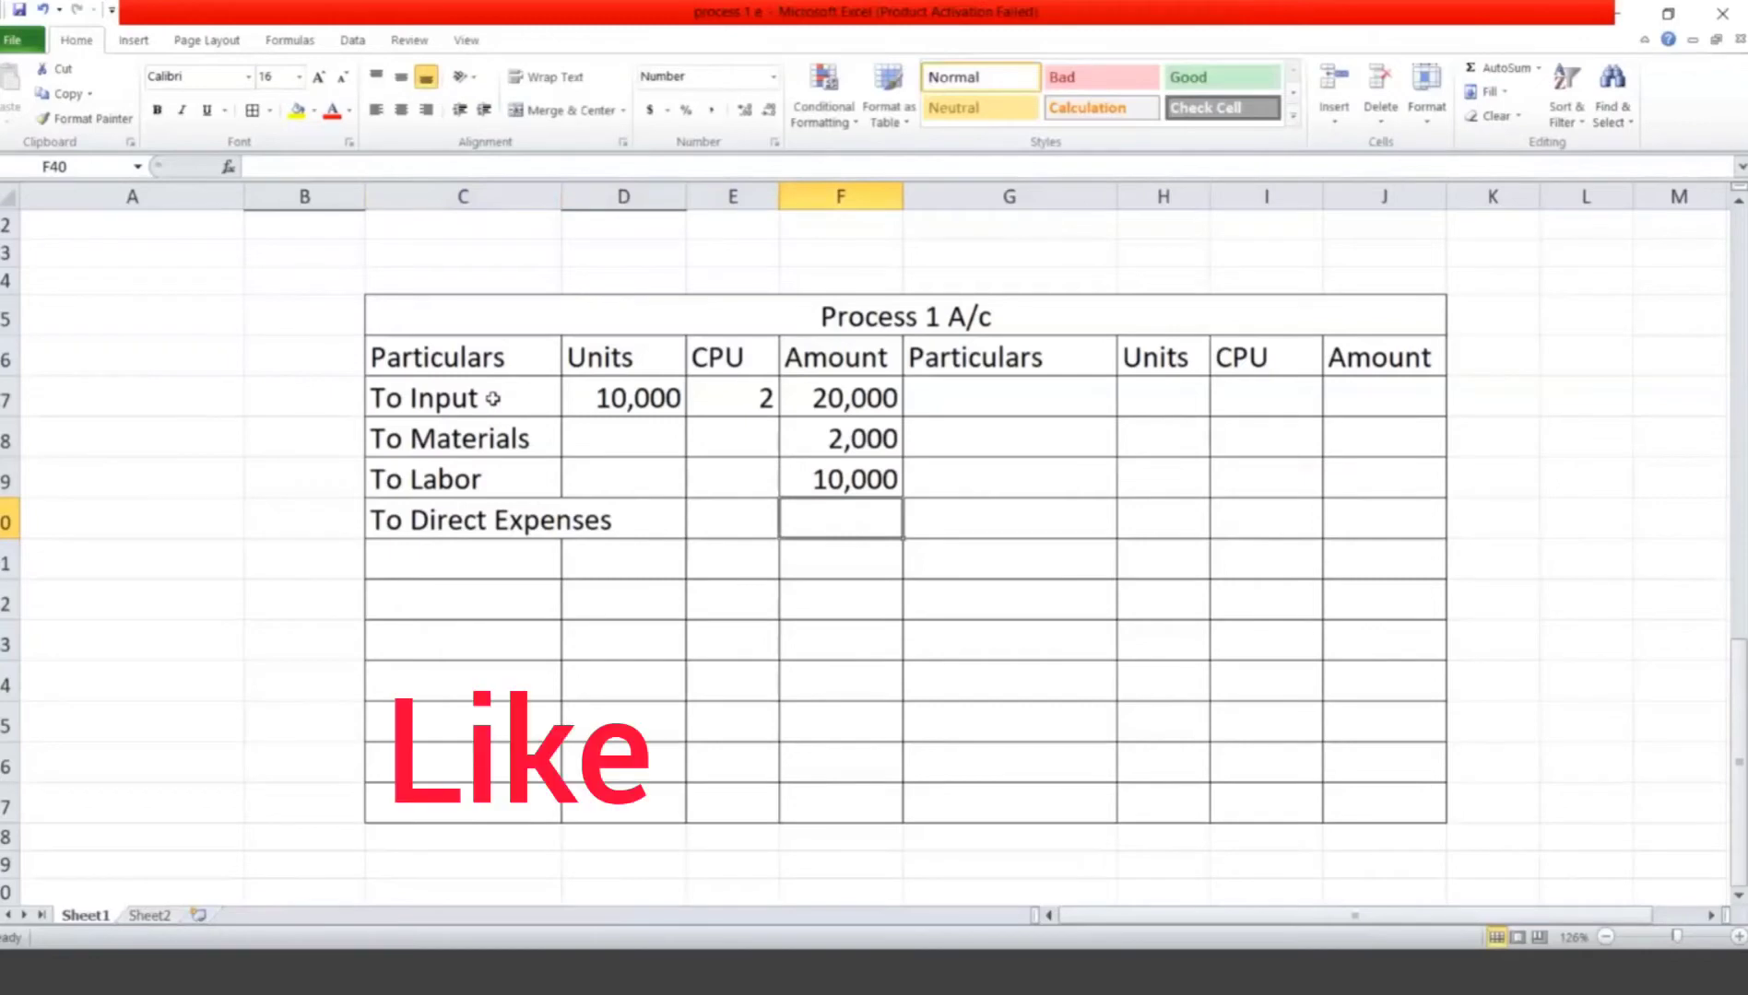
text(2,500)
key(Return)
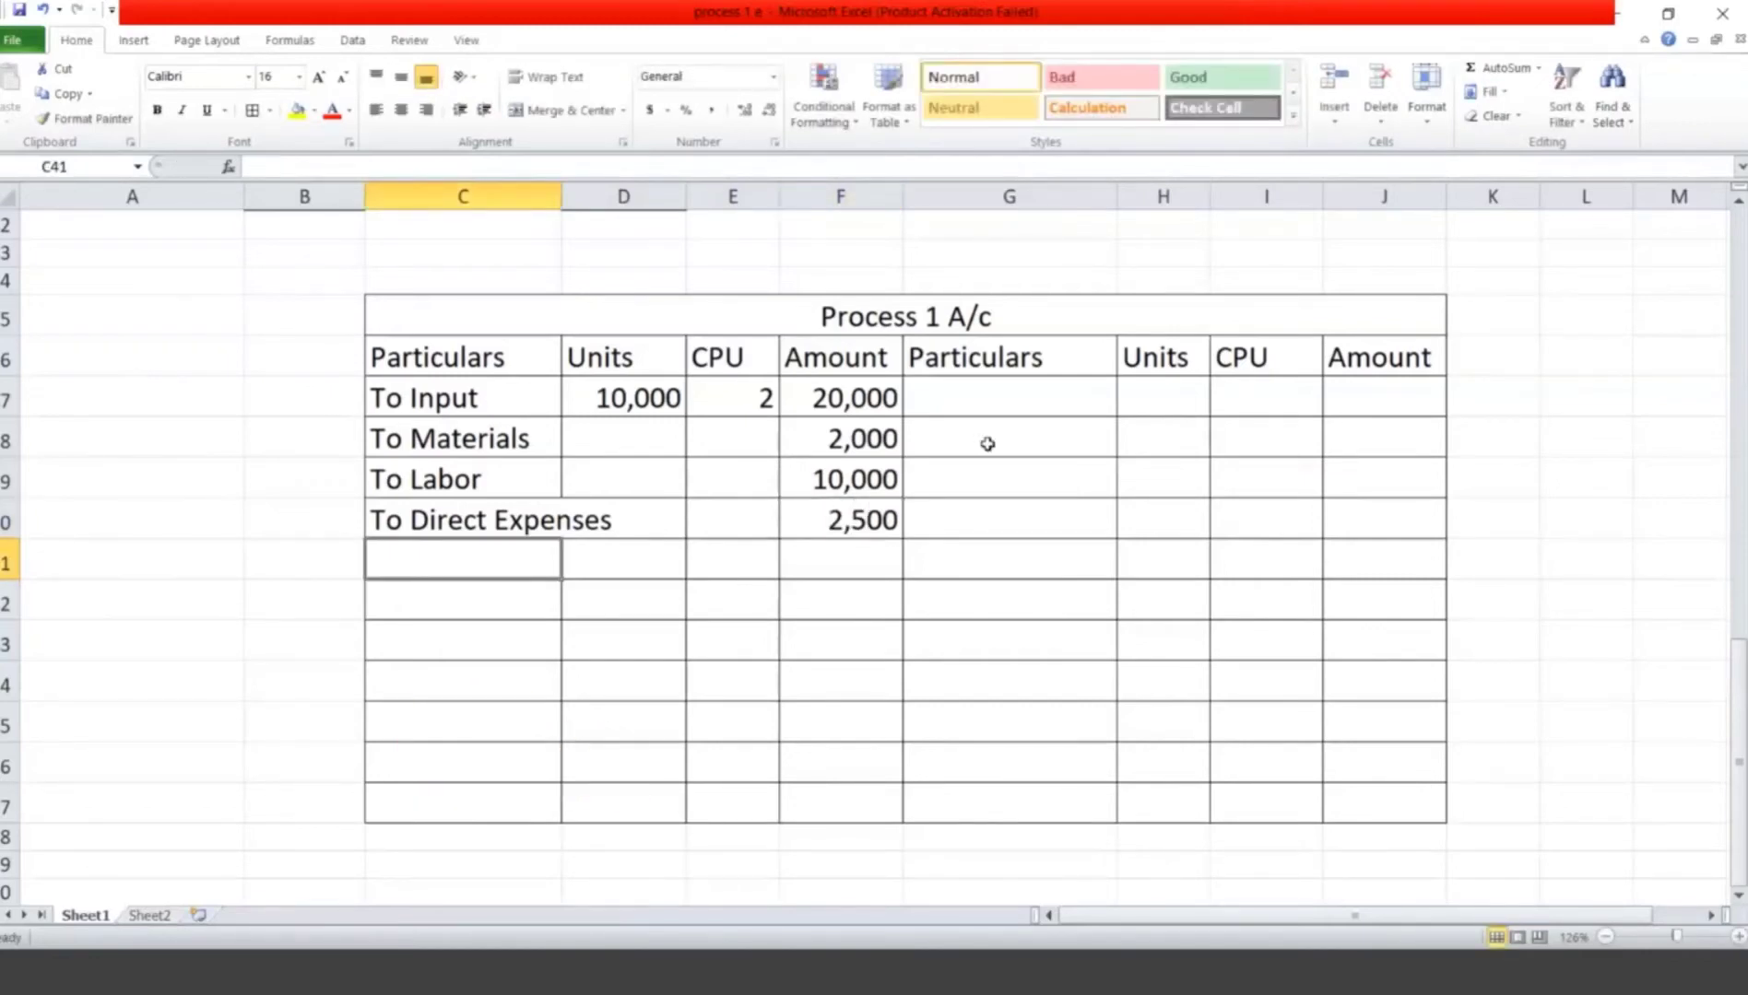
Step: Enter "By Normal loss a/c" as the first credit entry, with the working "10,000 x 3%" in the cell beneath it
click(961, 400)
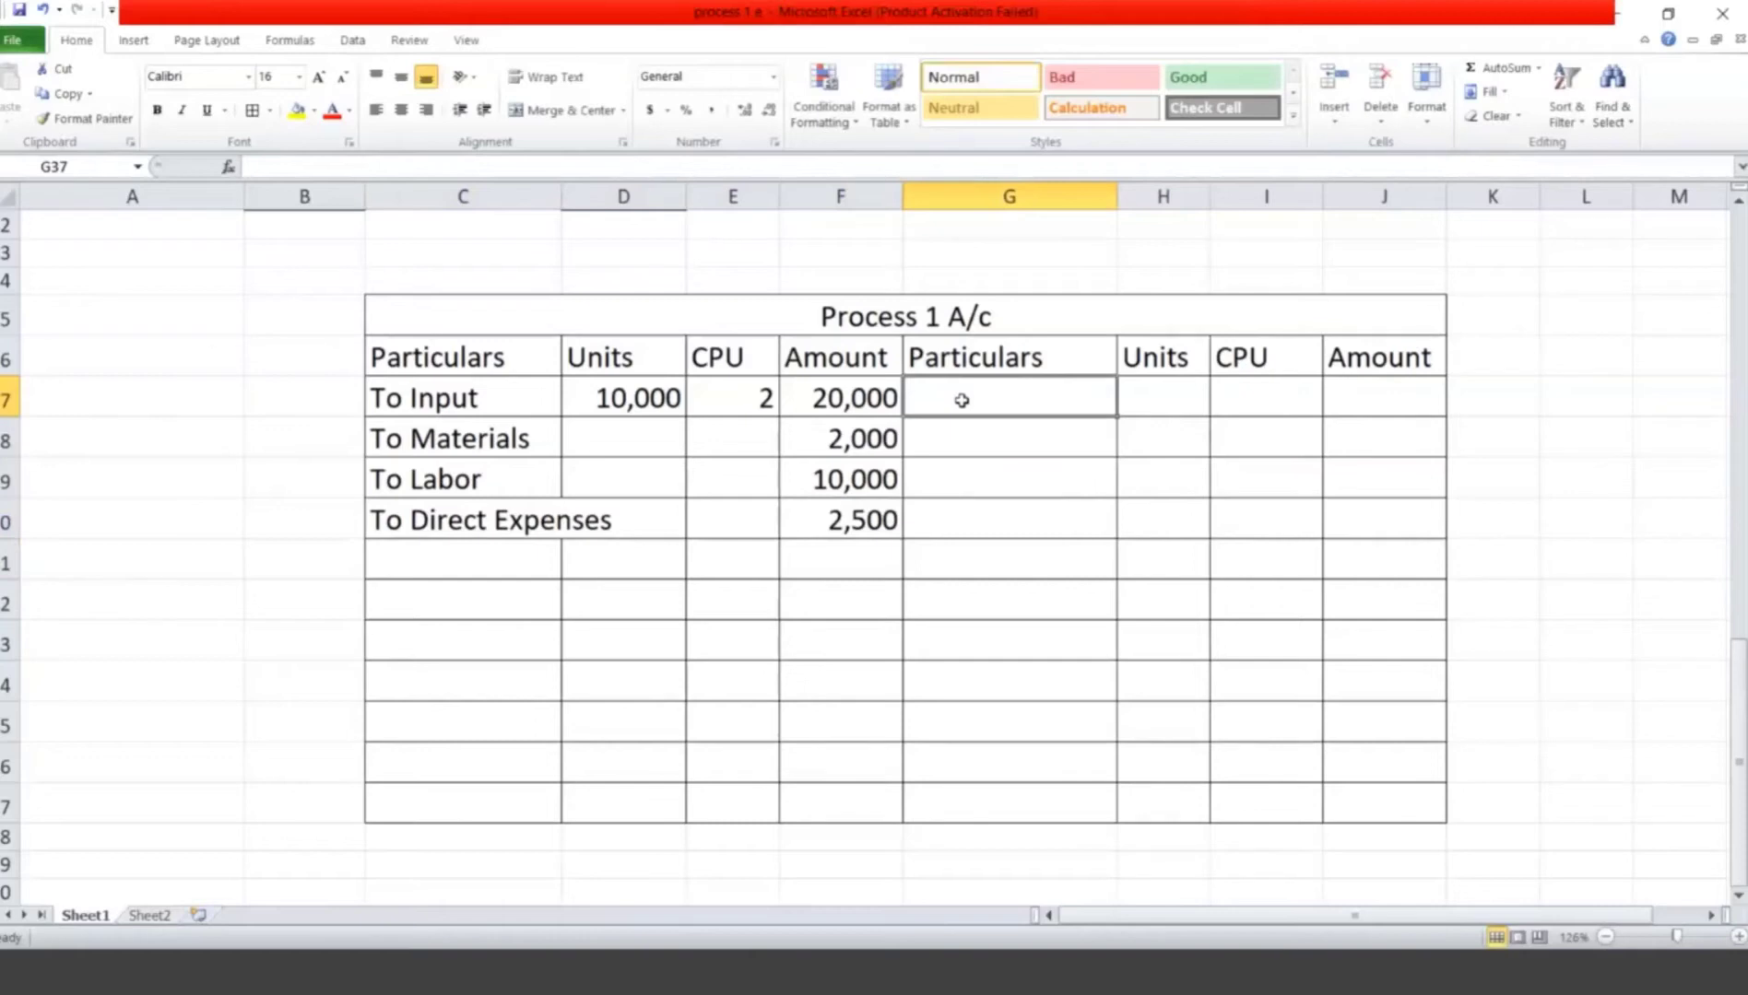
text(B)
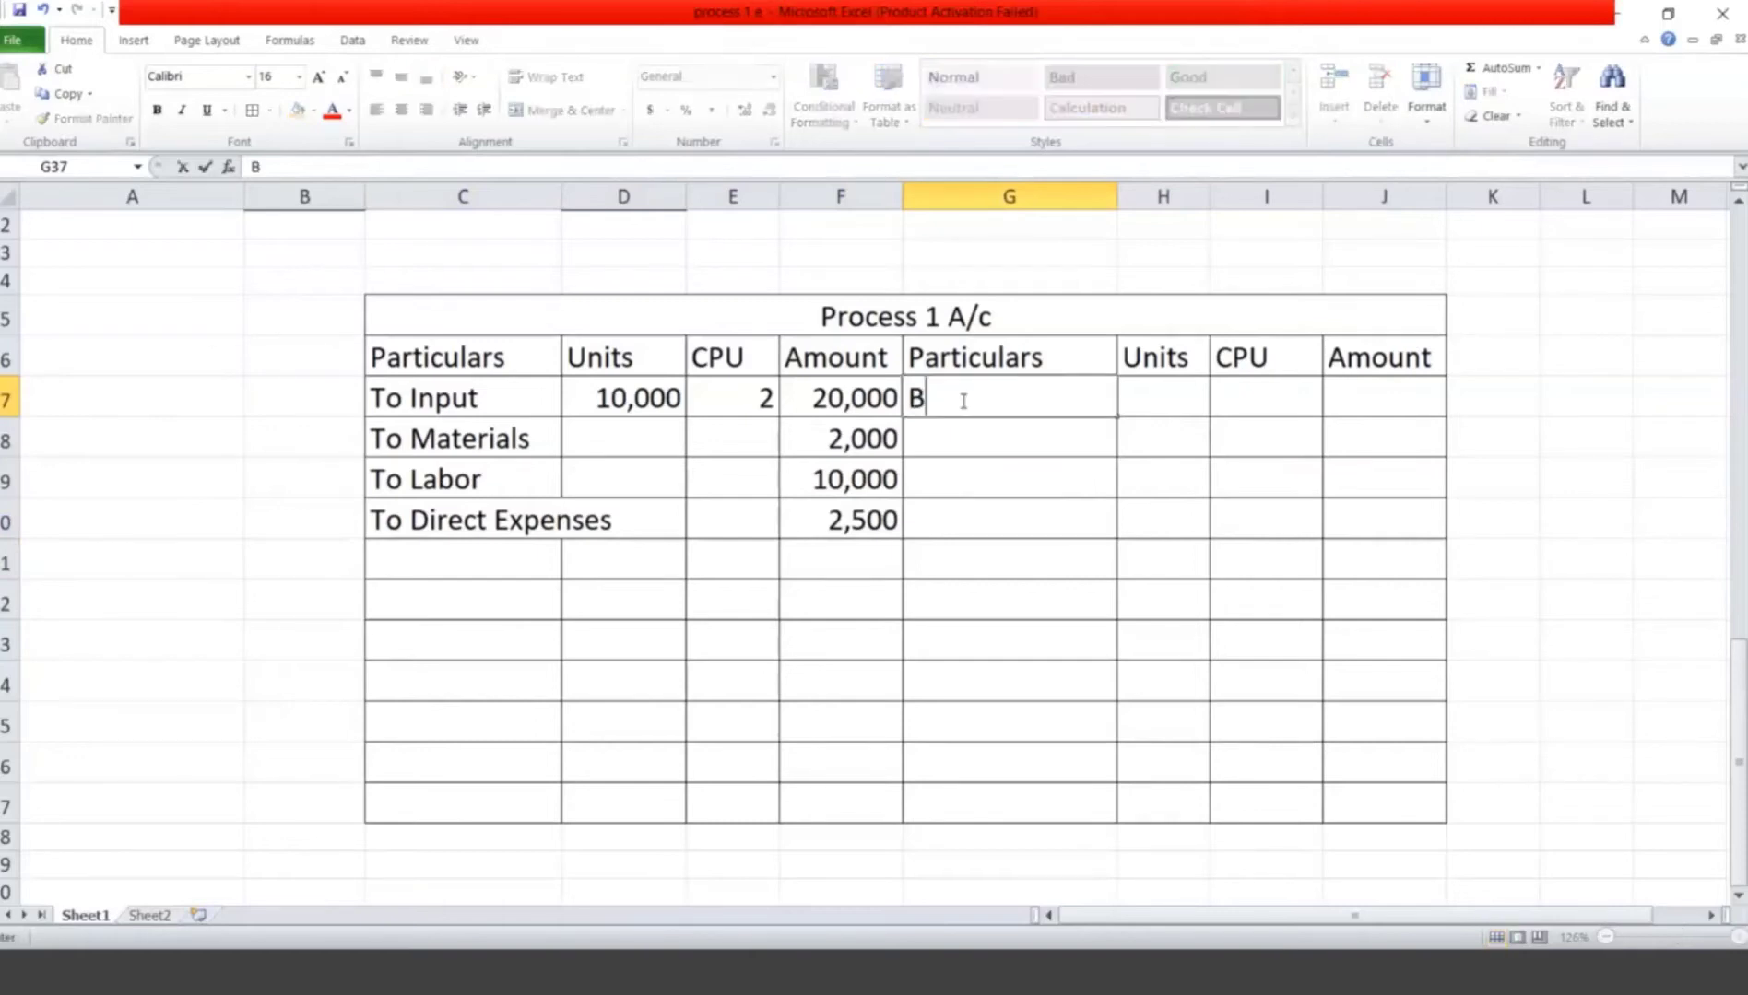
text(y Normal loss a/c)
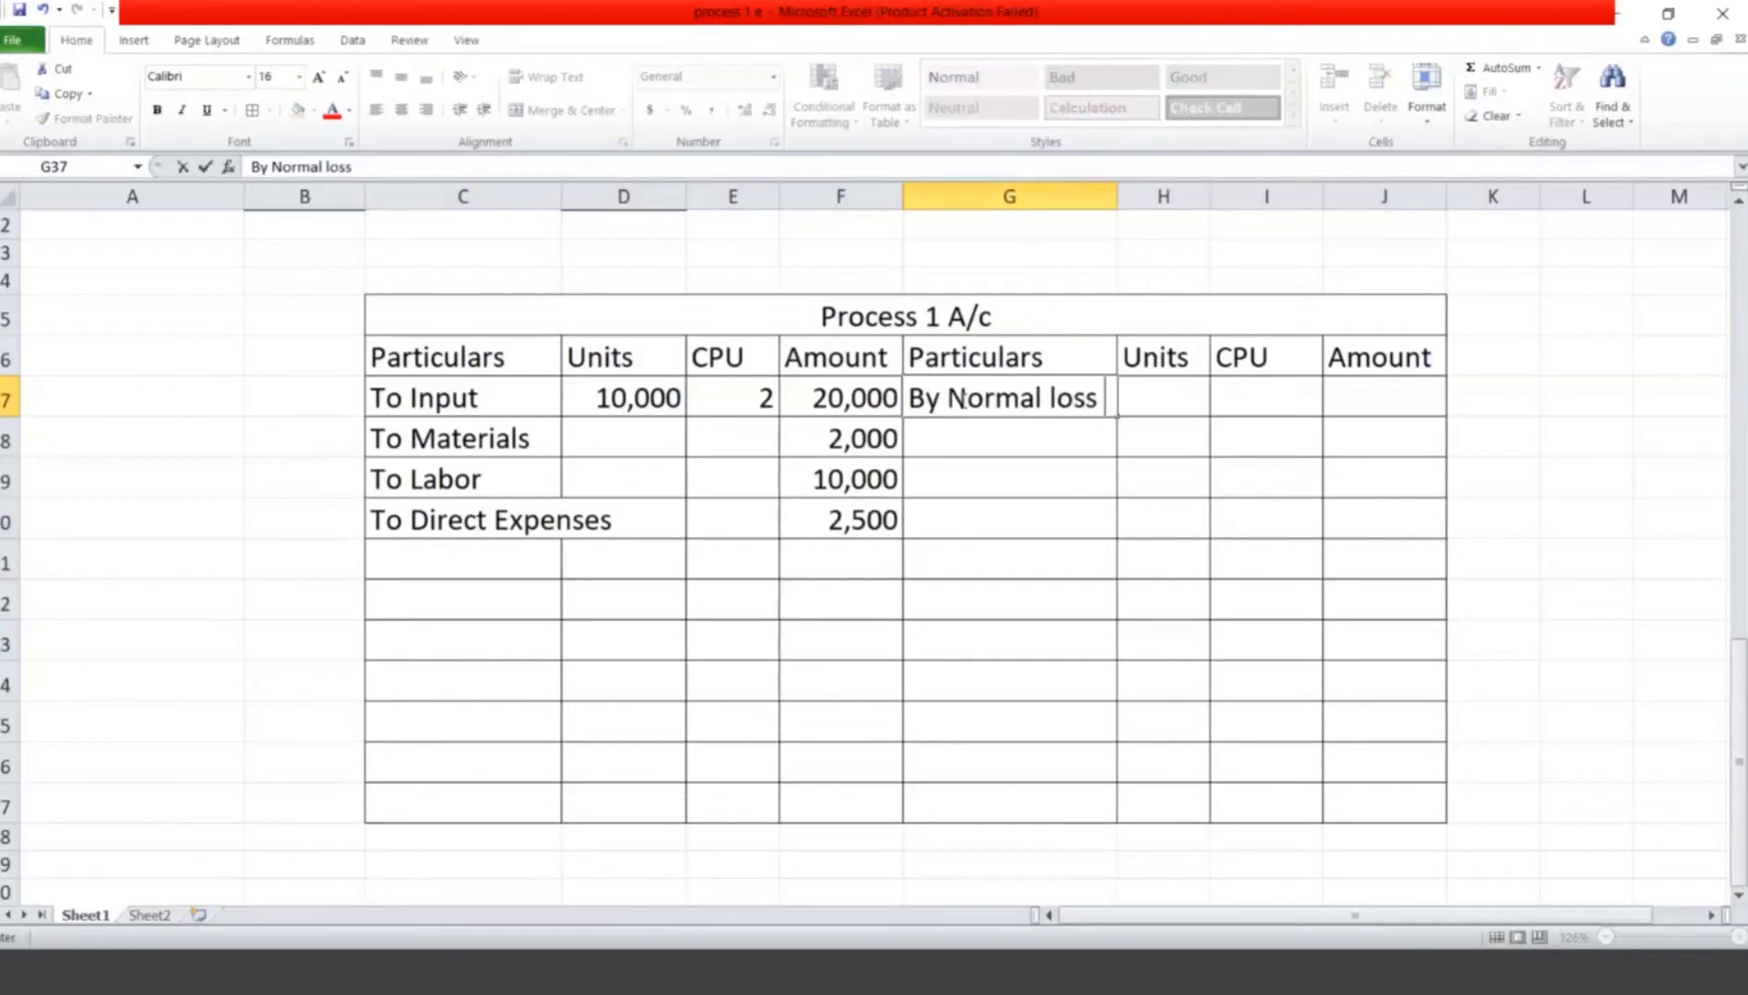
key(Return)
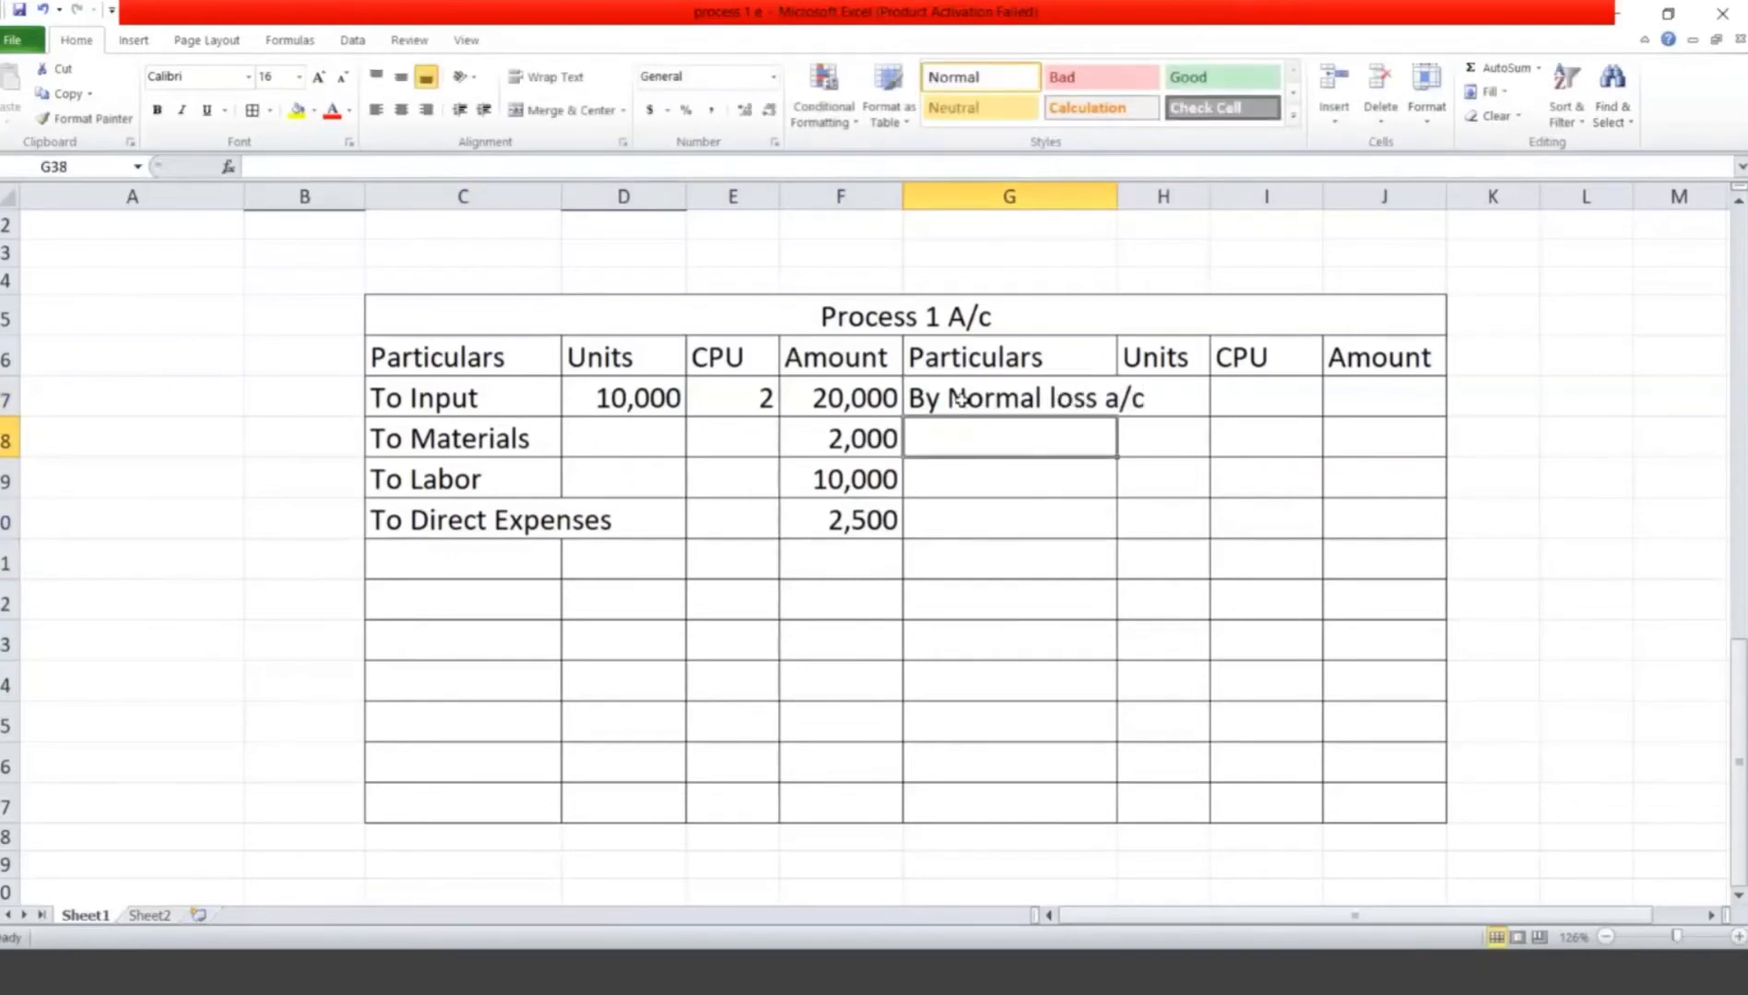
text(10,000)
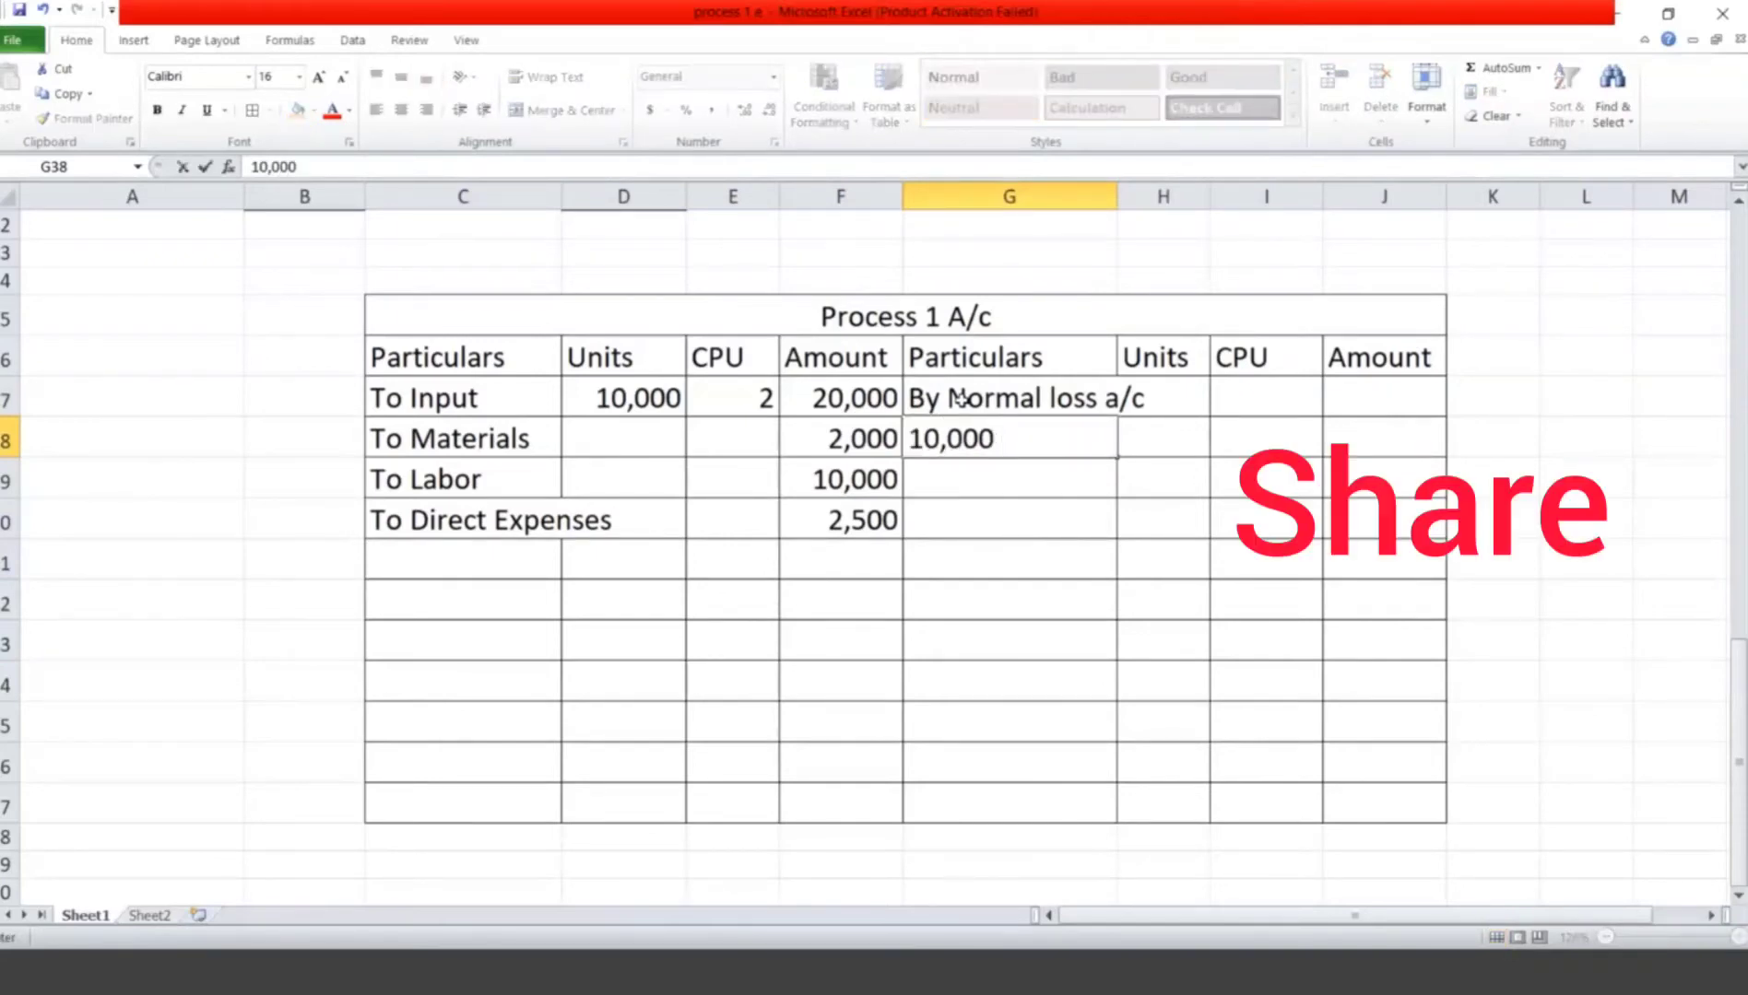
text( x 3)
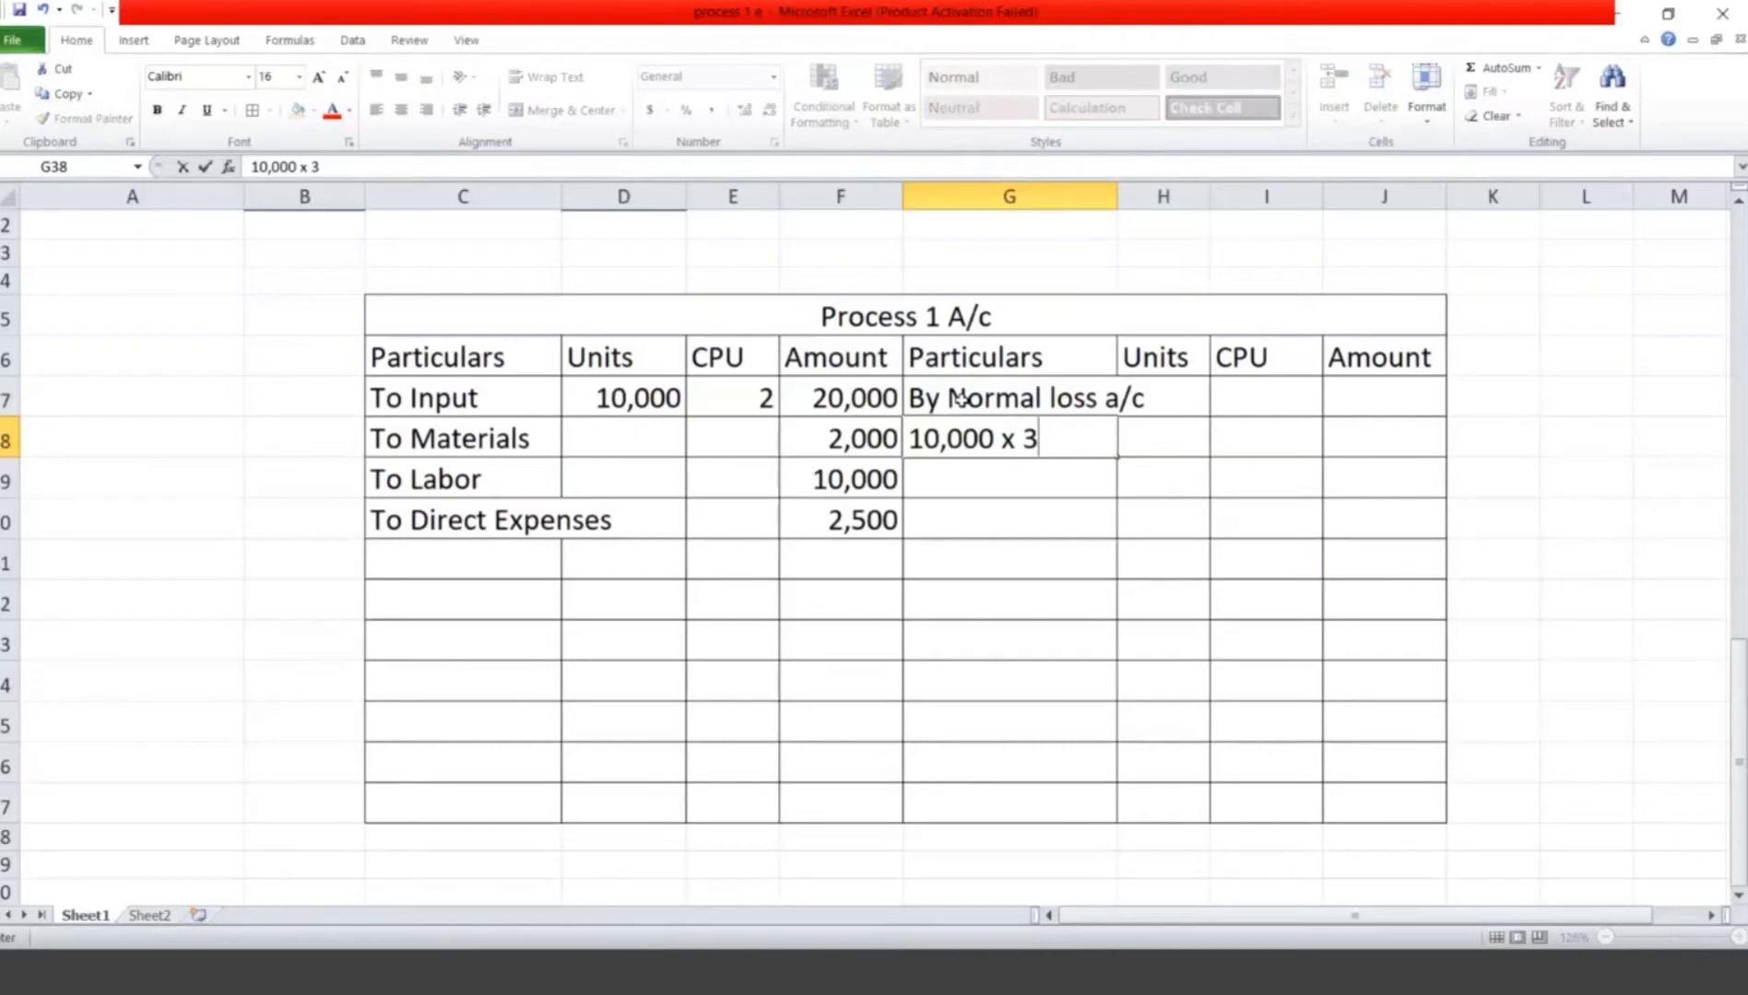
text(%)
Step: Complete the normal loss working row with 300 units, CPU 0.25 and amount 75
key(Tab)
text(300)
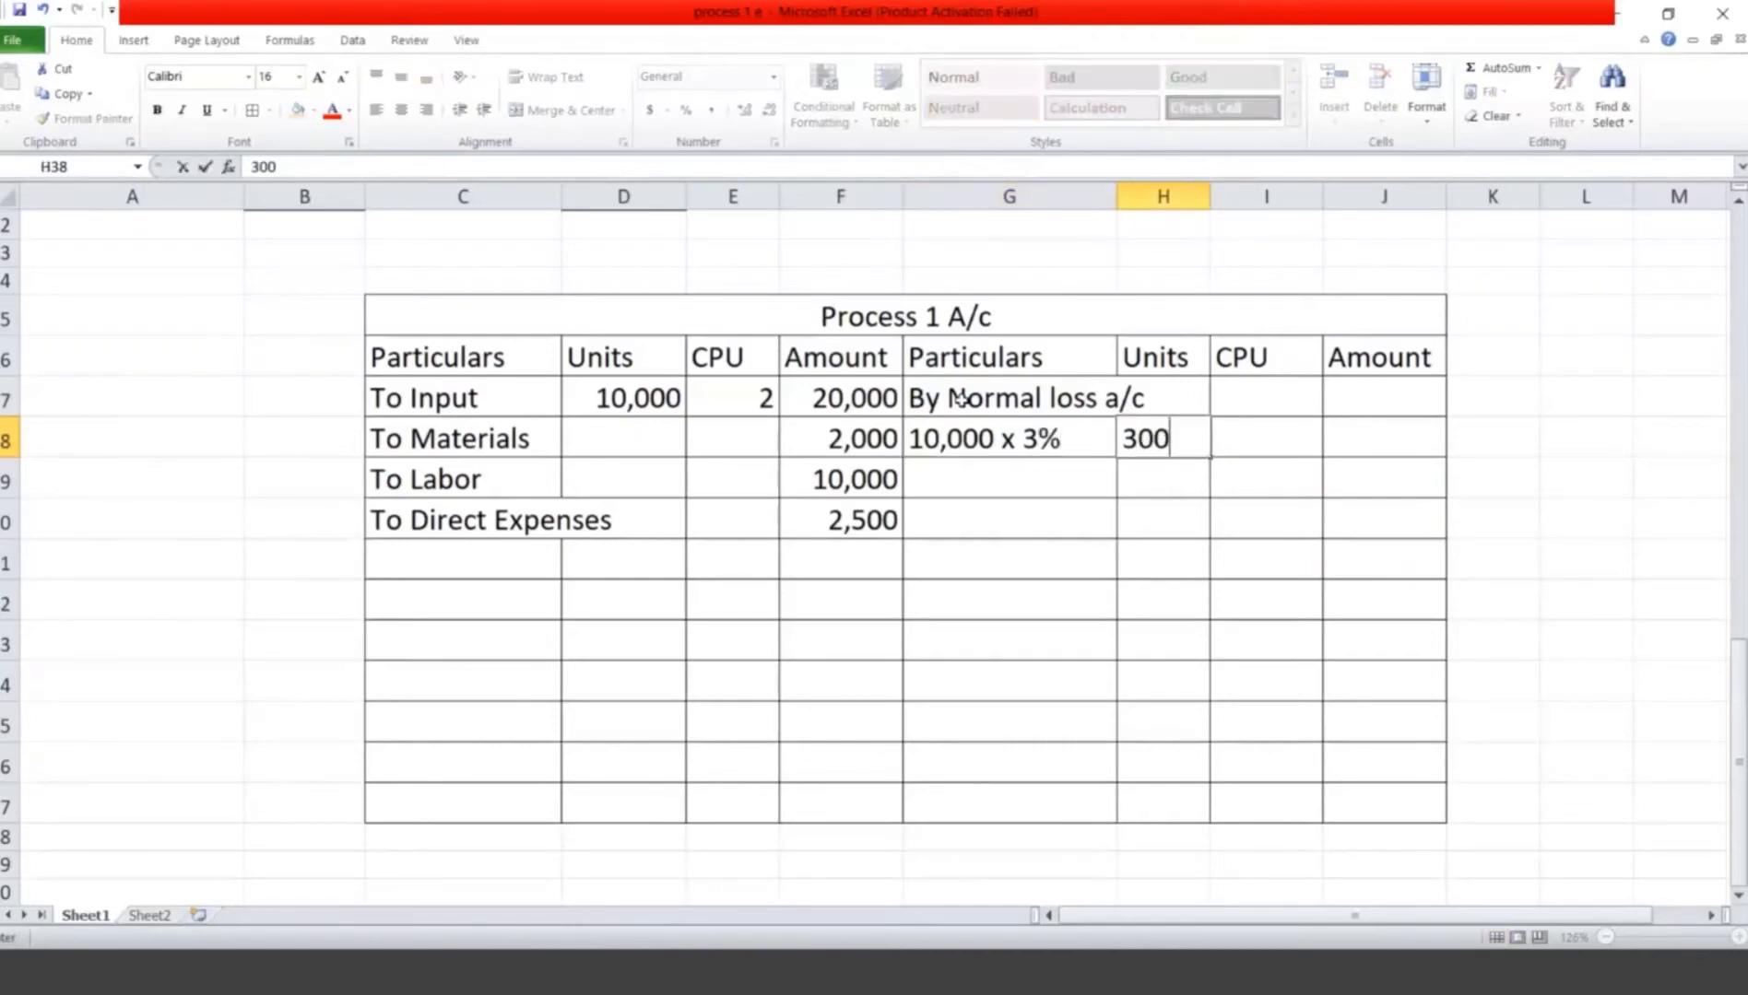
key(Tab)
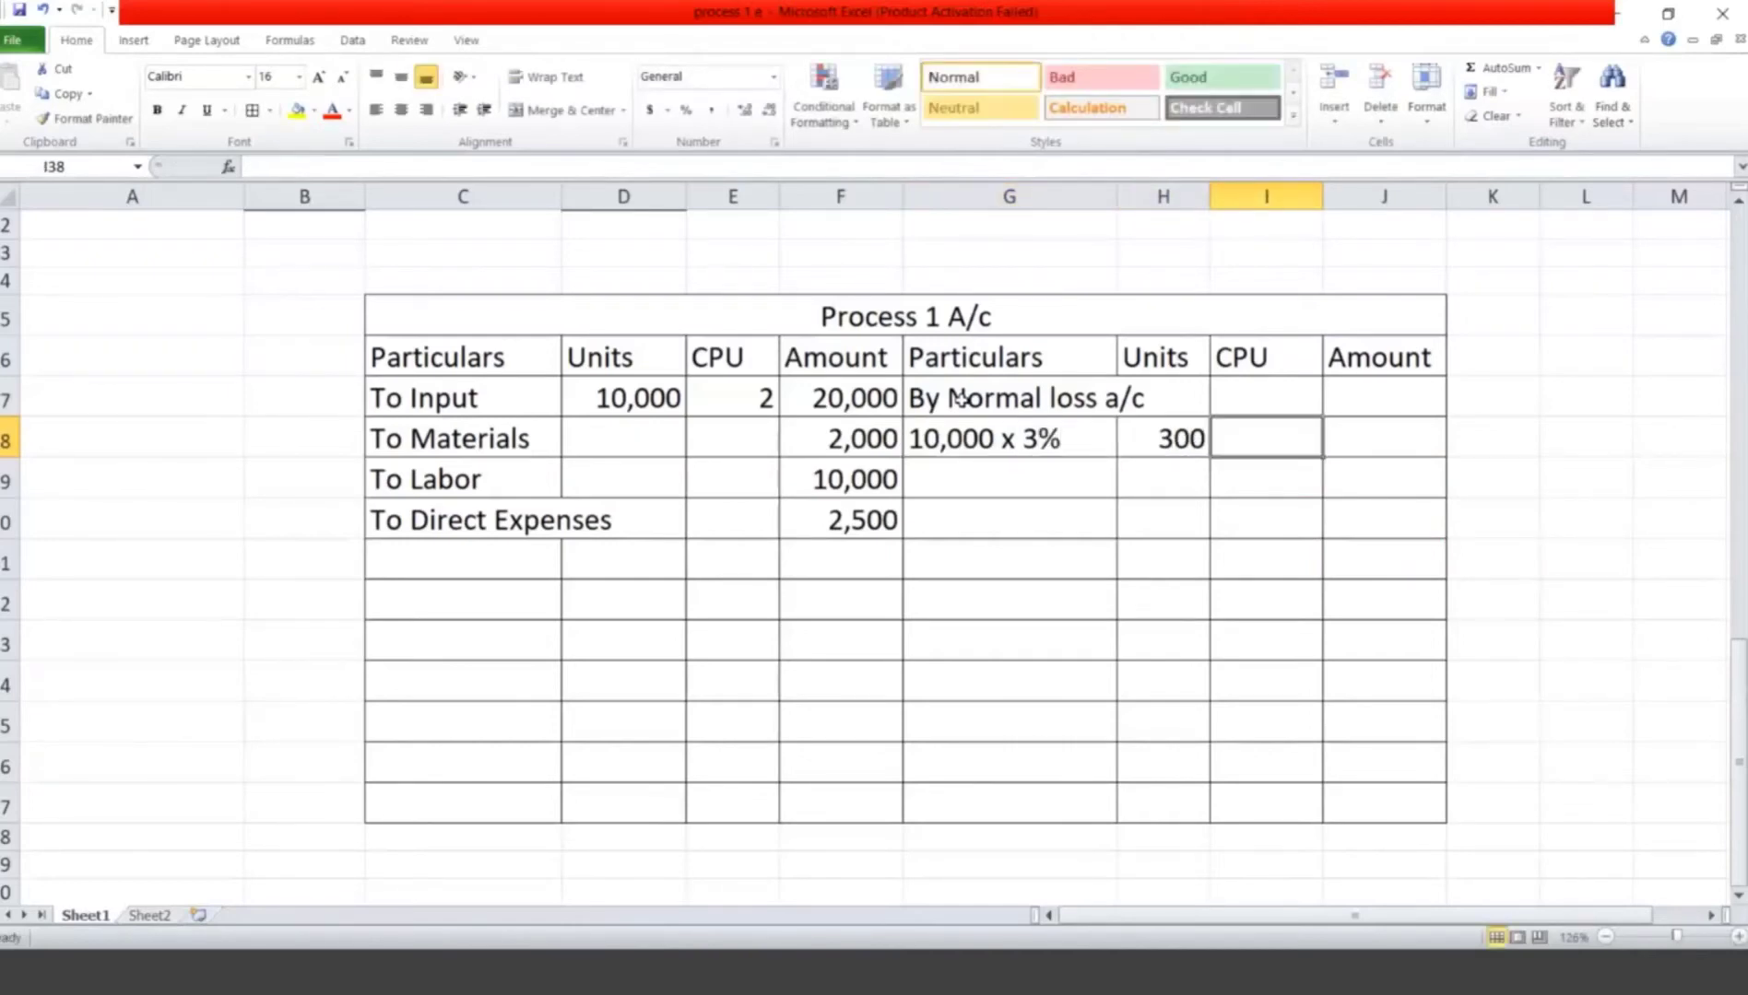
text(0.)
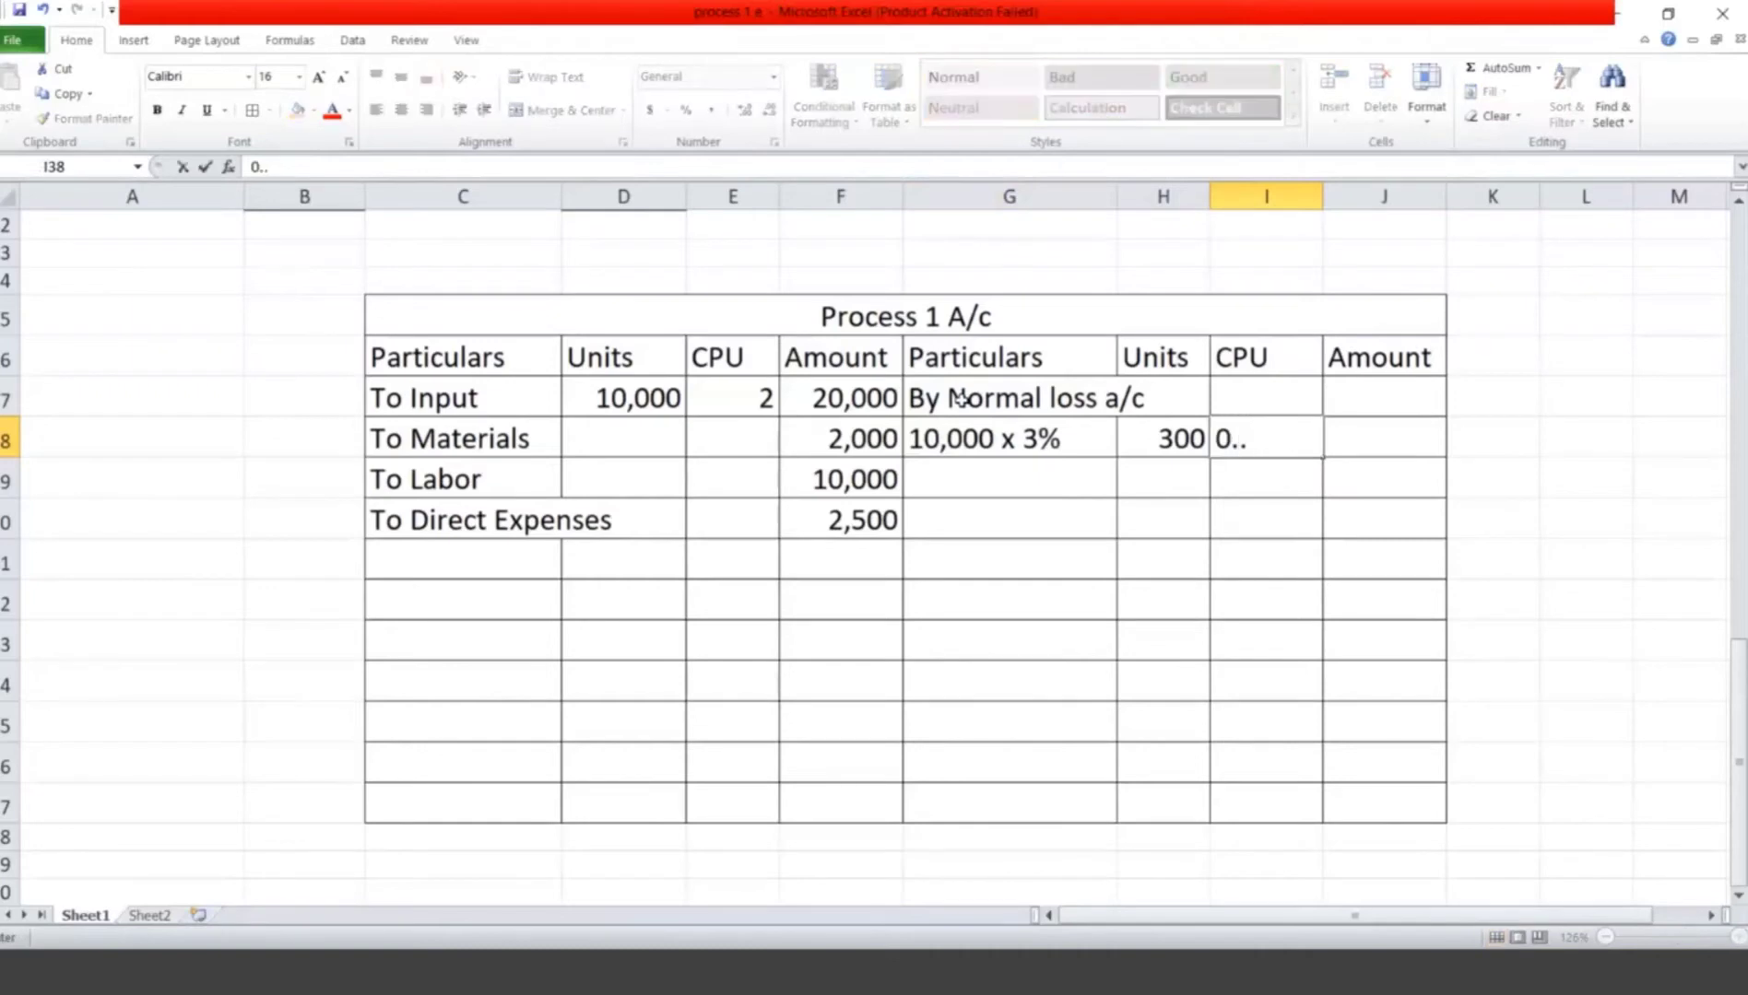
text(25)
key(Tab)
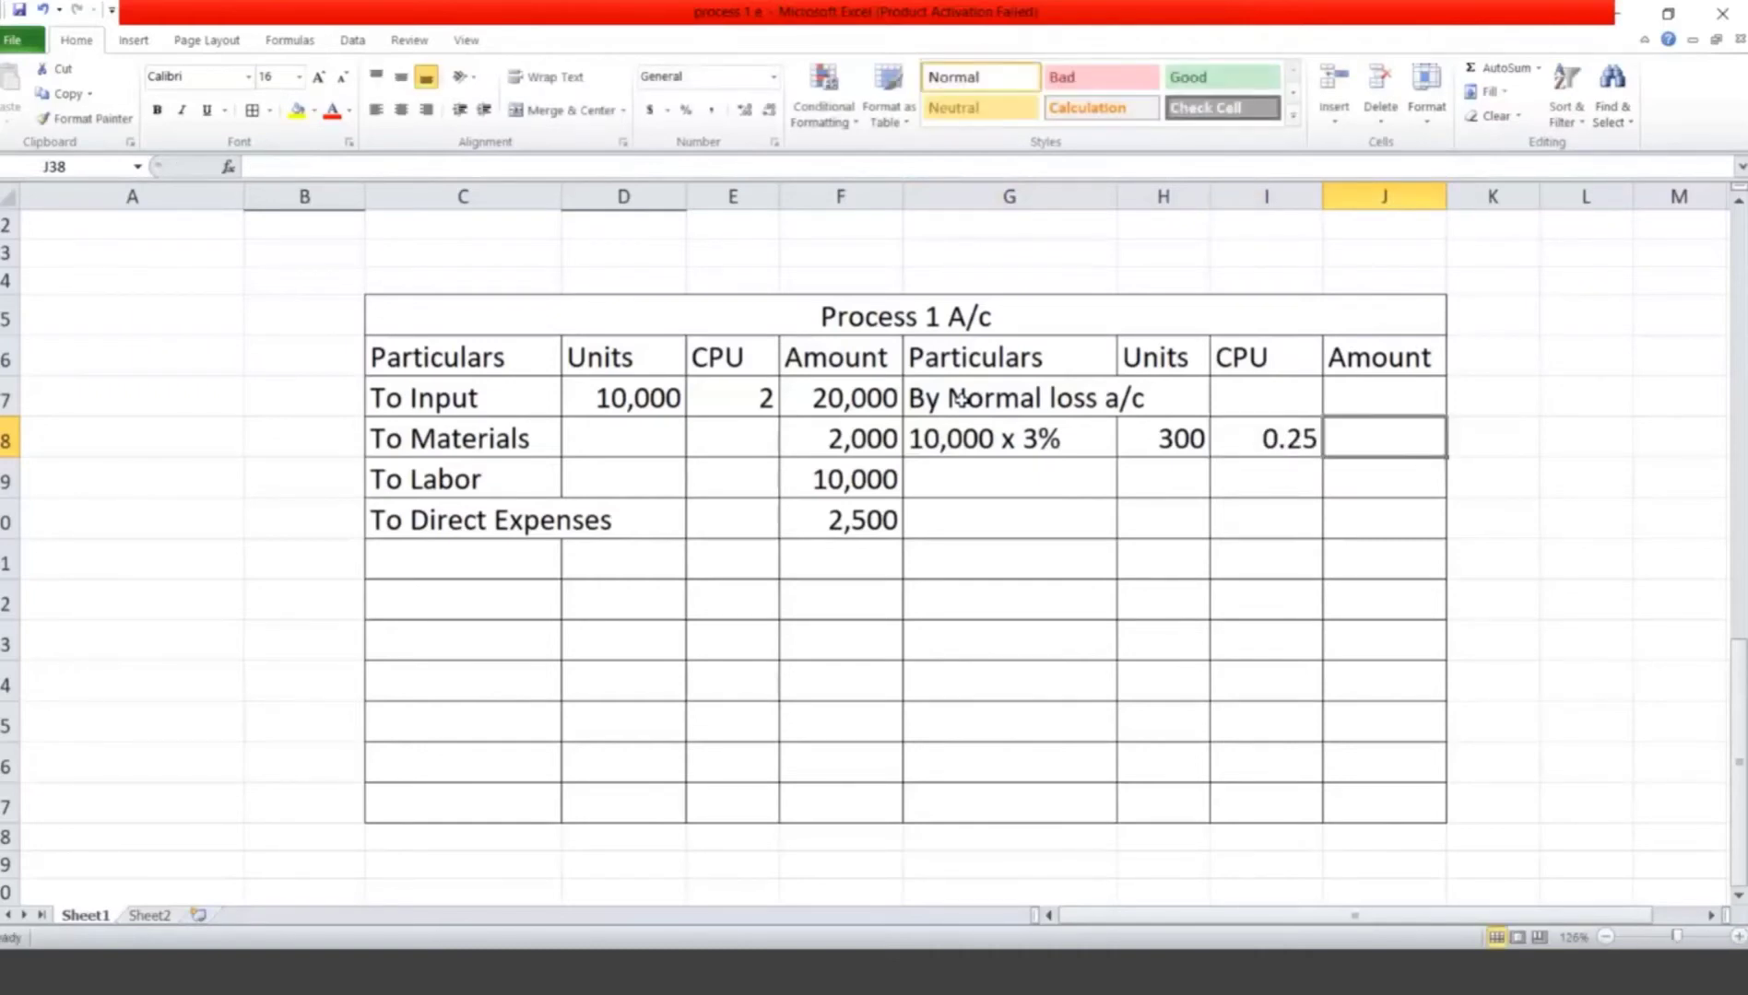
text(75)
key(Return)
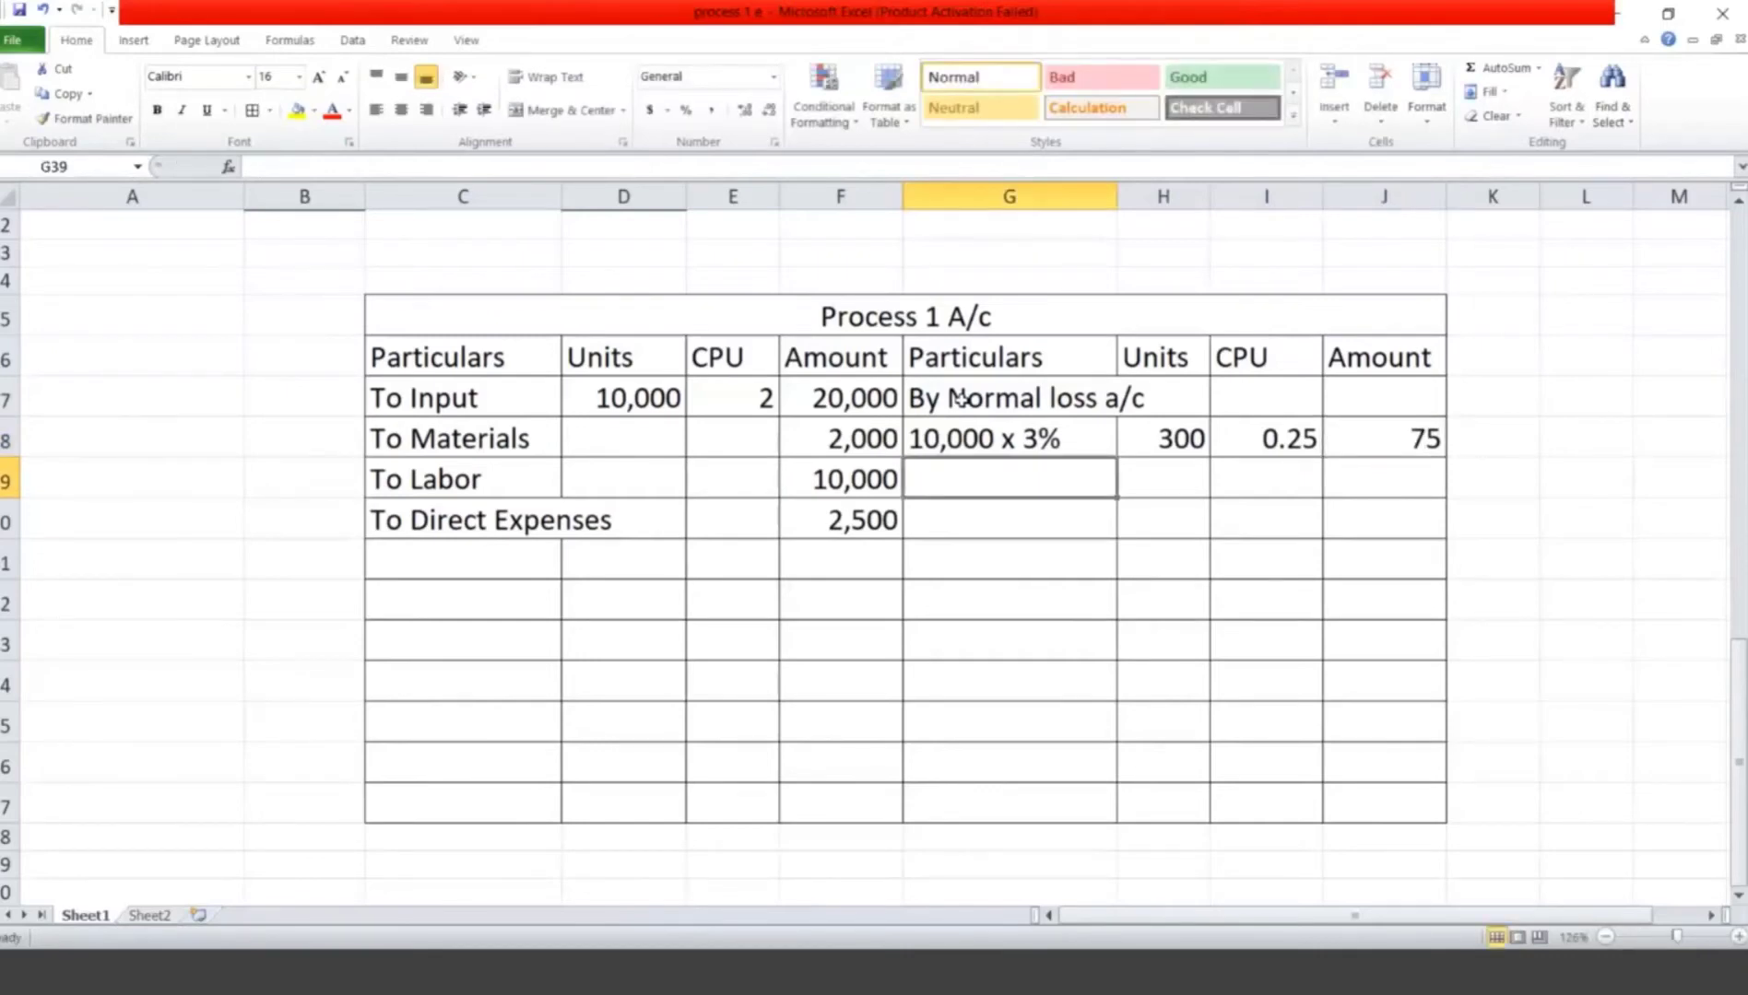
key(Down)
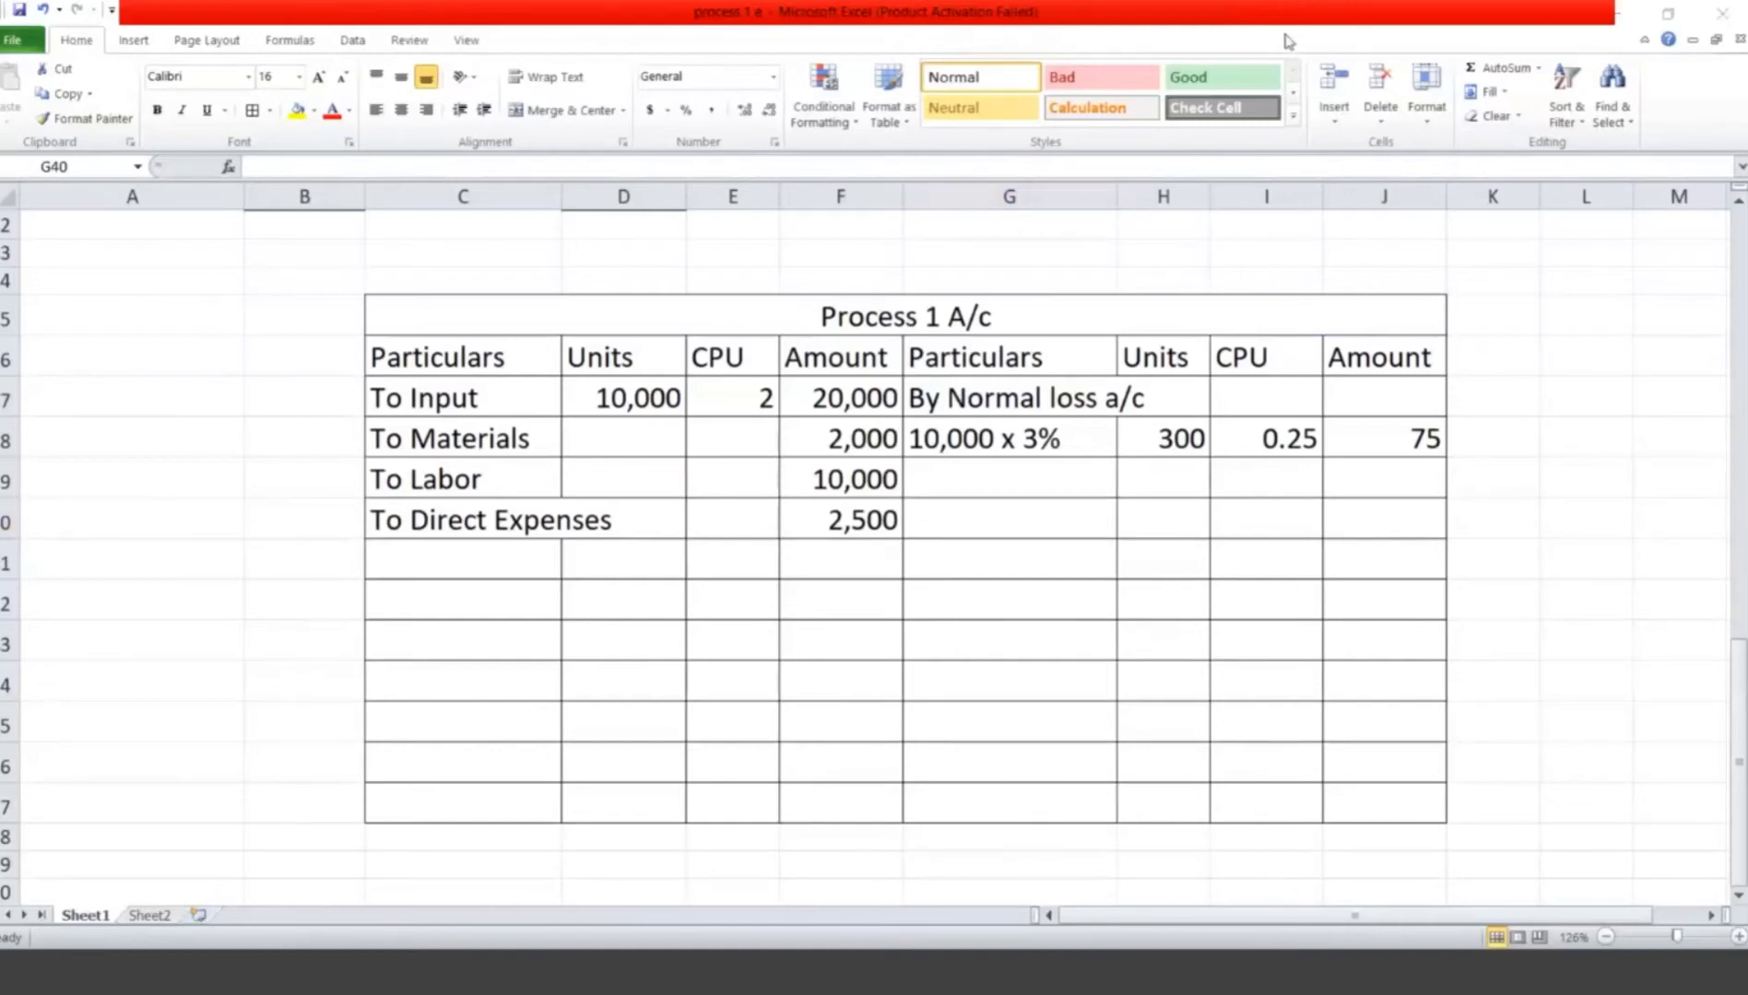
drag(576, 417, 696, 421)
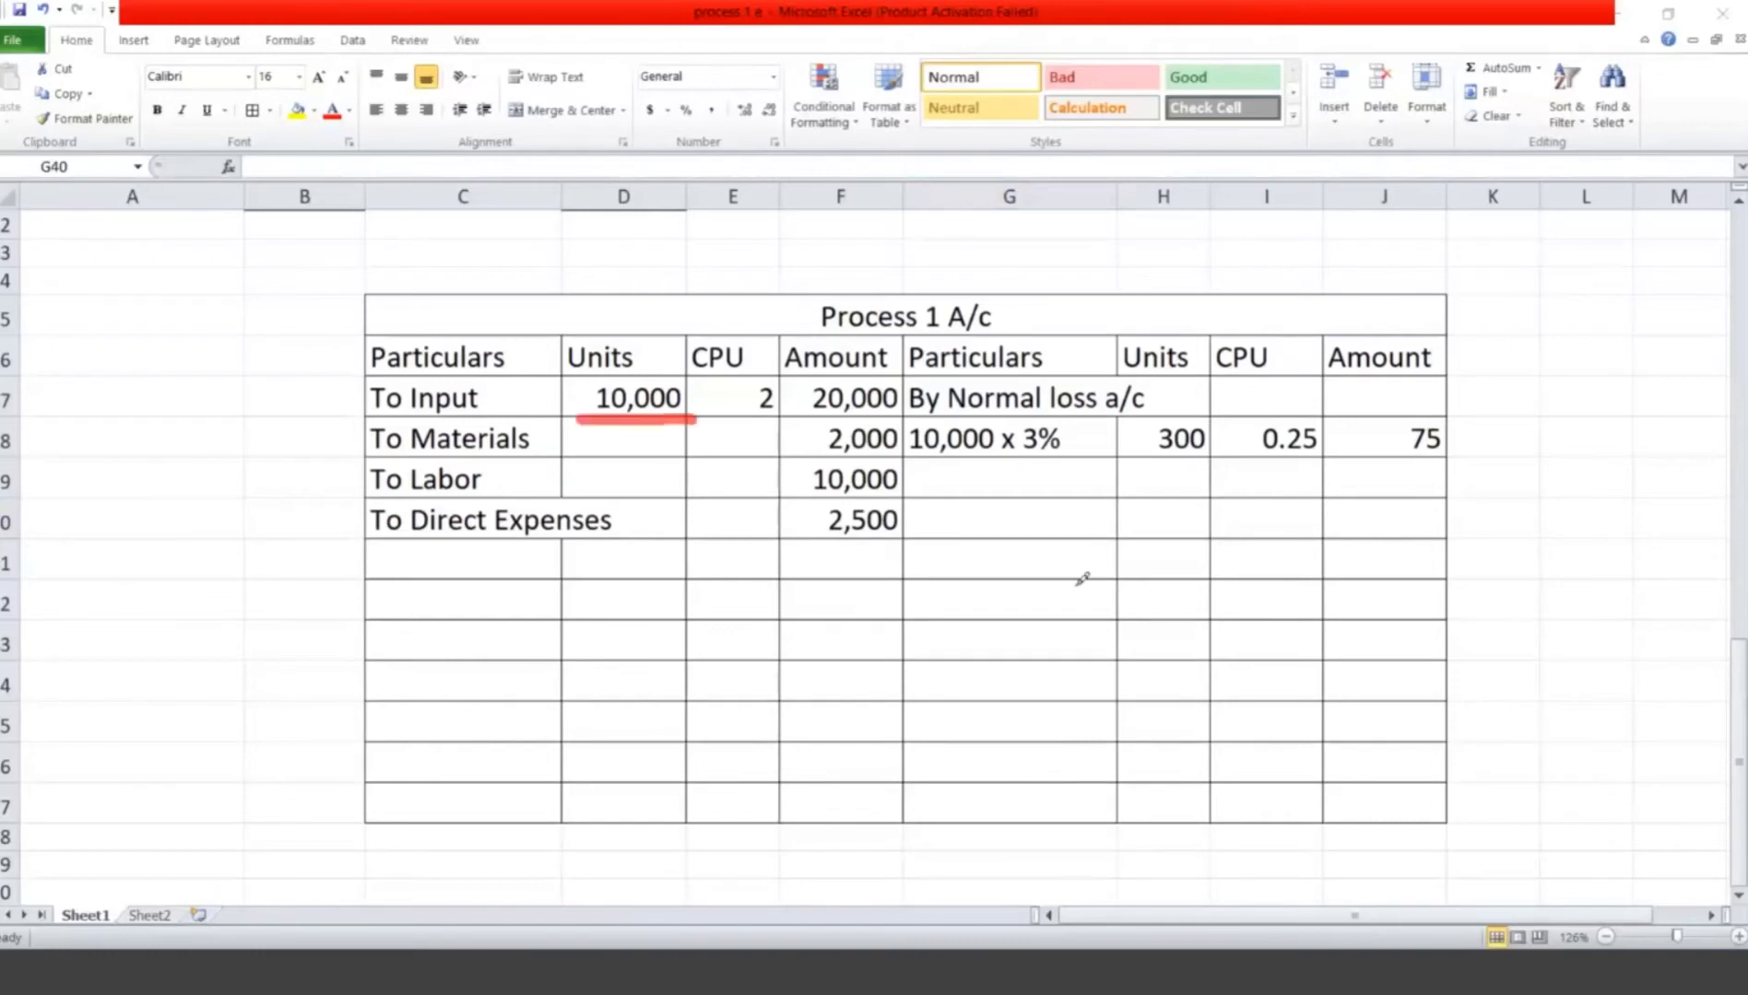
mouse_move(1143, 441)
mouse_down()
mouse_move(1191, 475)
mouse_move(1168, 406)
mouse_move(1151, 447)
mouse_up()
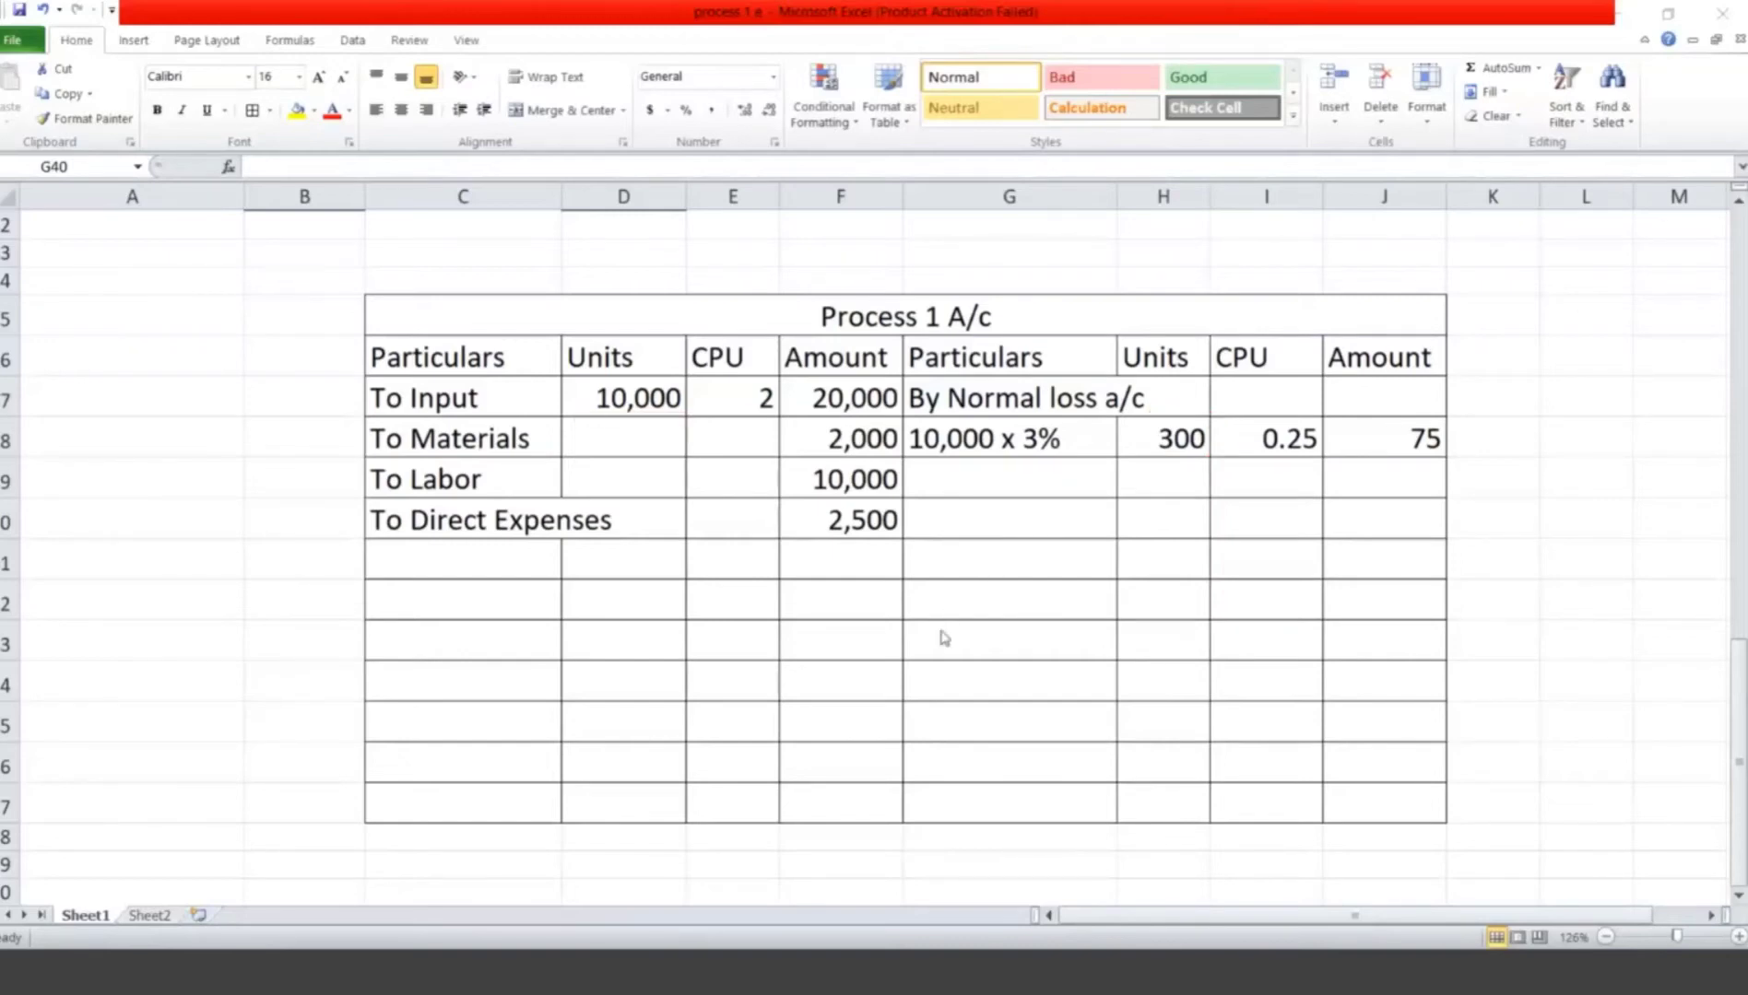
Step: Add the credit entry "By Abnormal loss" with 200 units below the normal loss working, and widen column G to fit its text
click(944, 517)
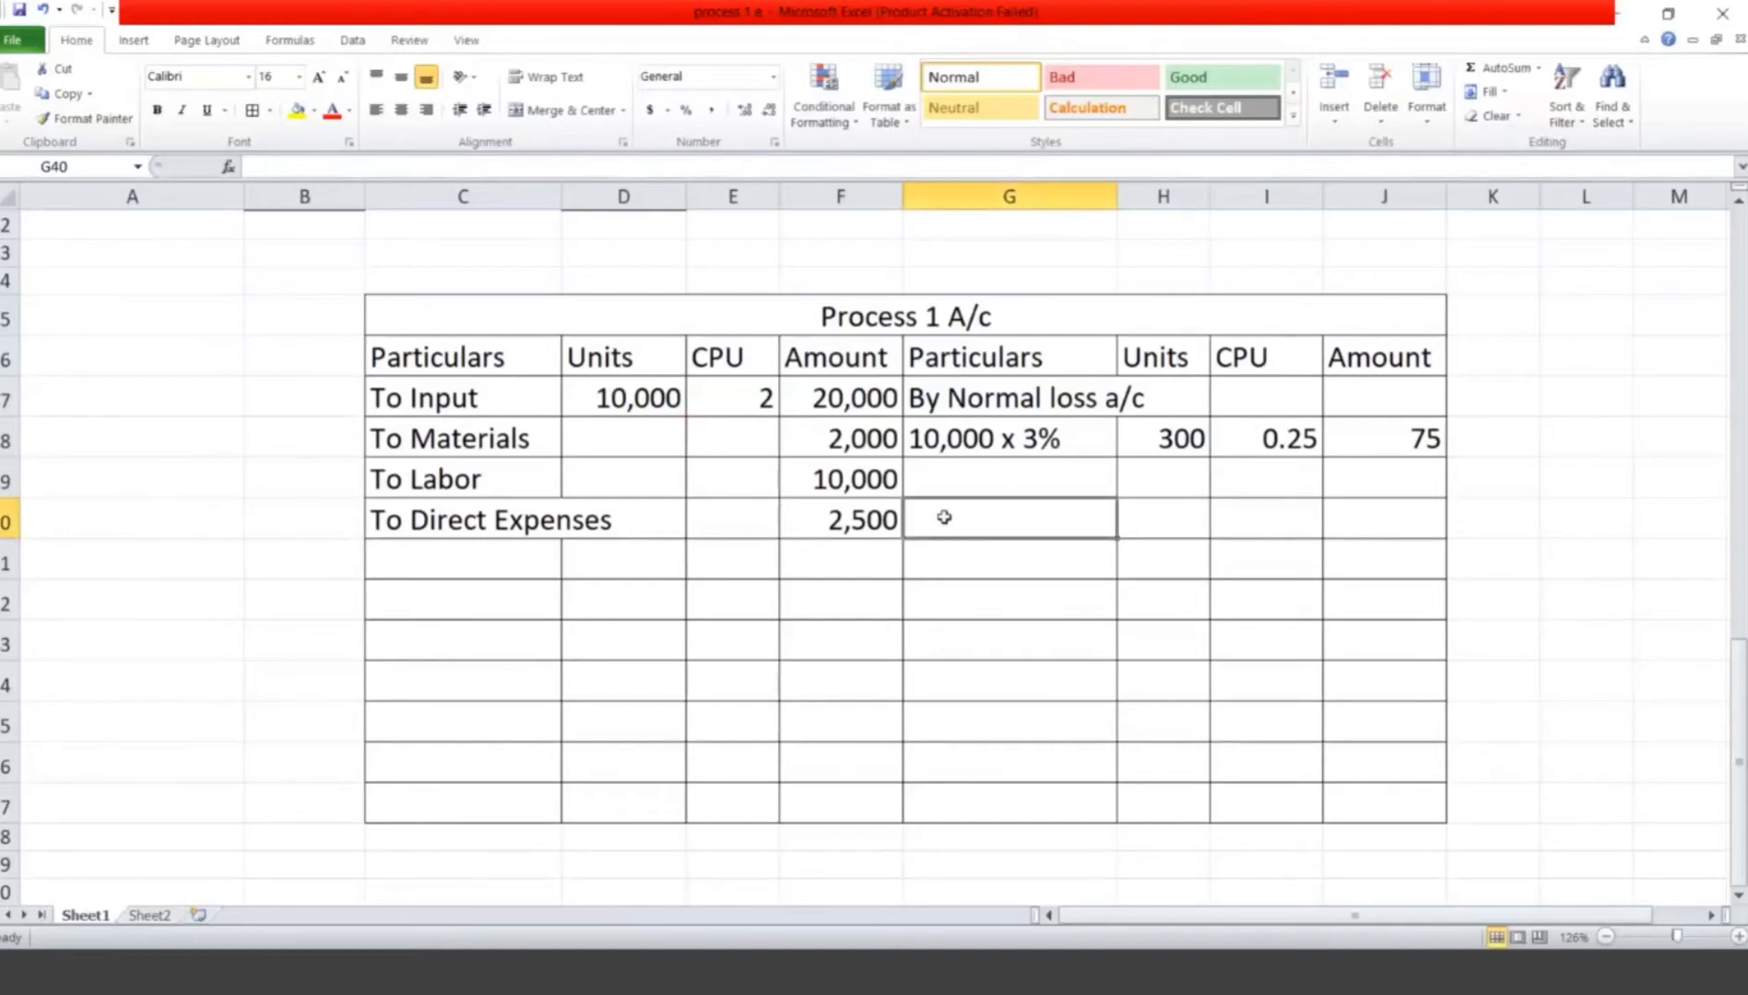
key(Up)
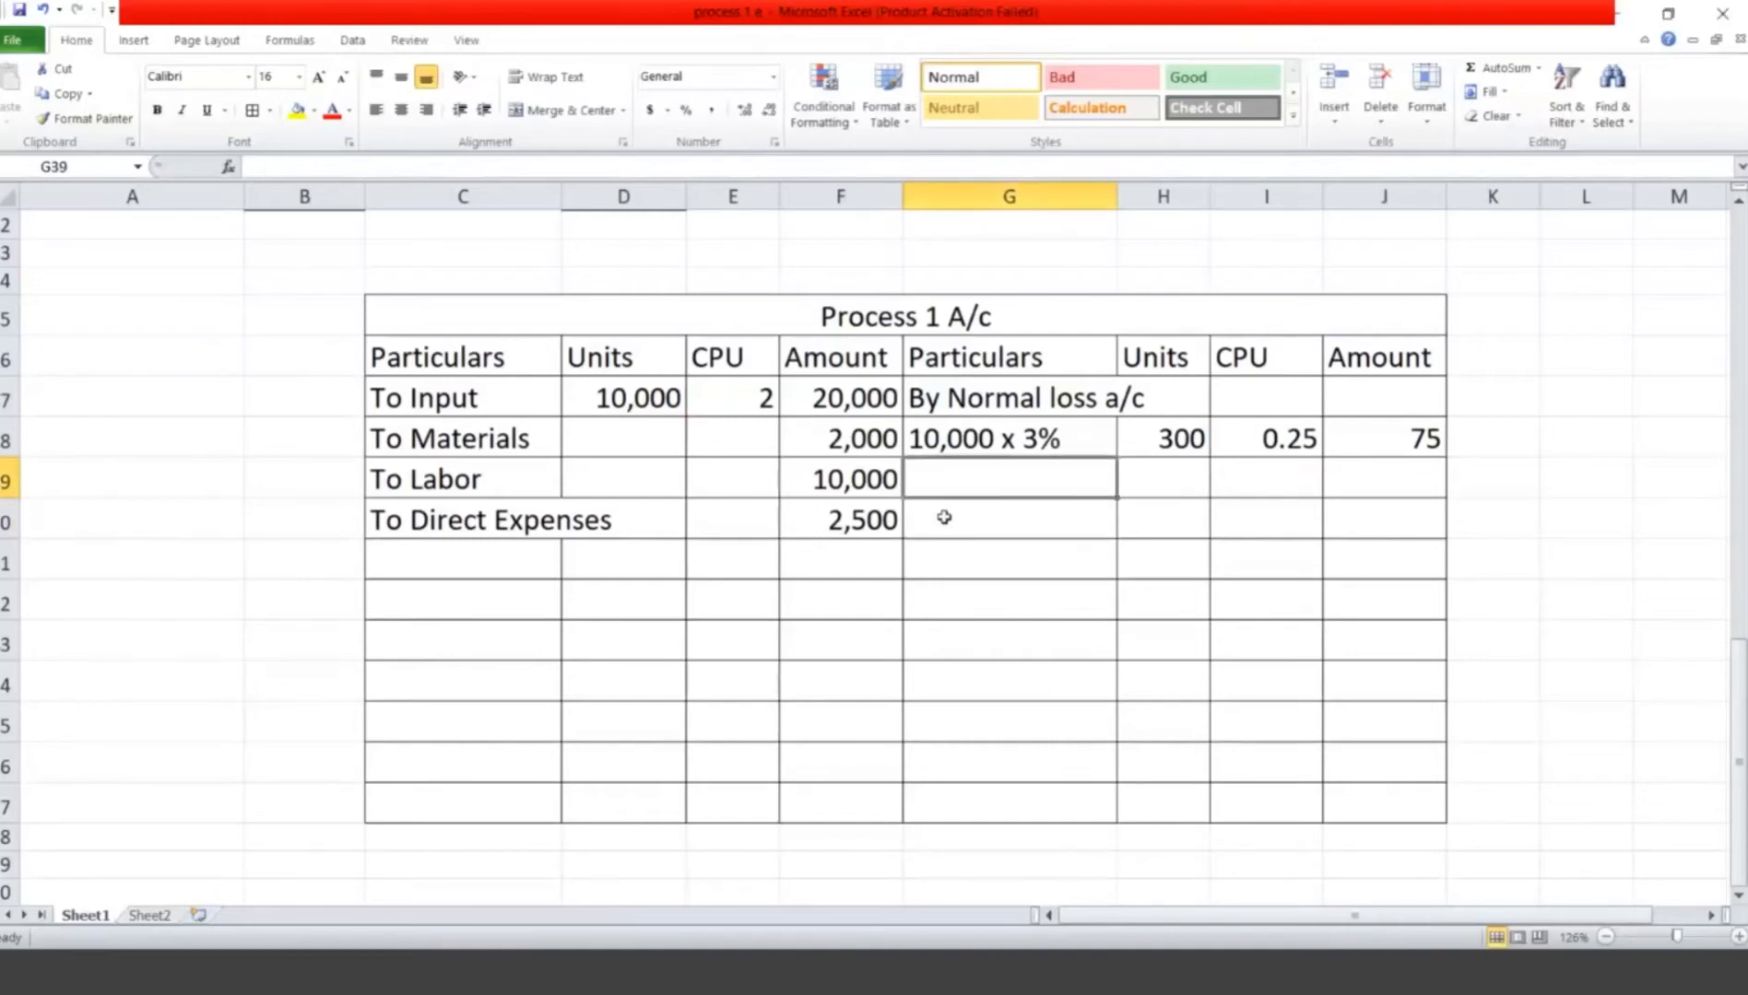
text(By )
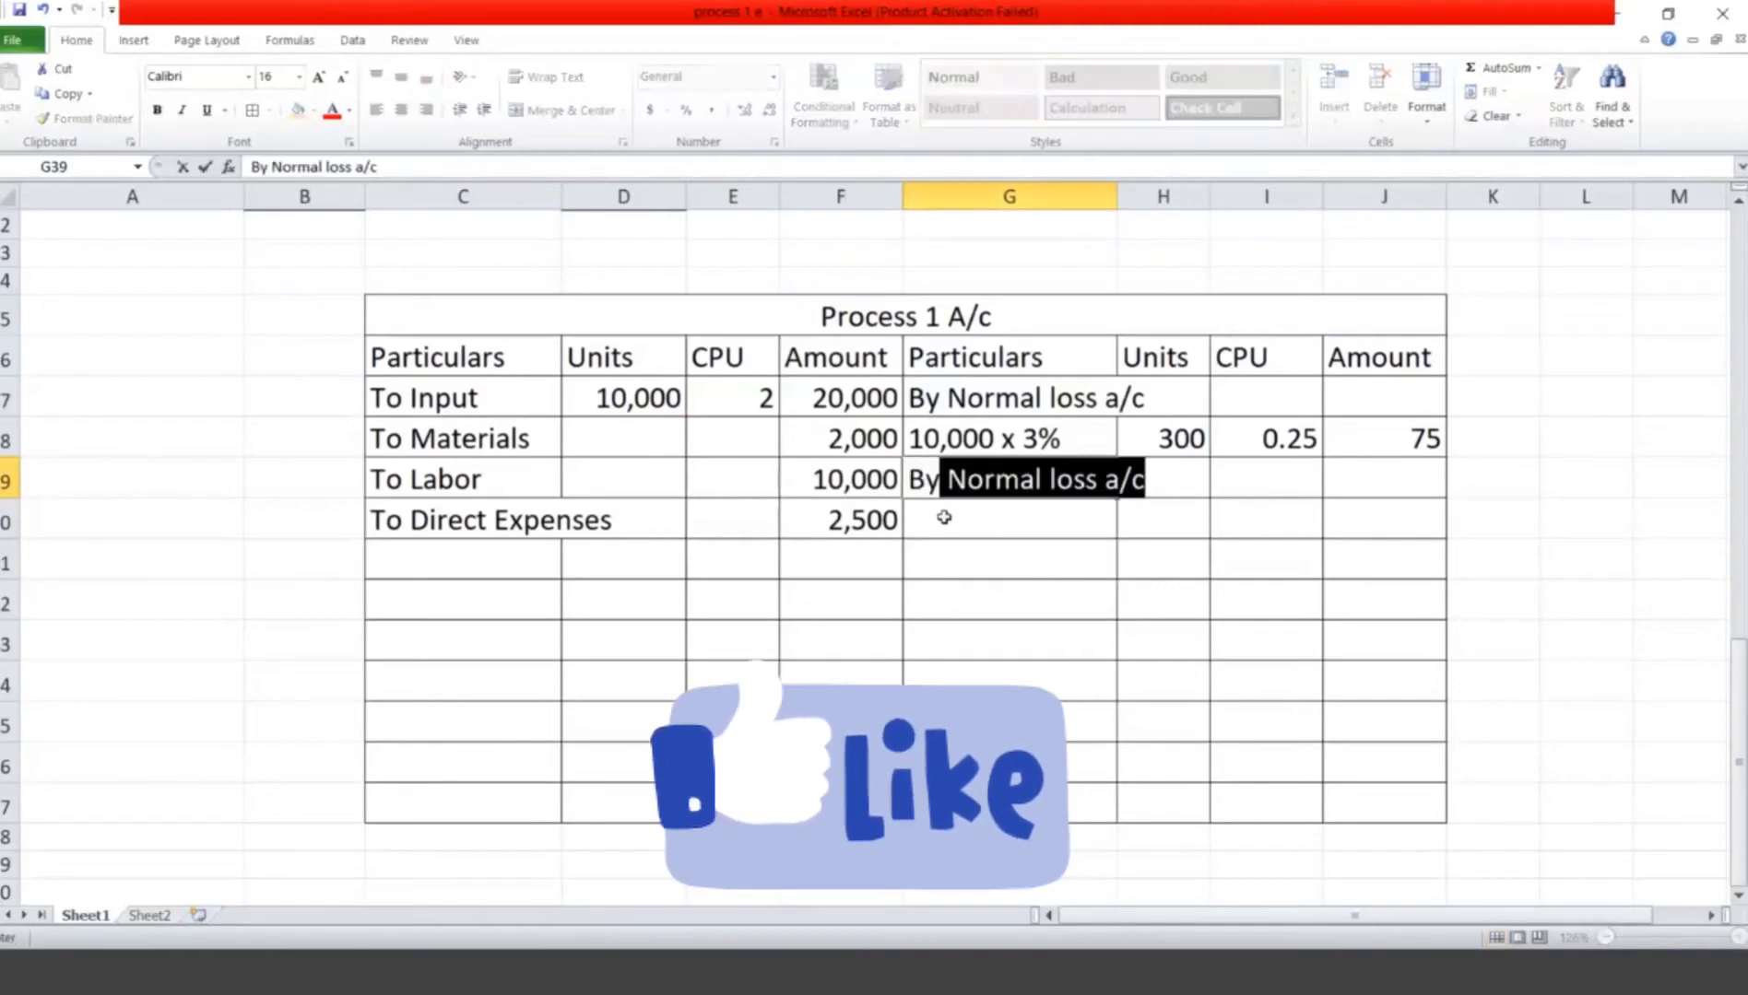
text(Abno)
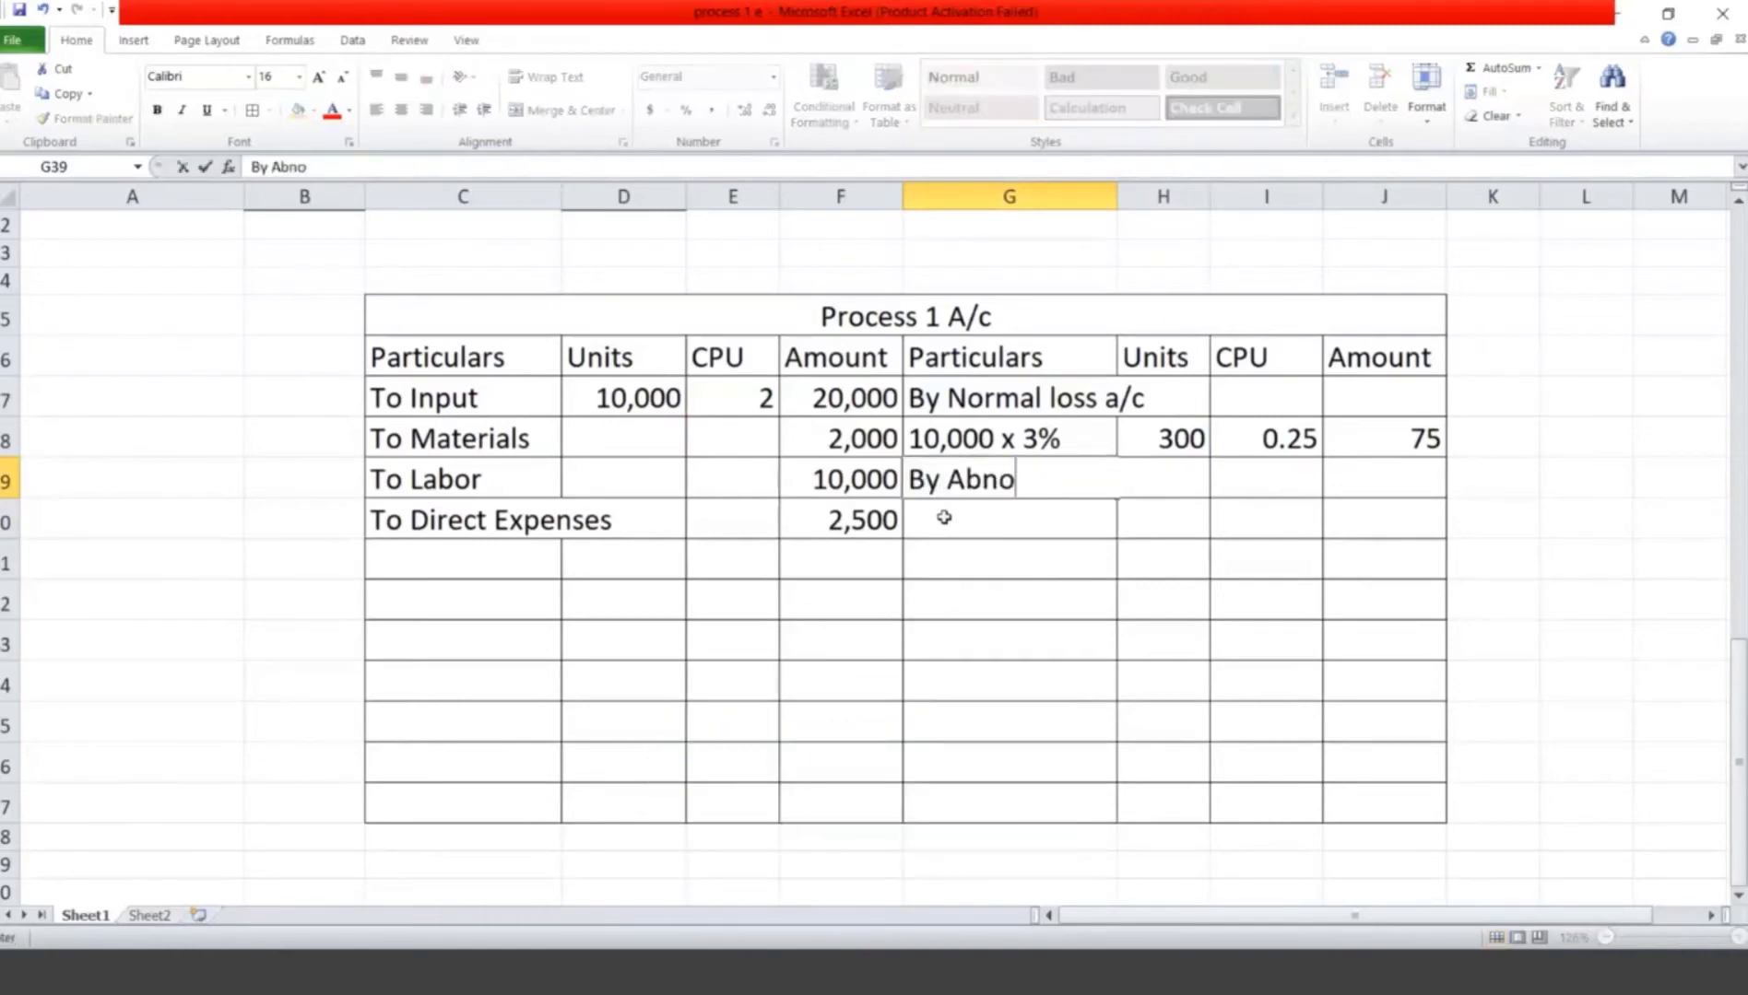
text(rmal loss)
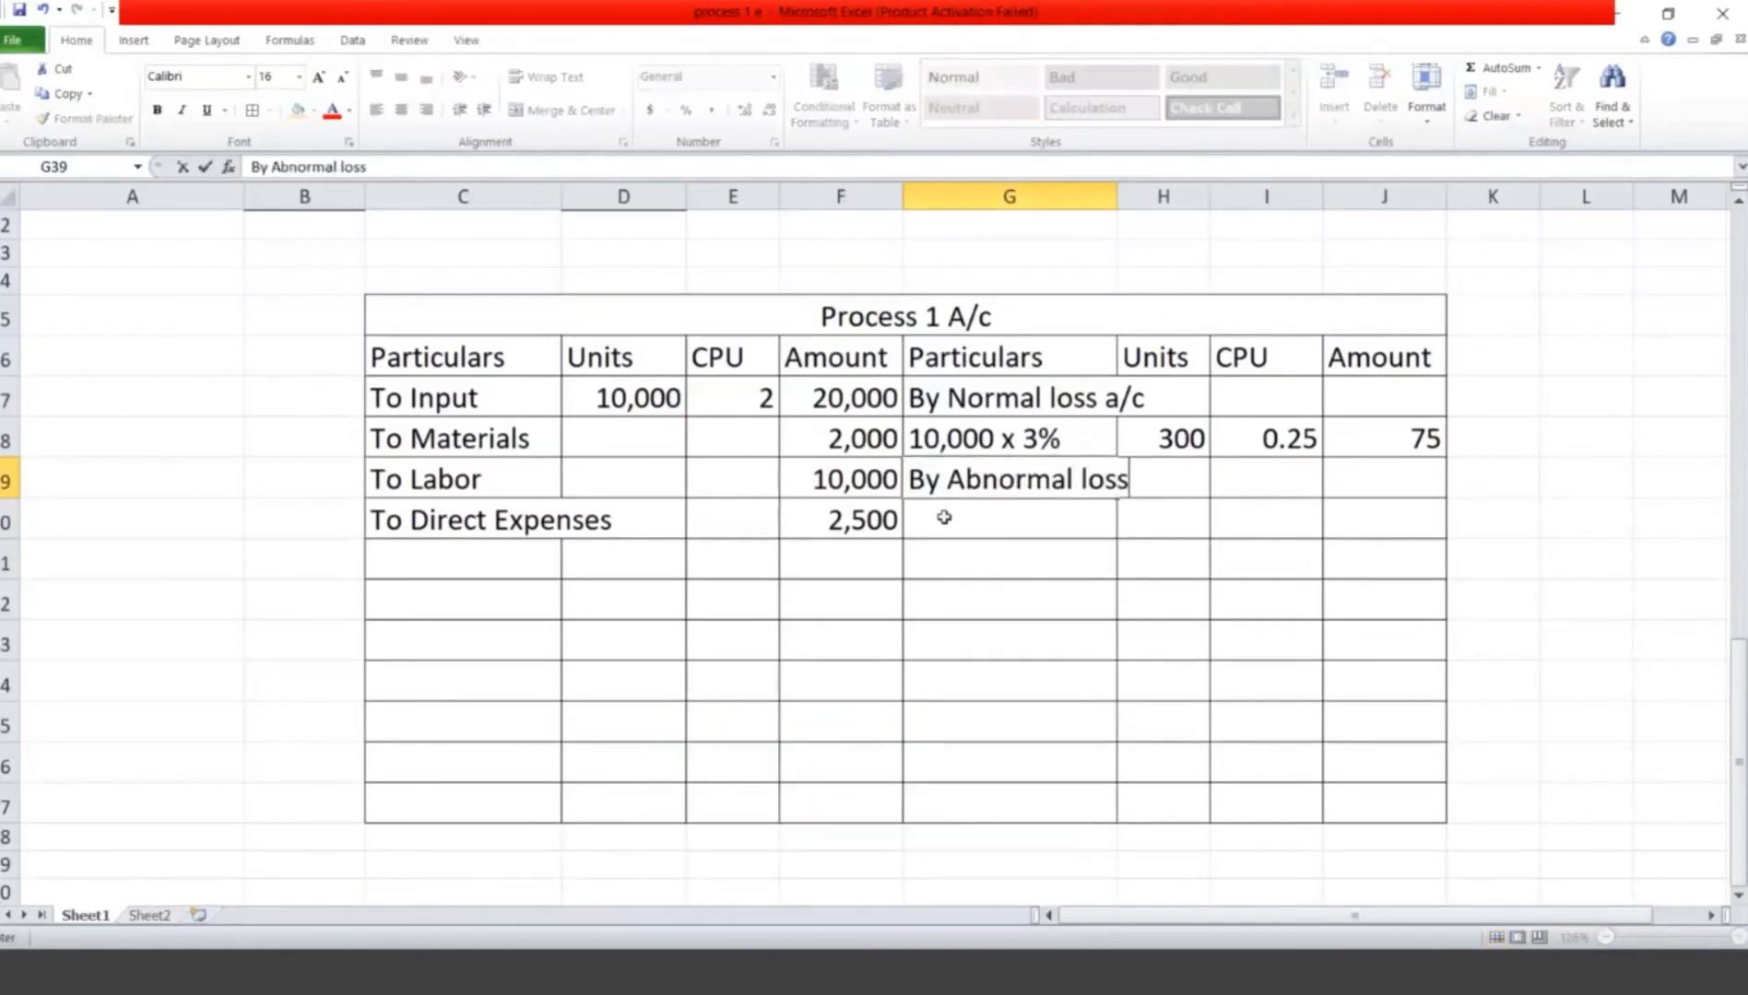
key(Tab)
text(200)
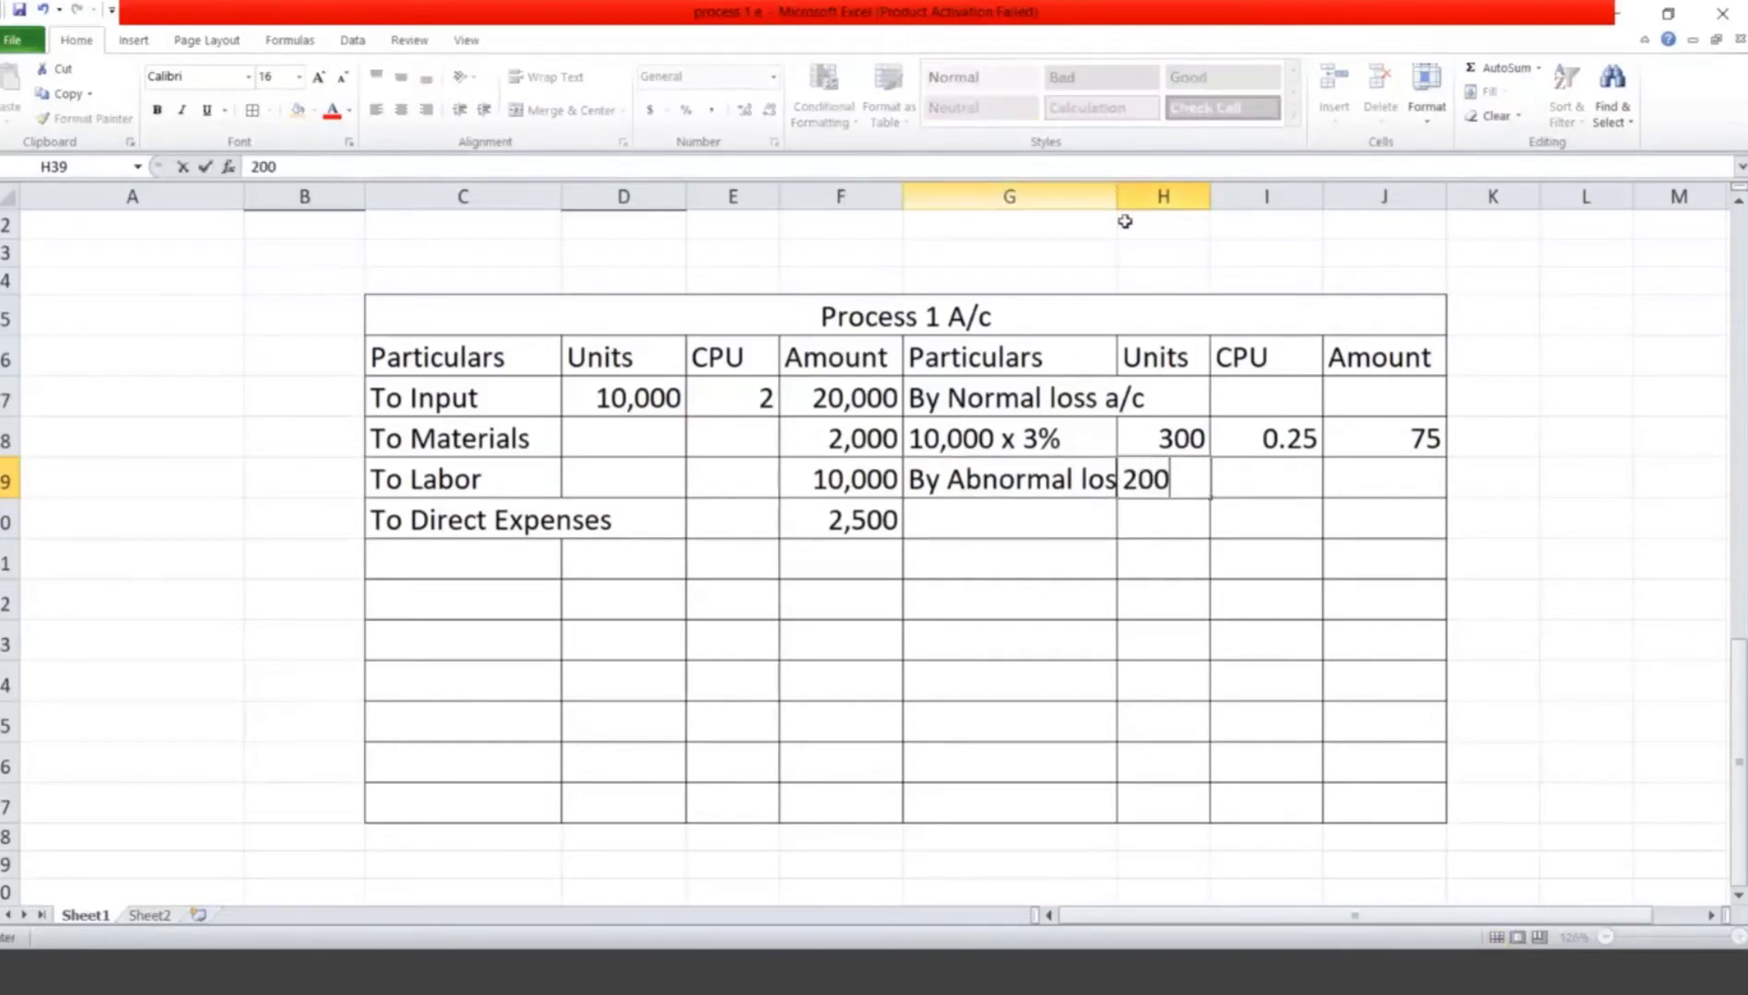
click(1139, 341)
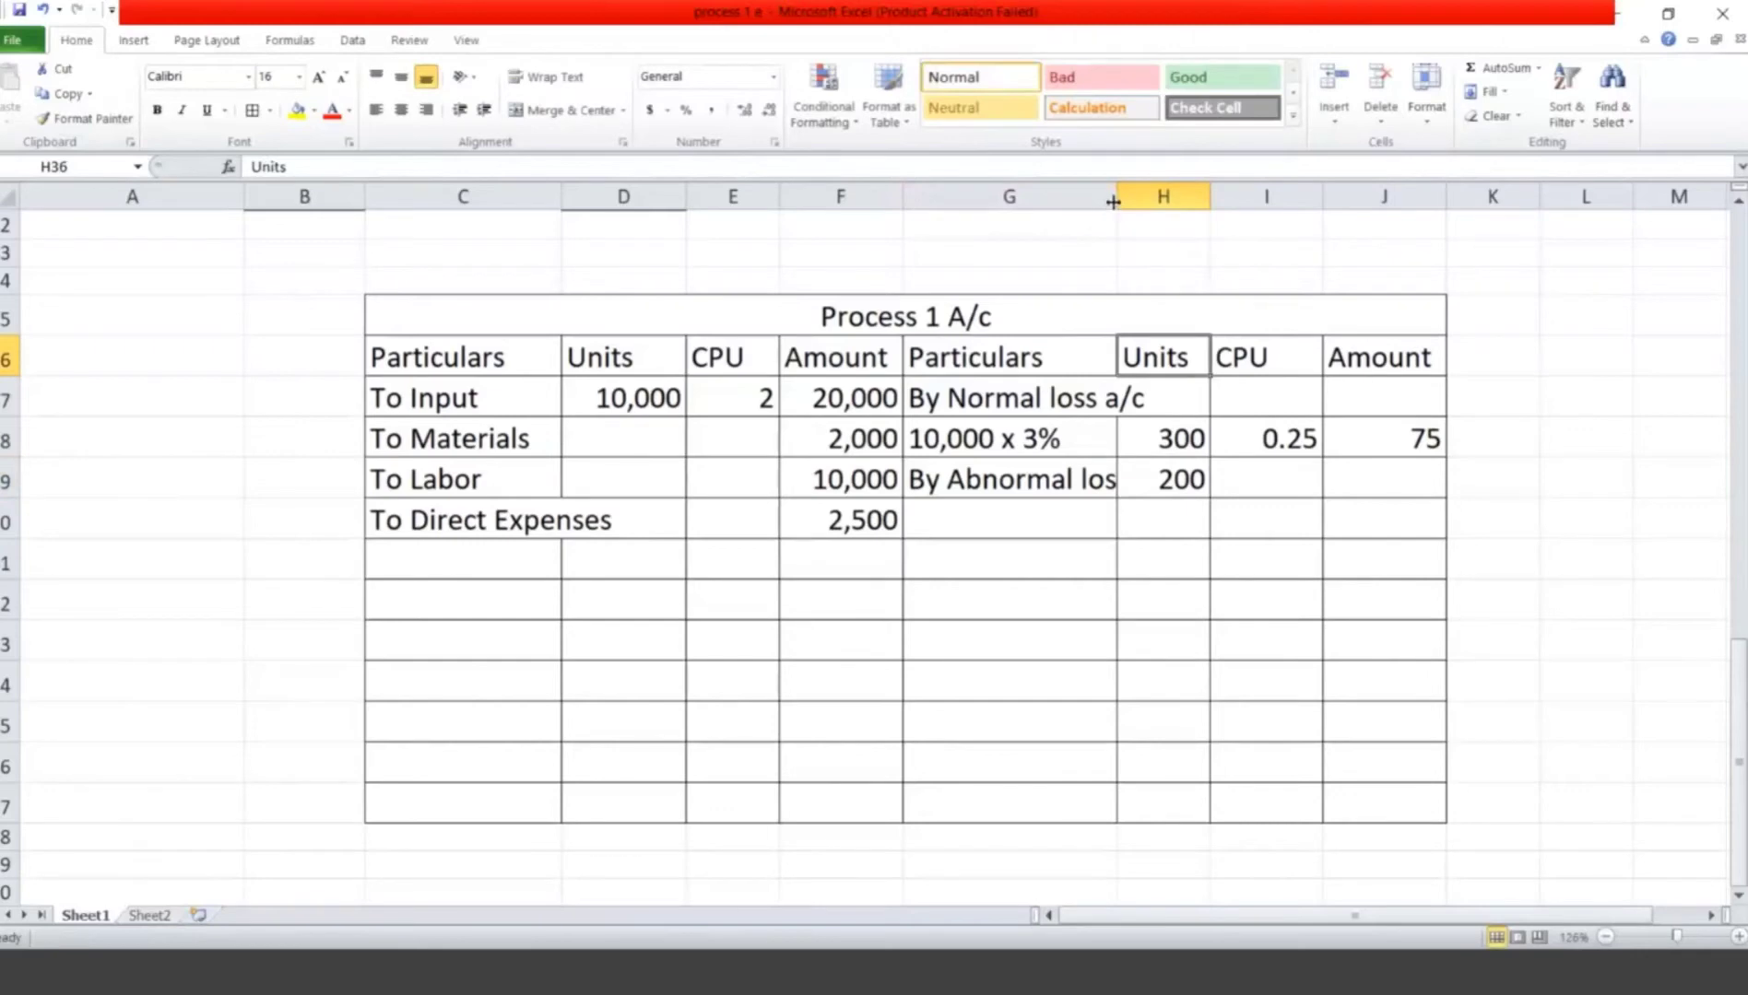
drag(1116, 197, 1150, 207)
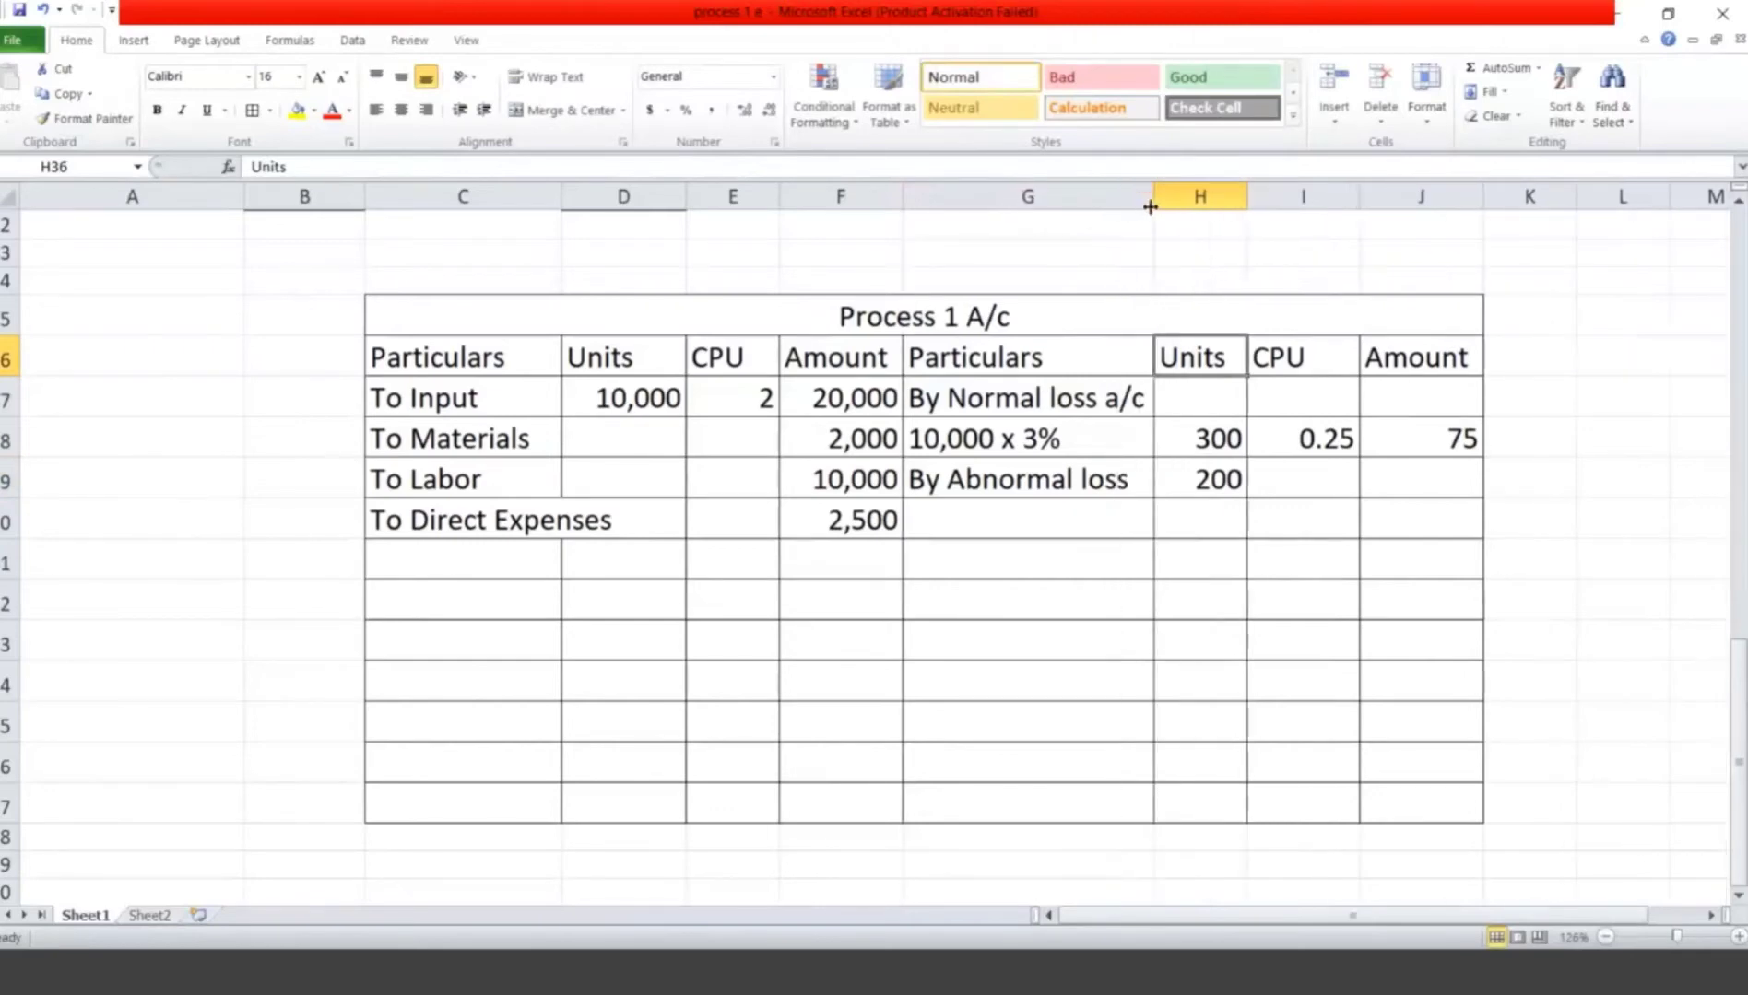
Step: Enter the working "(10,000 - 300 - 9,500 )" in the cell beneath the abnormal loss entry
click(973, 529)
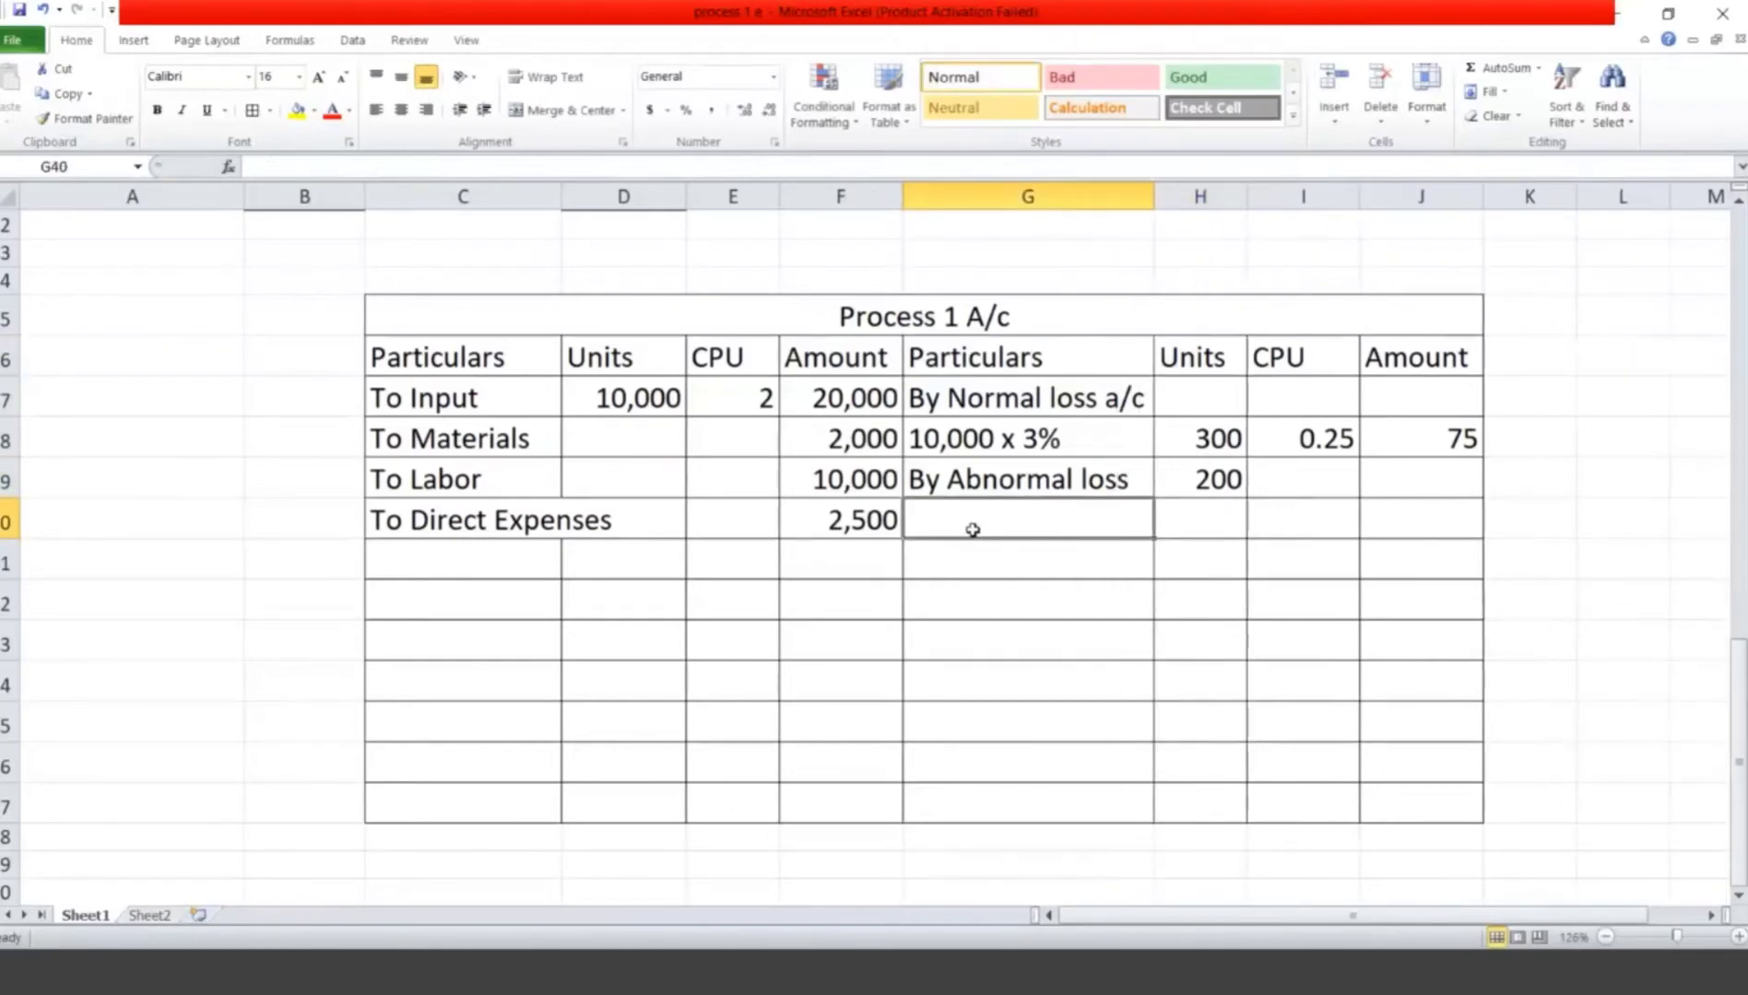
text((10)
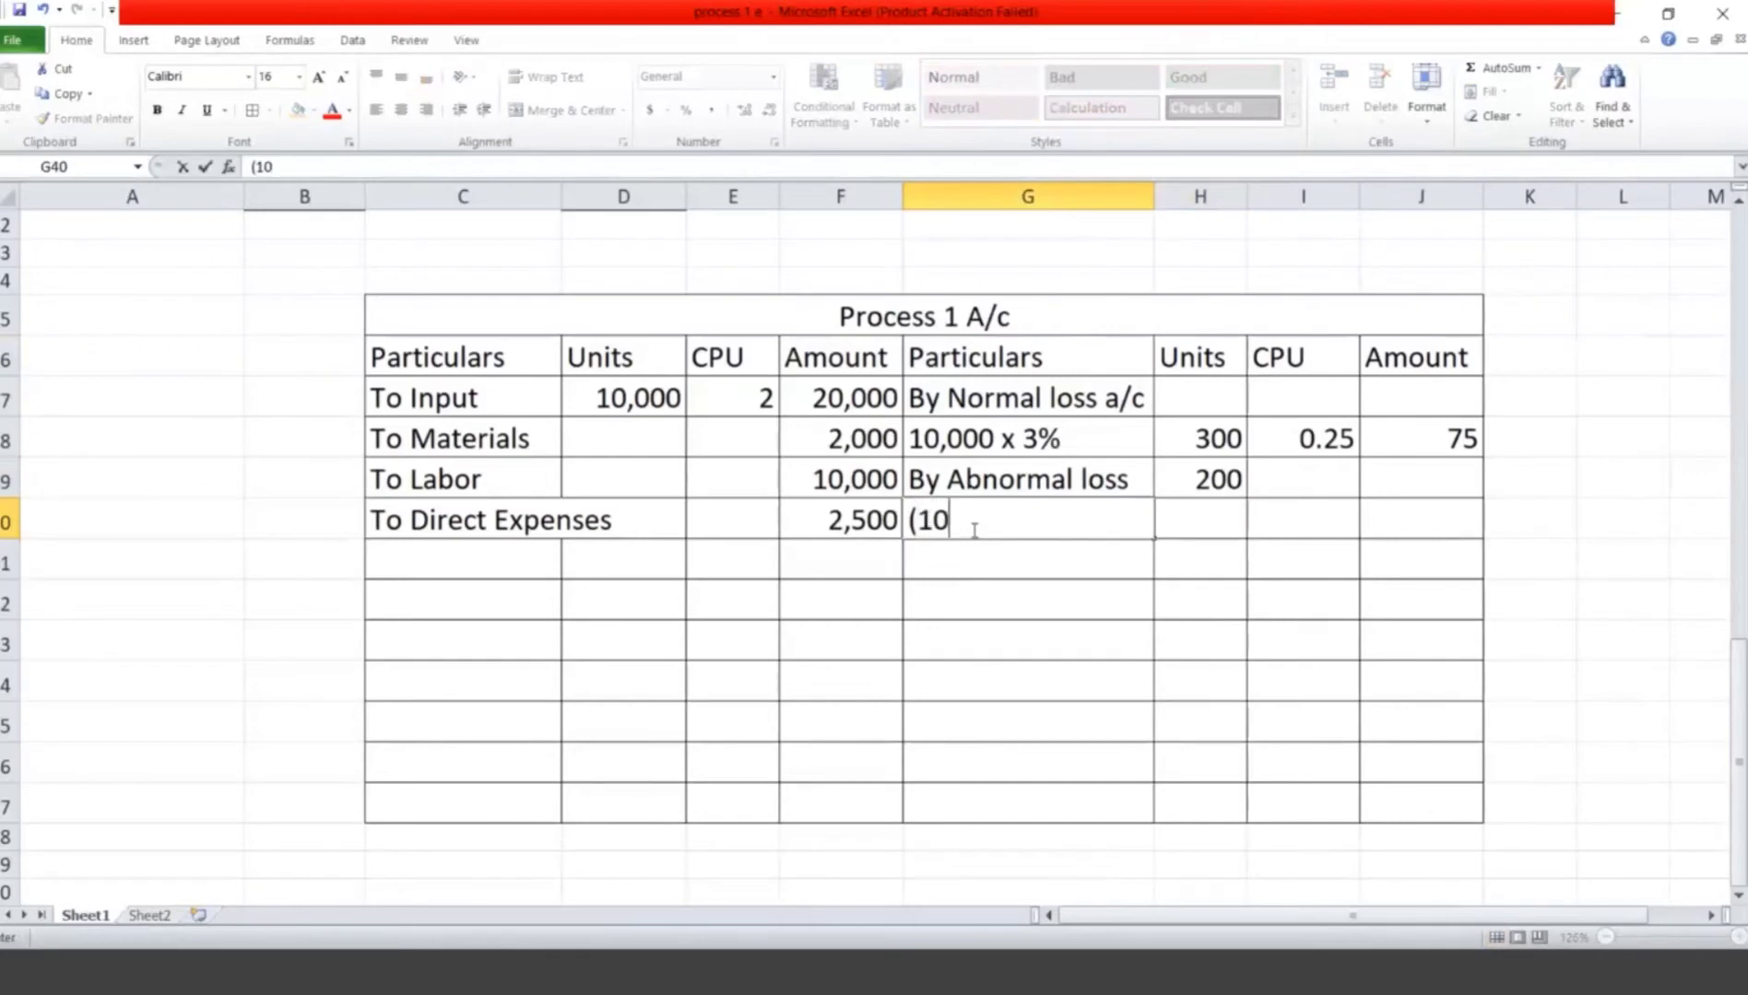
text(,000)
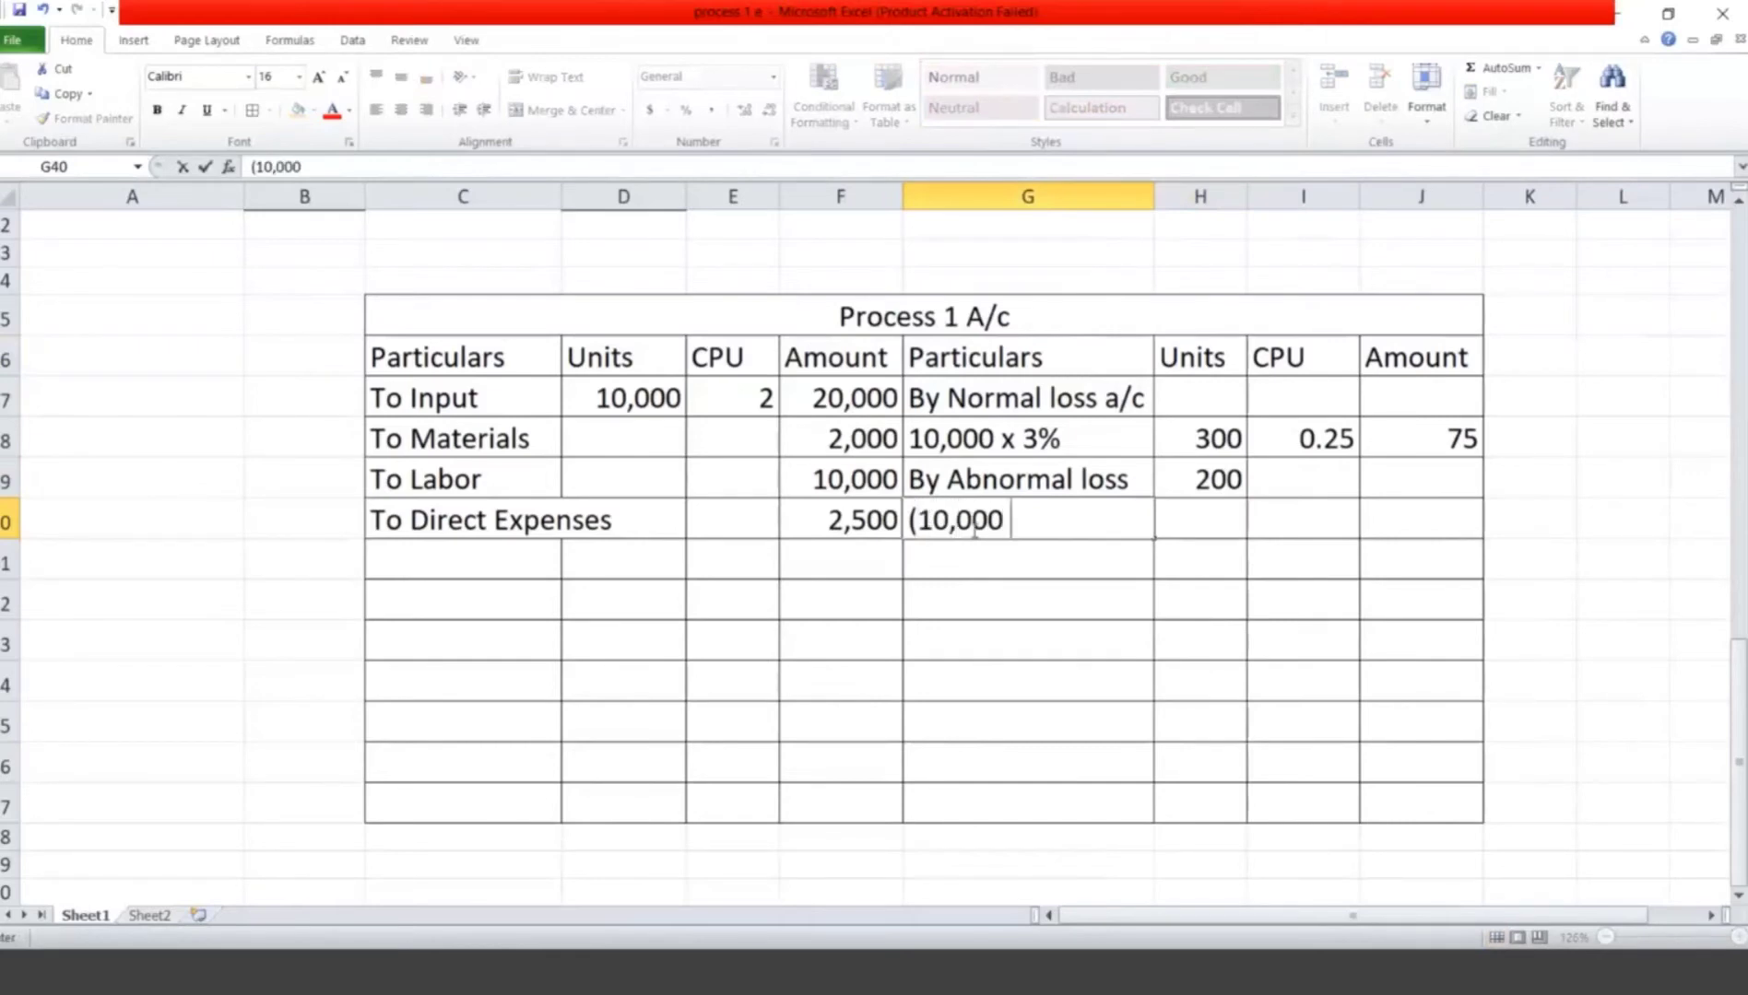
text( - 300)
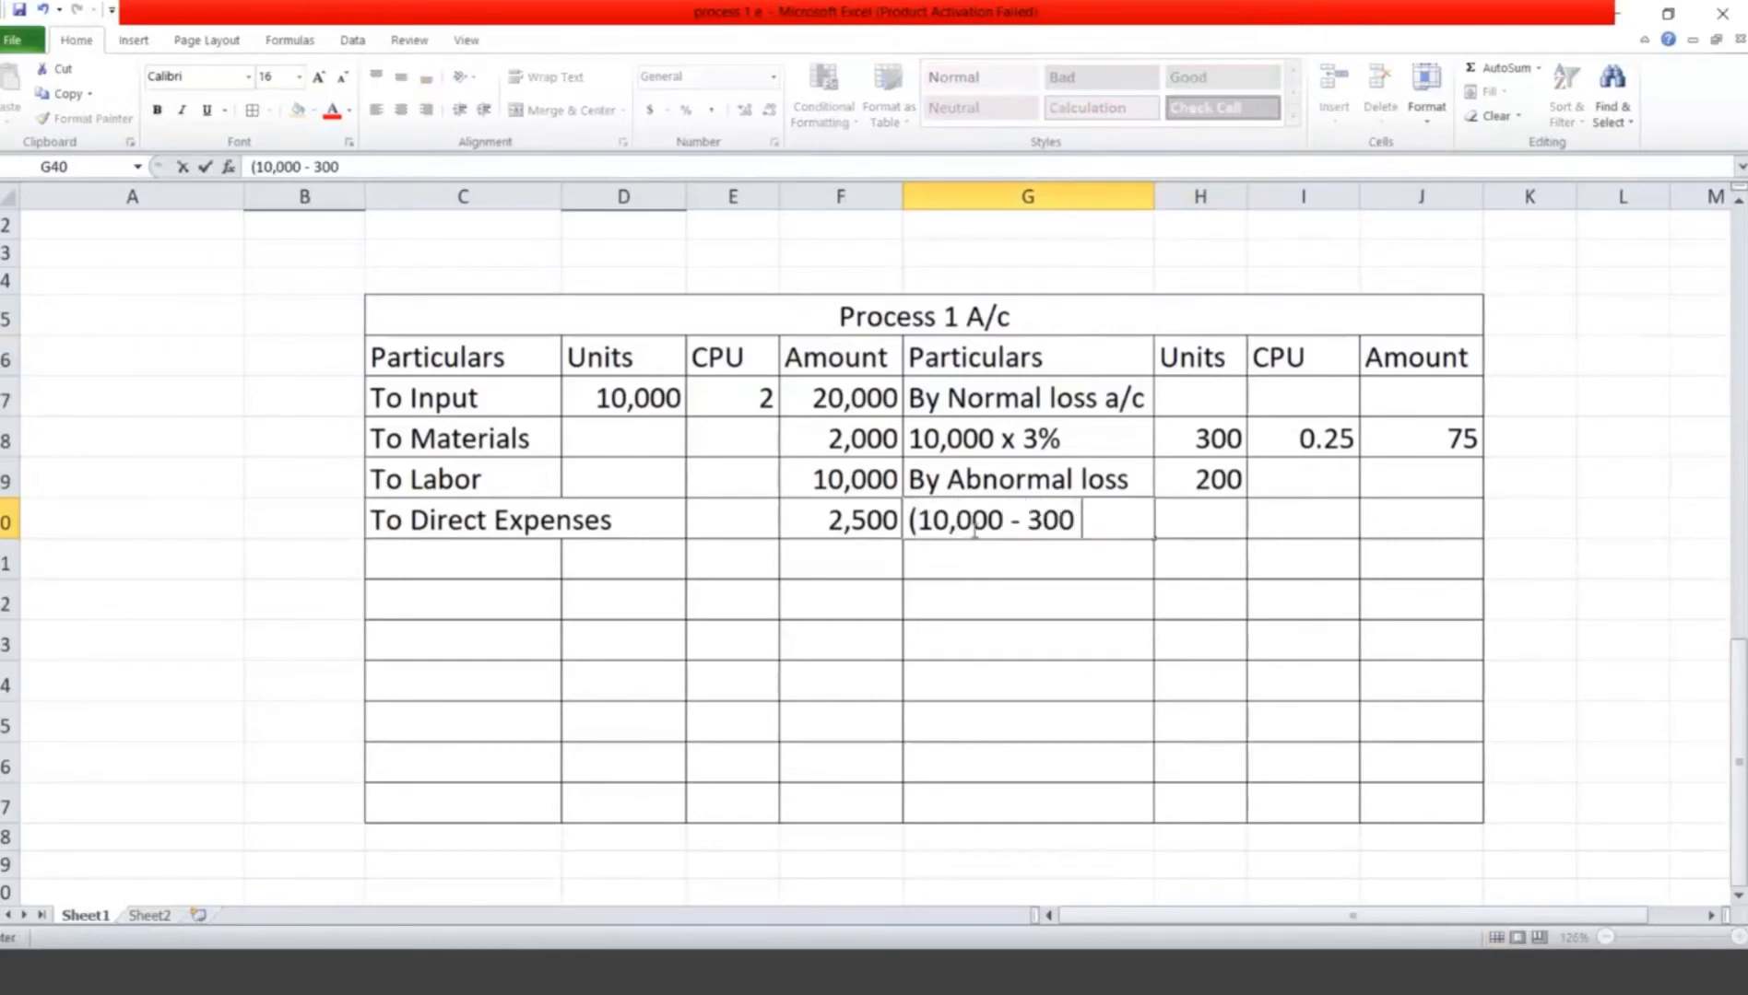
text( - 9,500)
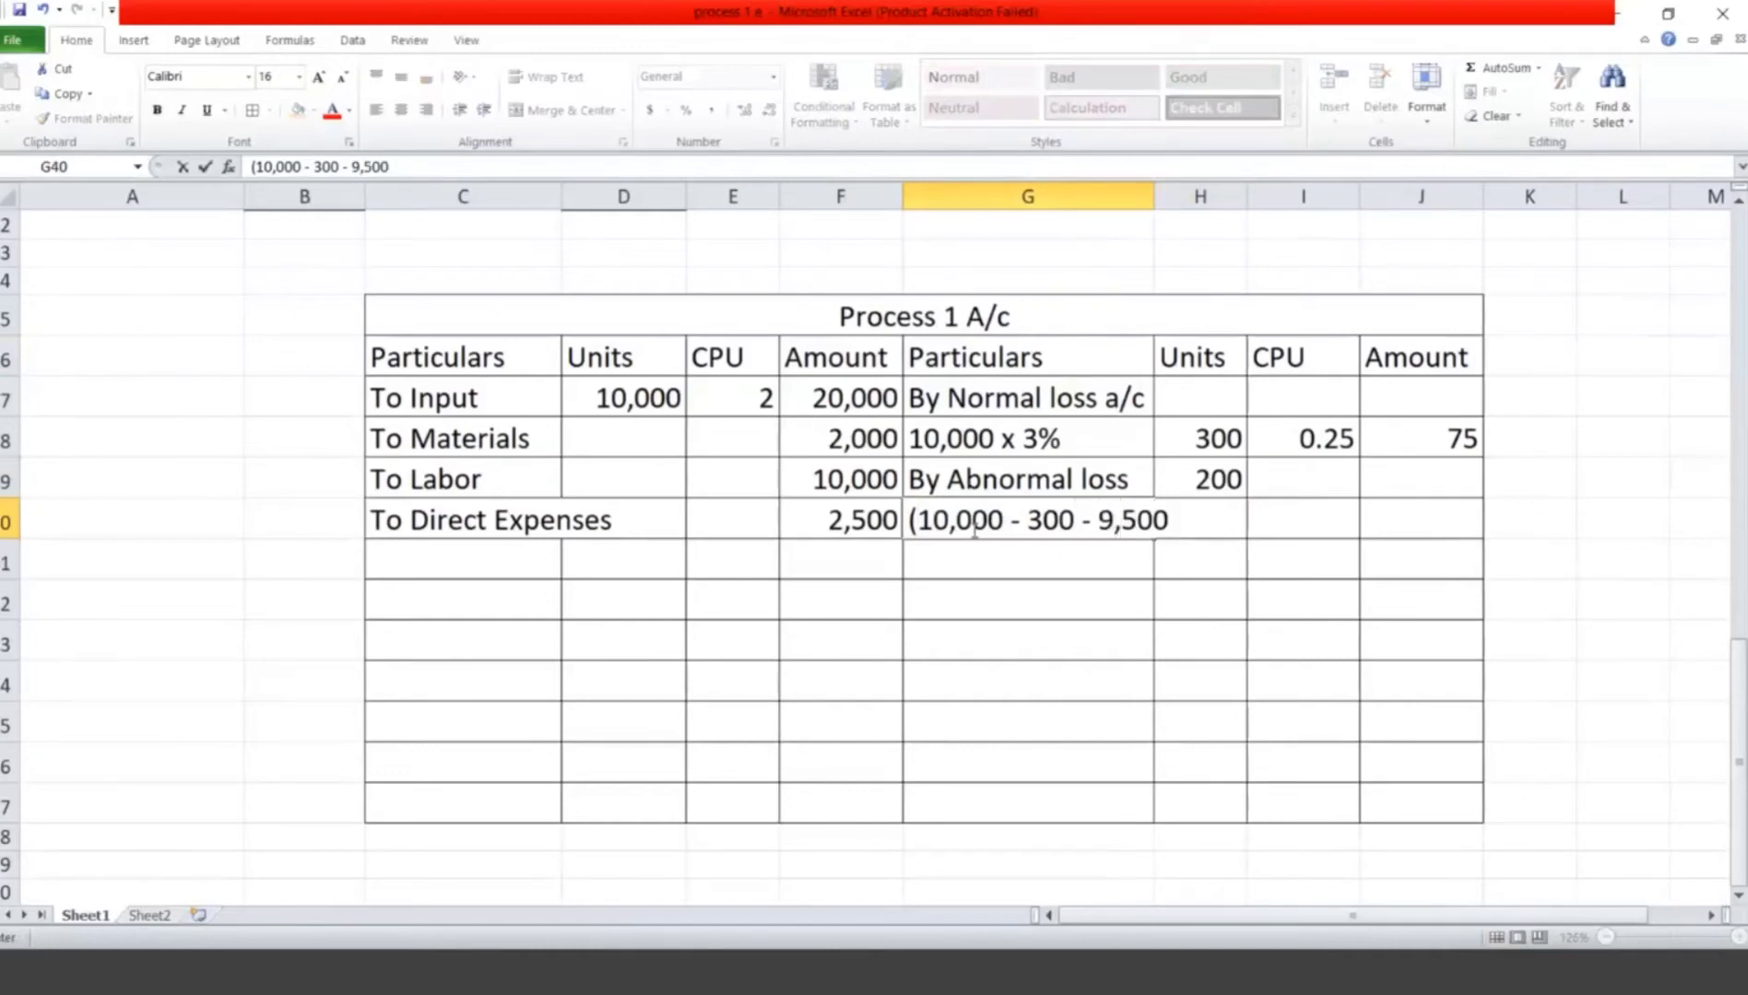
text( ))
key(Tab)
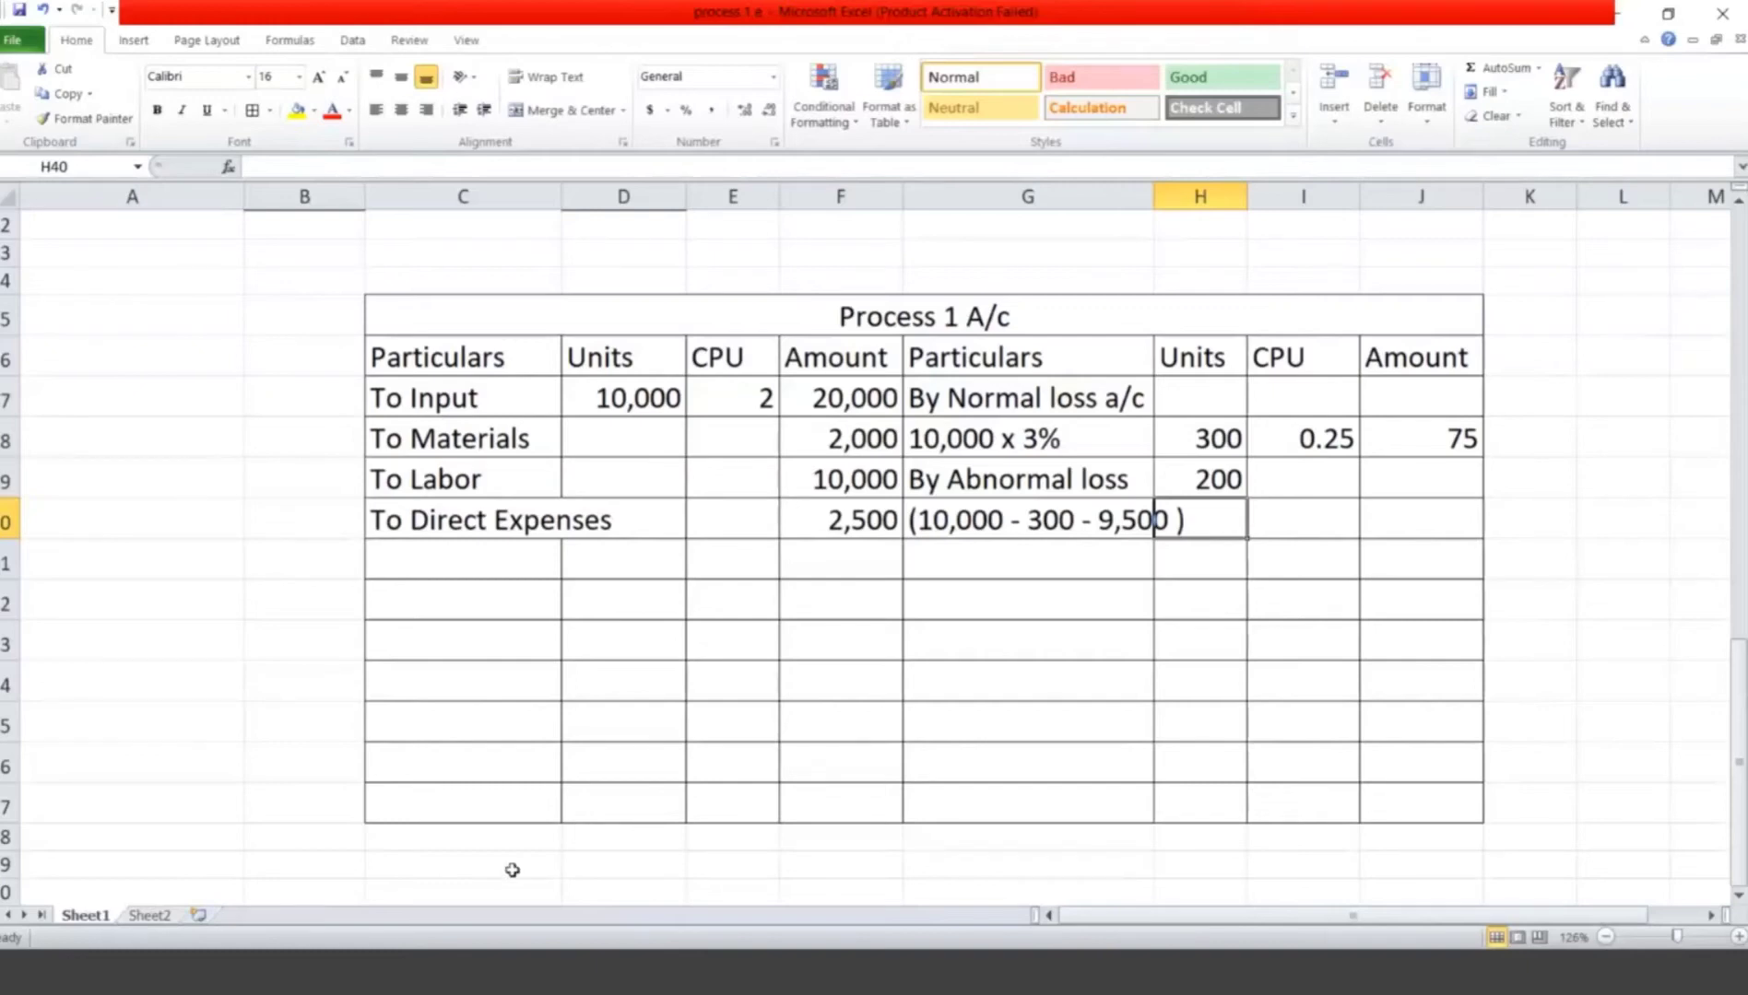
Step: Sum the debit amounts into F45 and enter 34,500 as the credit-side total in J45
click(598, 860)
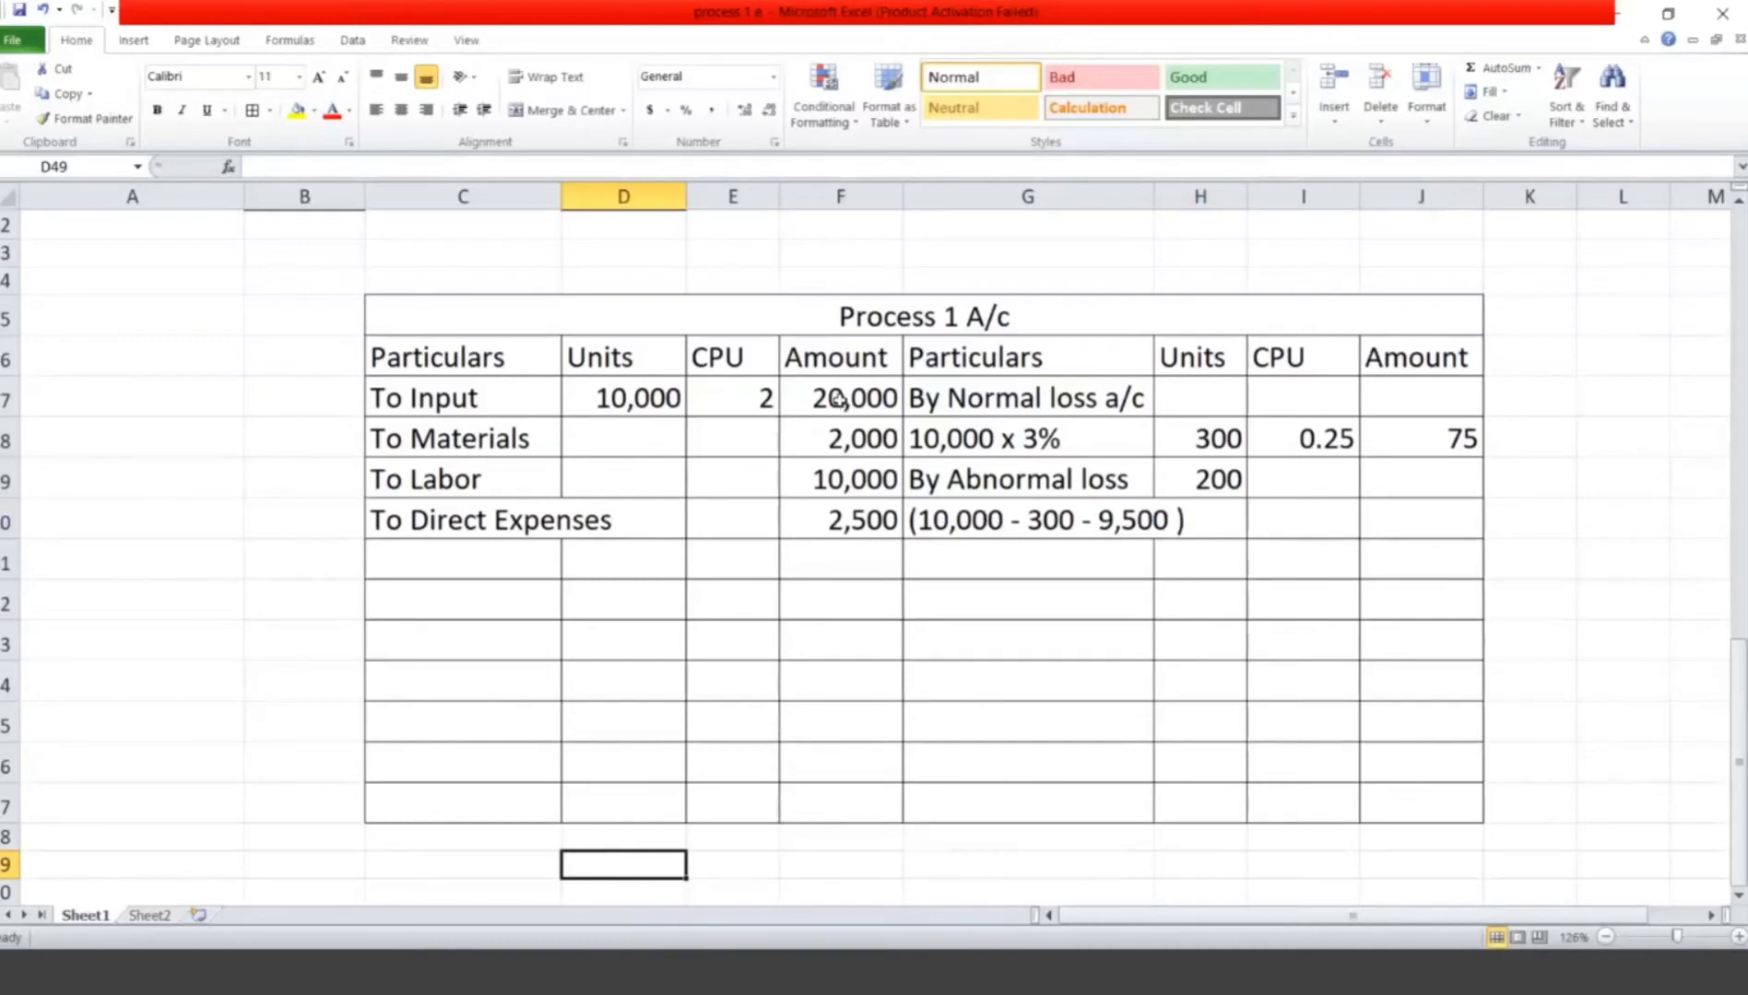
drag(839, 398, 868, 704)
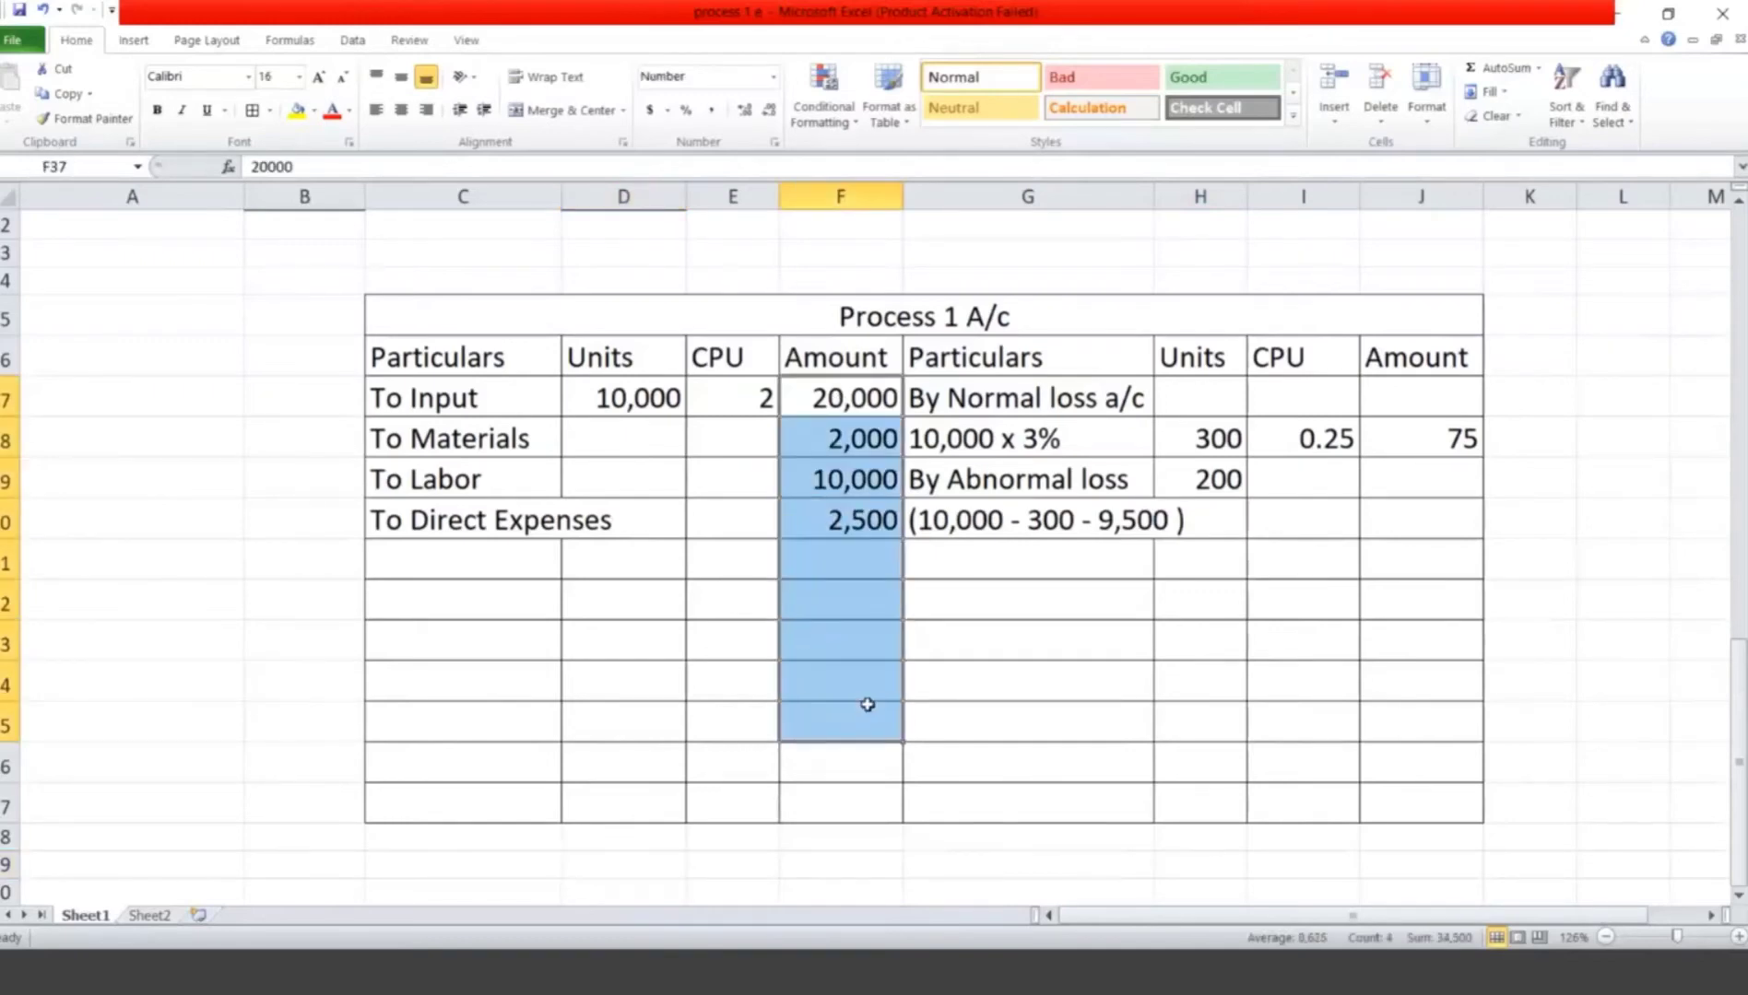
click(1507, 69)
click(1397, 715)
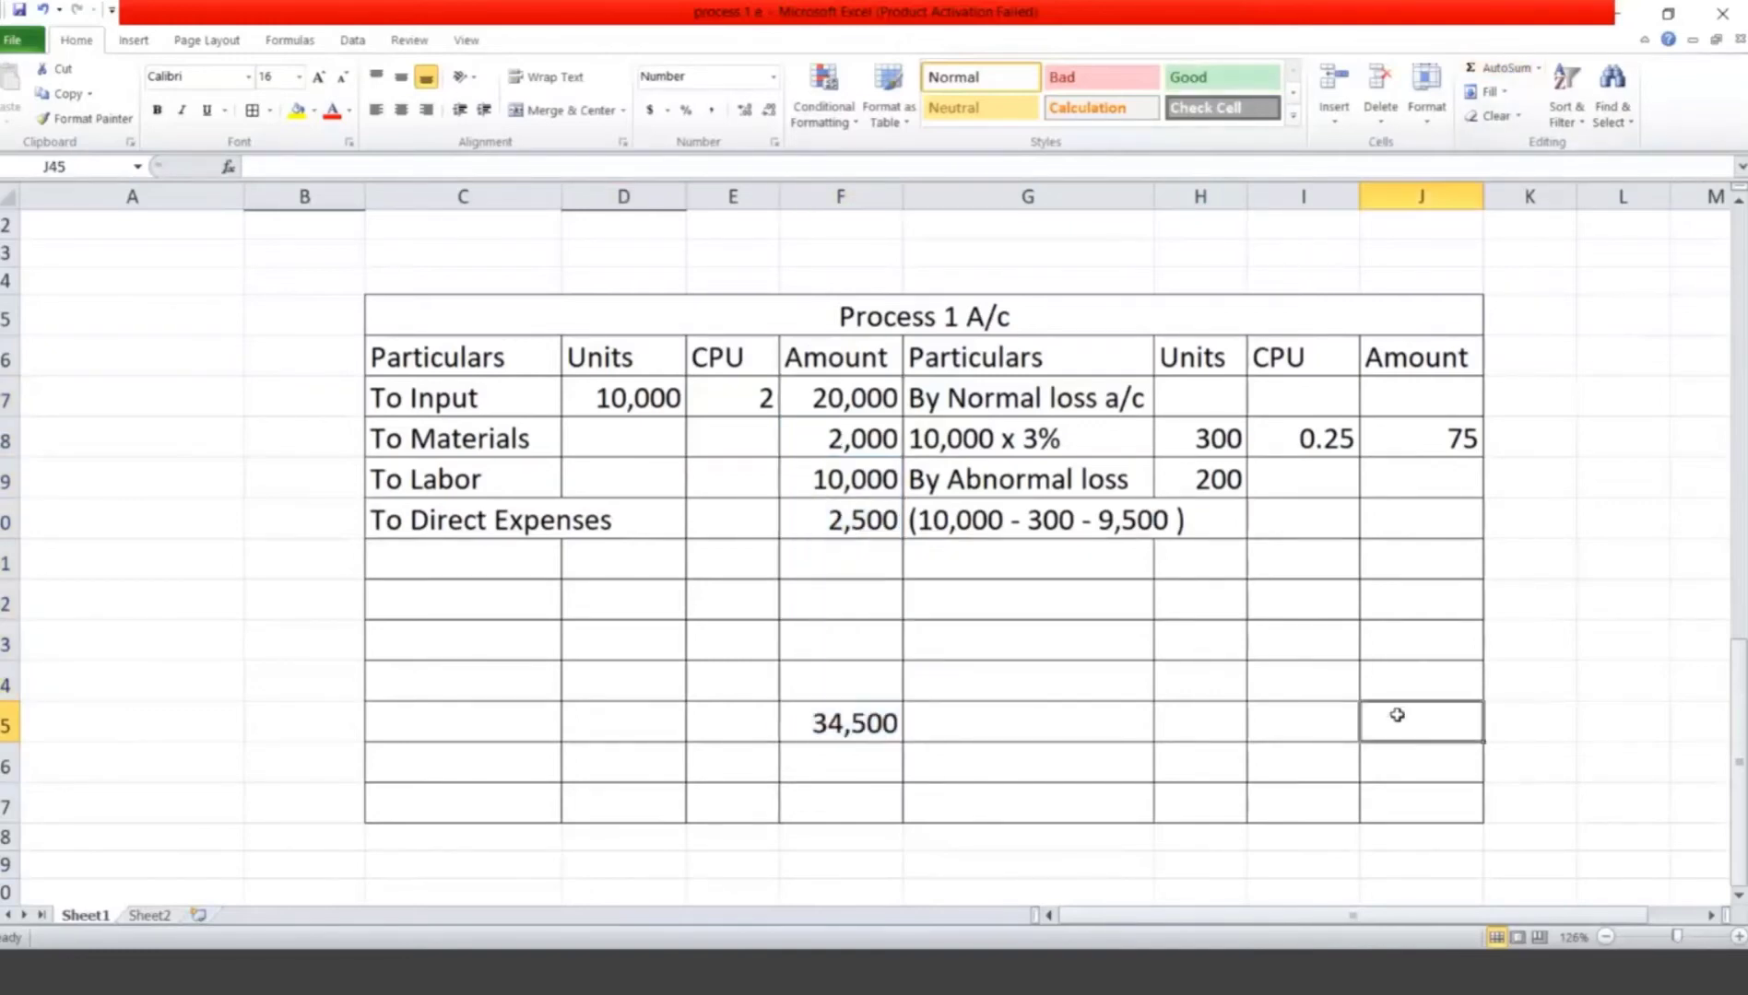
text(34,500)
key(Return)
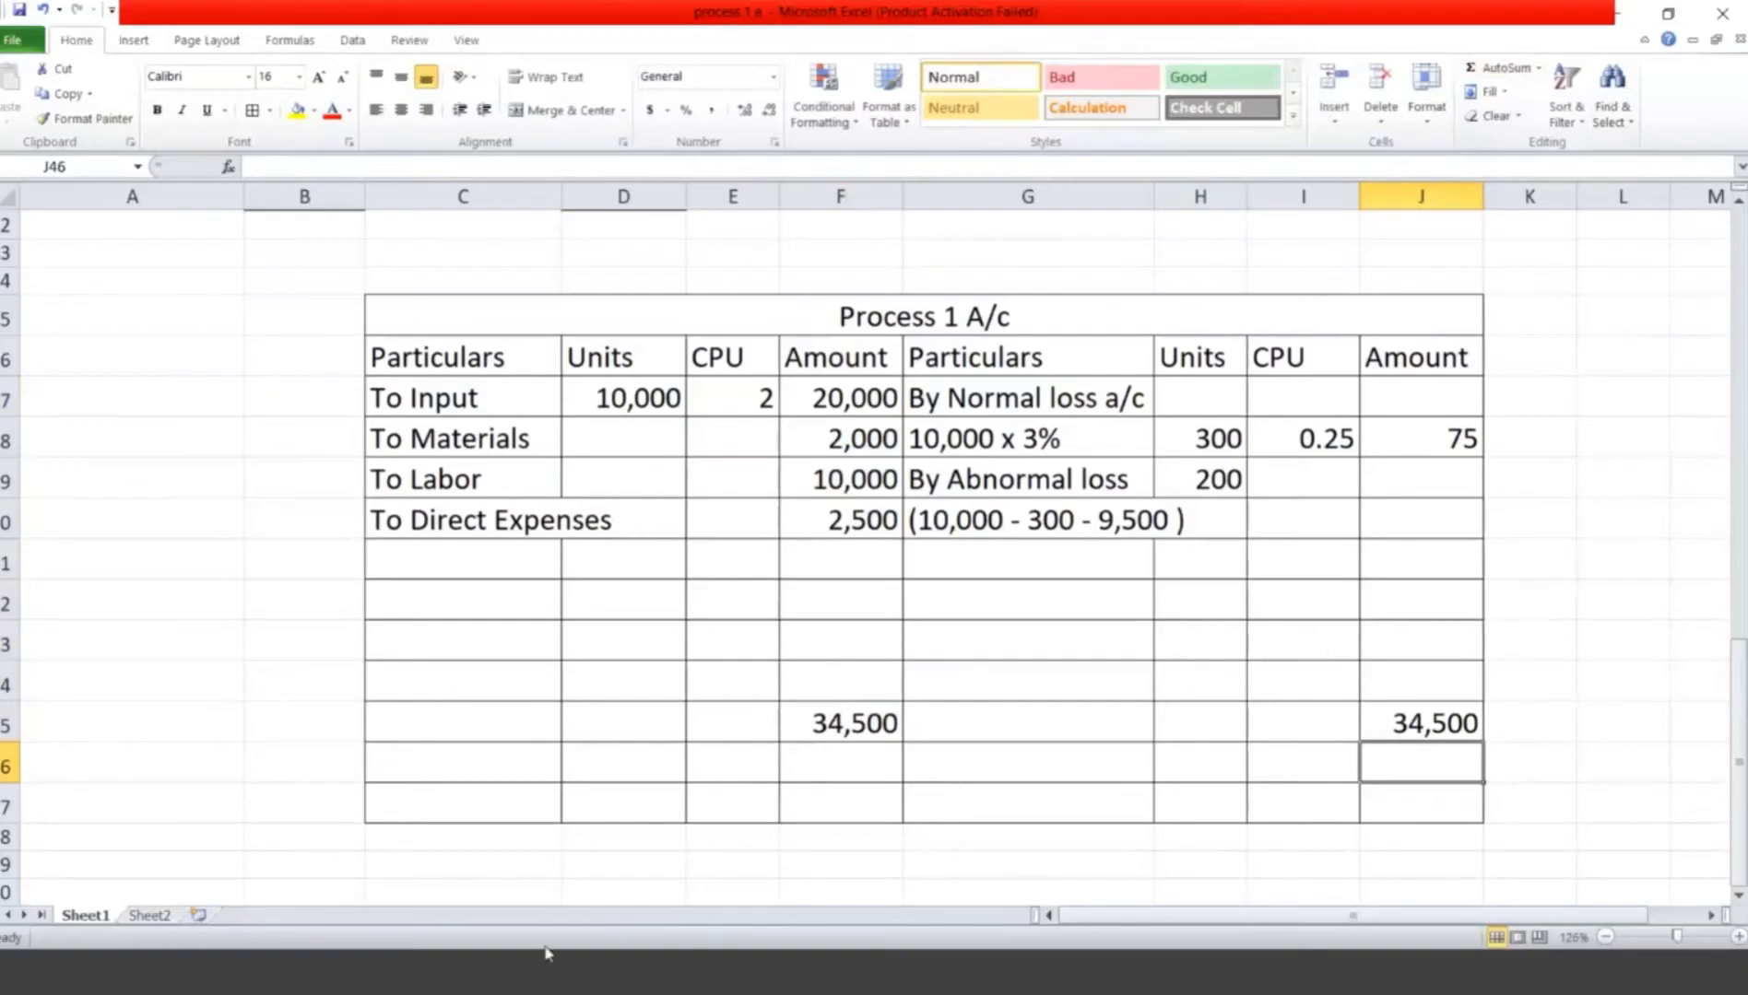
Step: Write the working note "34,500 - 75 = 34,425" in D49 below the account
click(607, 868)
text(3)
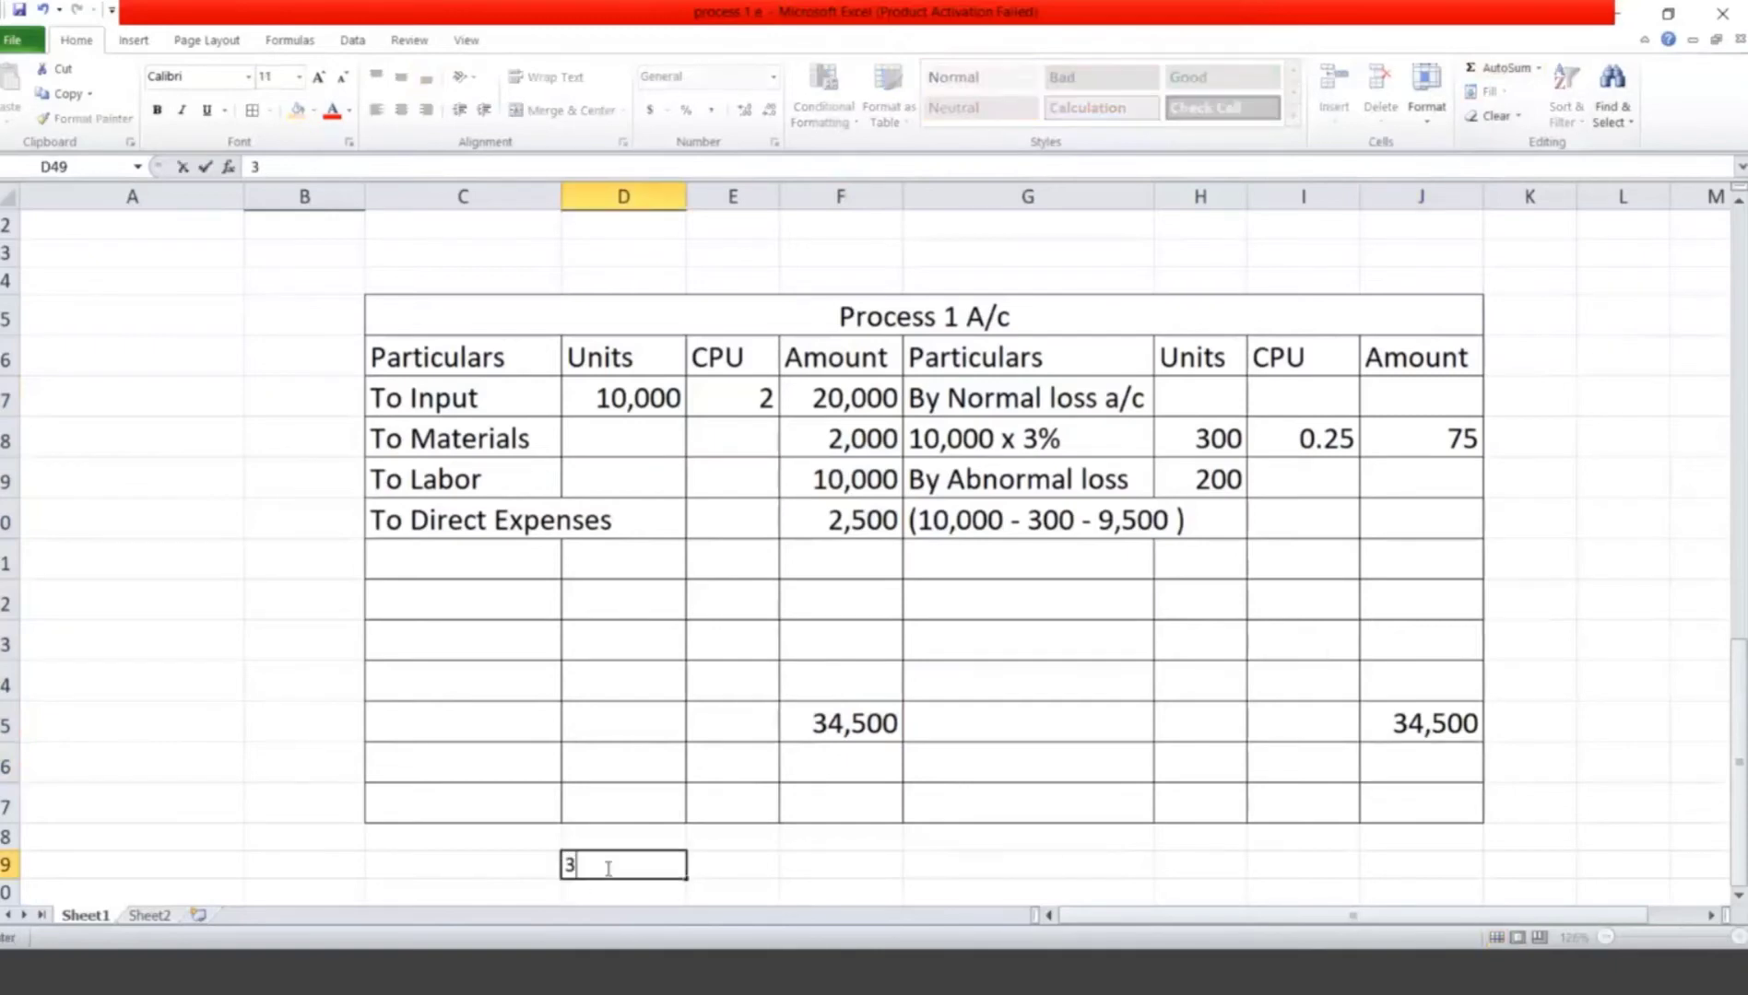
text(4,500 - 75 =)
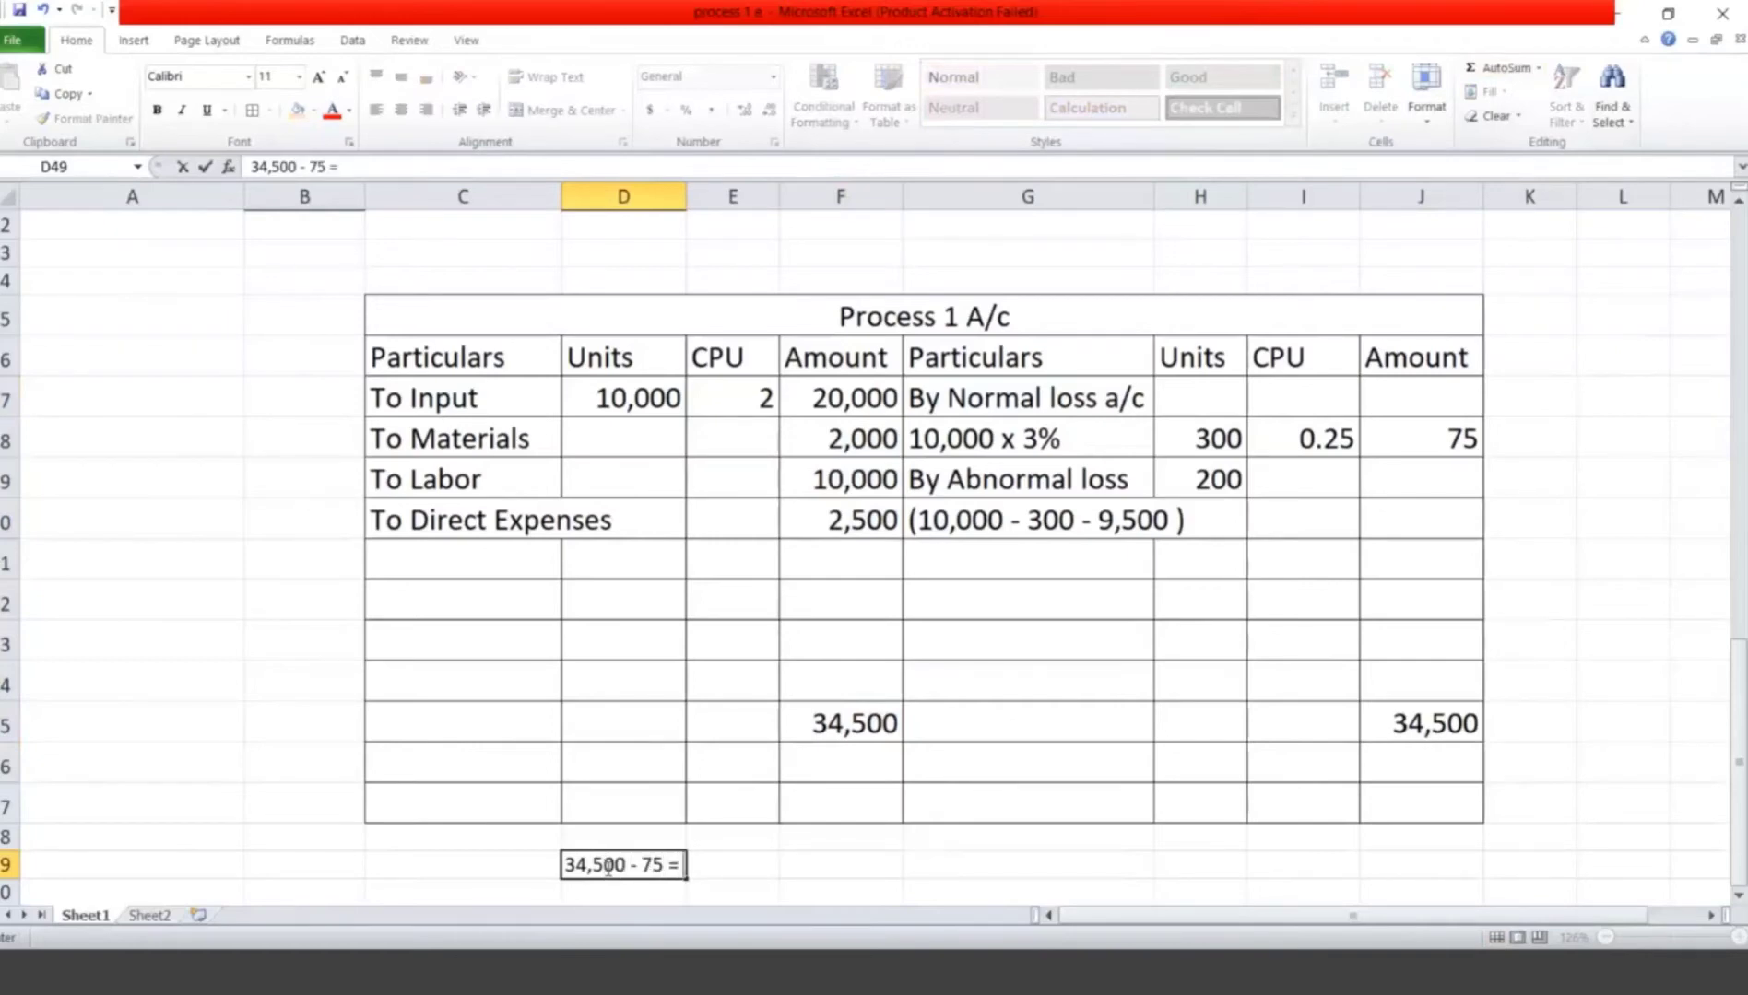
text( 34)
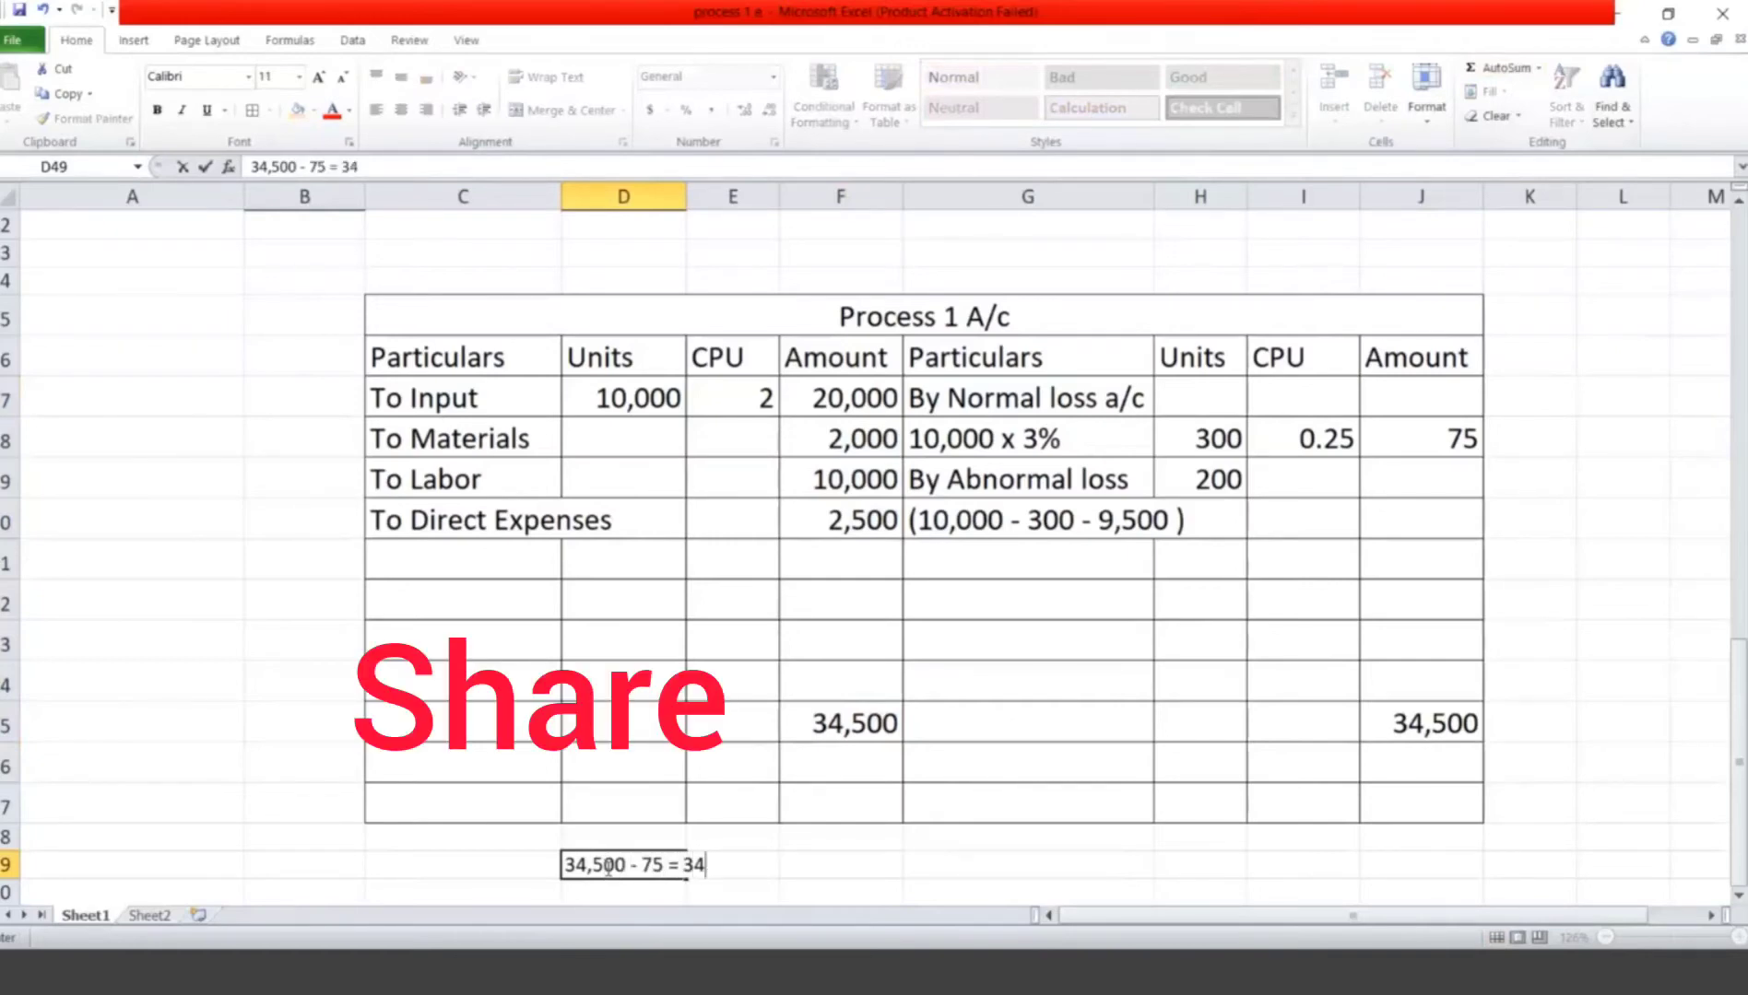
text(,425)
key(Return)
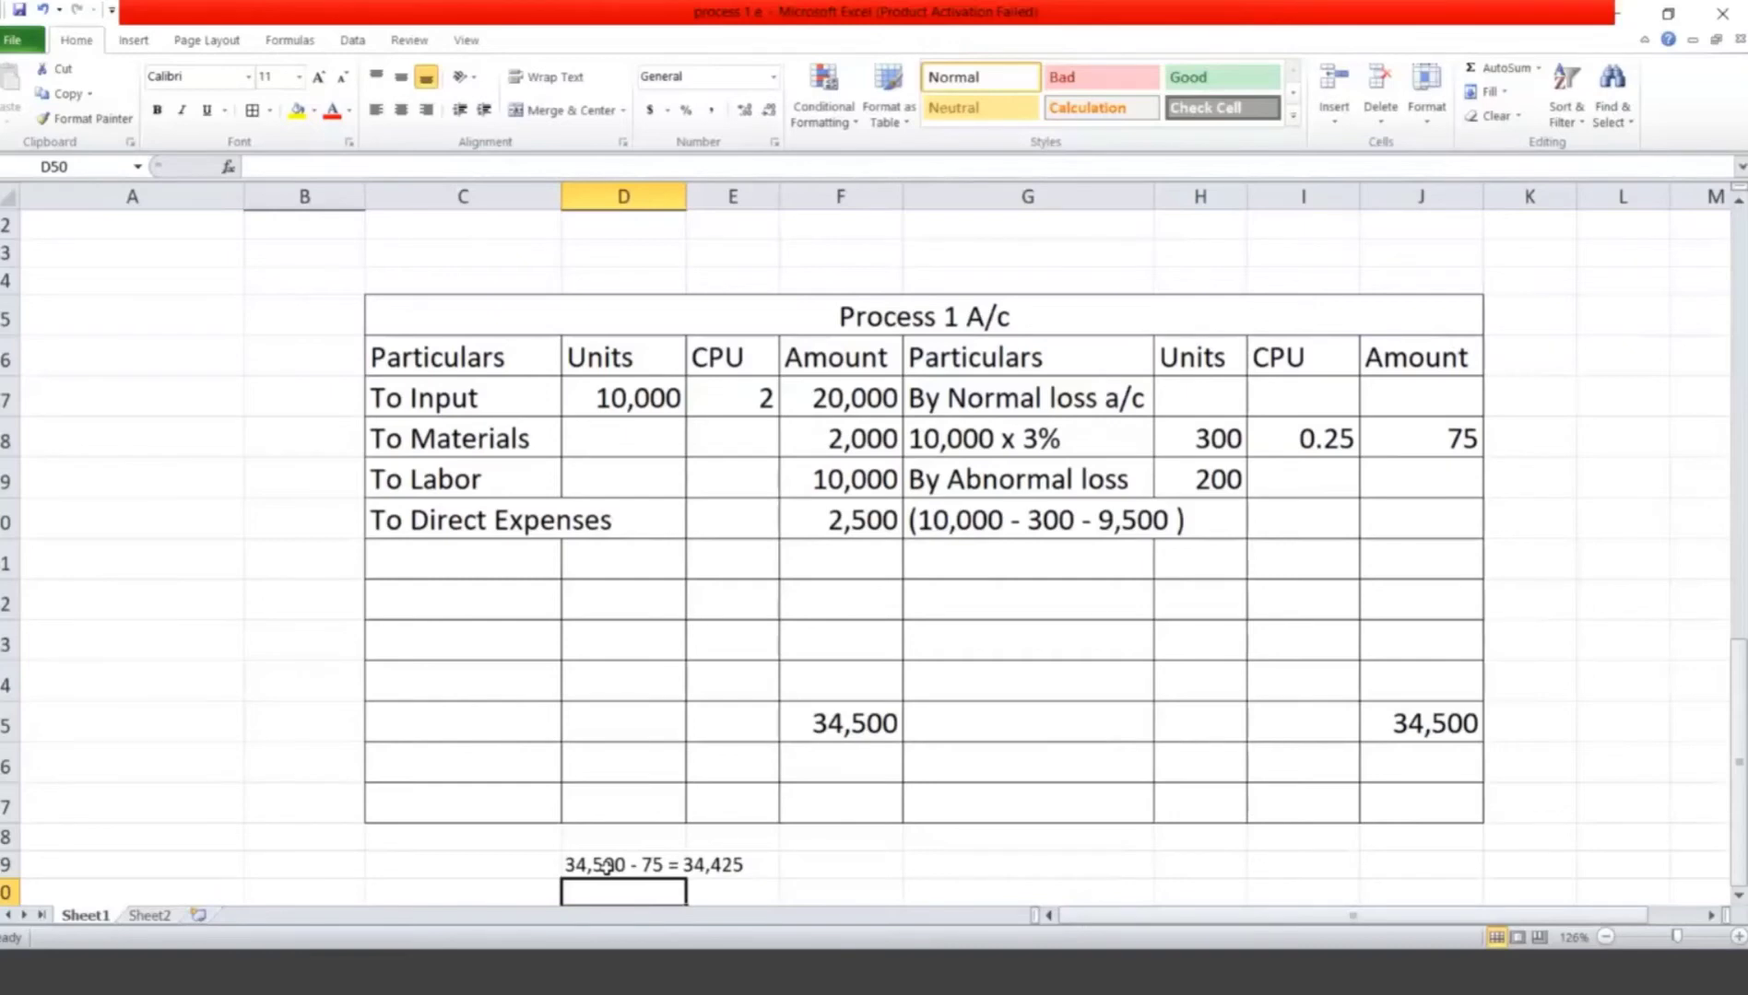
Step: Start a second working in G49 with the label "input" and the amount 34,000 beside it
click(920, 870)
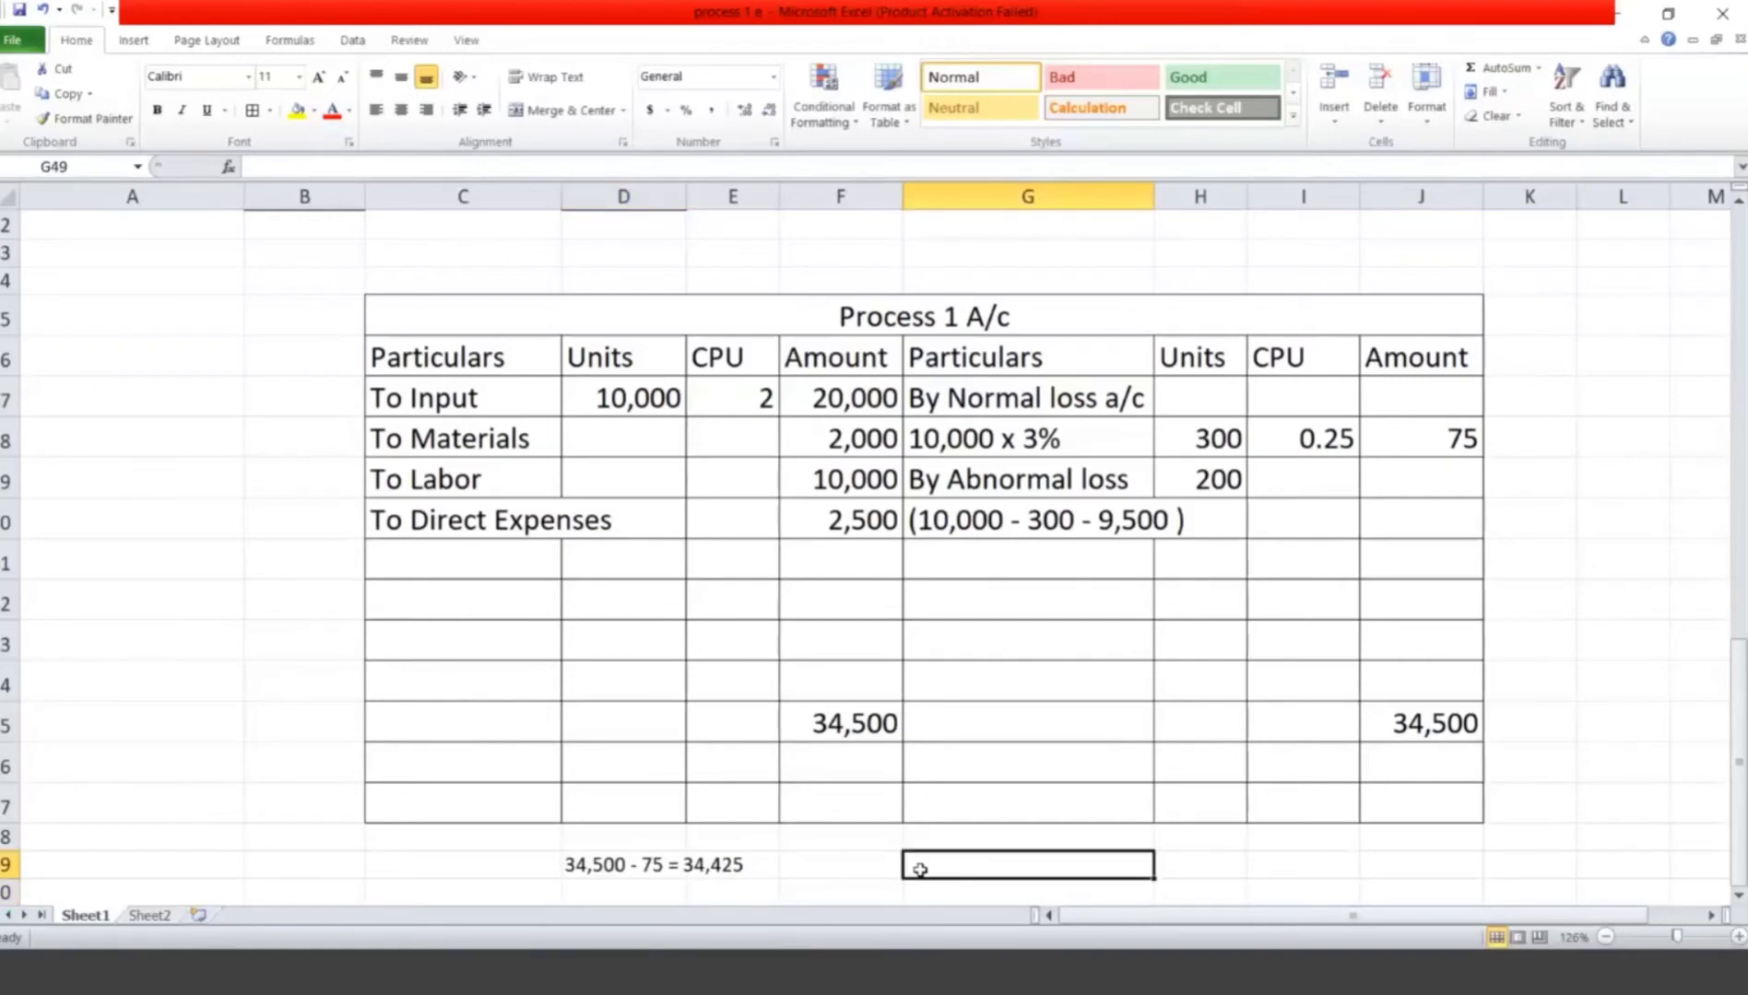
text(inpi)
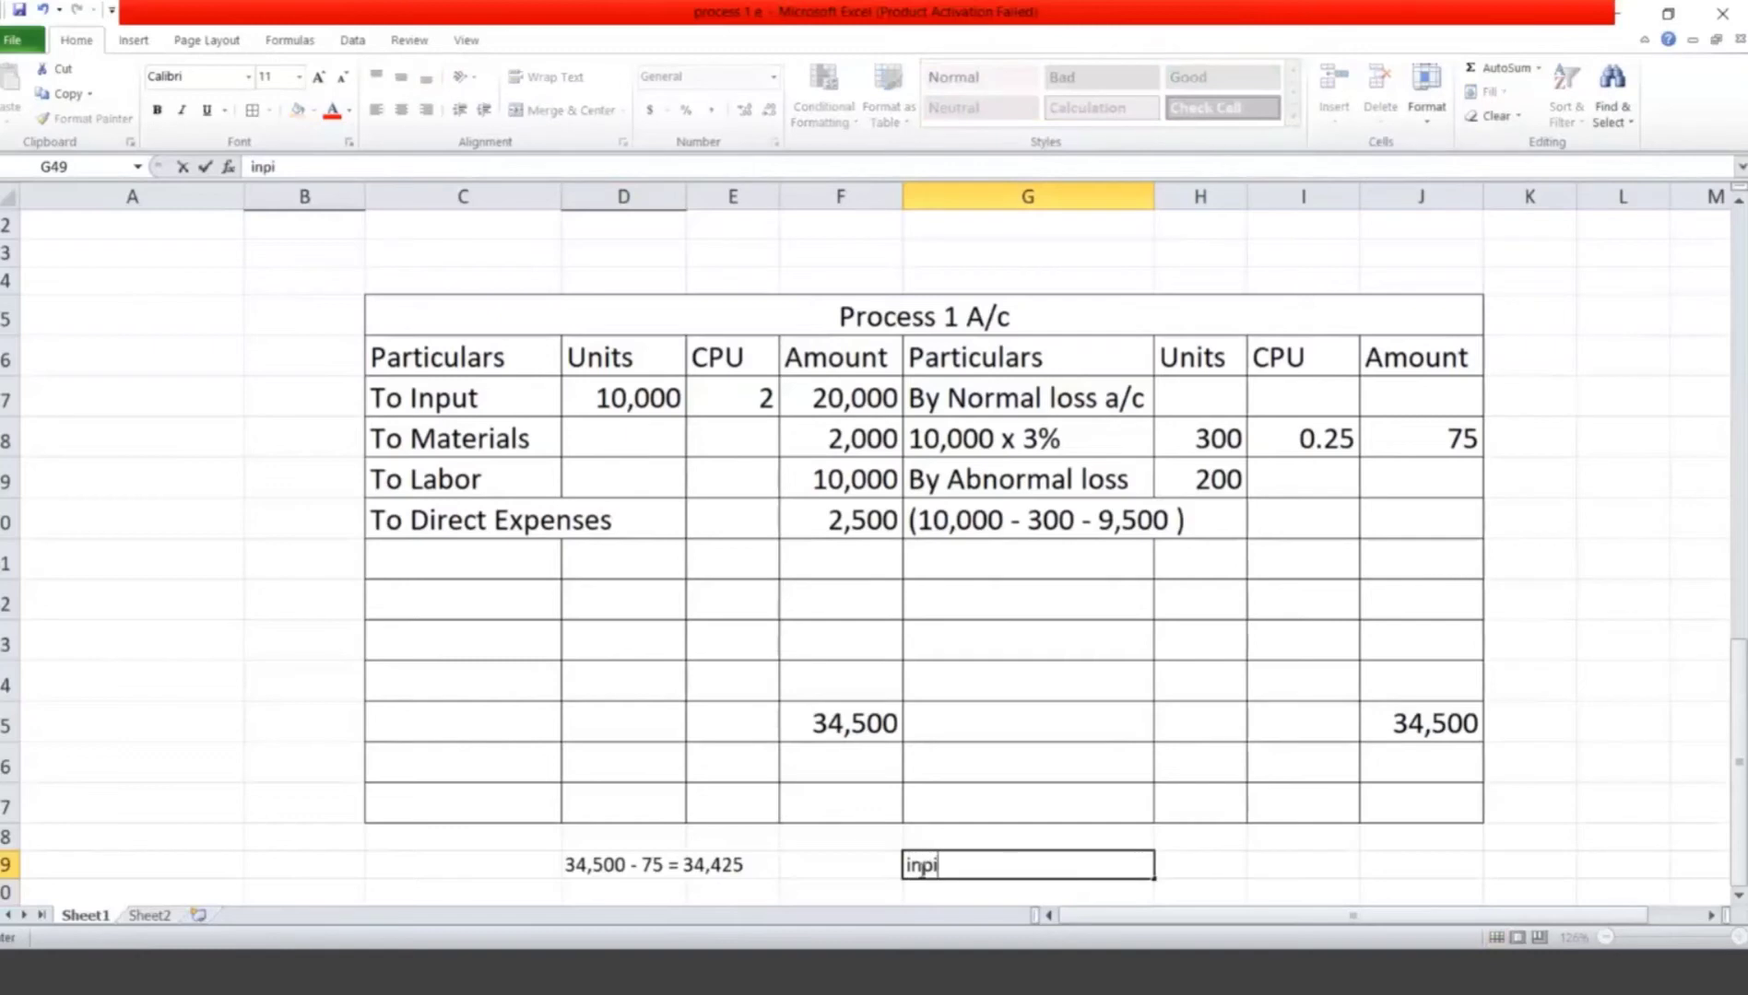
key(BackSpace)
text(ut)
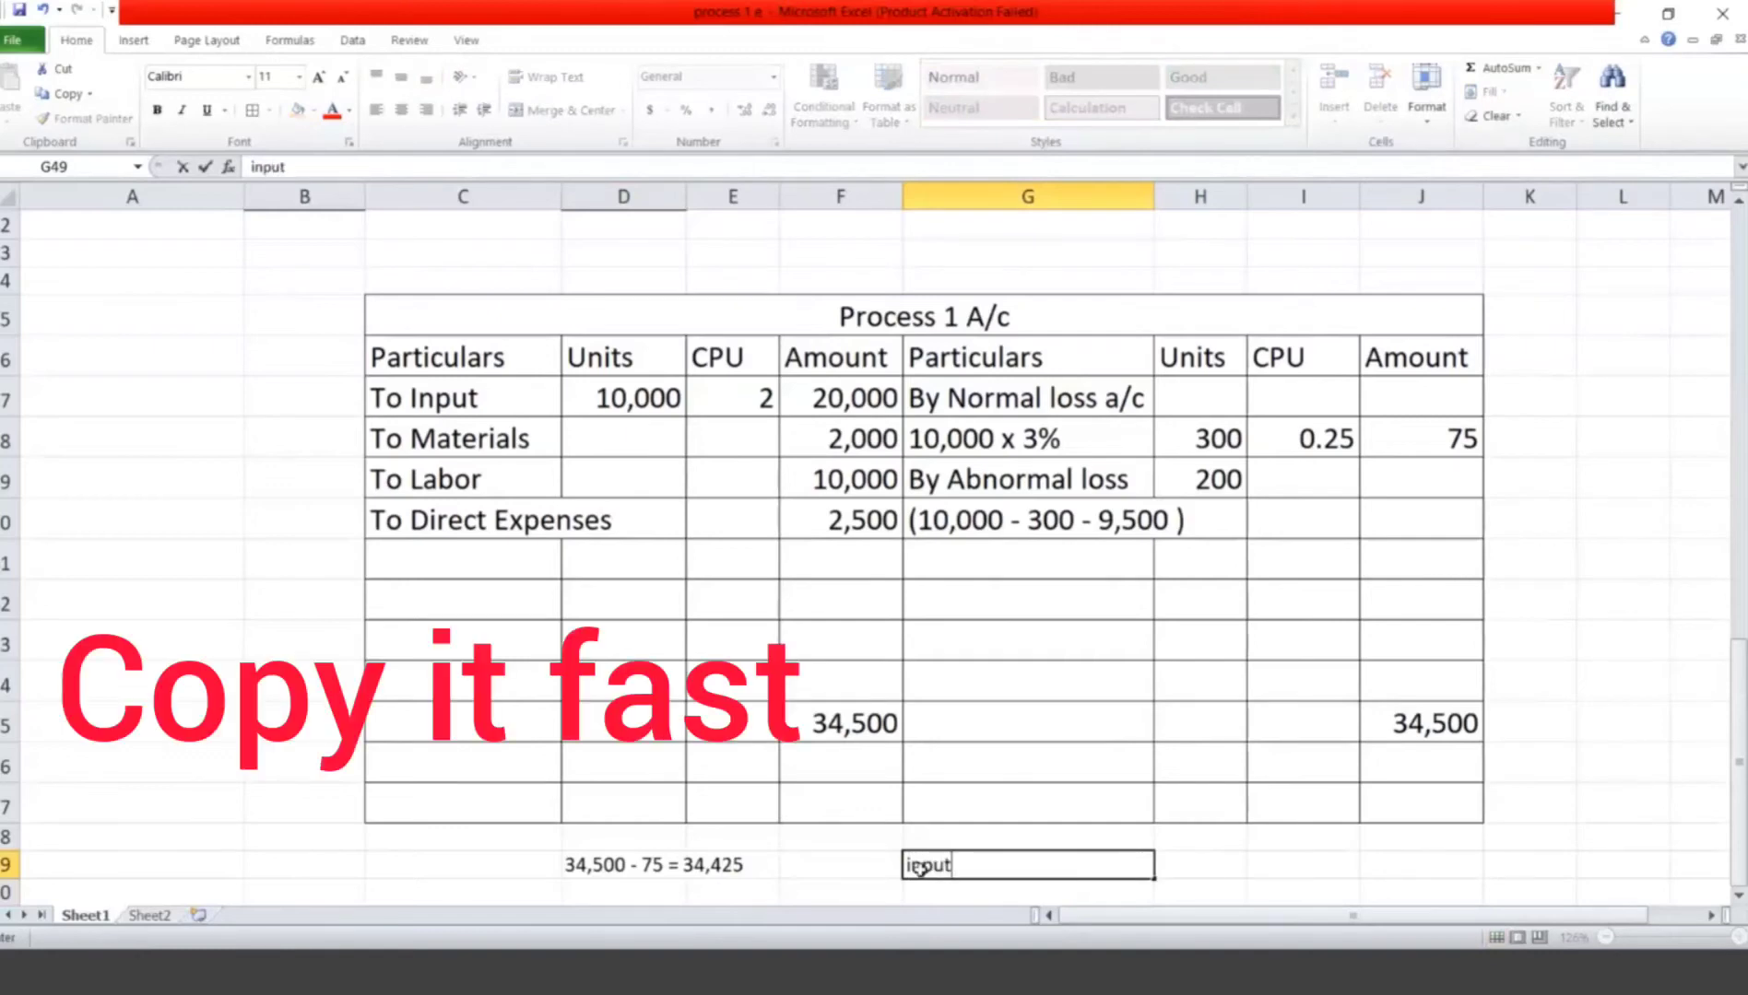
key(Tab)
text(34,00)
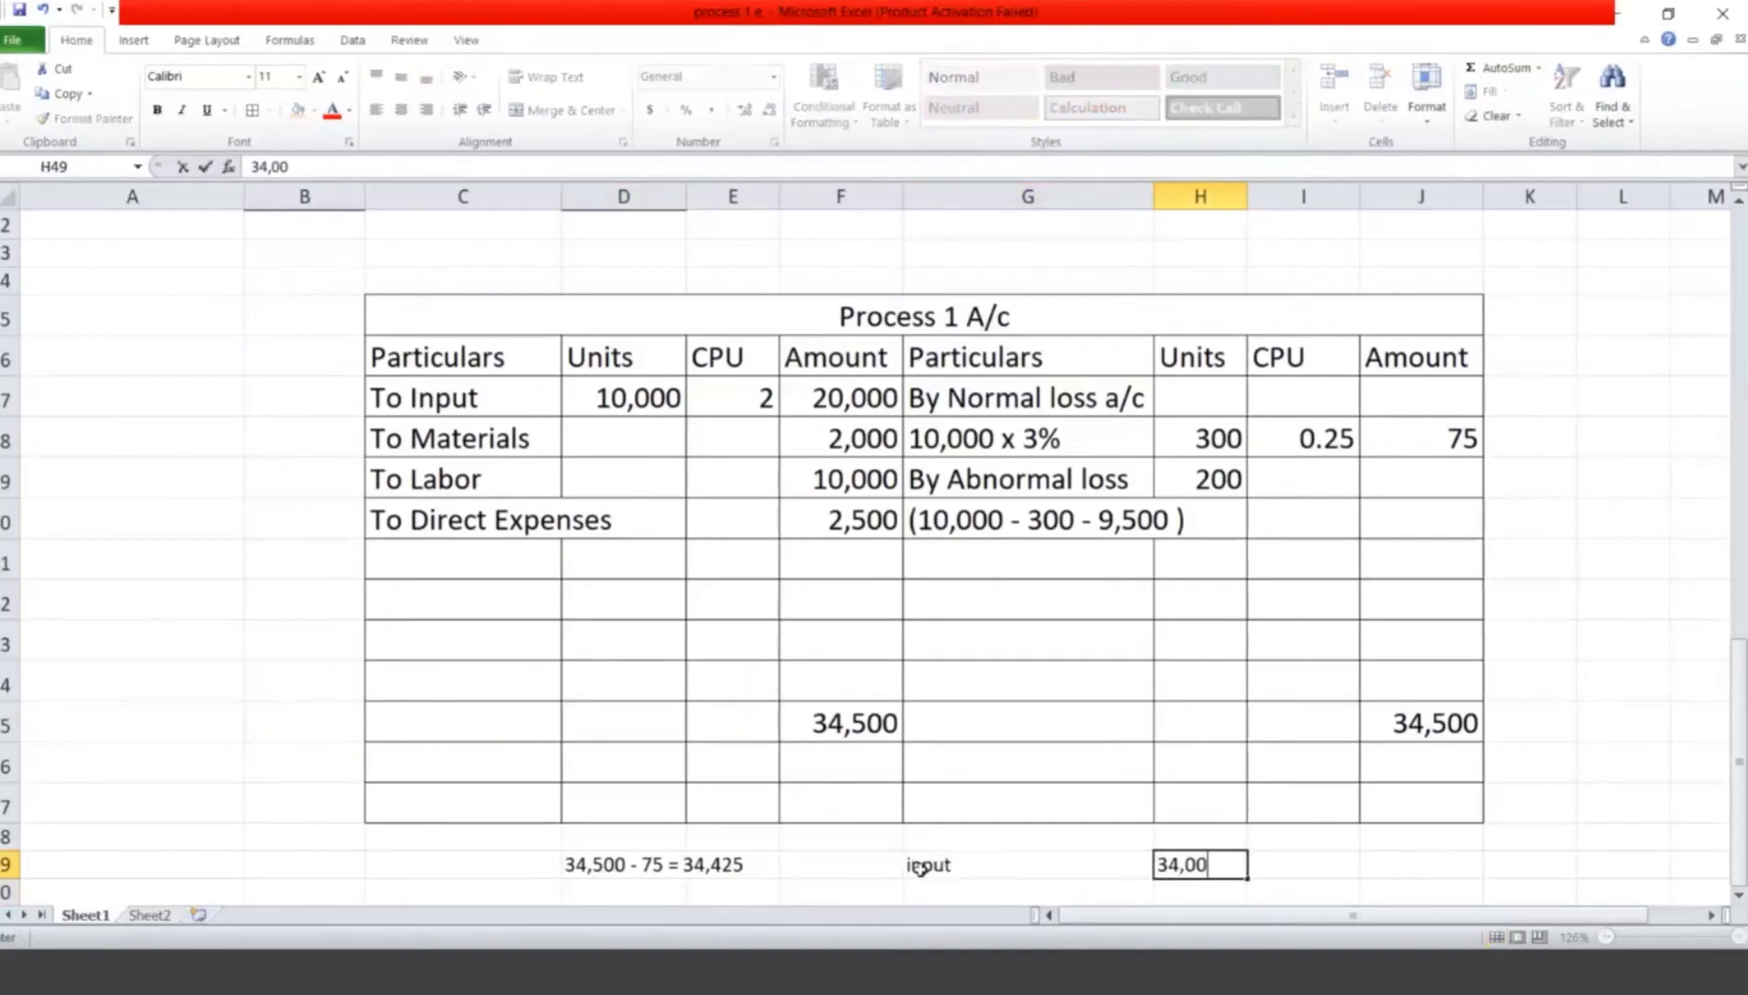
text(0)
key(Return)
Step: Add the label "Less: normal loss" beneath the "input" label in the working
text(_()
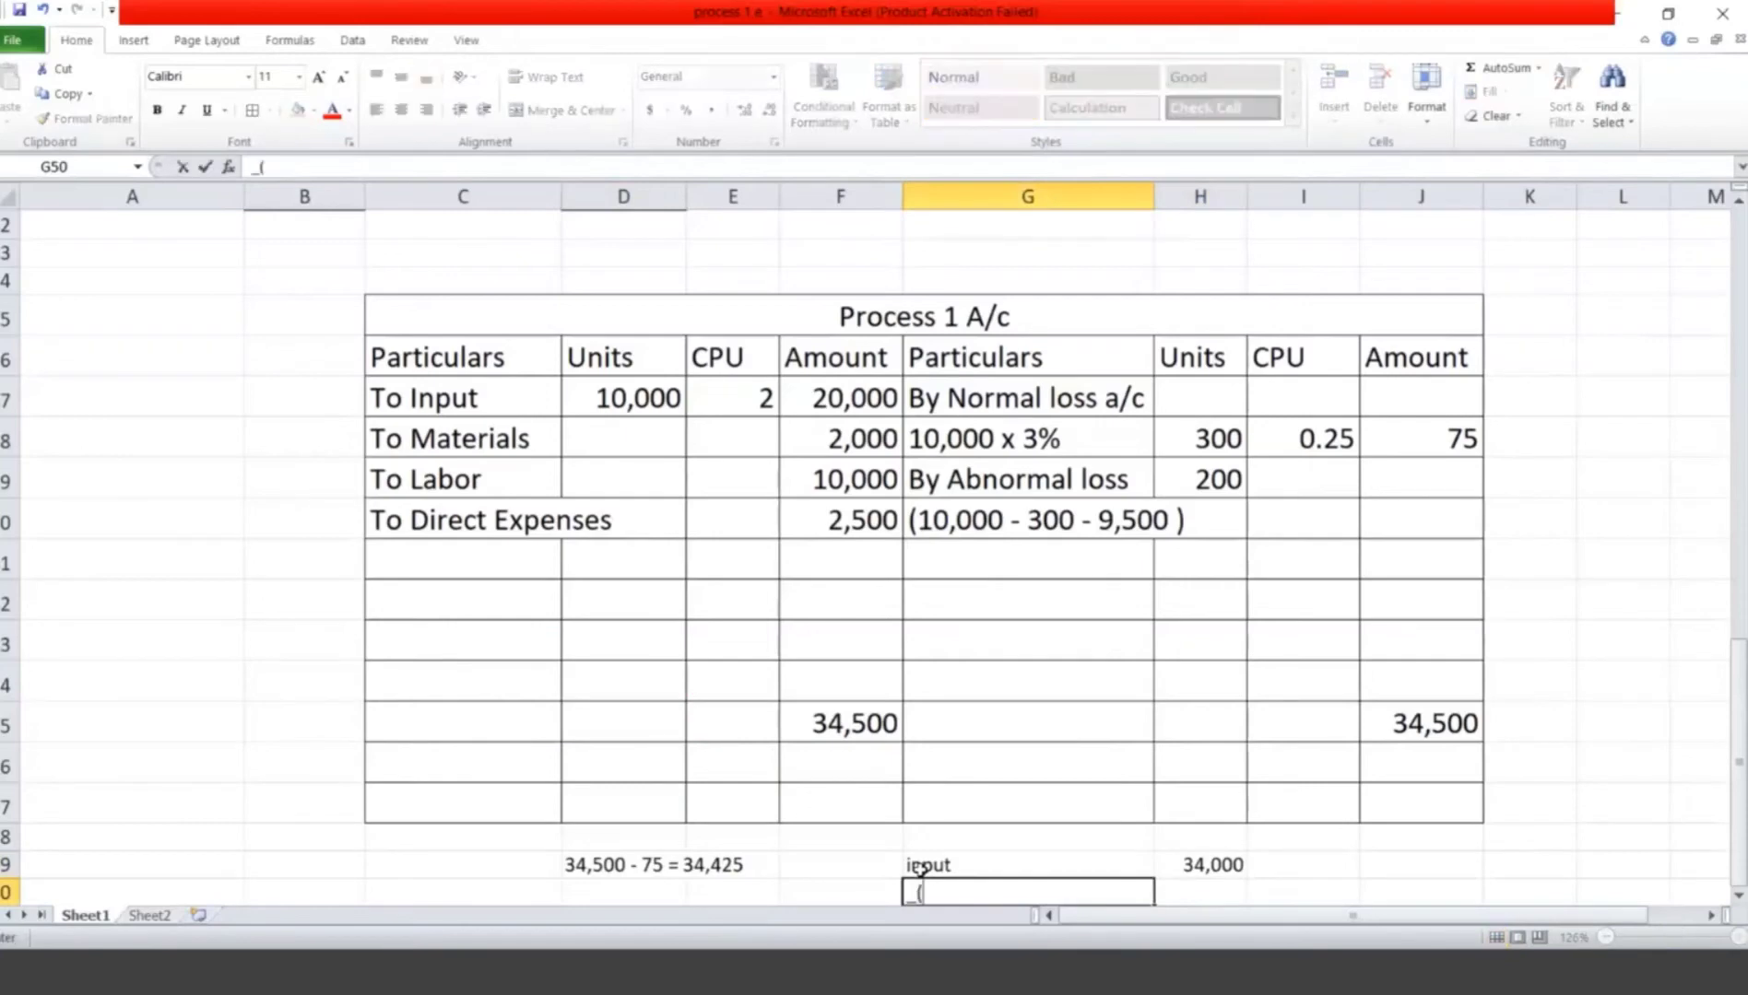
key(BackSpace)
key(BackSpace)
text(LEss)
key(BackSpace)
key(BackSpace)
key(BackSpace)
text(ess: normal loss)
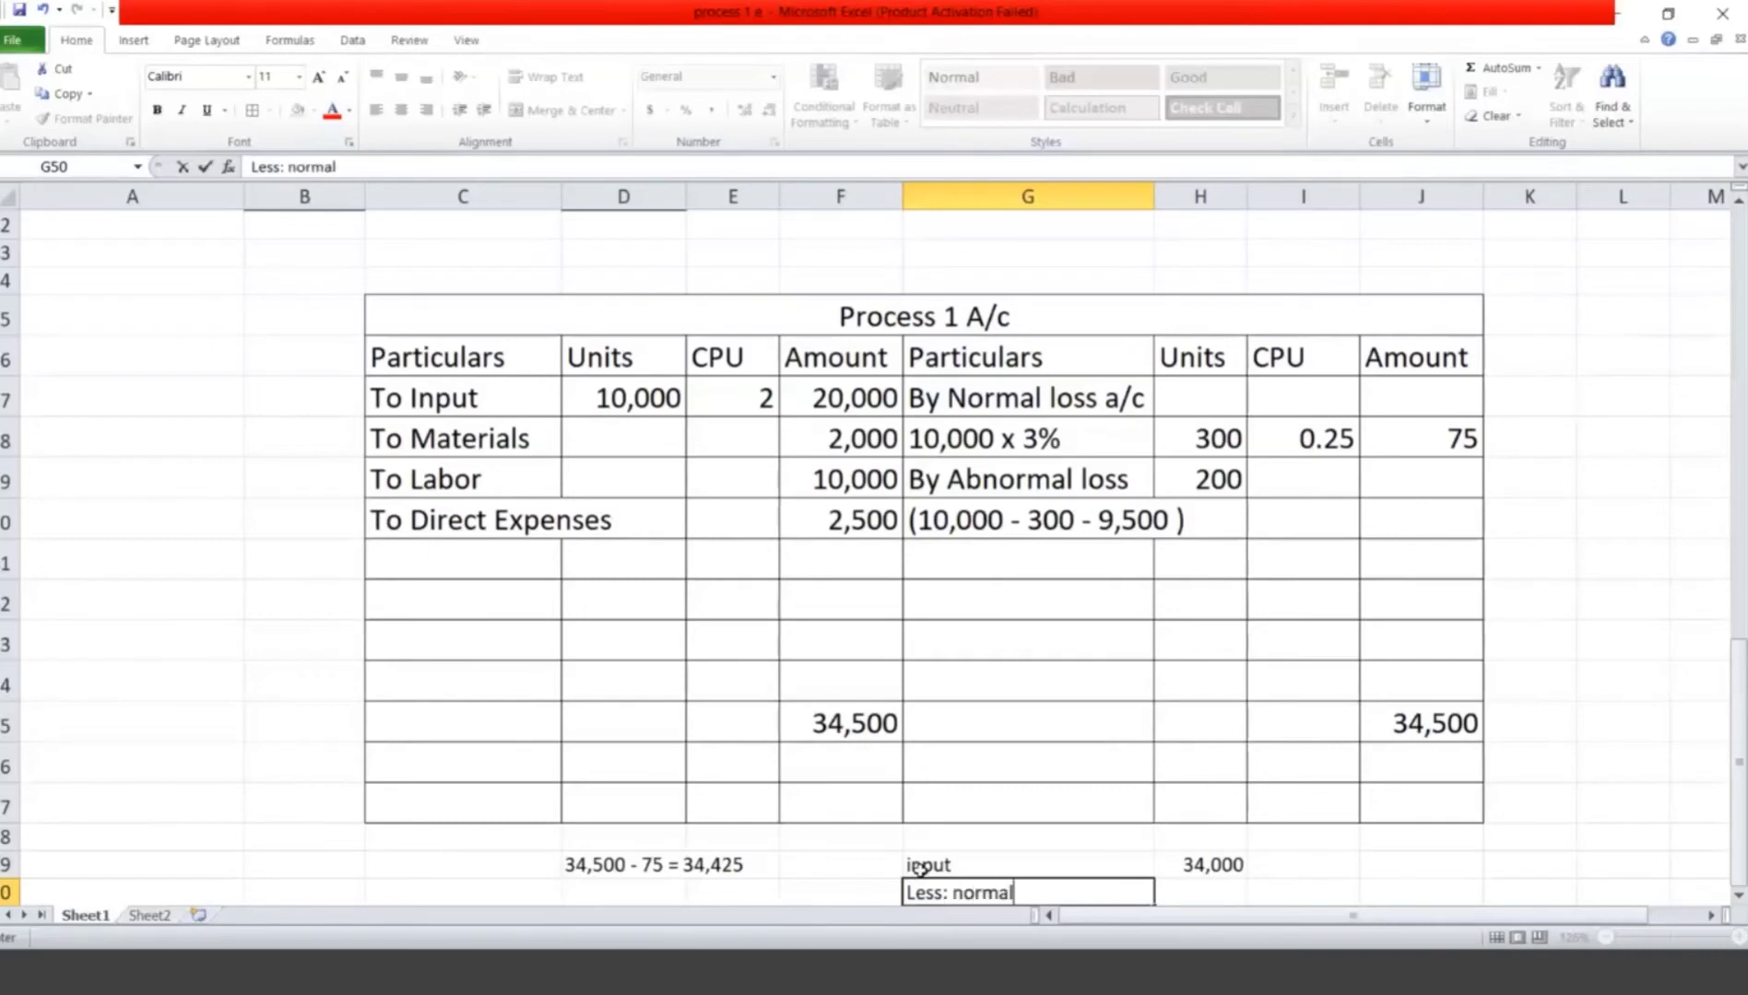
Step: Enter 10,000 as the input units in I49, beside the input amount
click(1324, 862)
text(12)
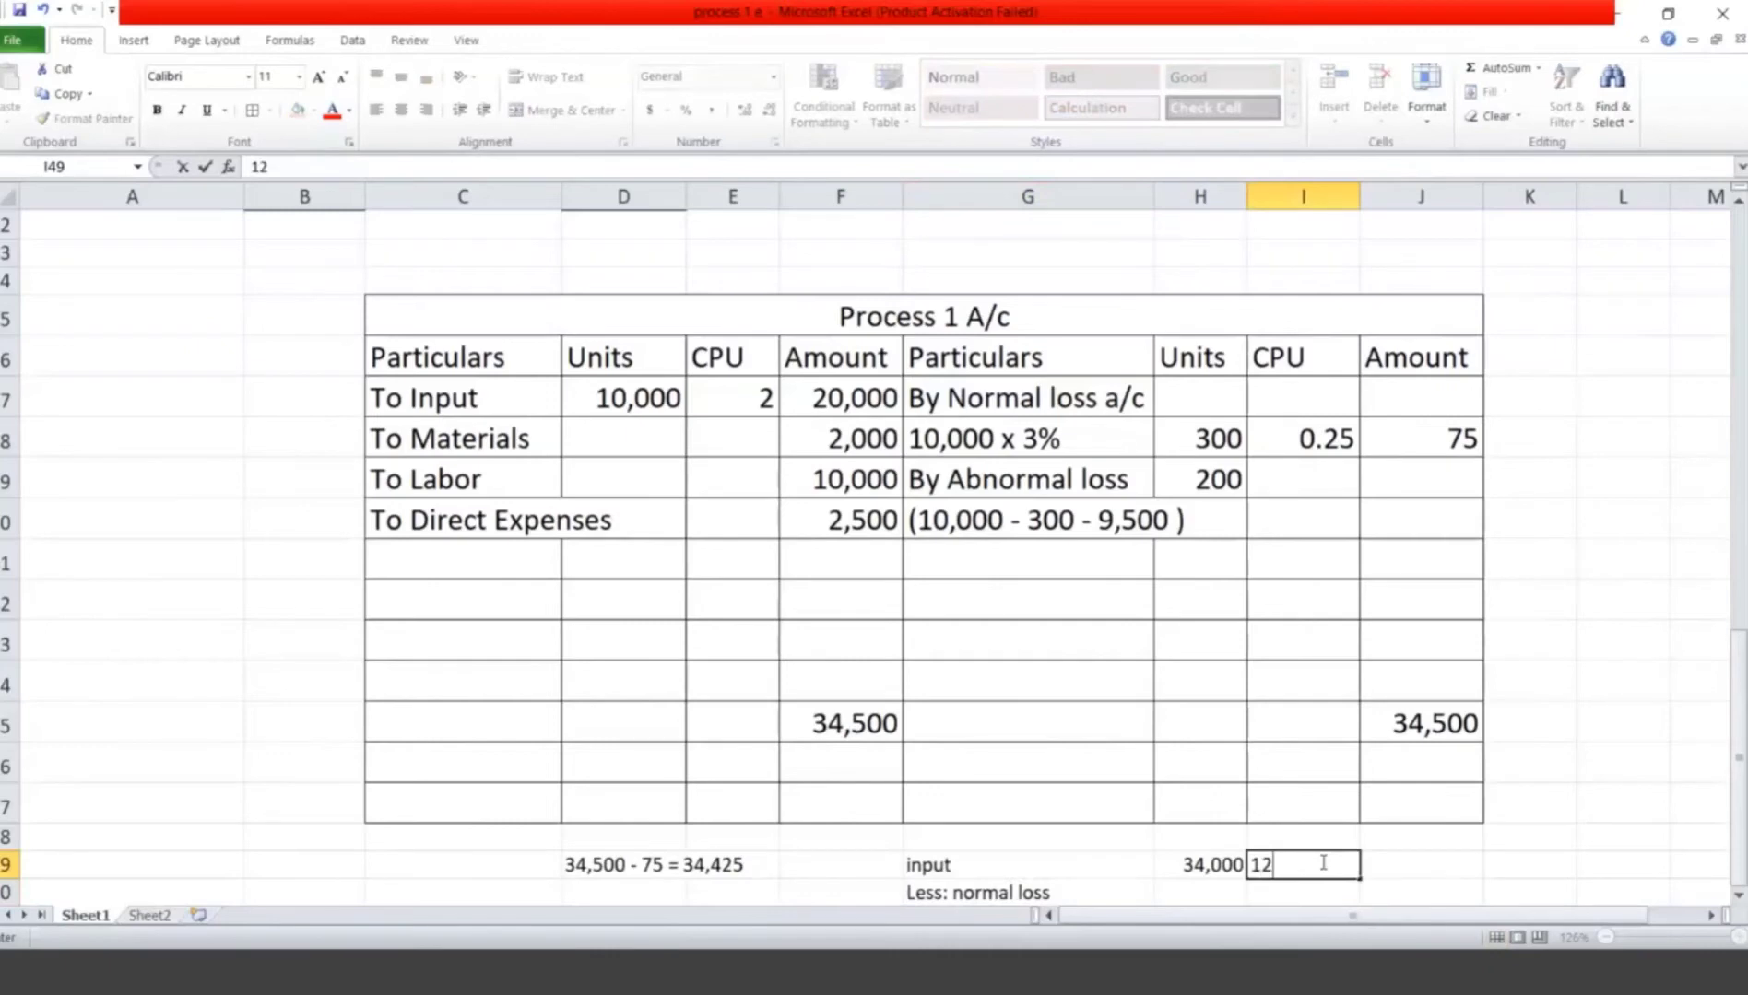
key(BackSpace)
text(0,00)
key(Return)
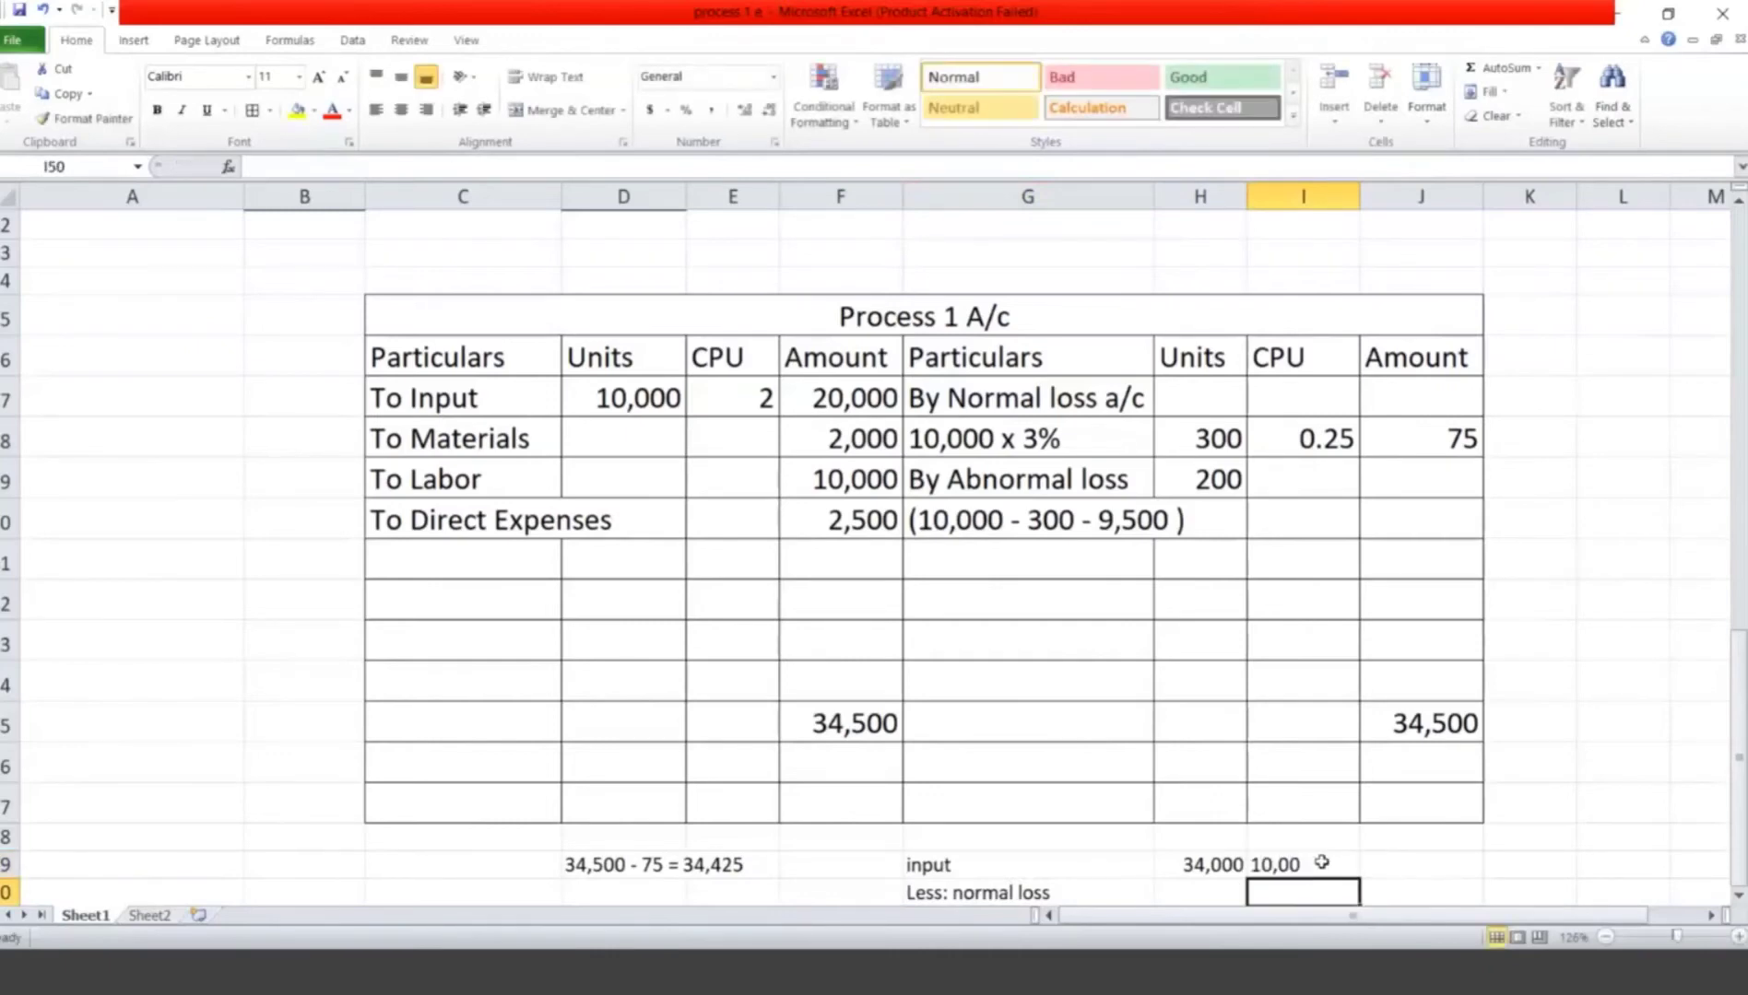
click(1320, 863)
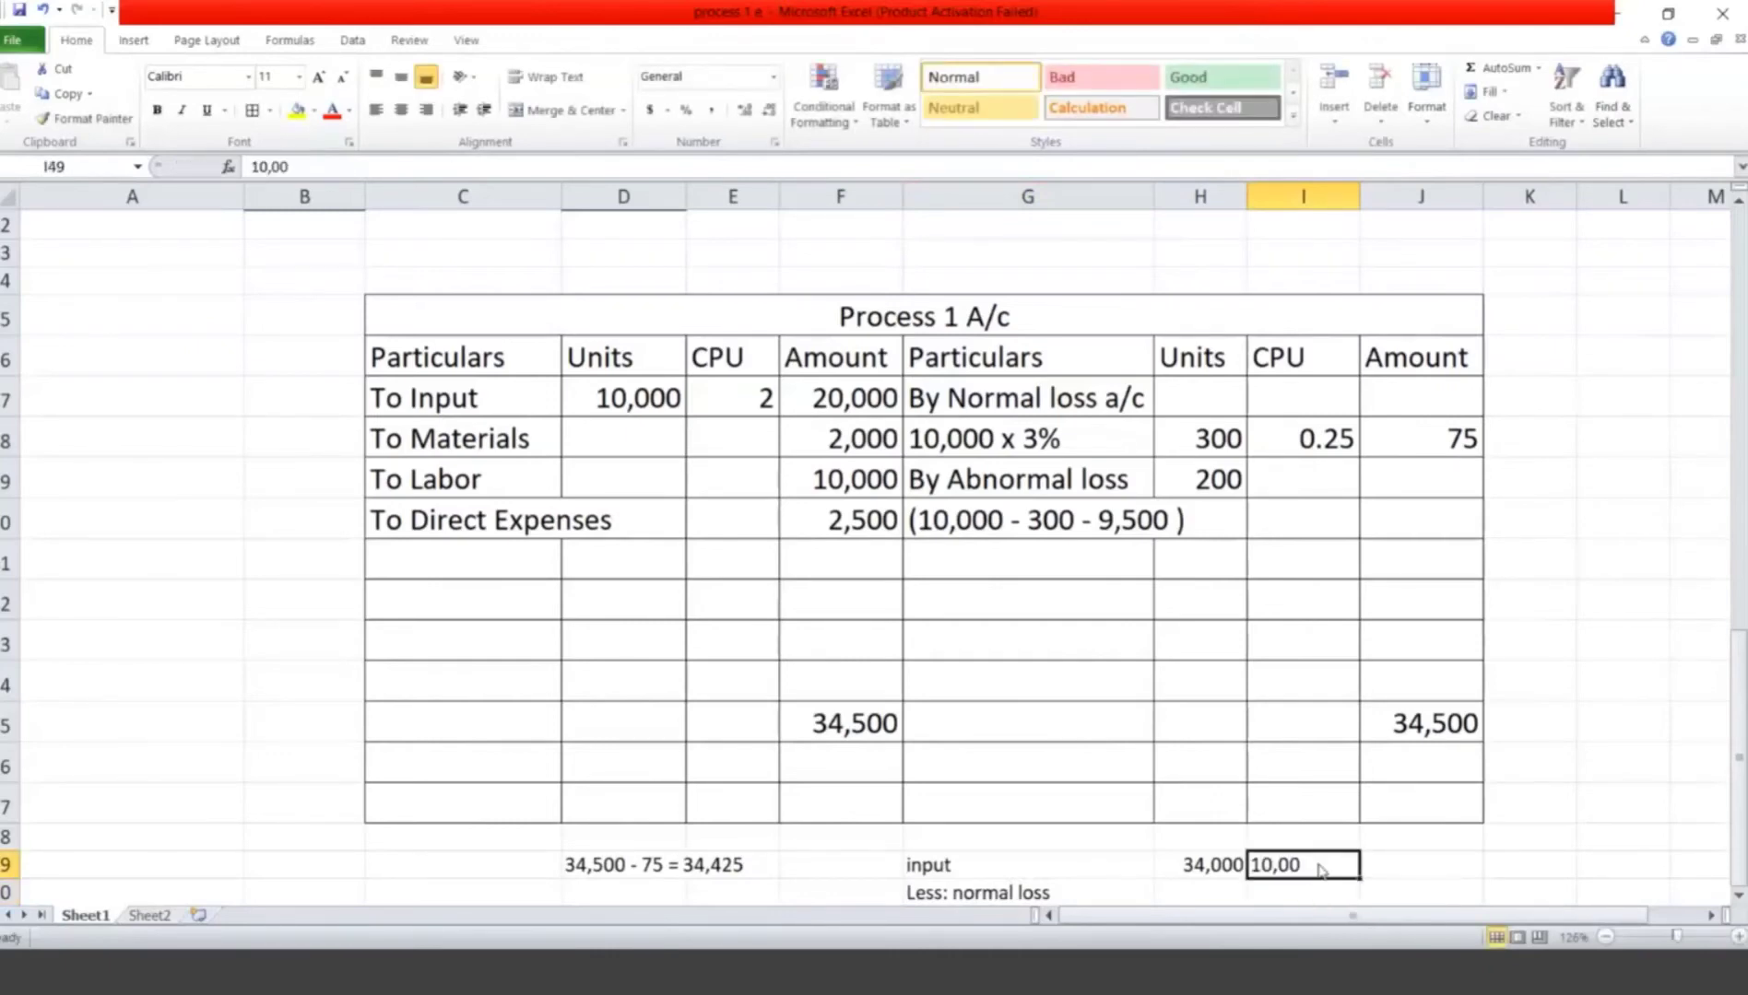
double_click(1321, 863)
text(0)
Step: Complete the "Less: normal loss" row with an amount of 75 and 300 units
click(1236, 893)
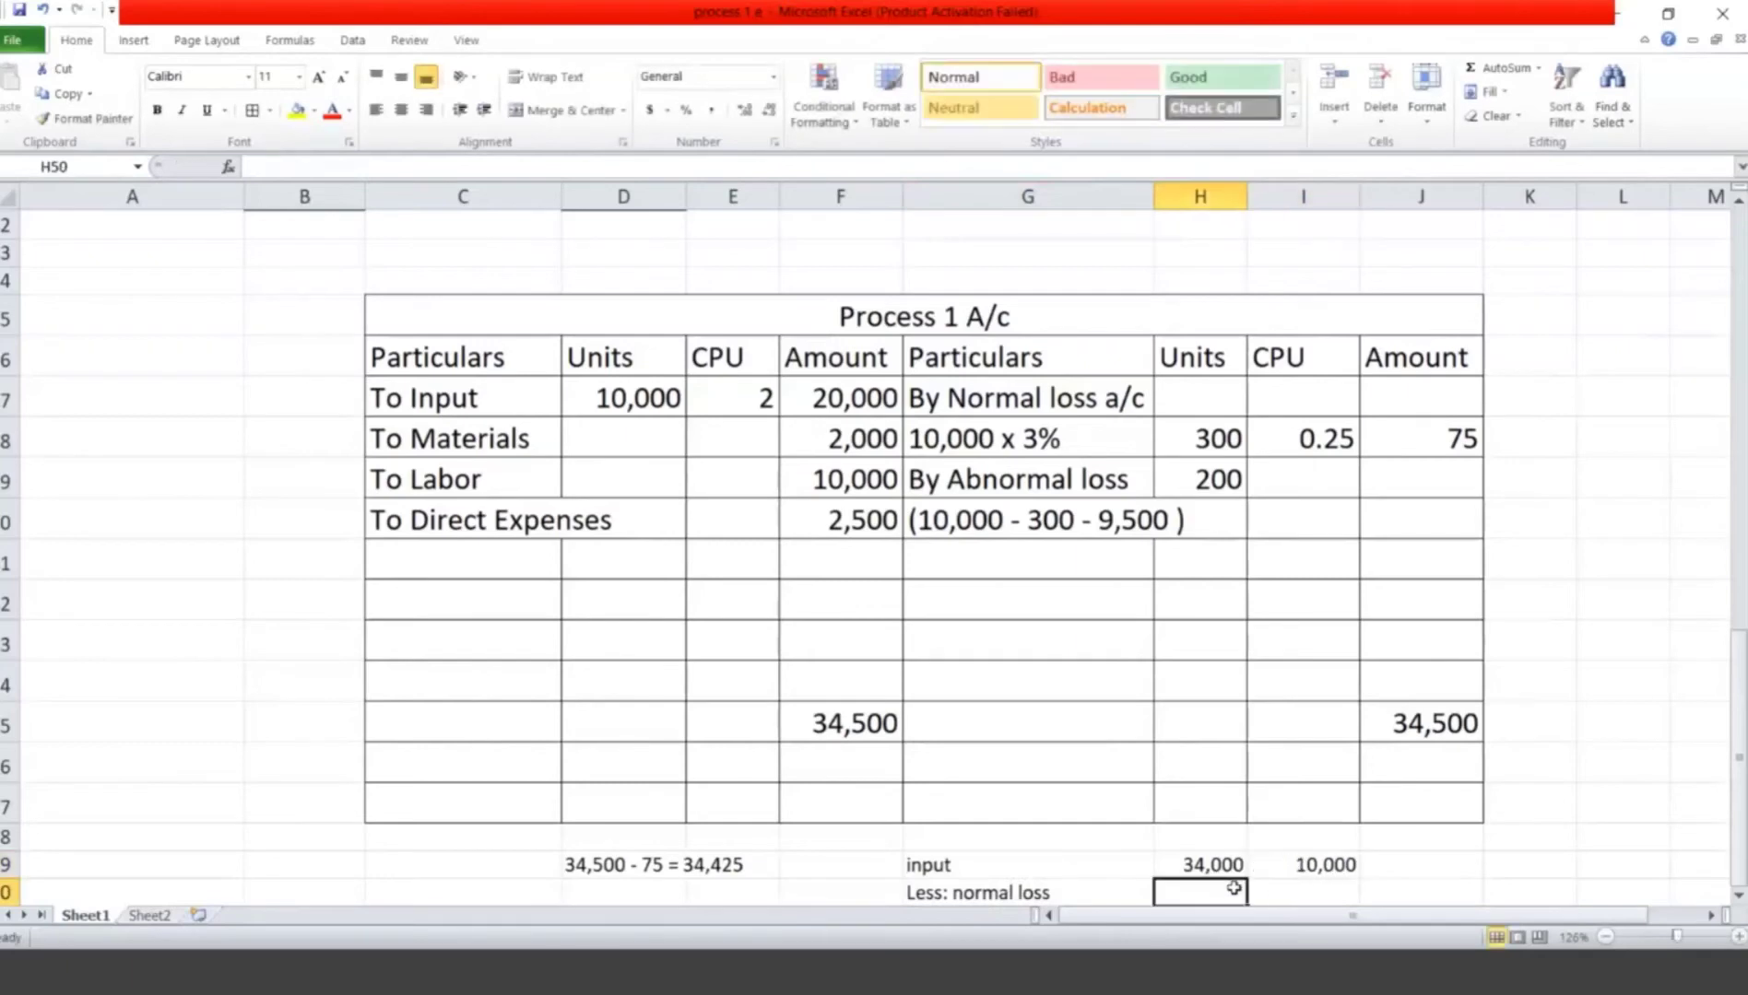
text(75)
key(Tab)
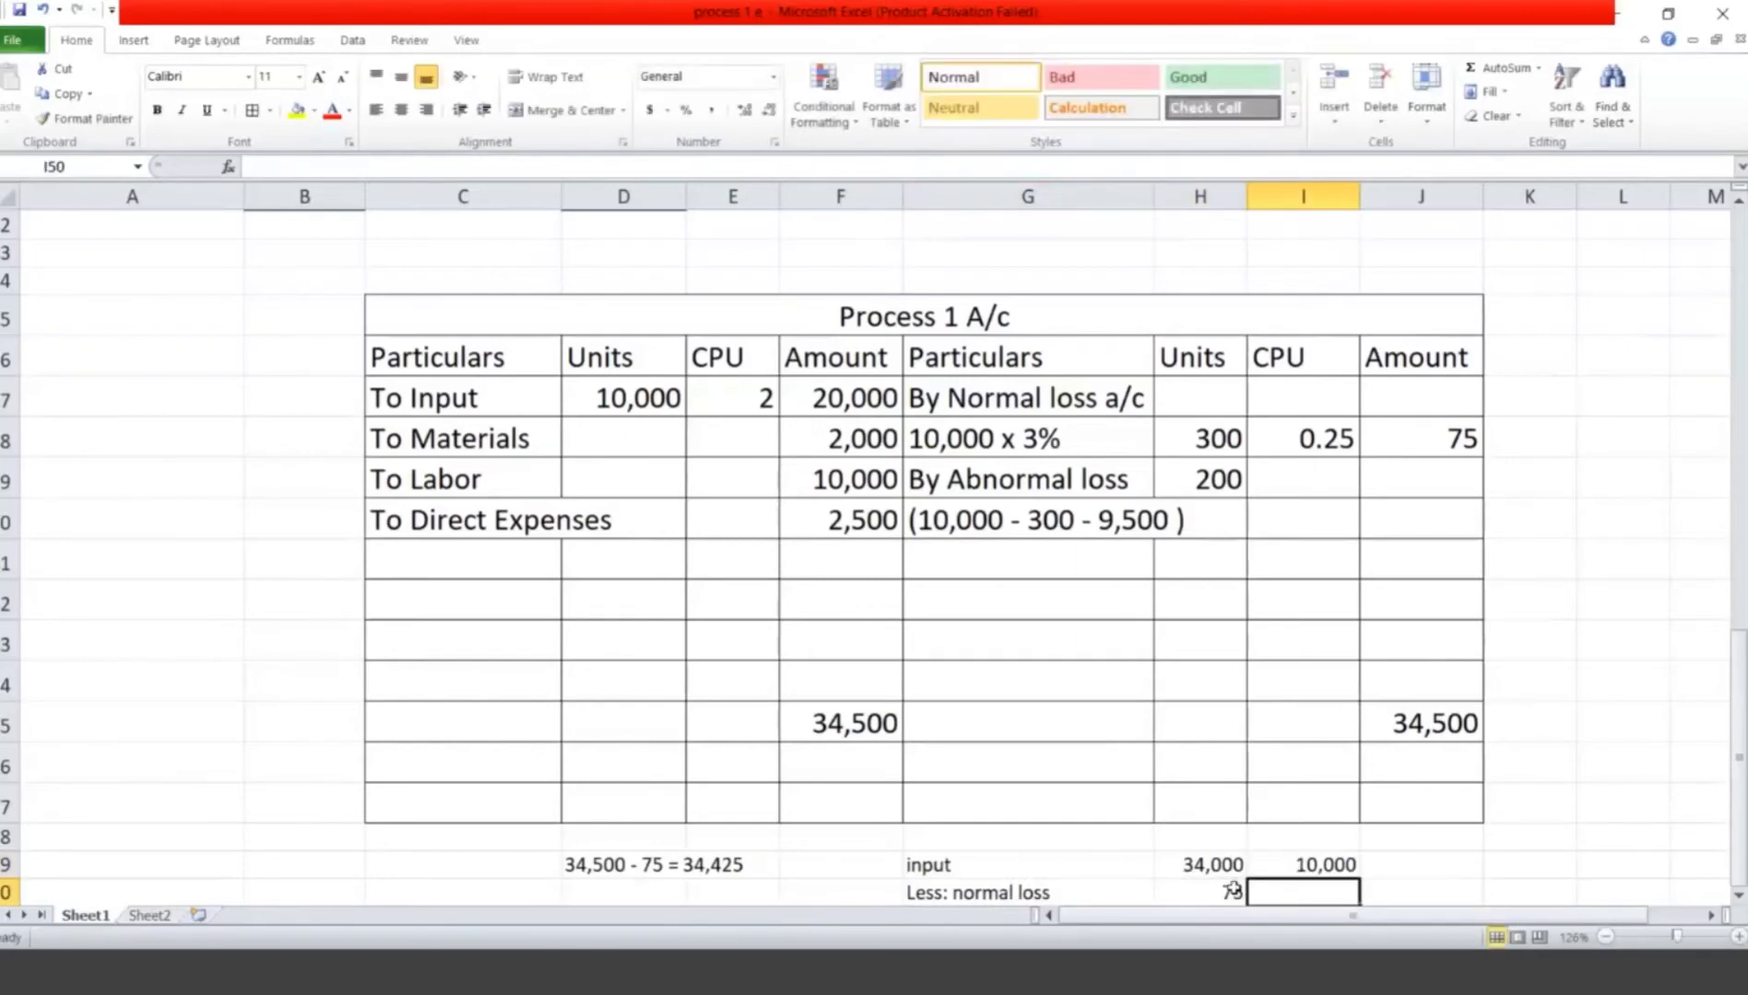
text(300)
key(Return)
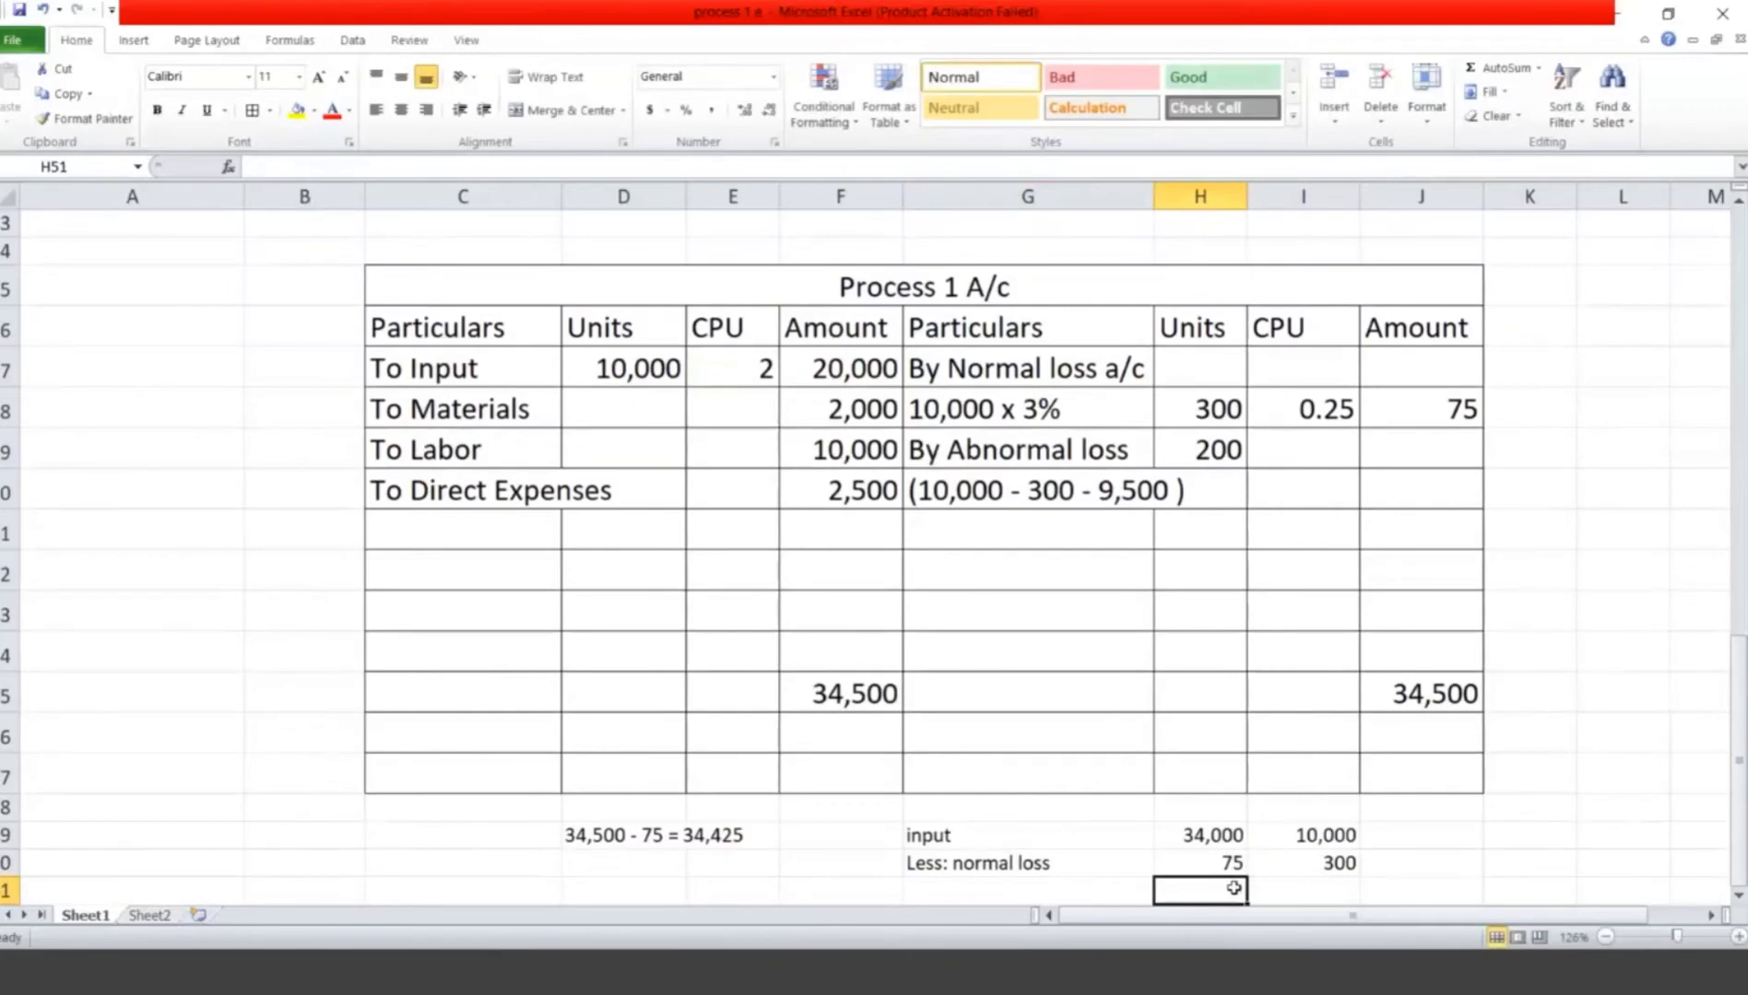
Step: Complete the working beneath the normal loss row with the net amount 34,425 and 9,700 units
text(34,425)
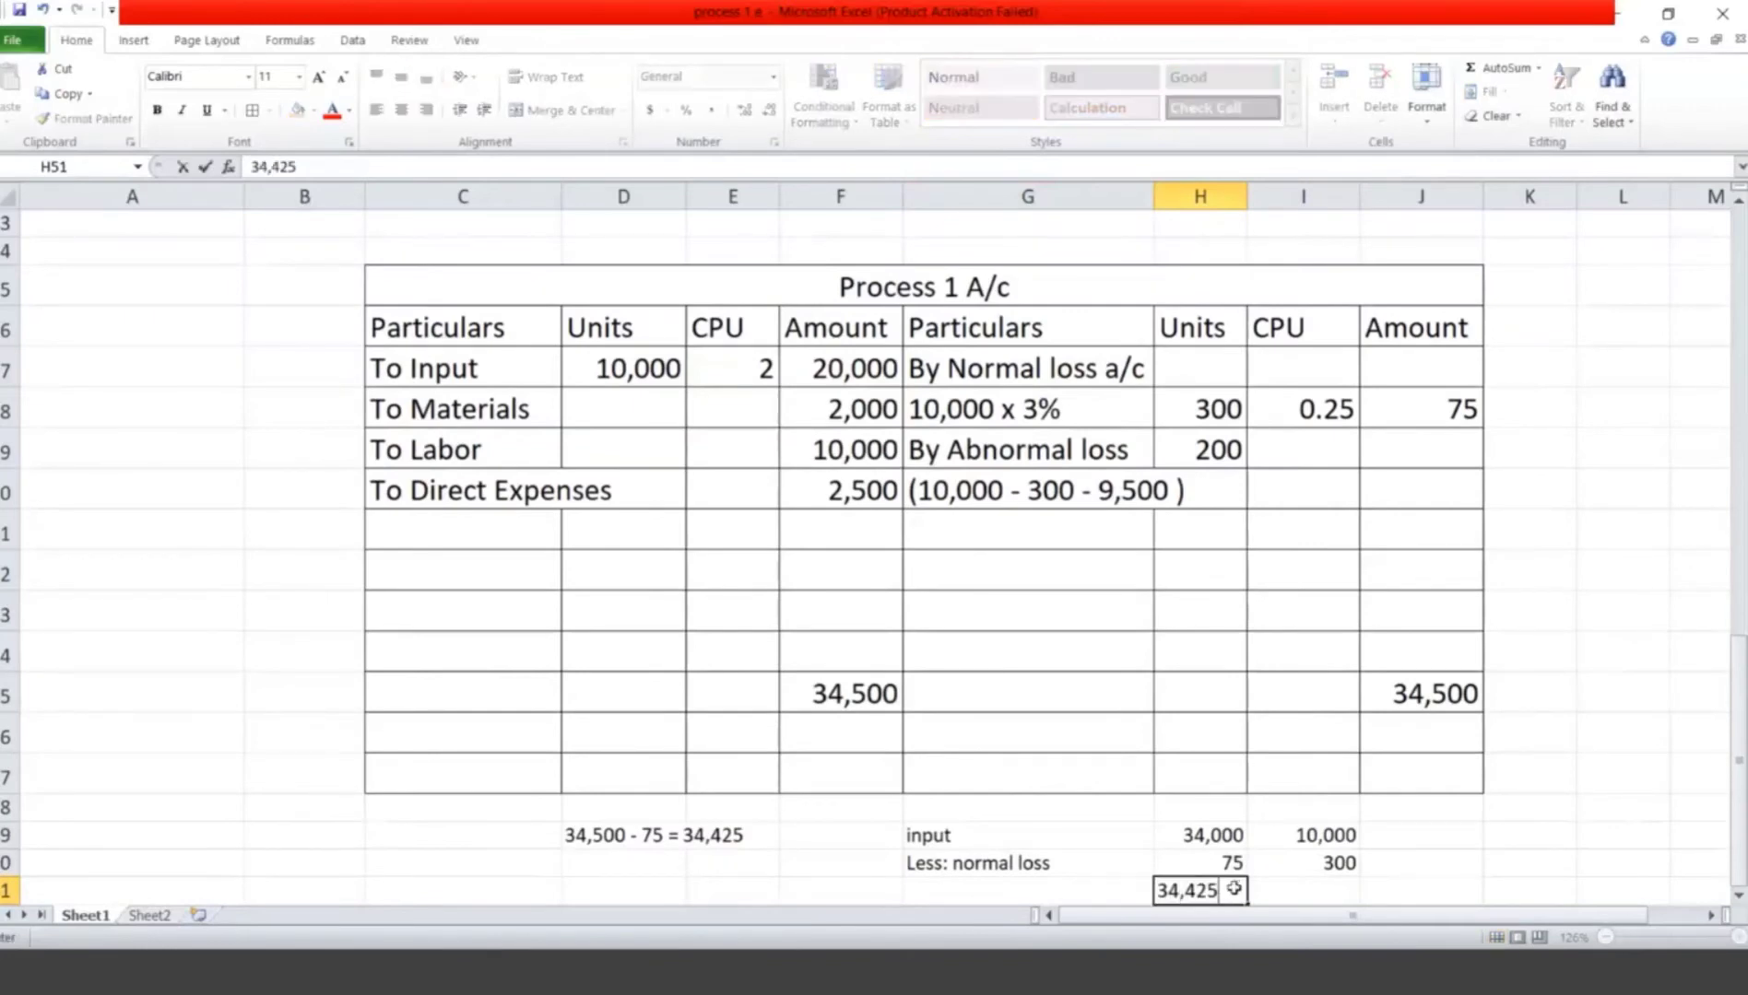
key(Tab)
text(9,700)
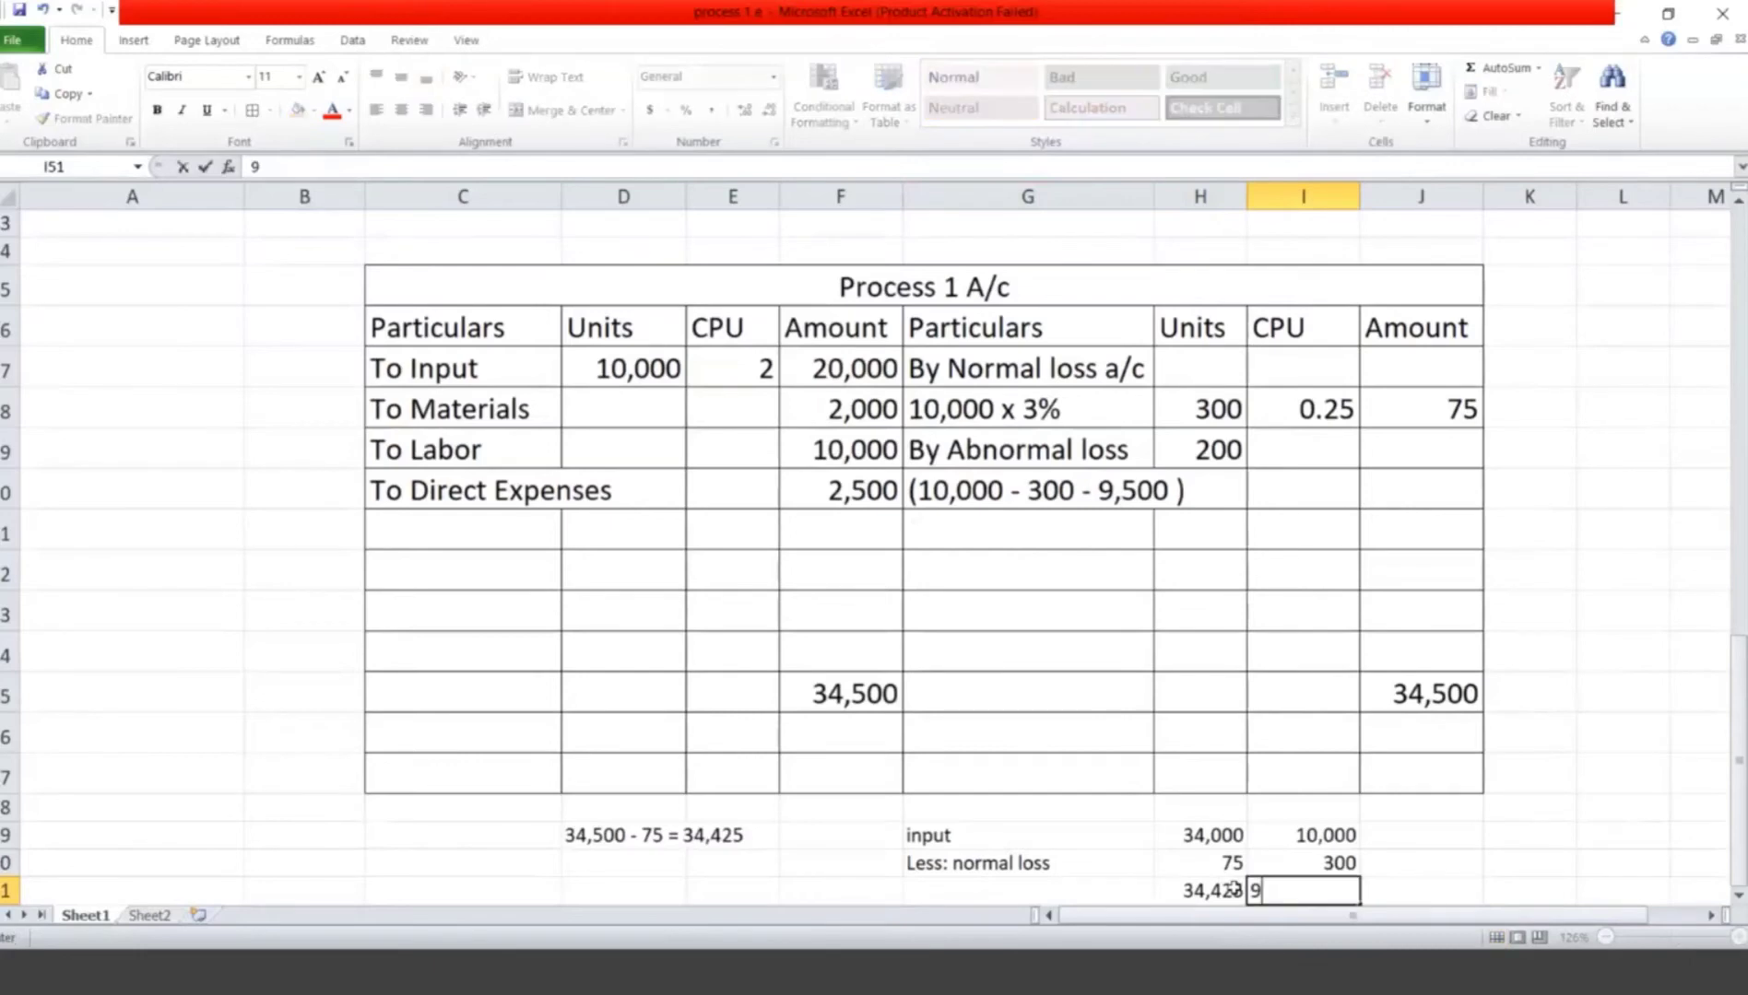
key(Return)
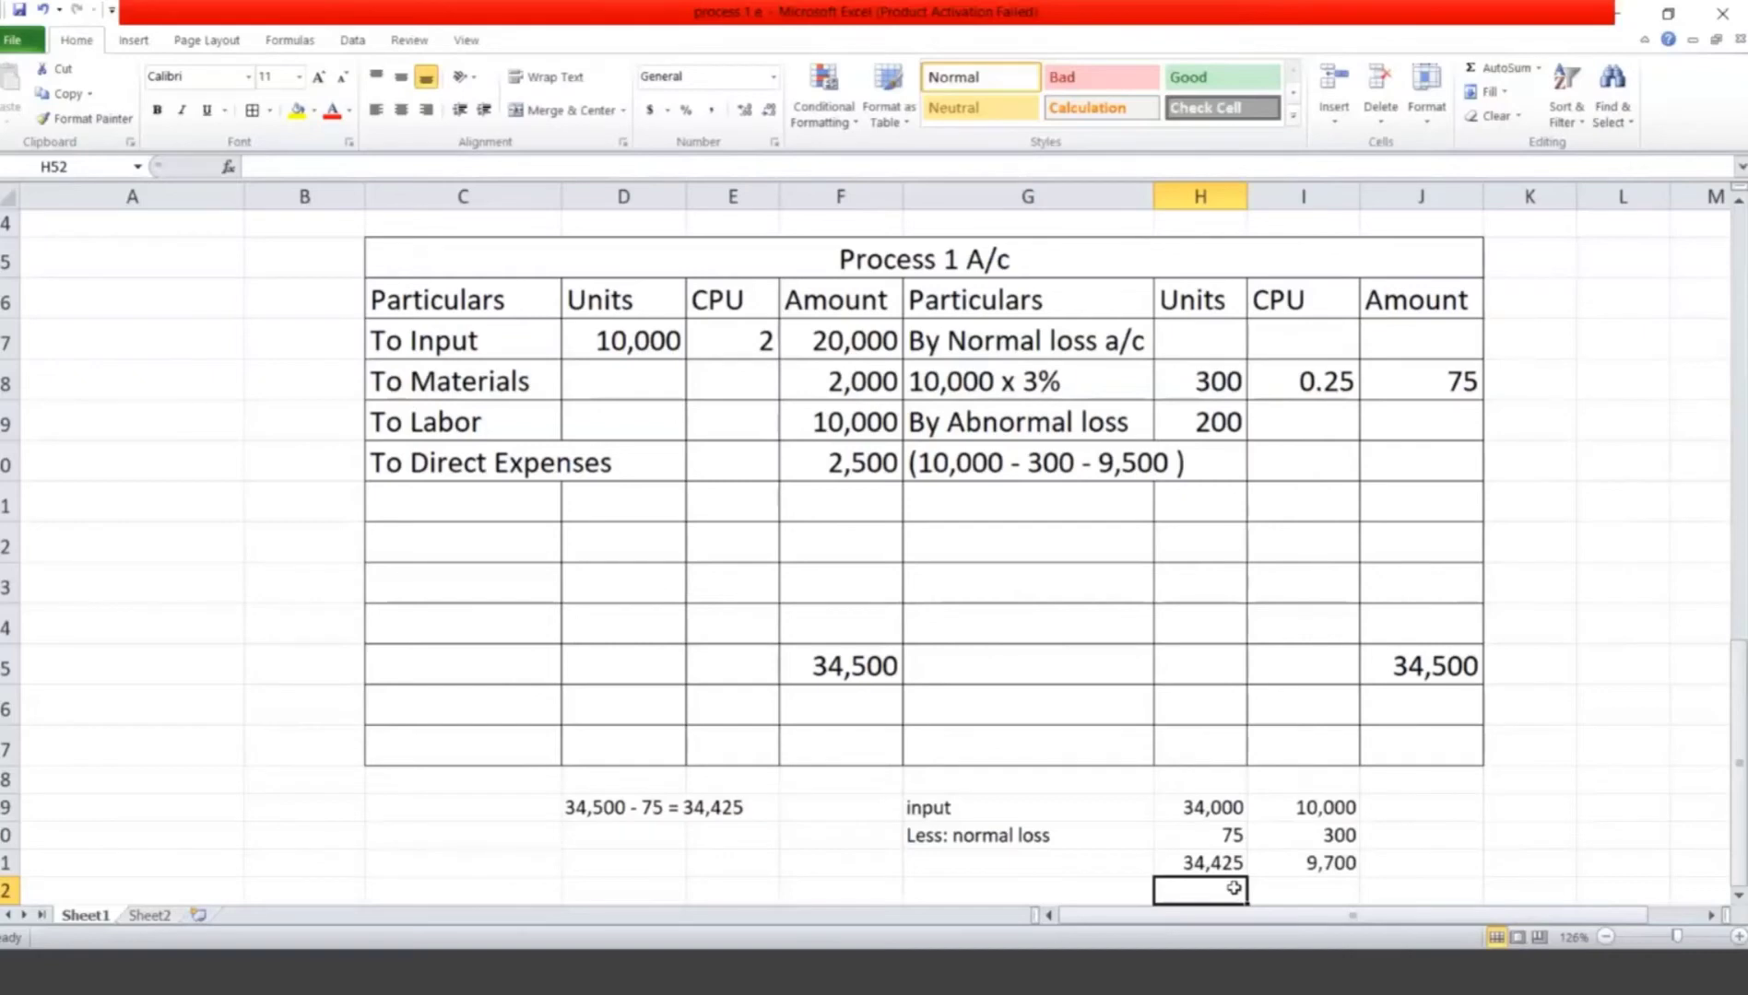
Step: Replace the old calculation in D49 with the cost-per-unit working "34,425 / 9700 = 3.548"
drag(610, 811, 772, 805)
key(Delete)
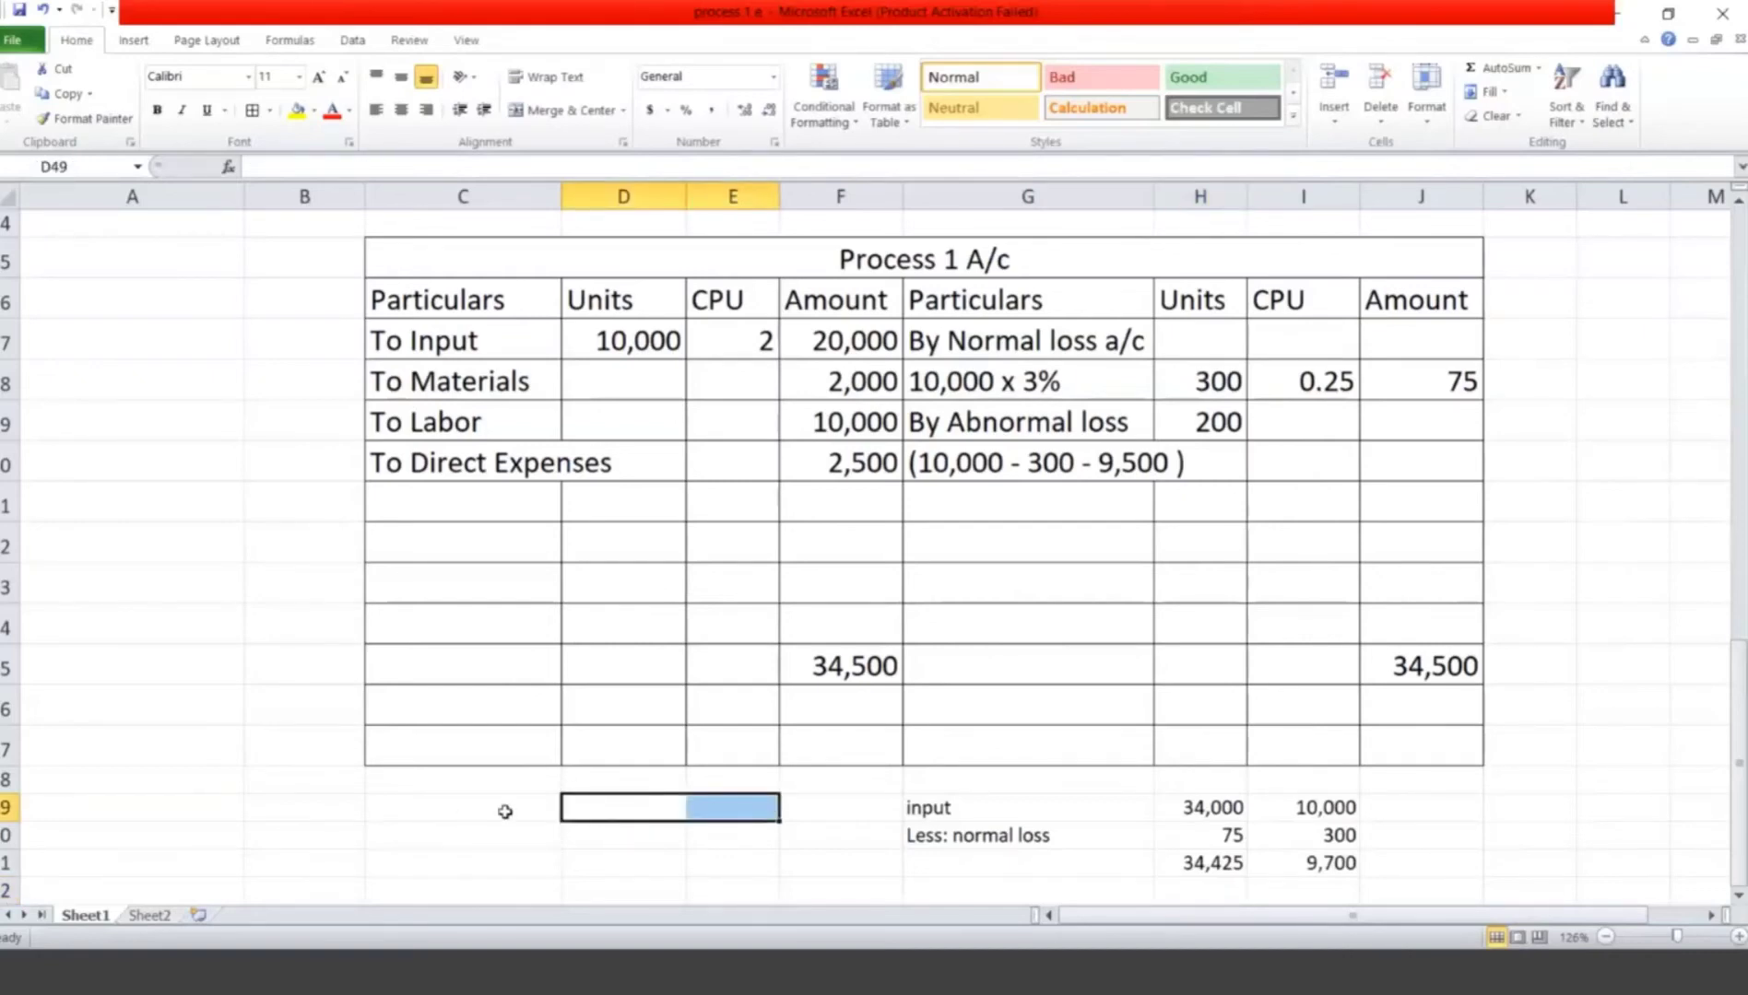
click(591, 817)
text(34)
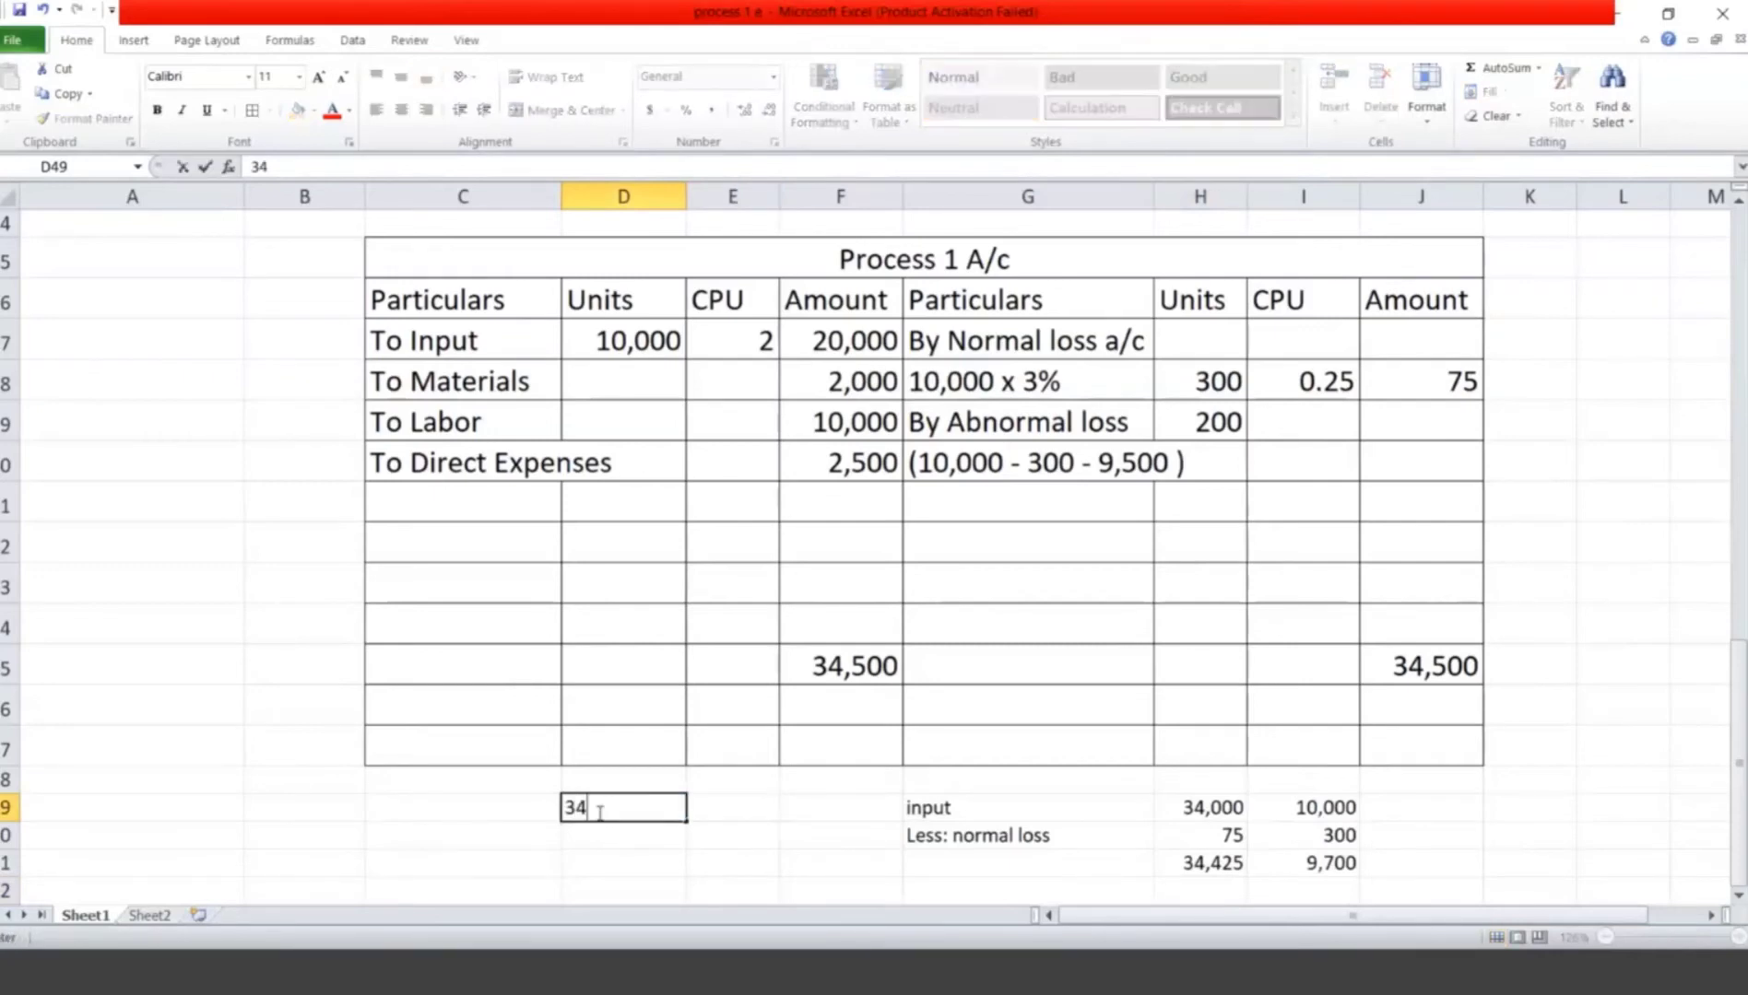
text(,425 / 9700)
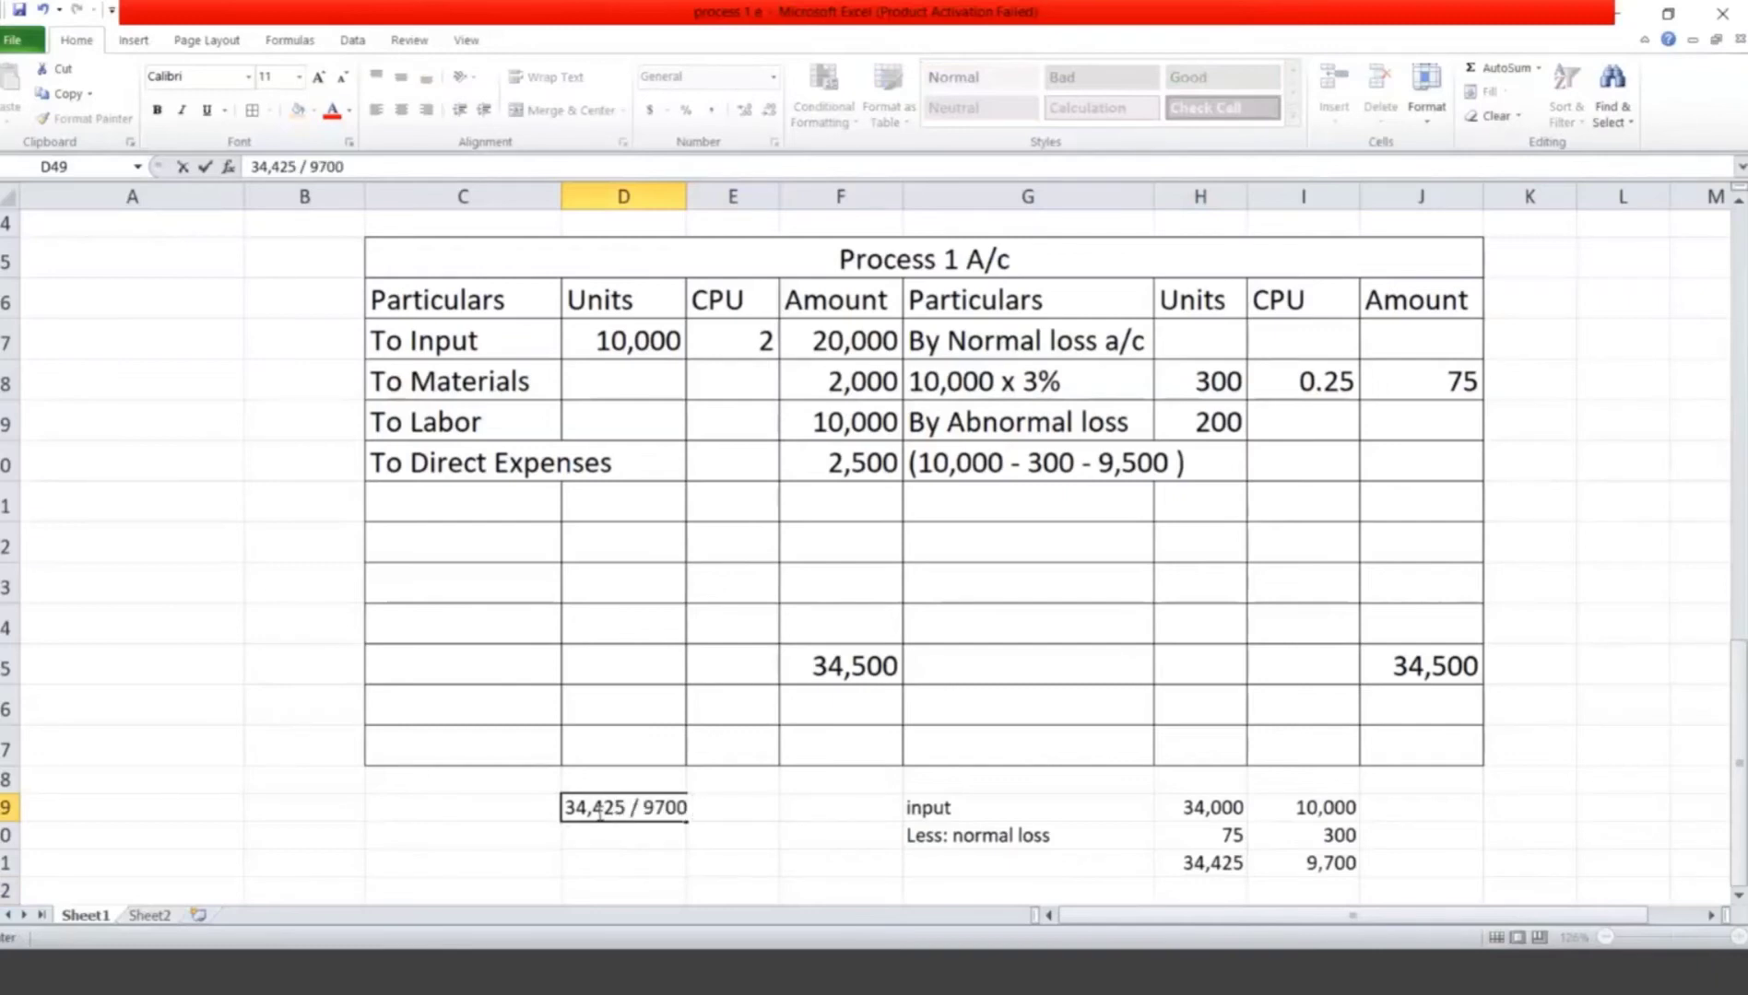
text( =)
text(3.548)
Step: Add the abnormal loss valuation "200 x3.548 = 710" in D50, beneath the cost-per-unit working
click(652, 842)
text(200 x)
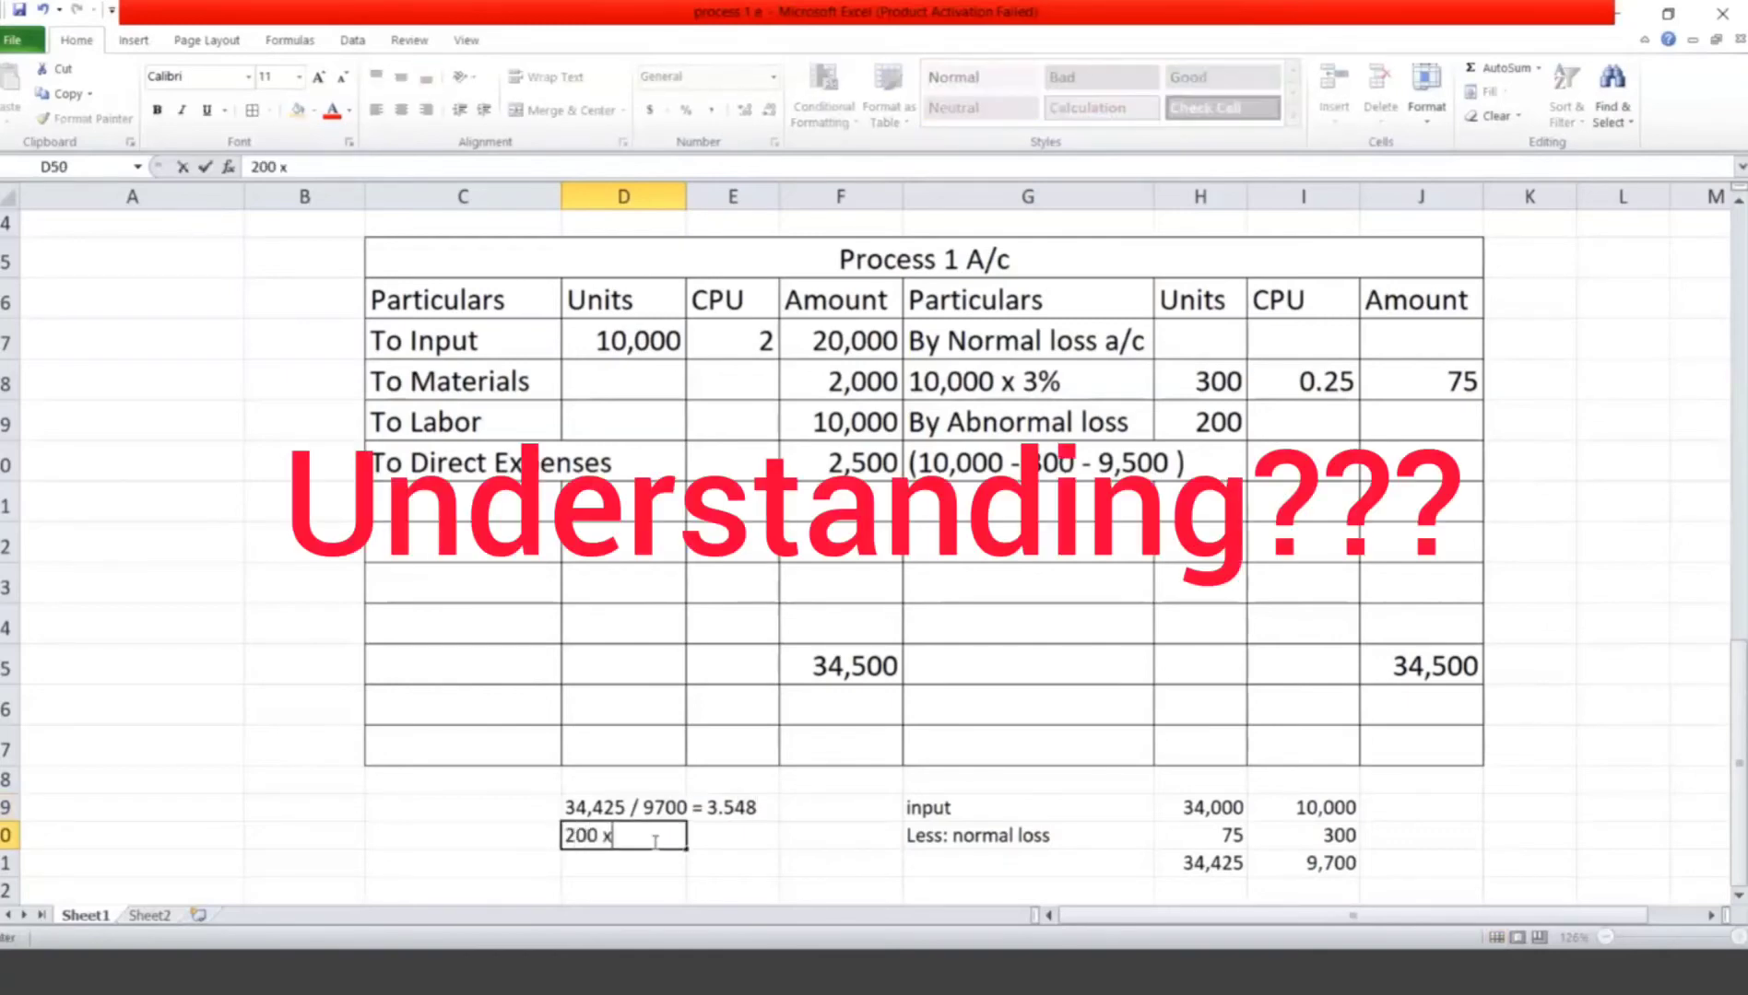
text(3.548 =)
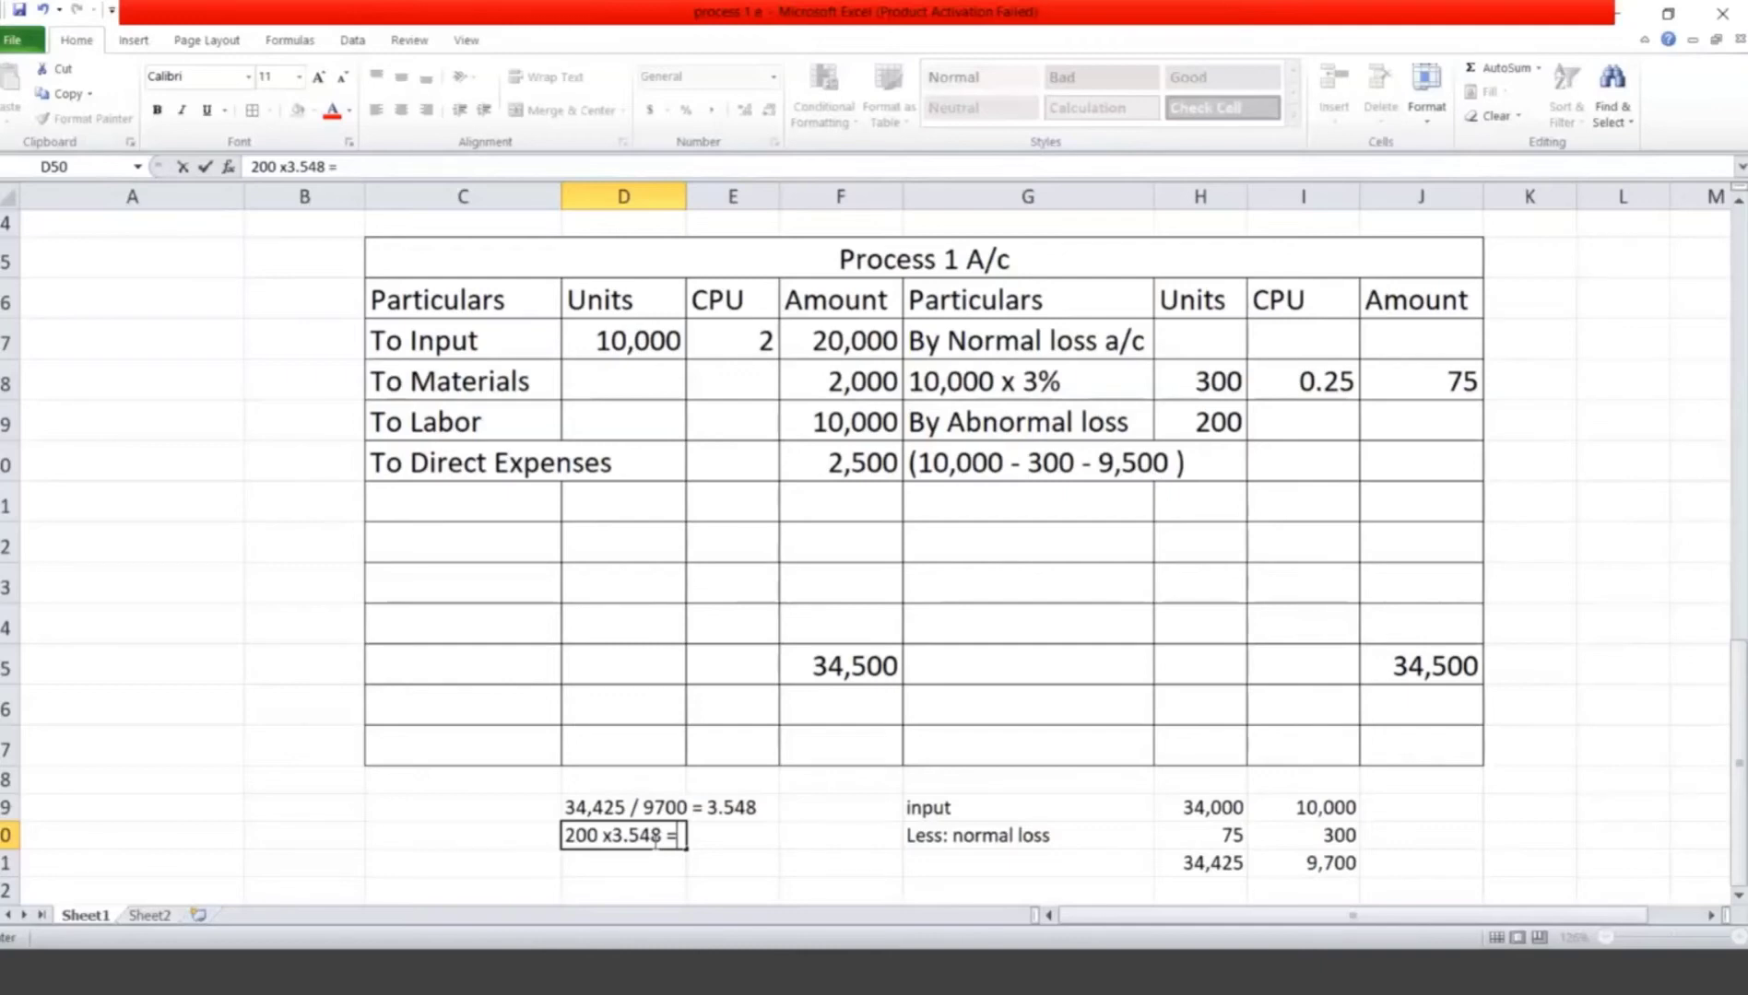
text(710)
Step: Fill in the By Abnormal loss row of Process 1 A/c with amount 710 and CPU 3.548
click(1389, 433)
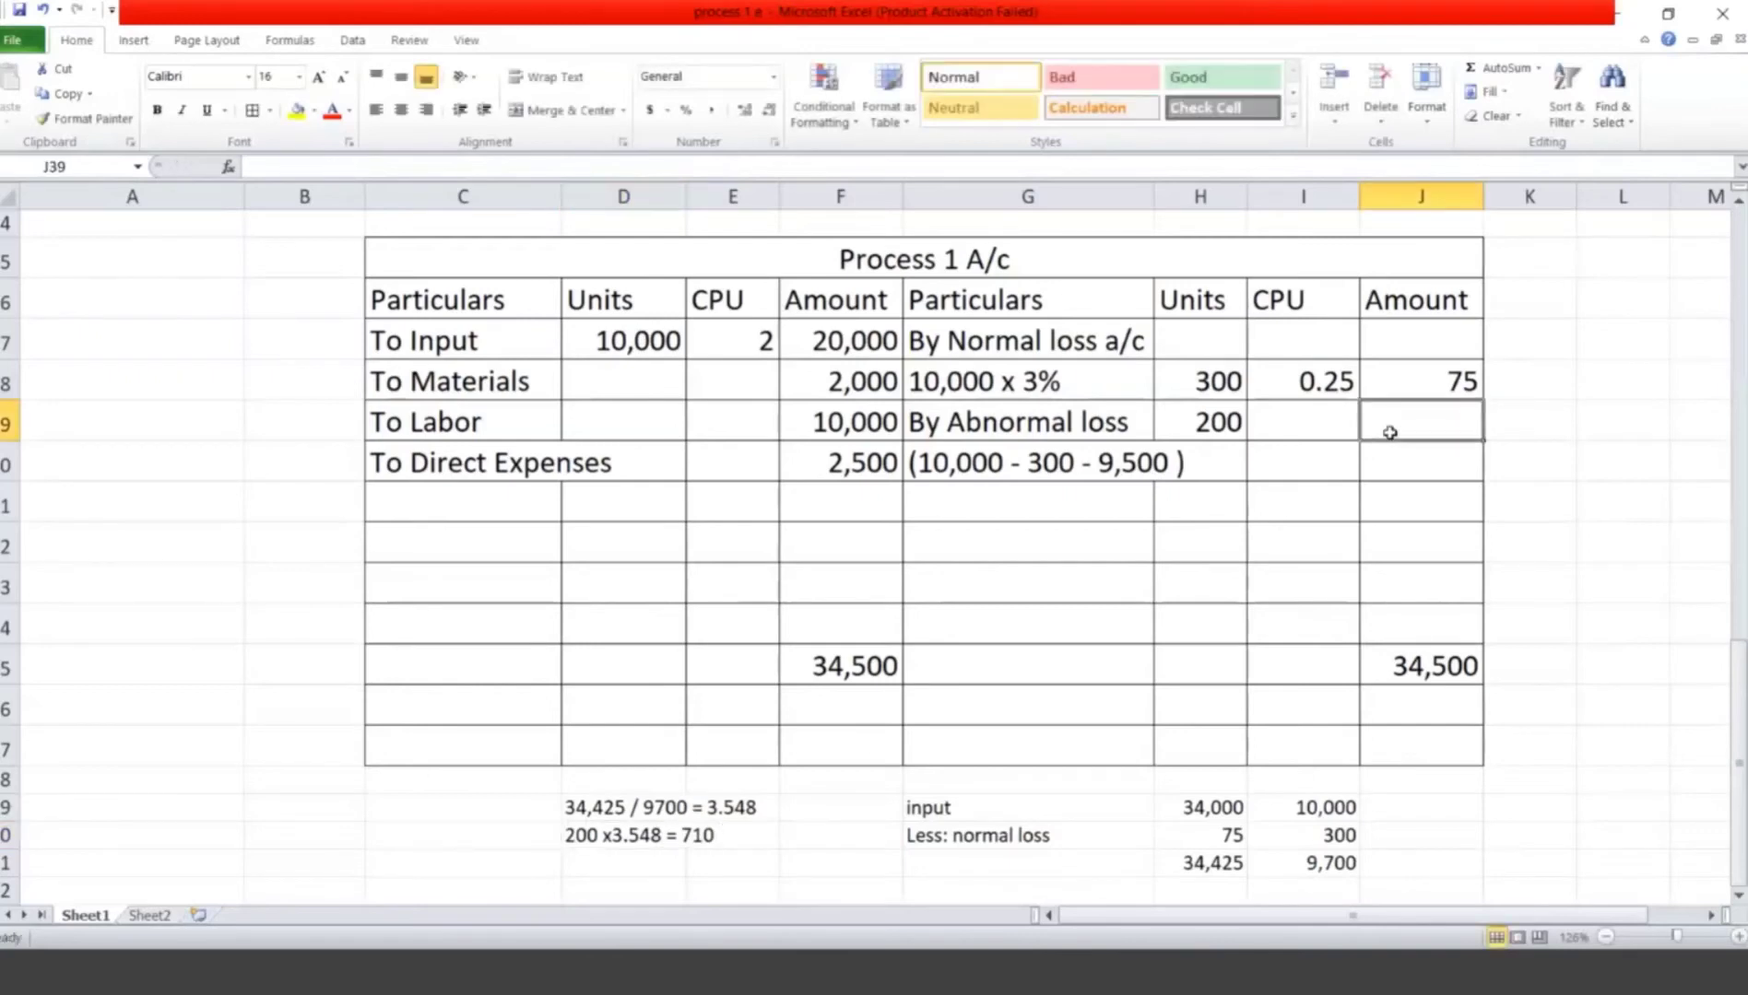
text(710)
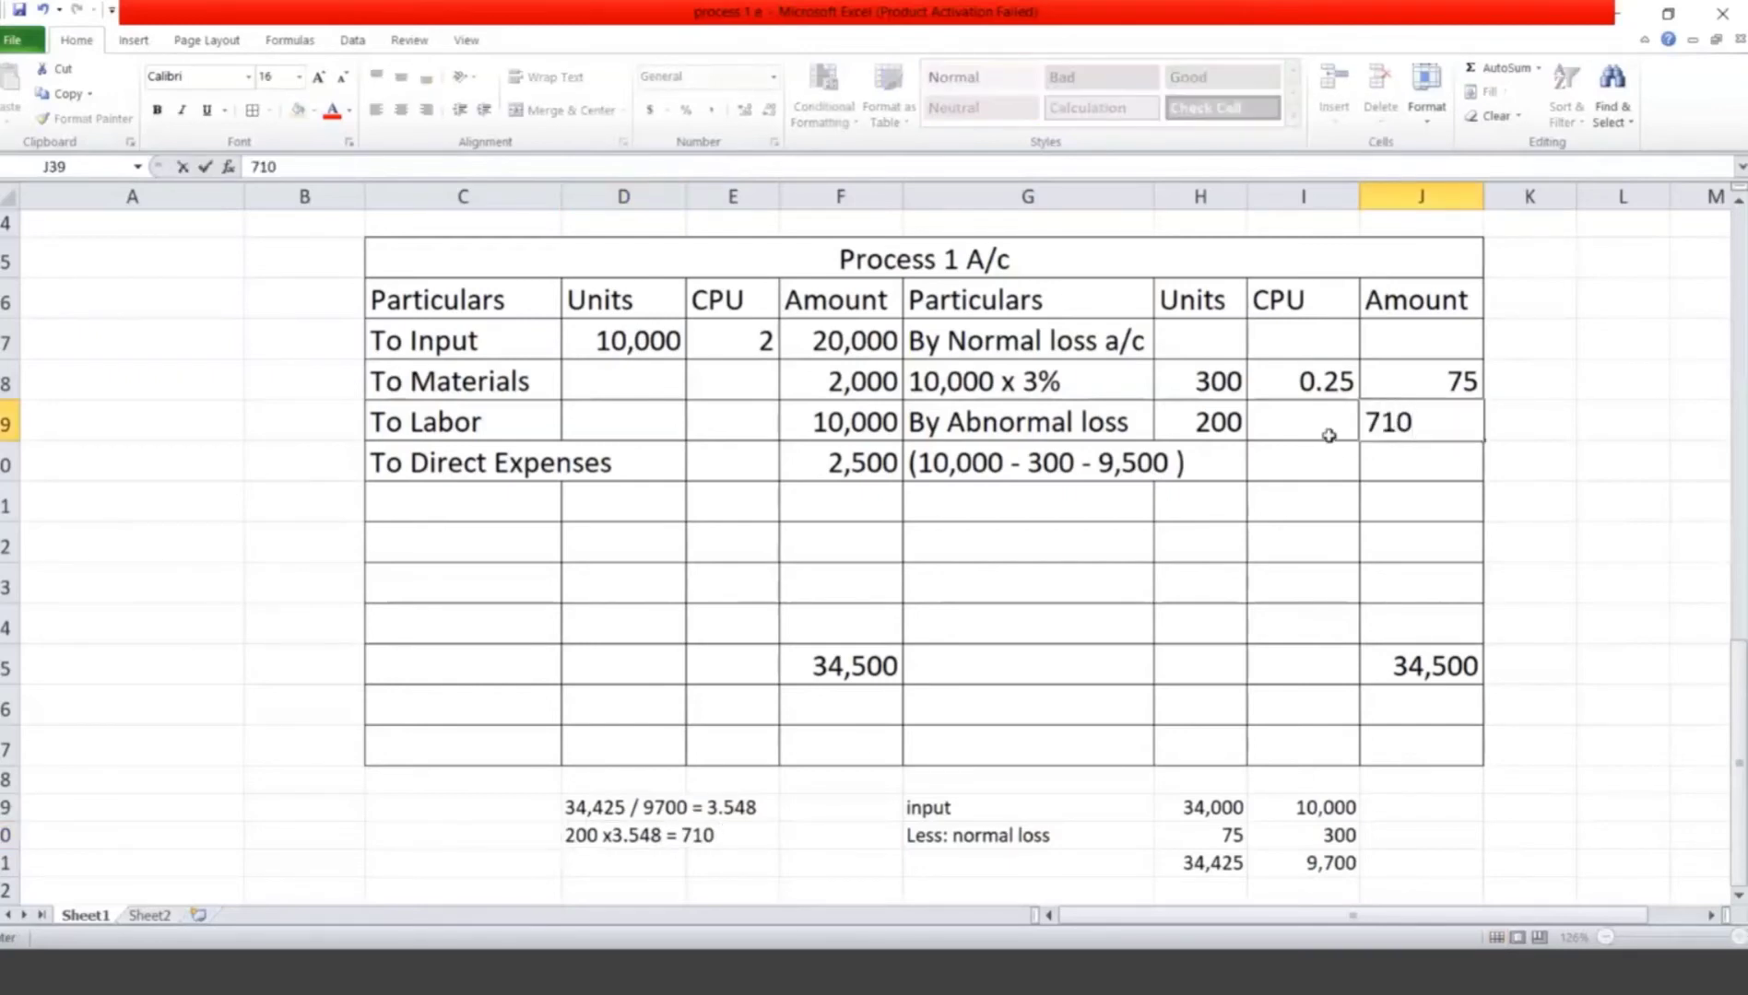
click(1327, 421)
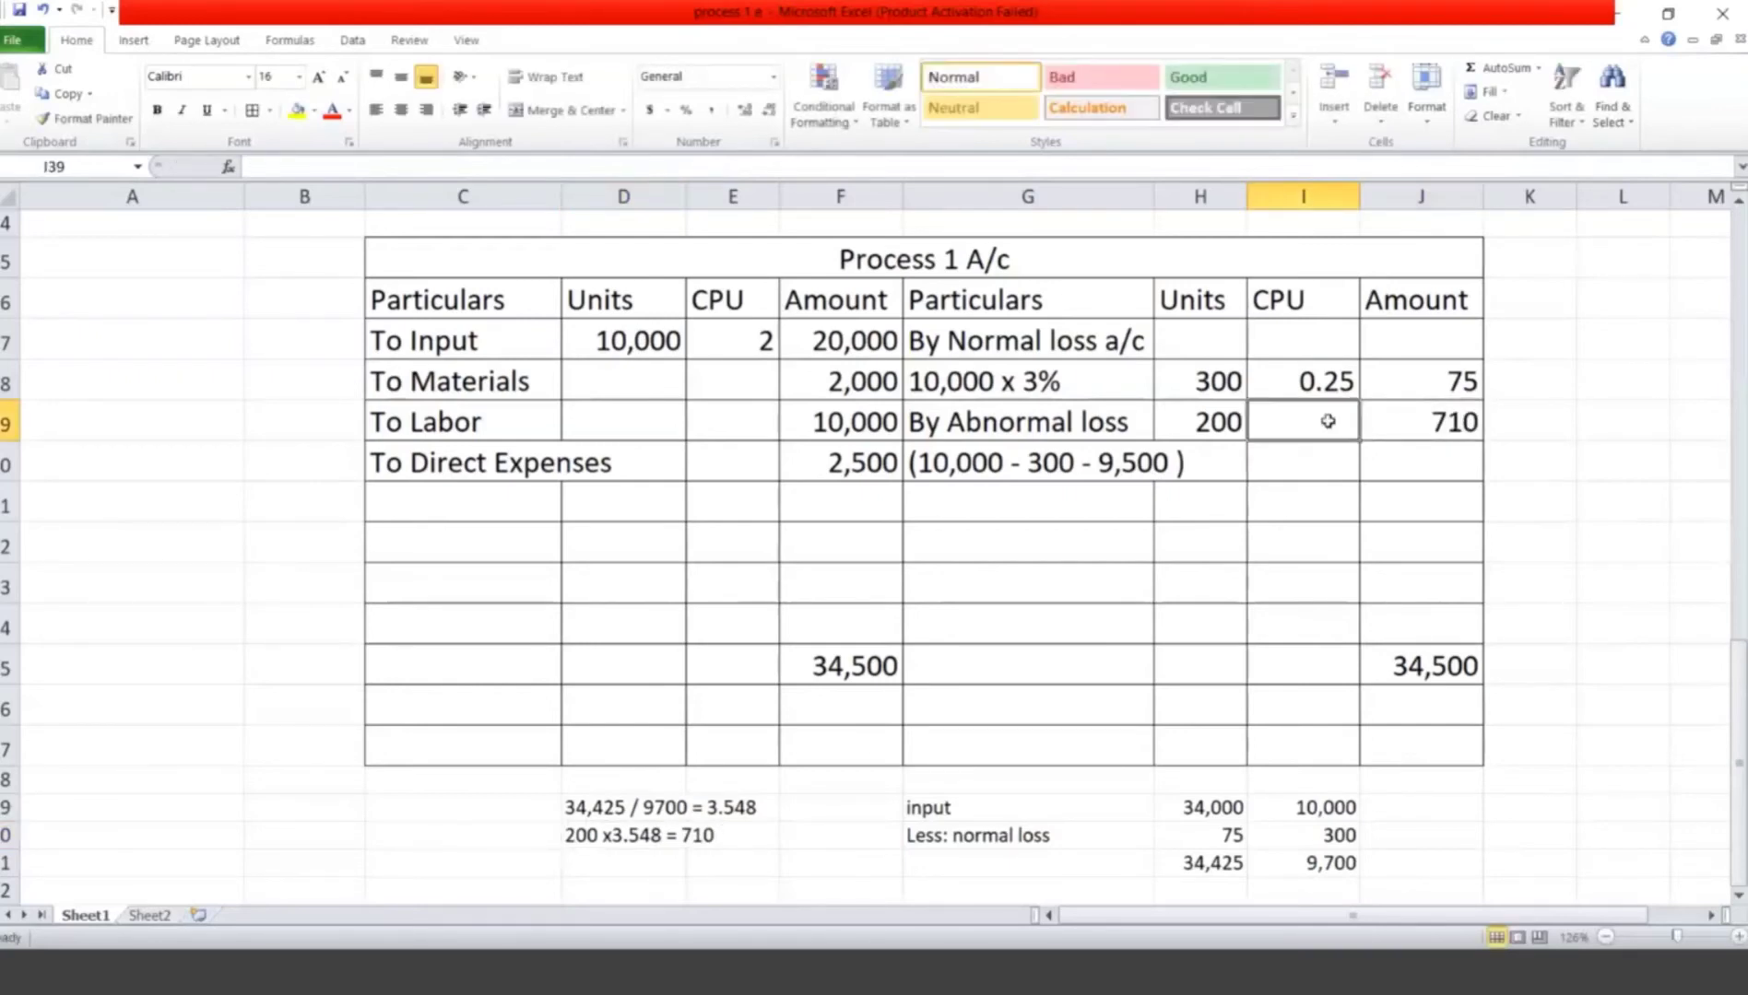
text(3.548)
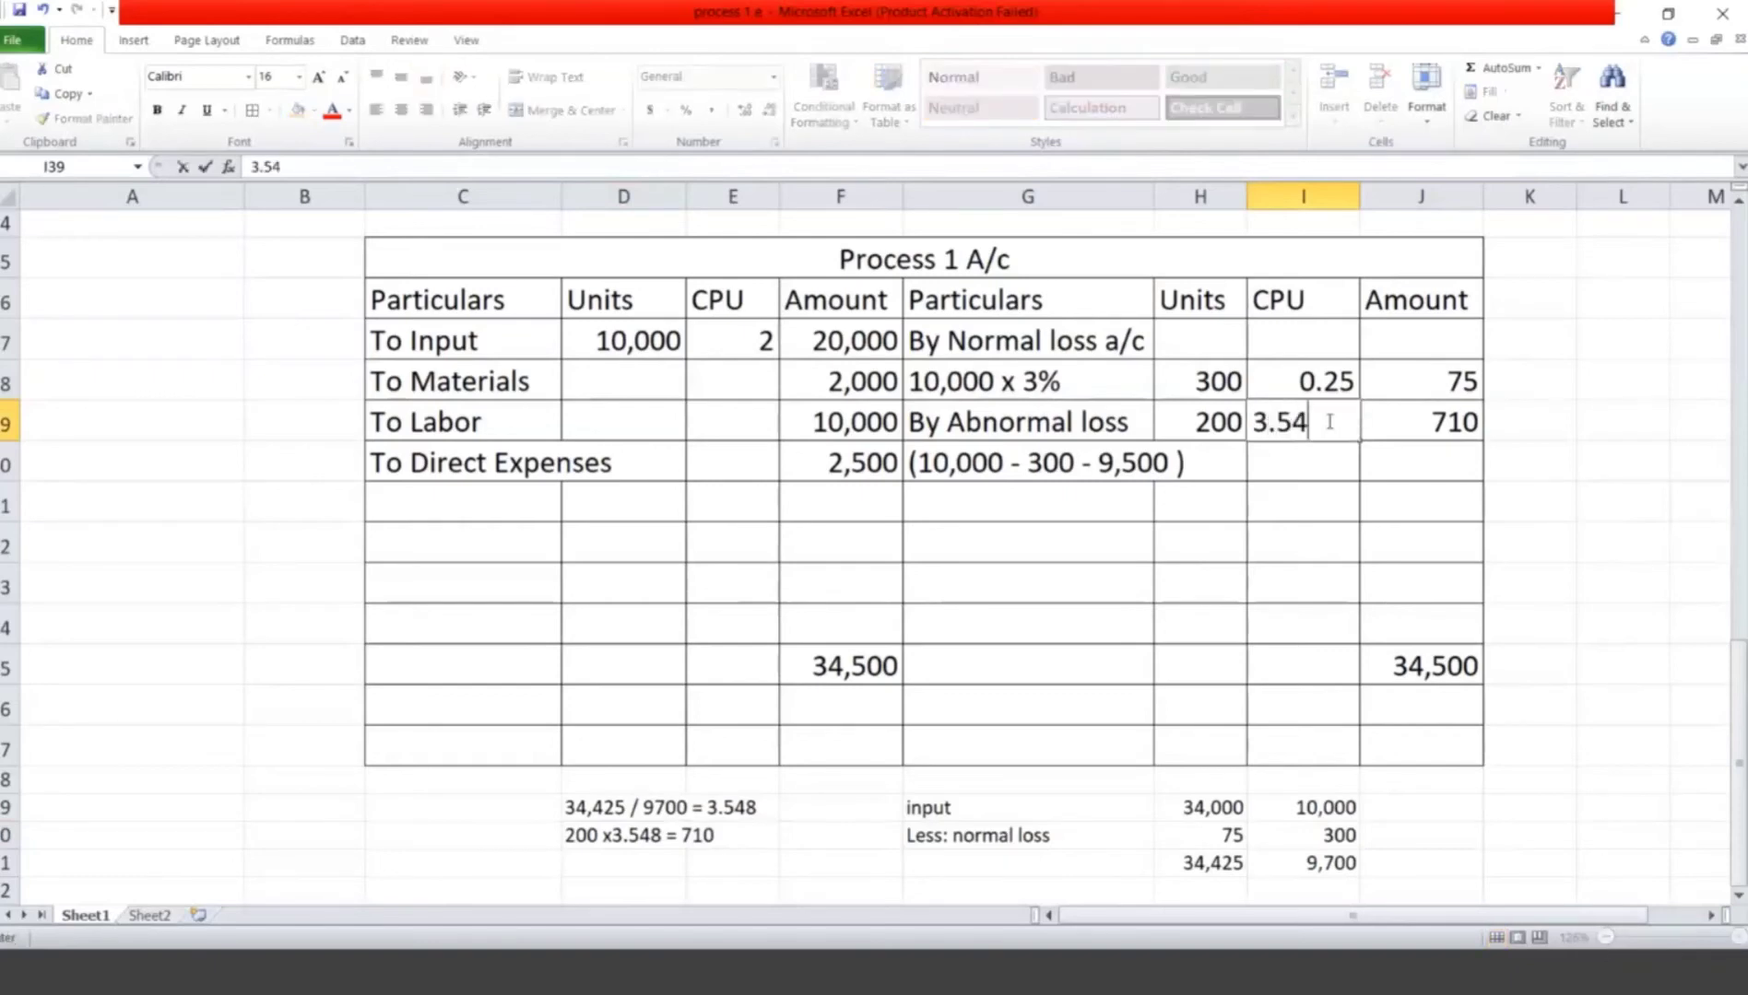
click(1310, 656)
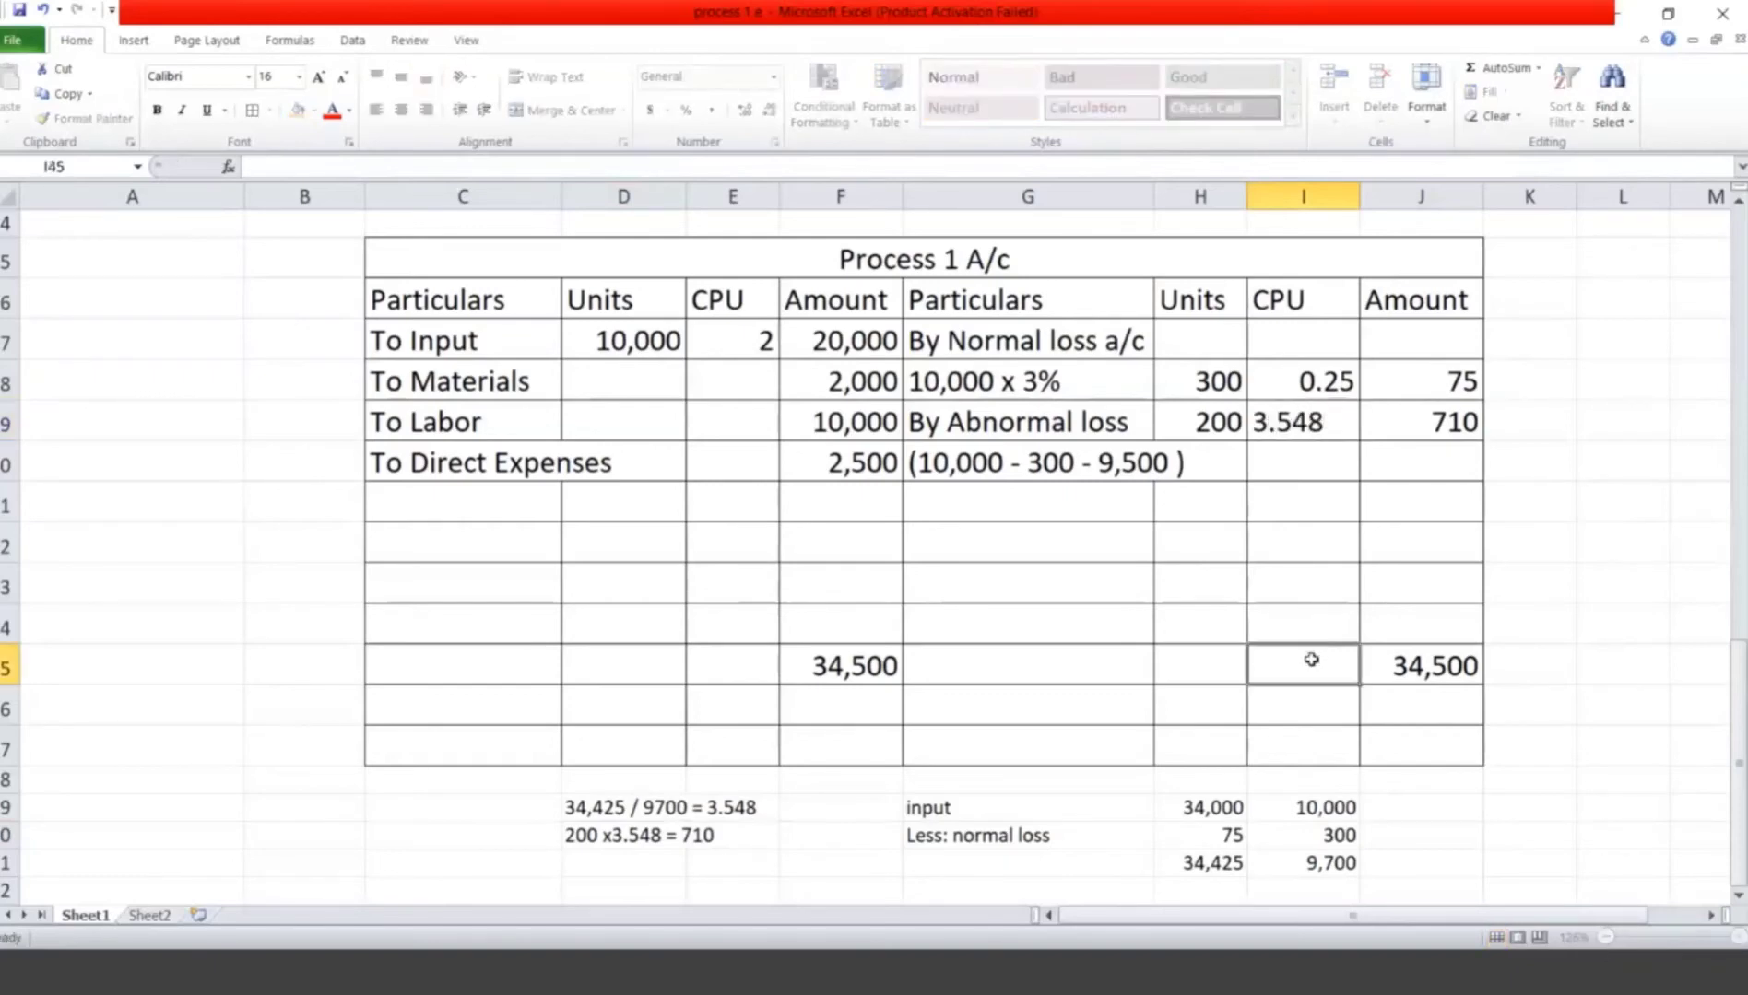
Step: Add the particulars entry "By Process 2 a/c" in G43 on the credit side of Process 1 A/c
click(1024, 586)
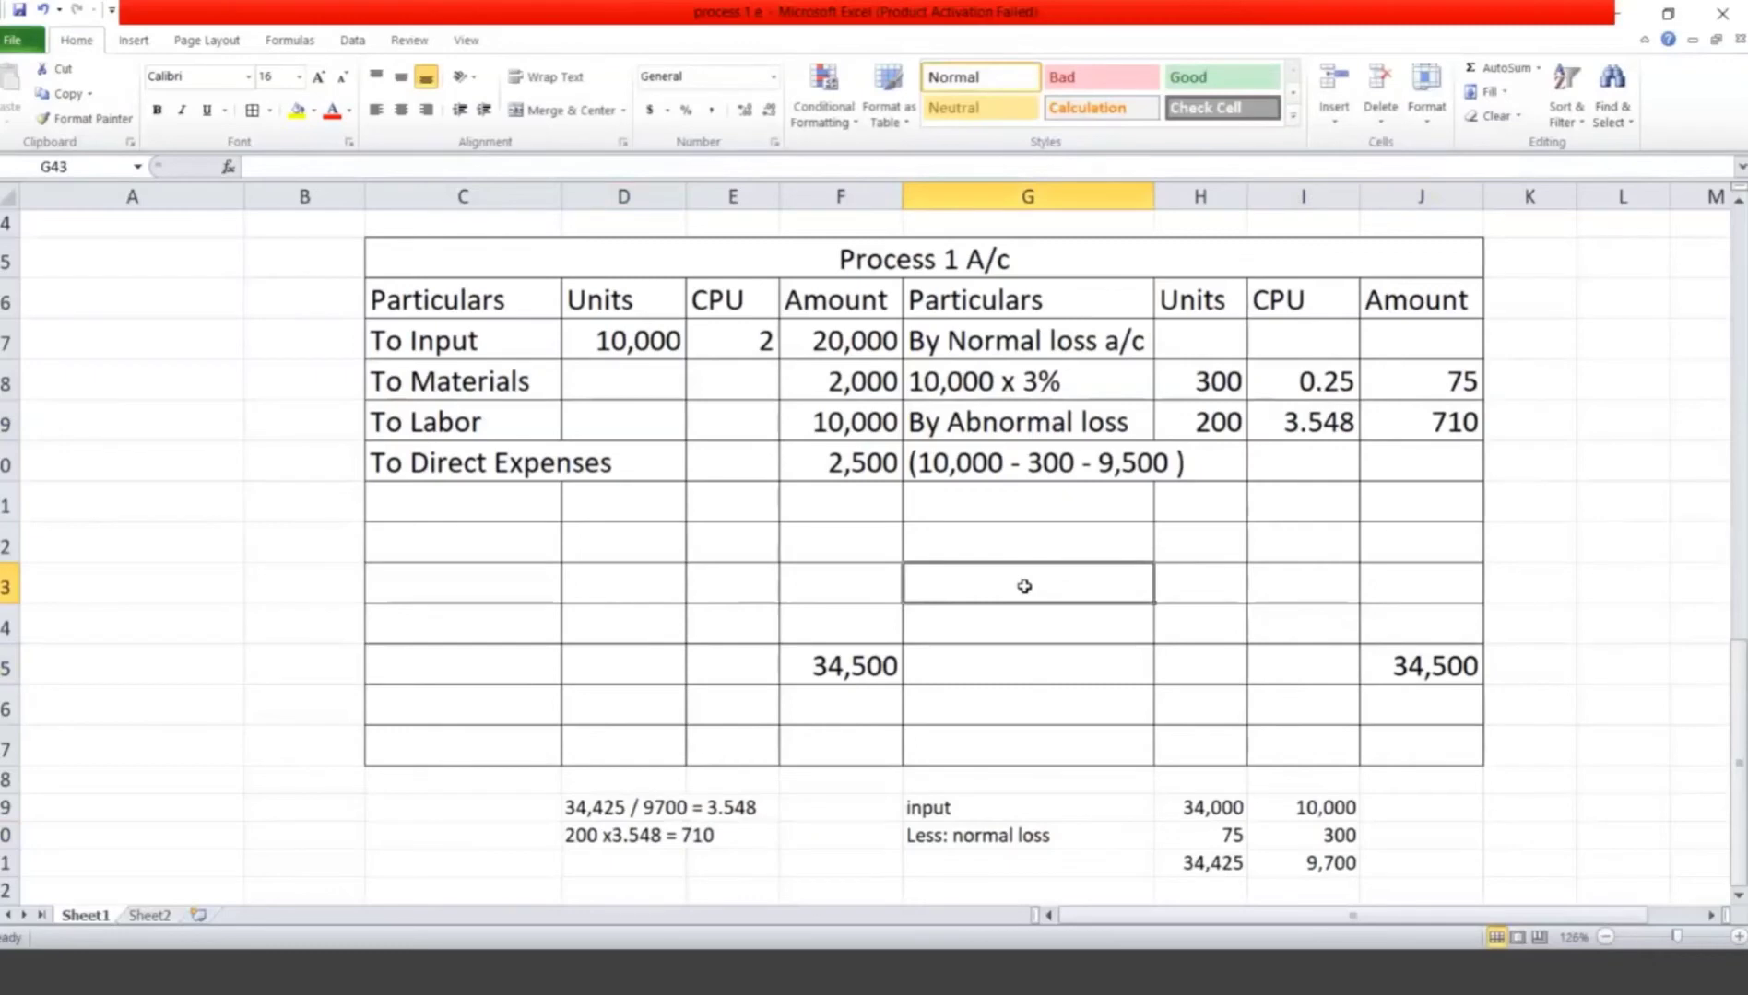
text(By P)
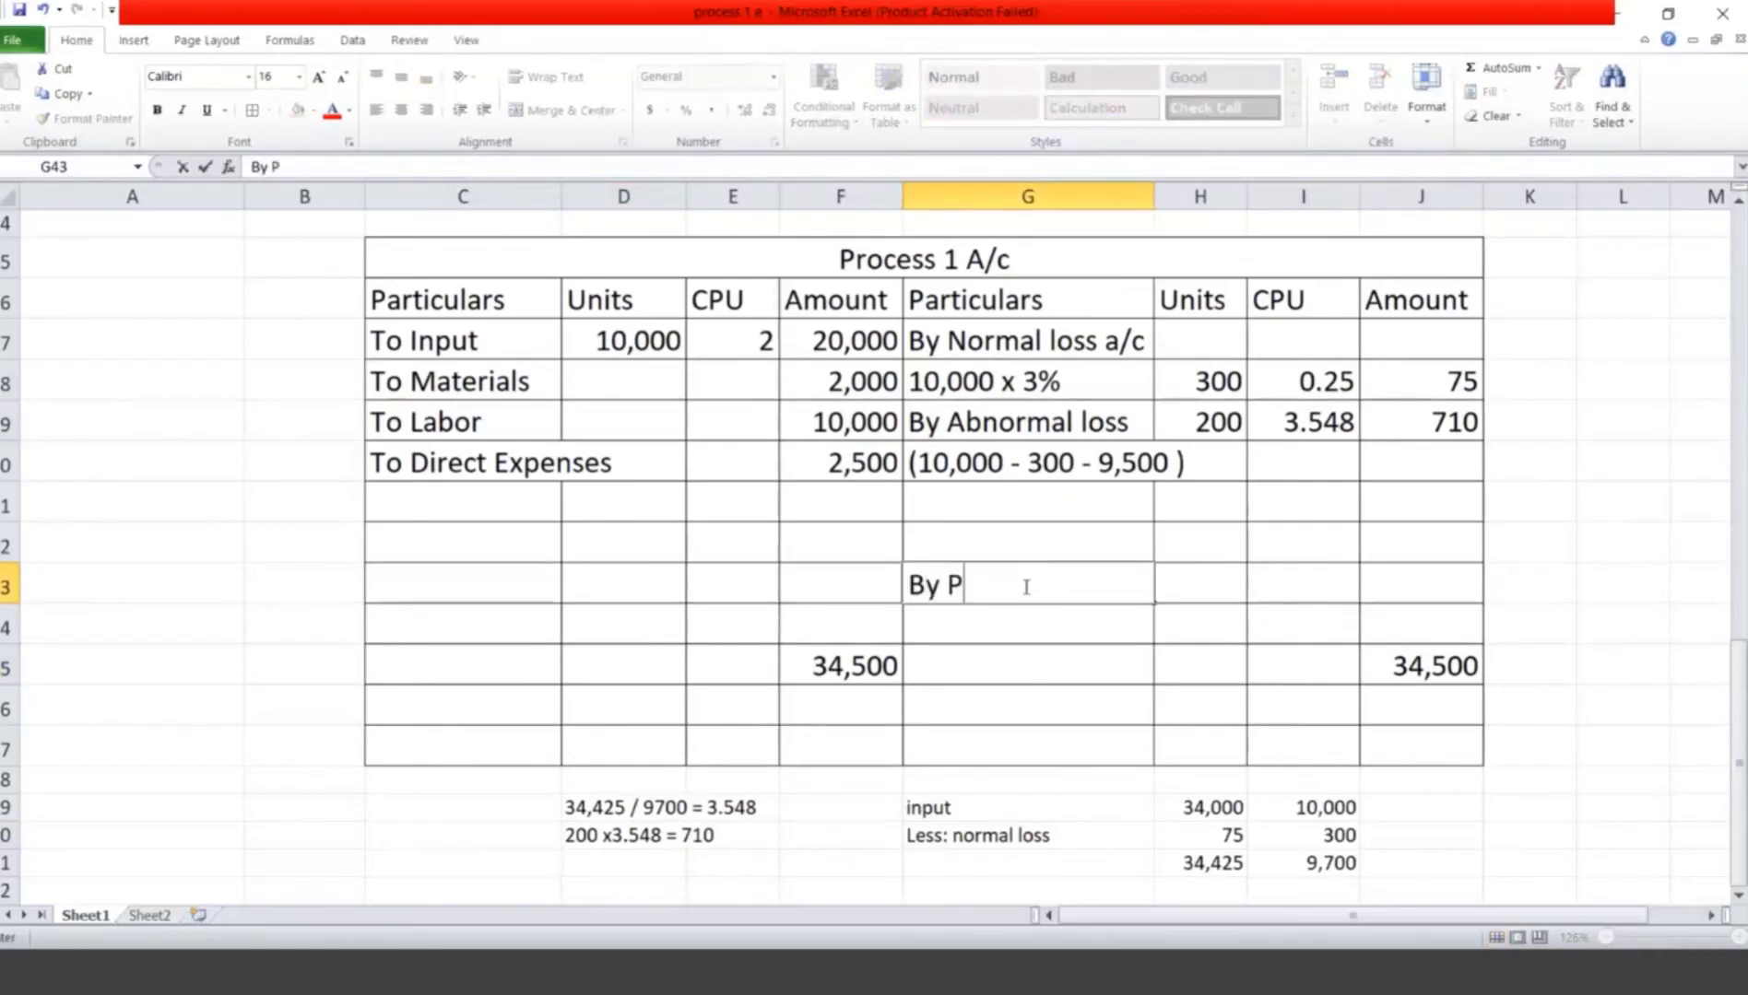
text(rocess 2)
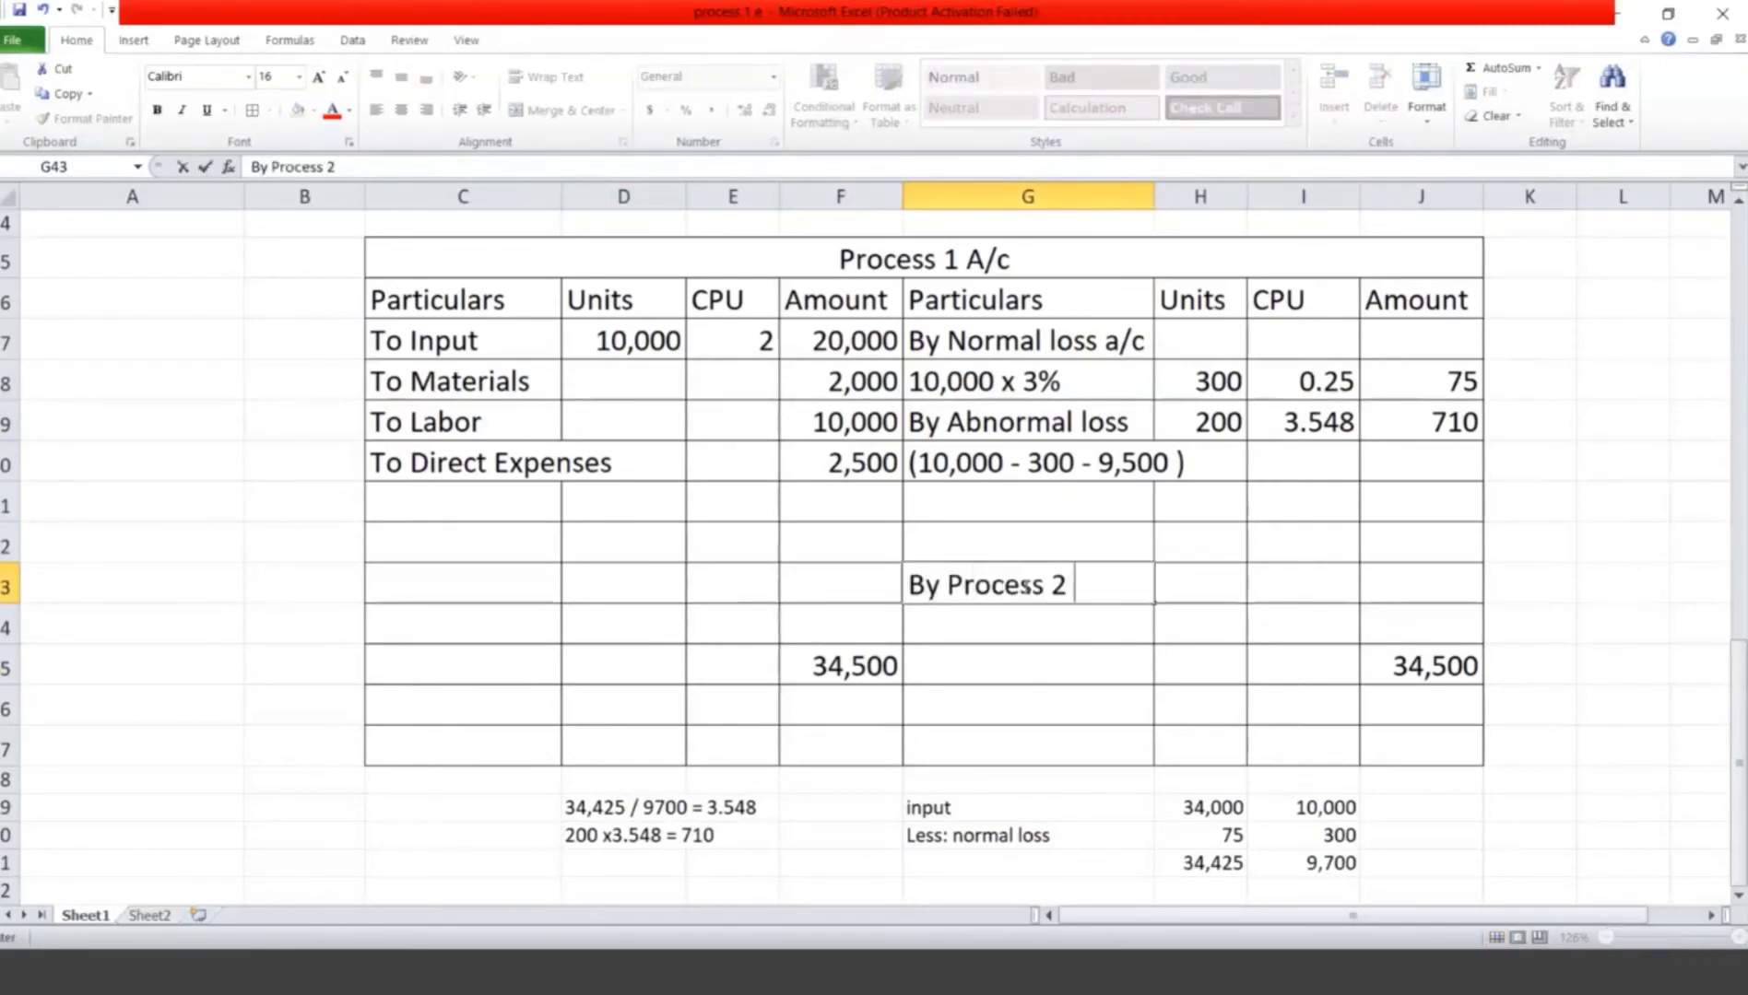
text( a/c)
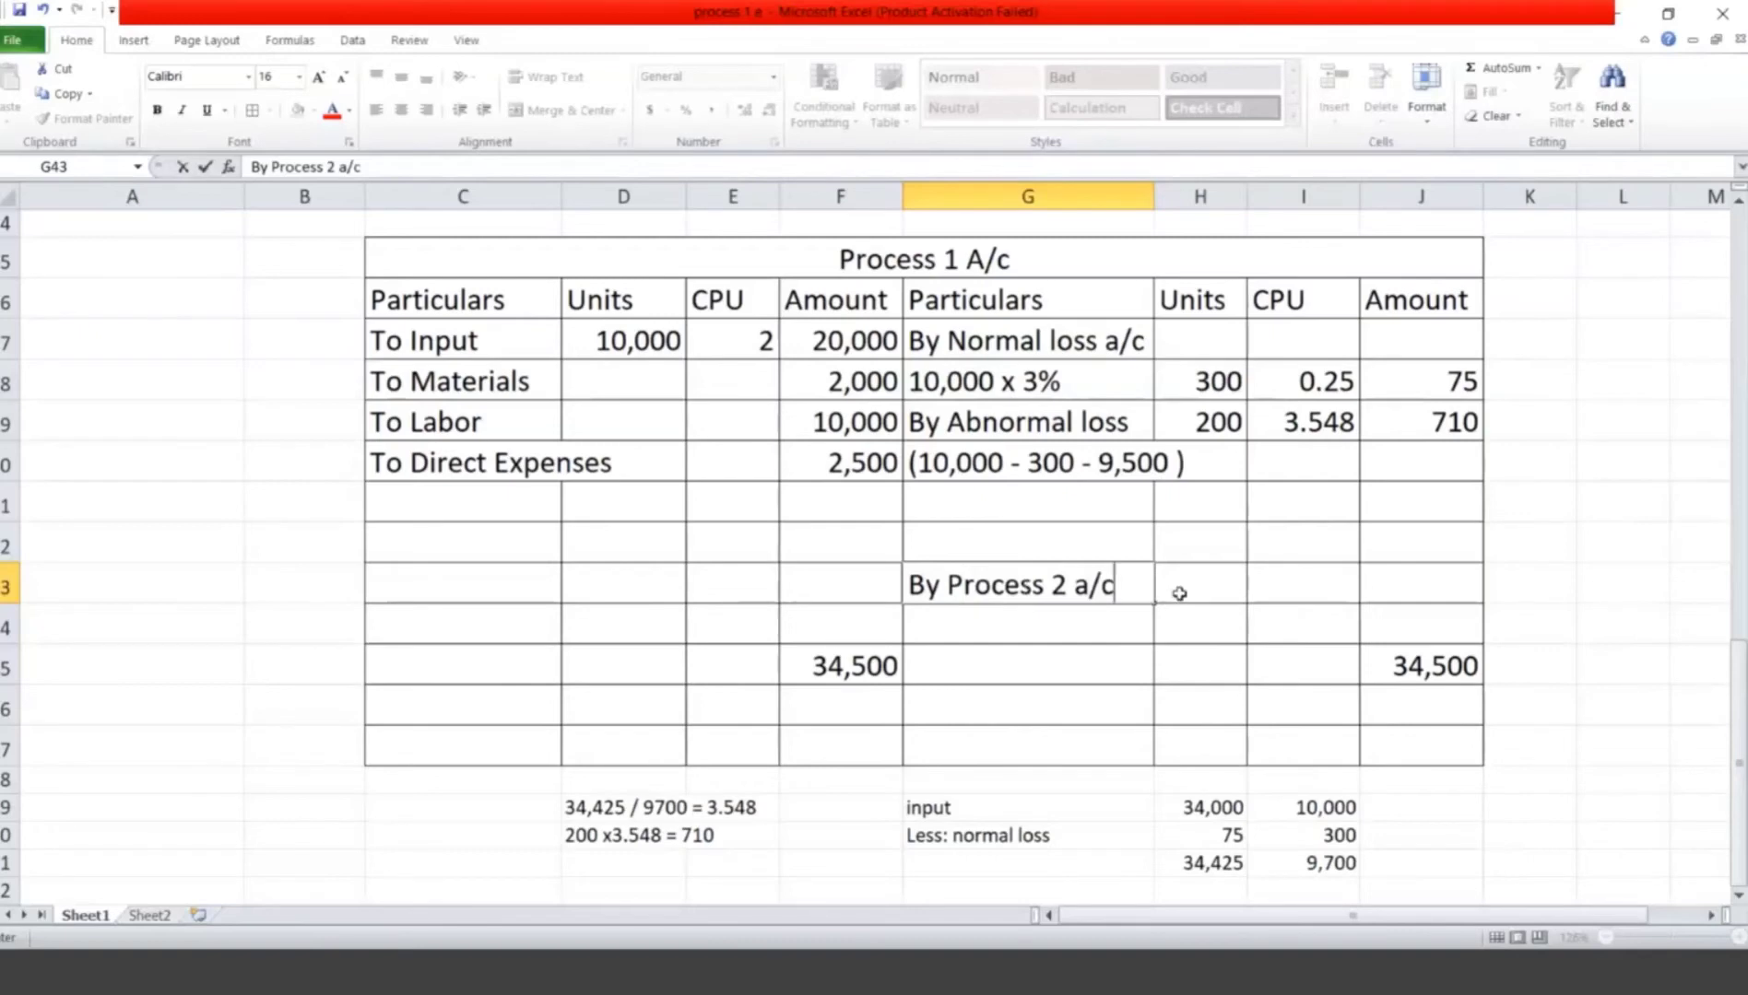
Step: Fill in the By Process 2 a/c row with 9,500 units, CPU 3.548 and amount 33.715
click(1179, 594)
text(9,)
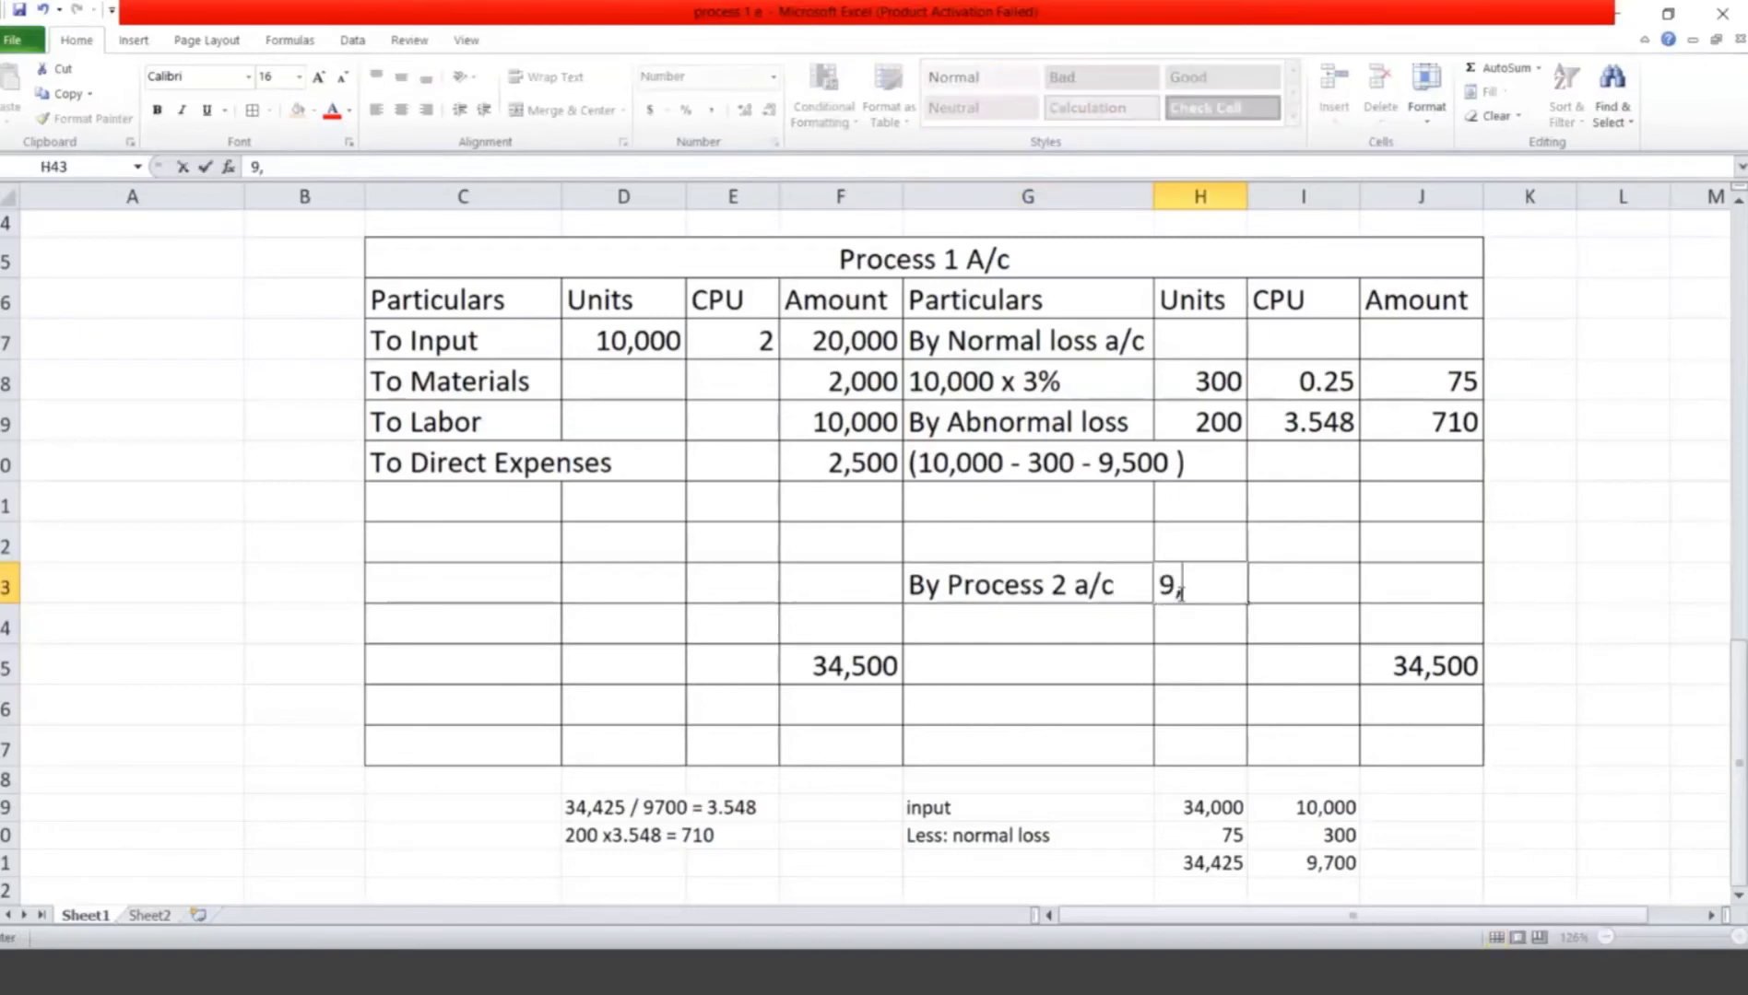
text(500)
key(Tab)
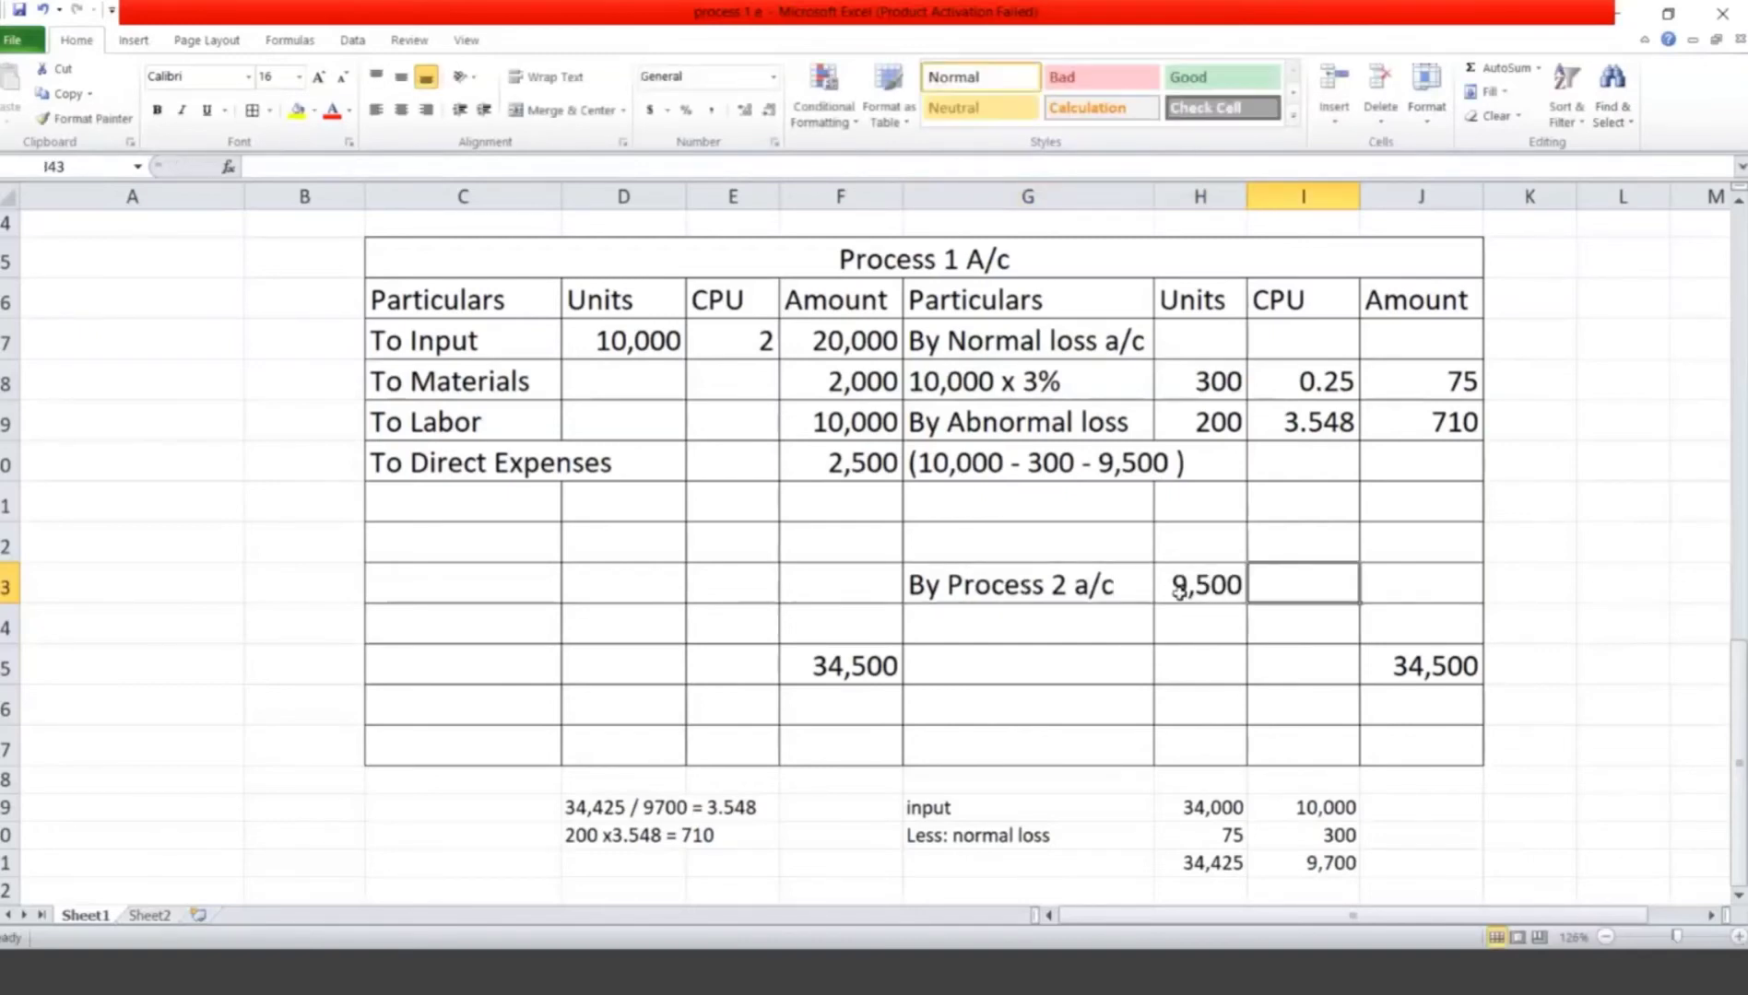
text(3.548)
key(Tab)
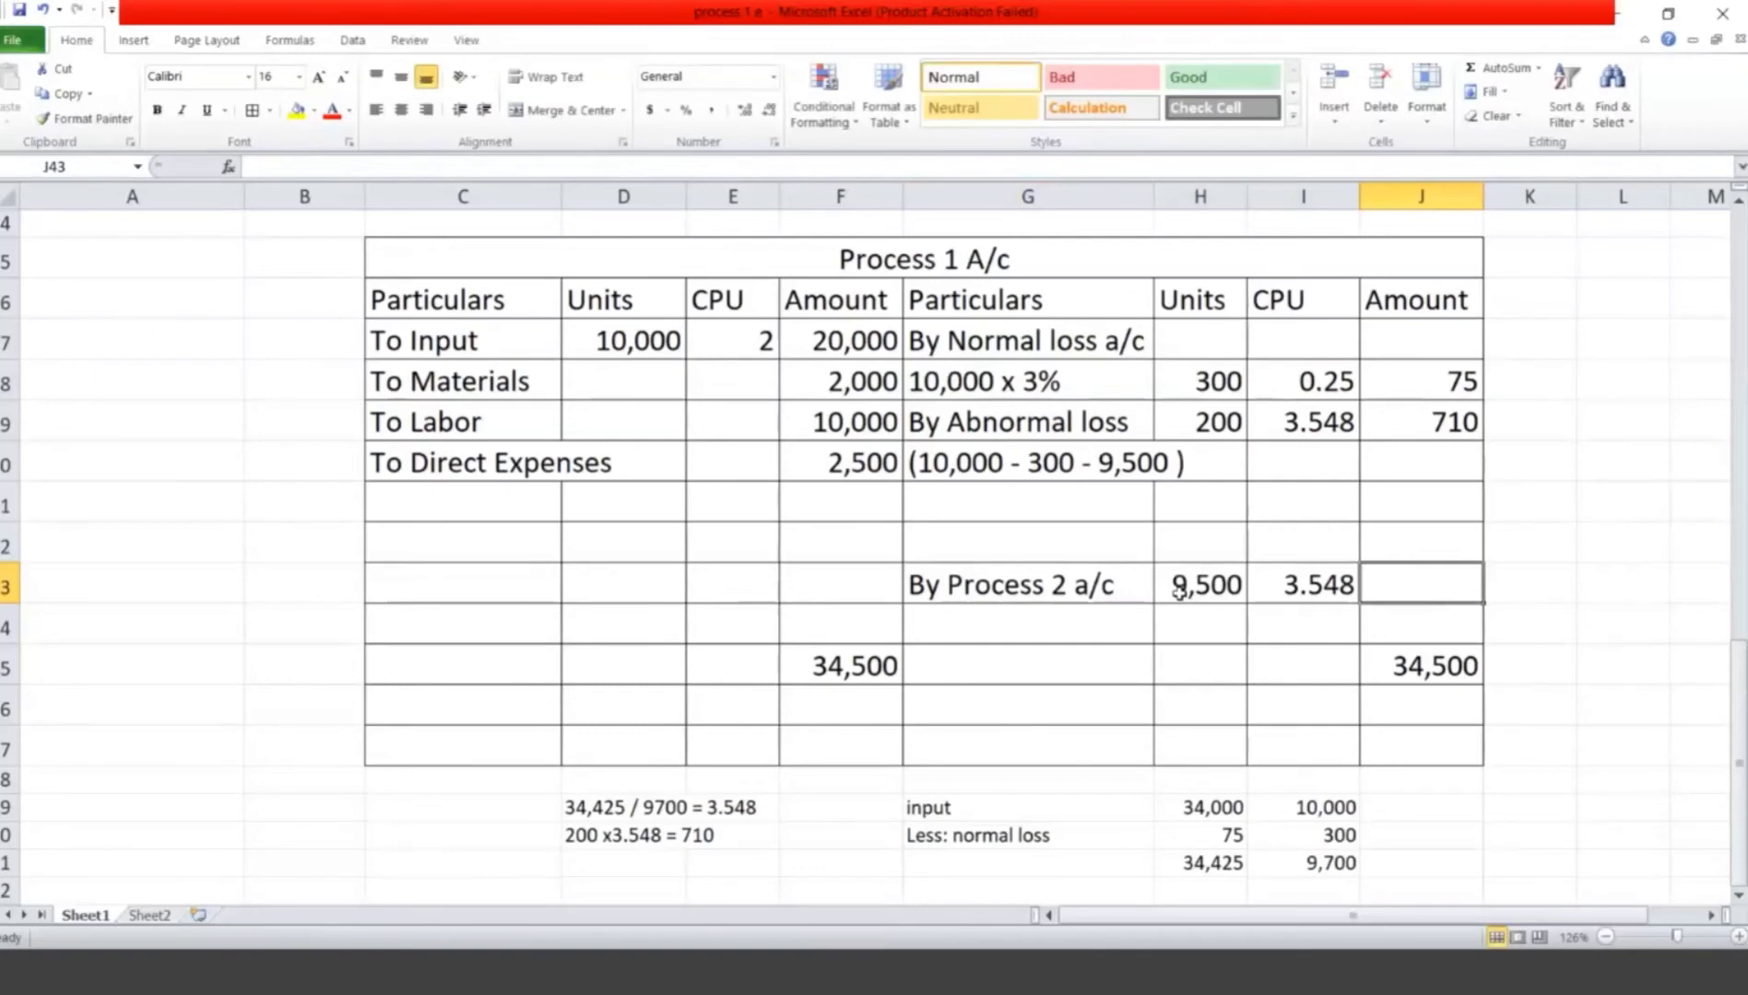
text(33.715)
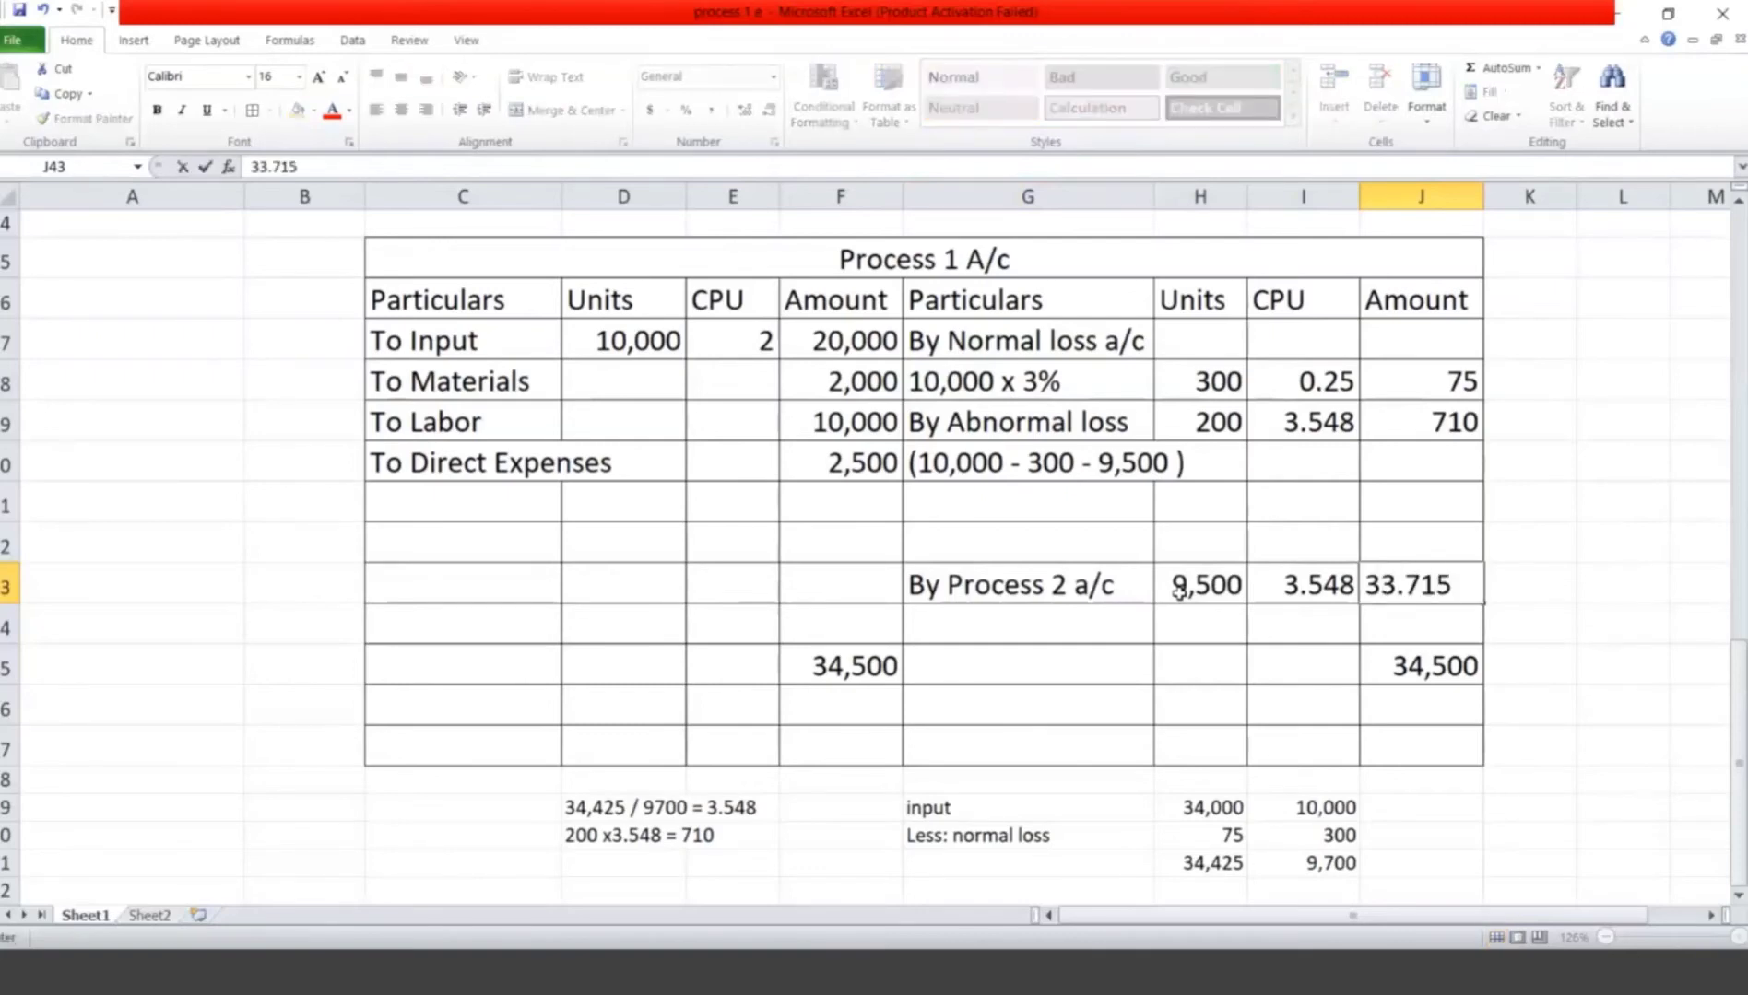
Step: Round the CPU in the By Process 2 a/c row to 3.55
click(1347, 593)
double_click(1348, 592)
key(BackSpace)
key(BackSpace)
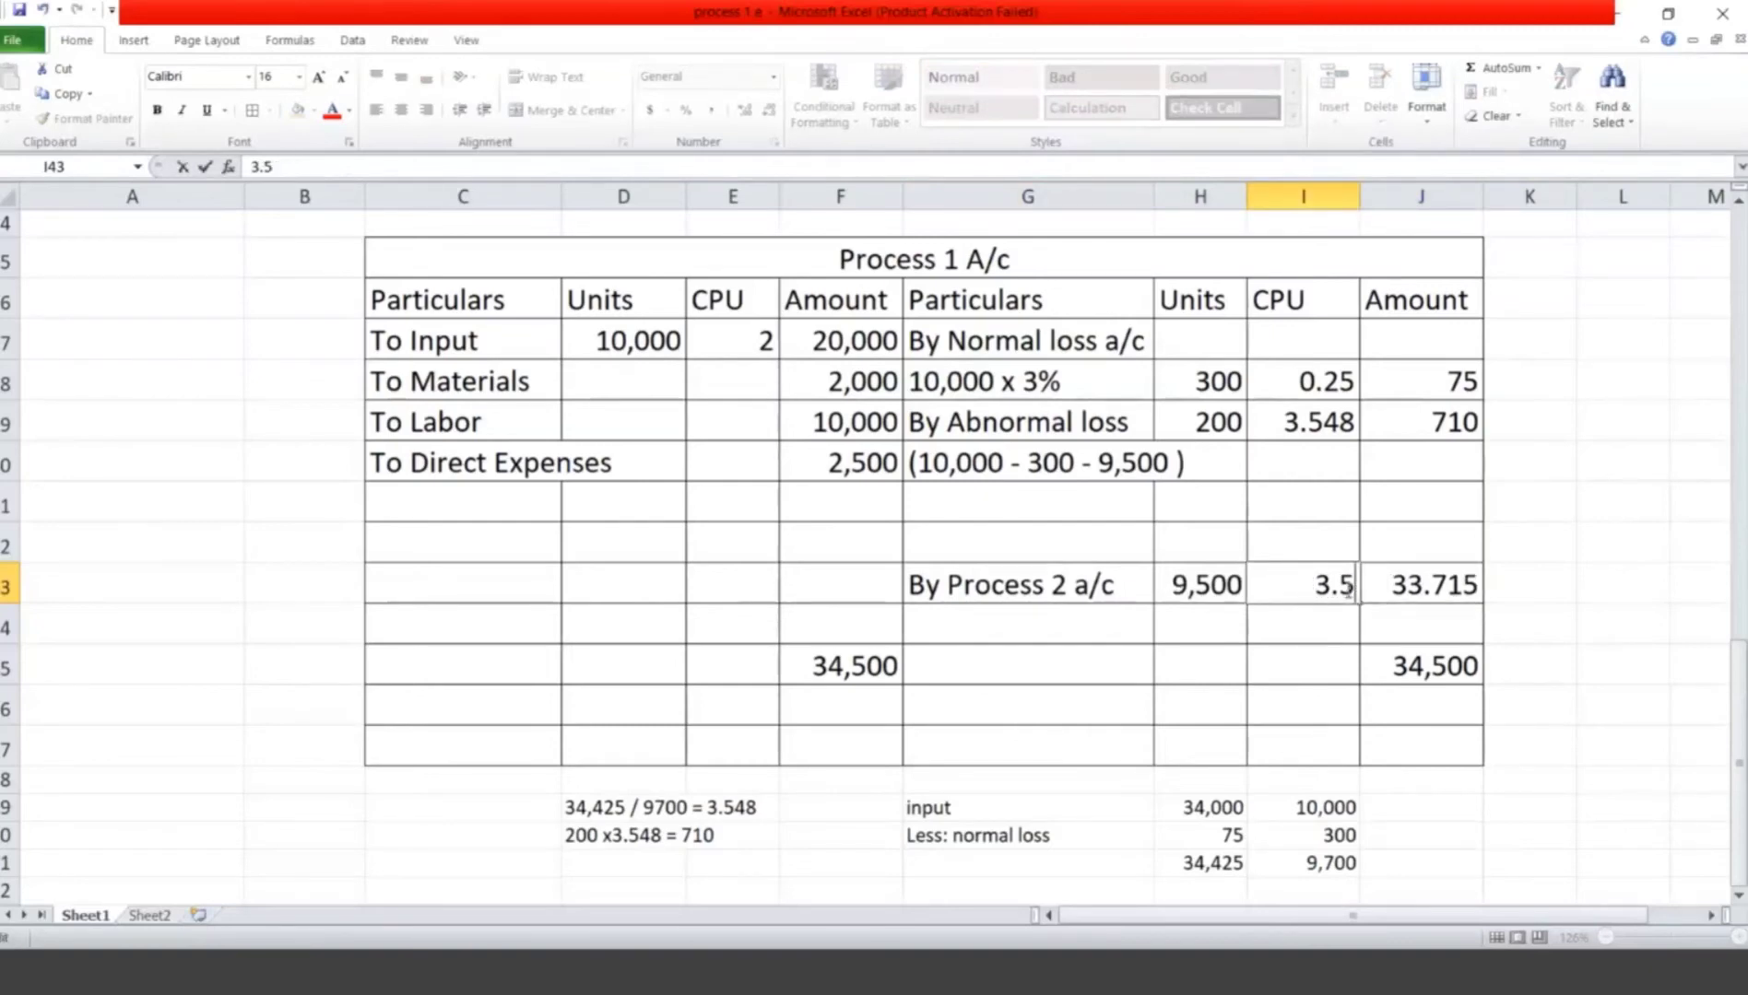
text(5)
Step: Round the CPU in the By Abnormal loss row of Process 1 A/c to 3.55
click(1347, 423)
double_click(1347, 422)
key(BackSpace)
key(BackSpace)
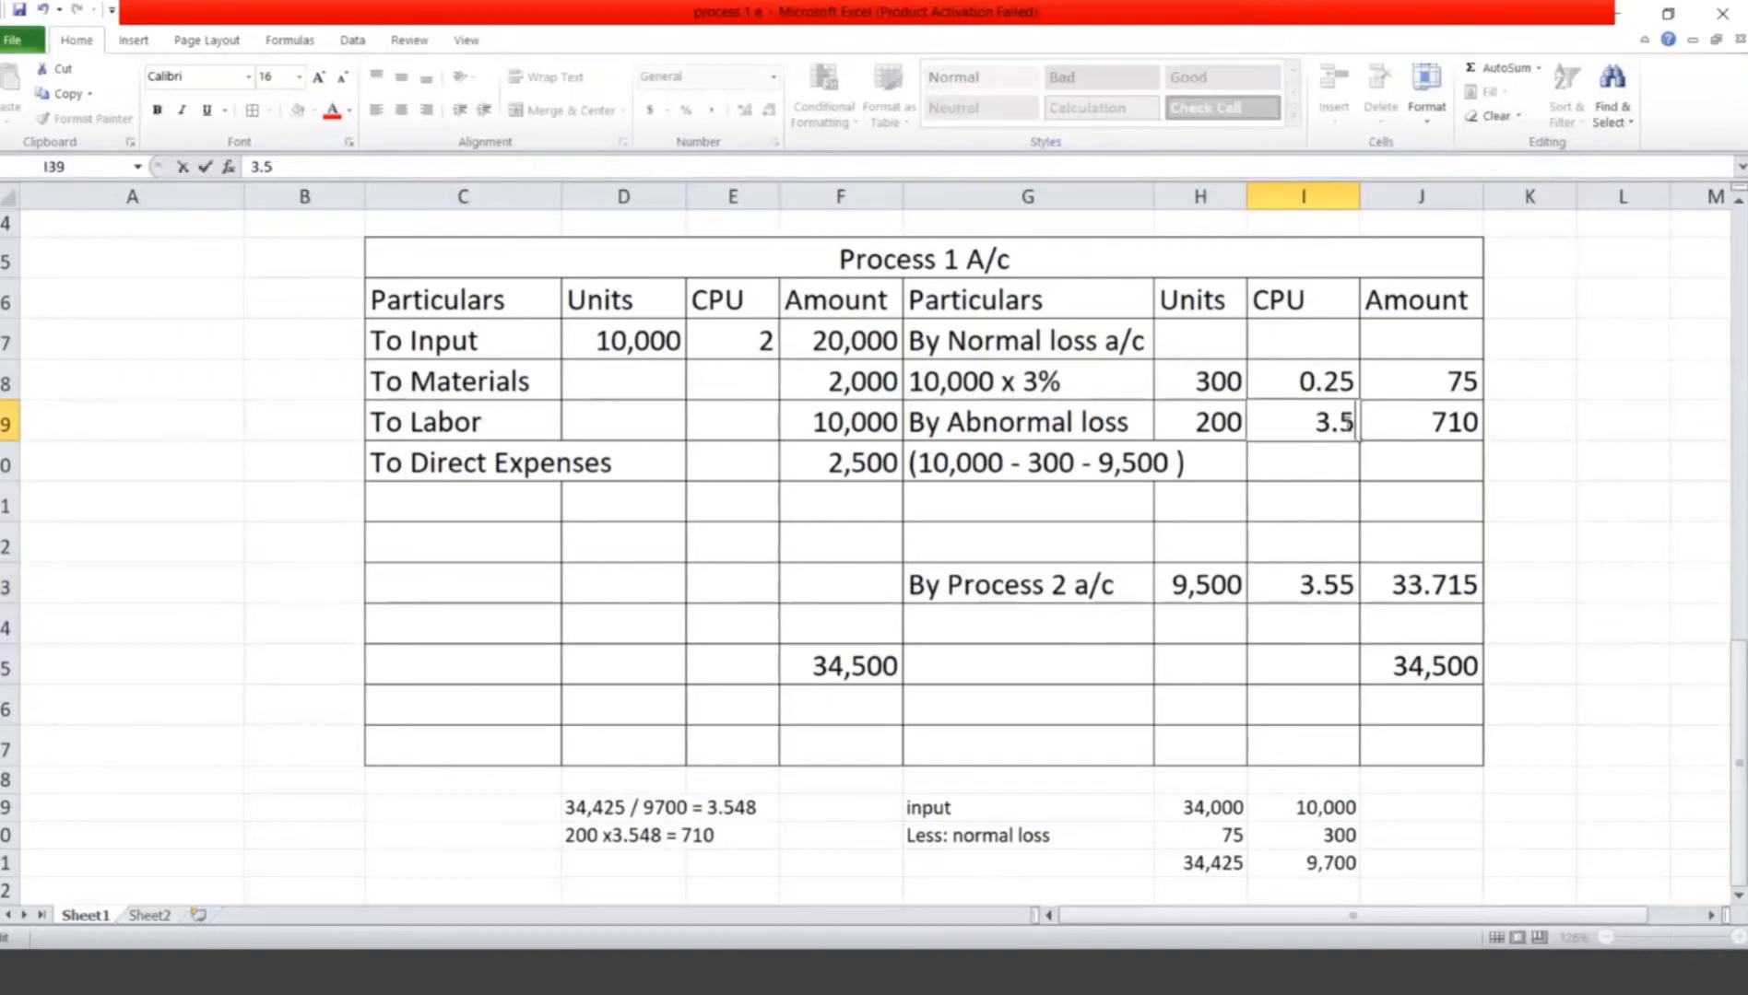
text(5)
key(ctrl+Return)
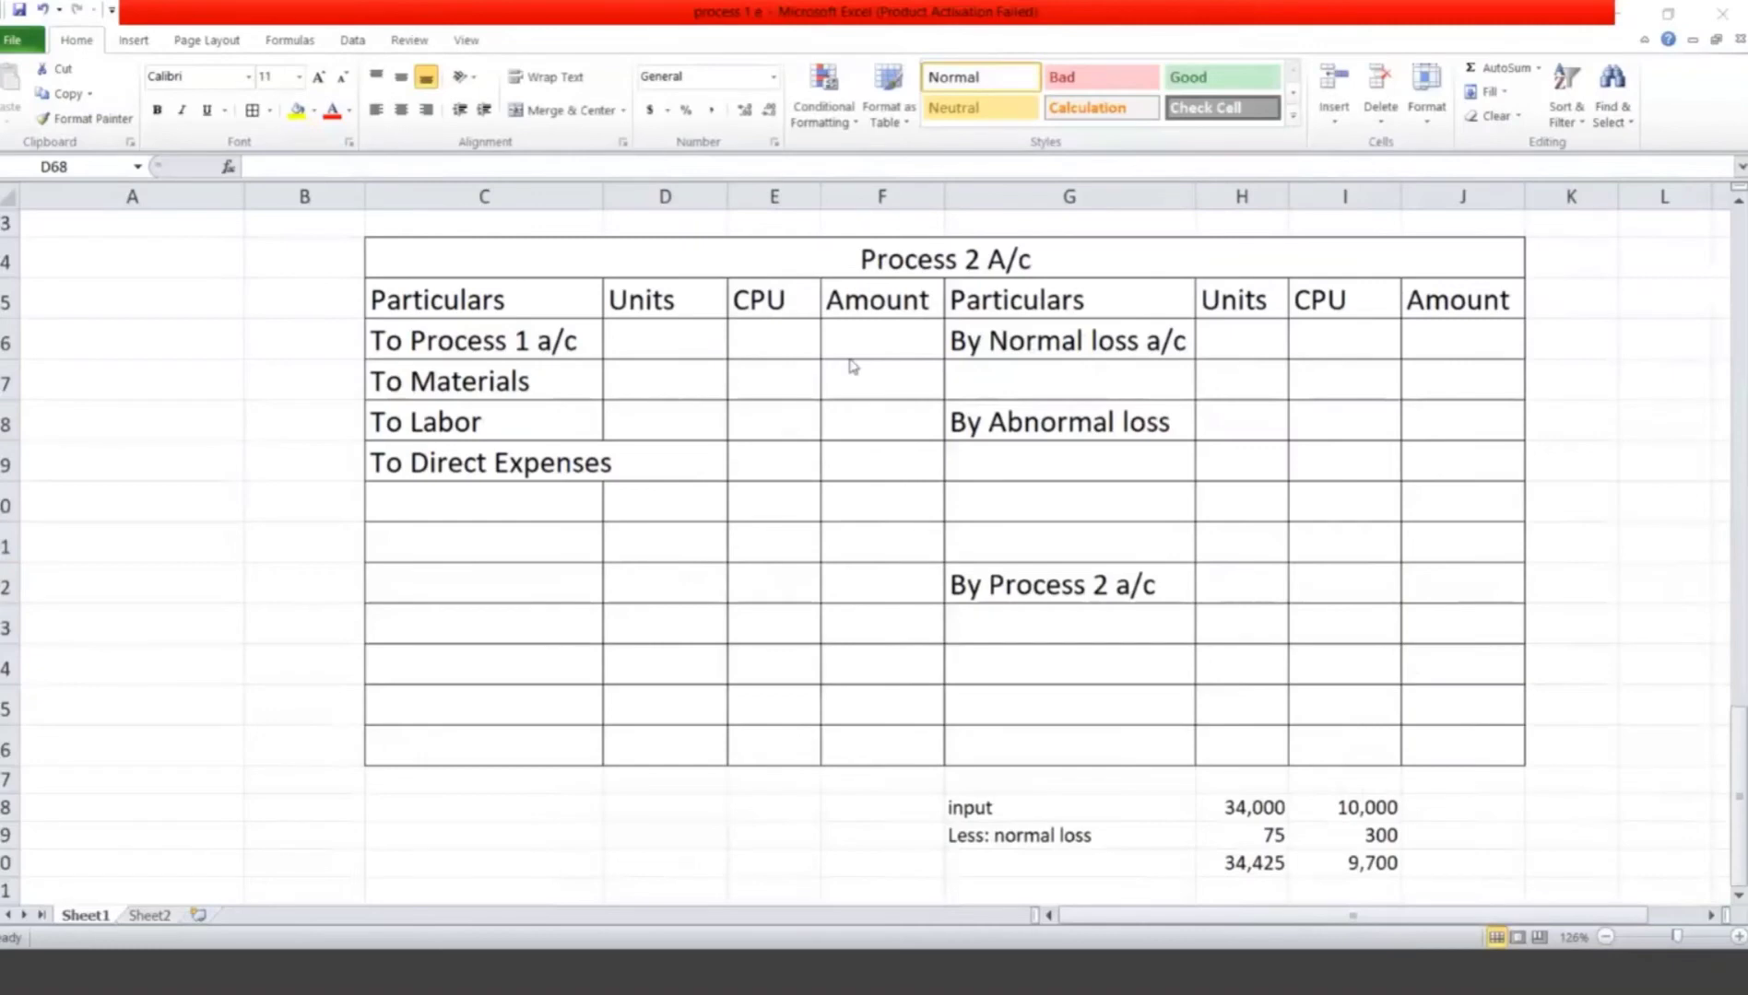
Step: Fill in the To Process 1 a/c row of Process 2 A/c with 9,500 units, CPU 3.55 and amount 33,715
click(632, 333)
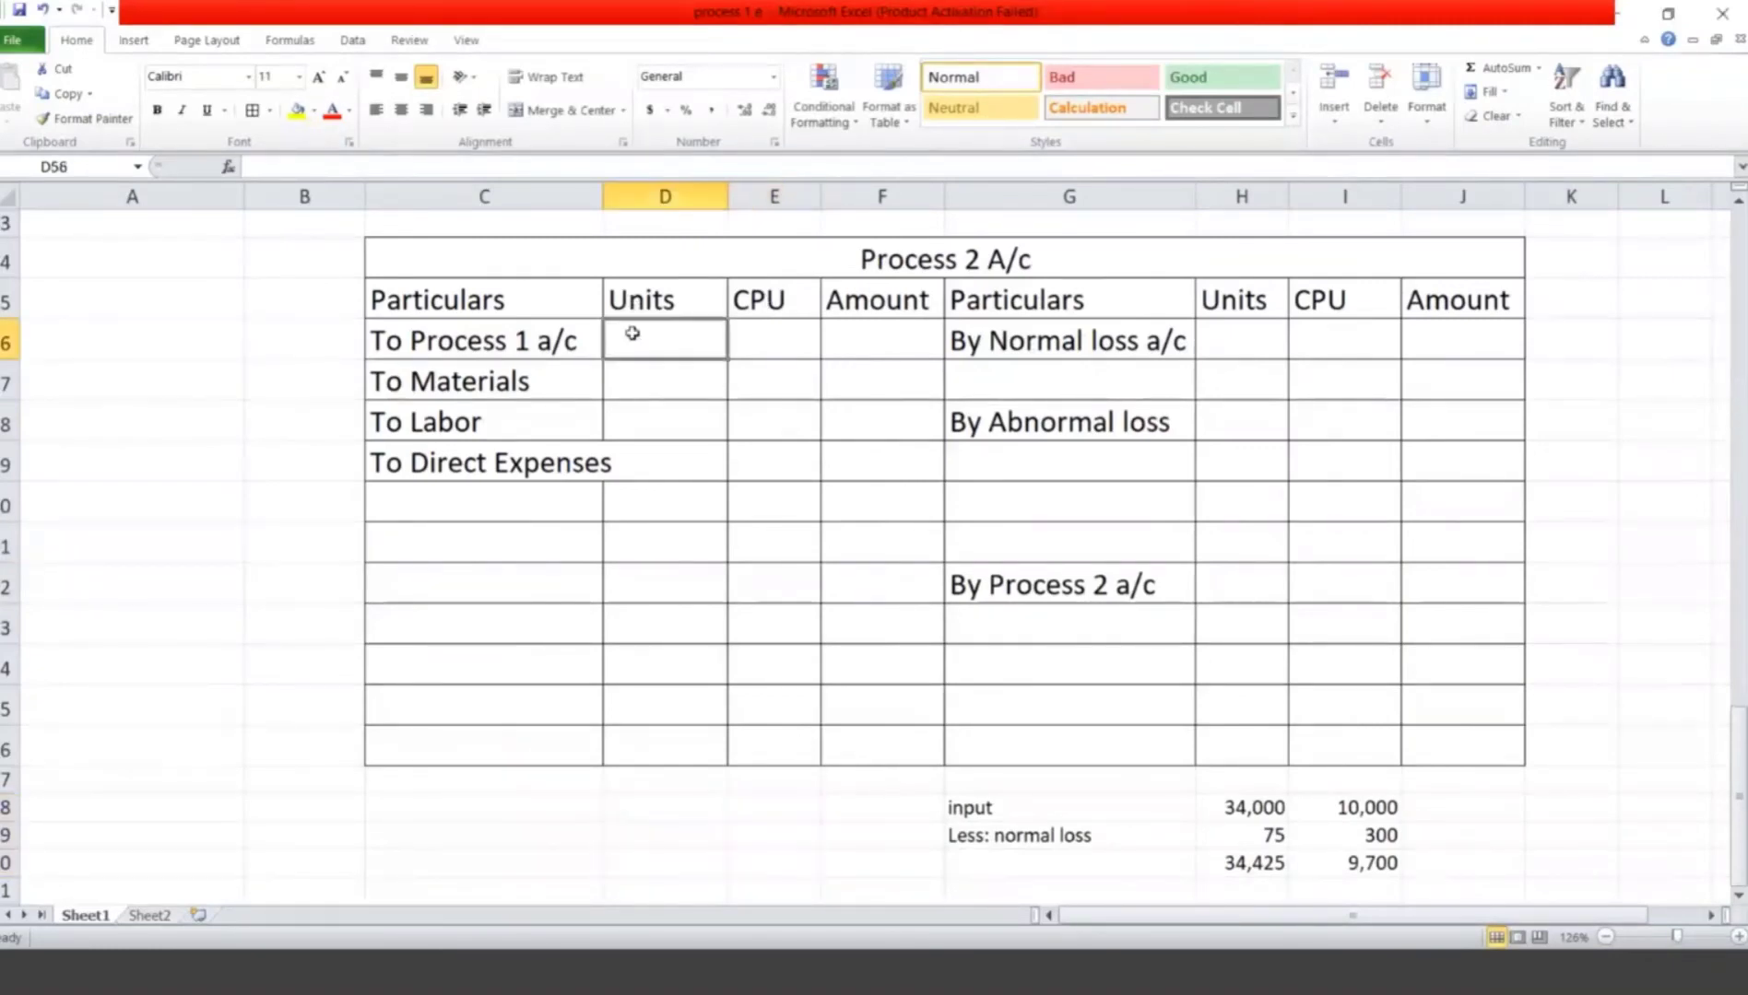
text(9,500)
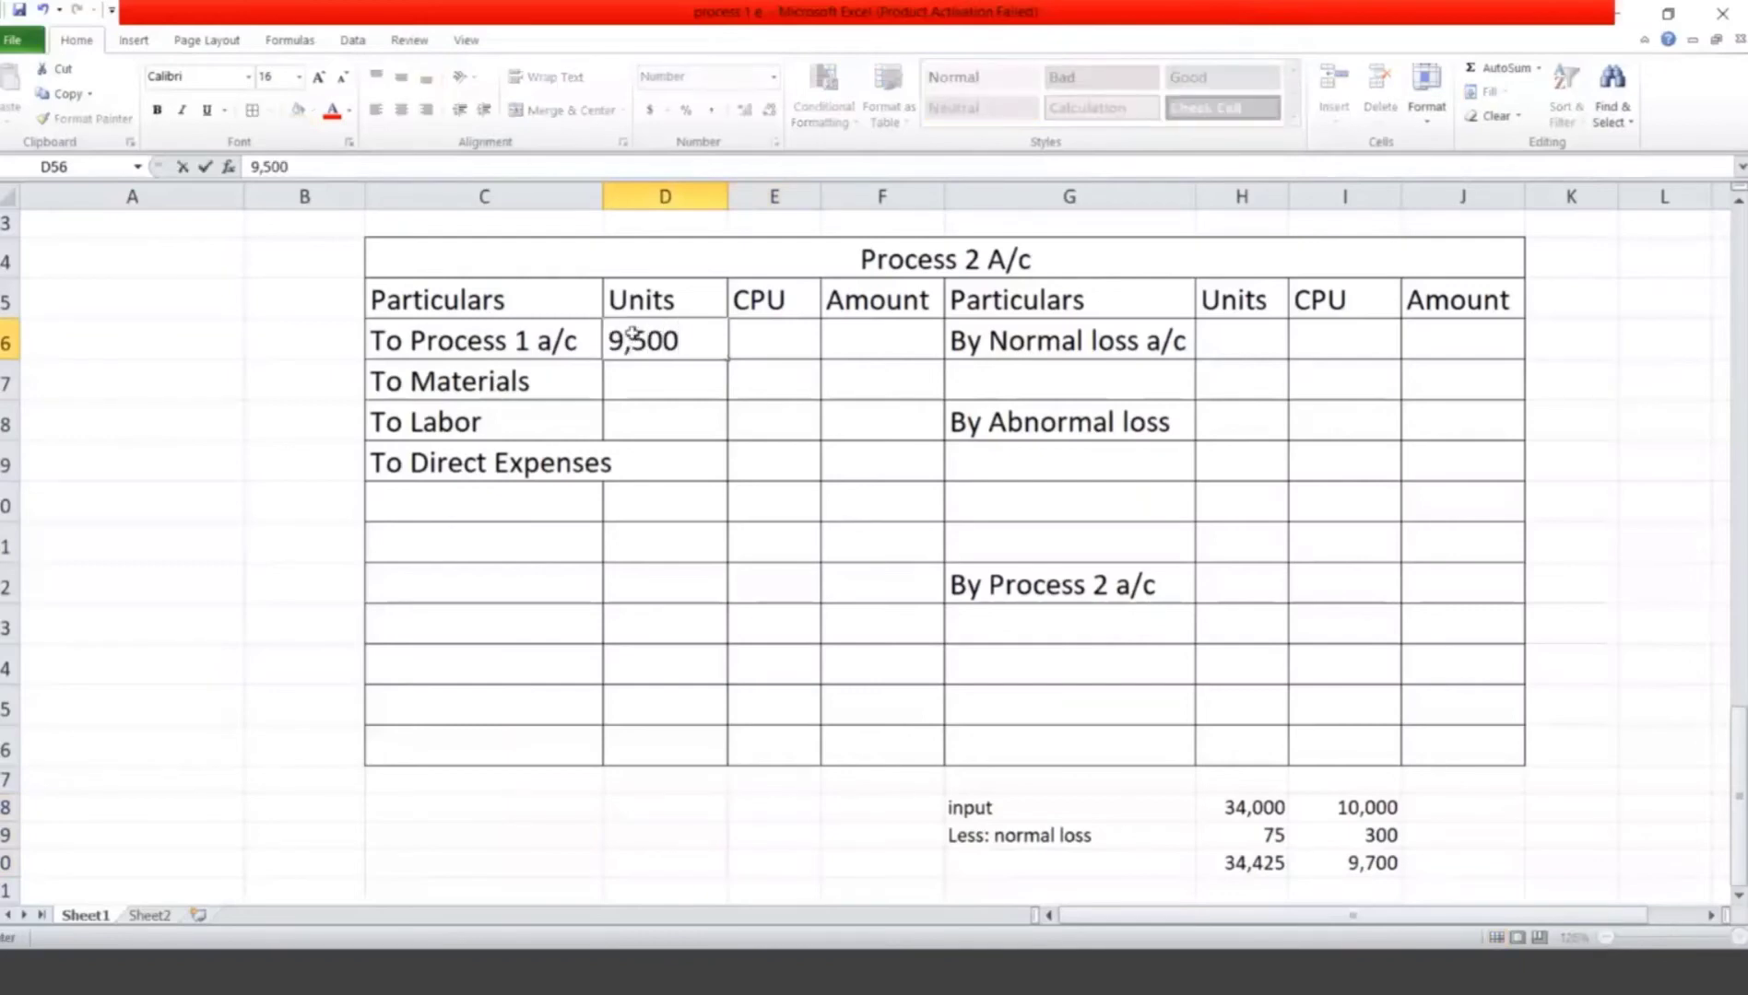
key(Tab)
text(3)
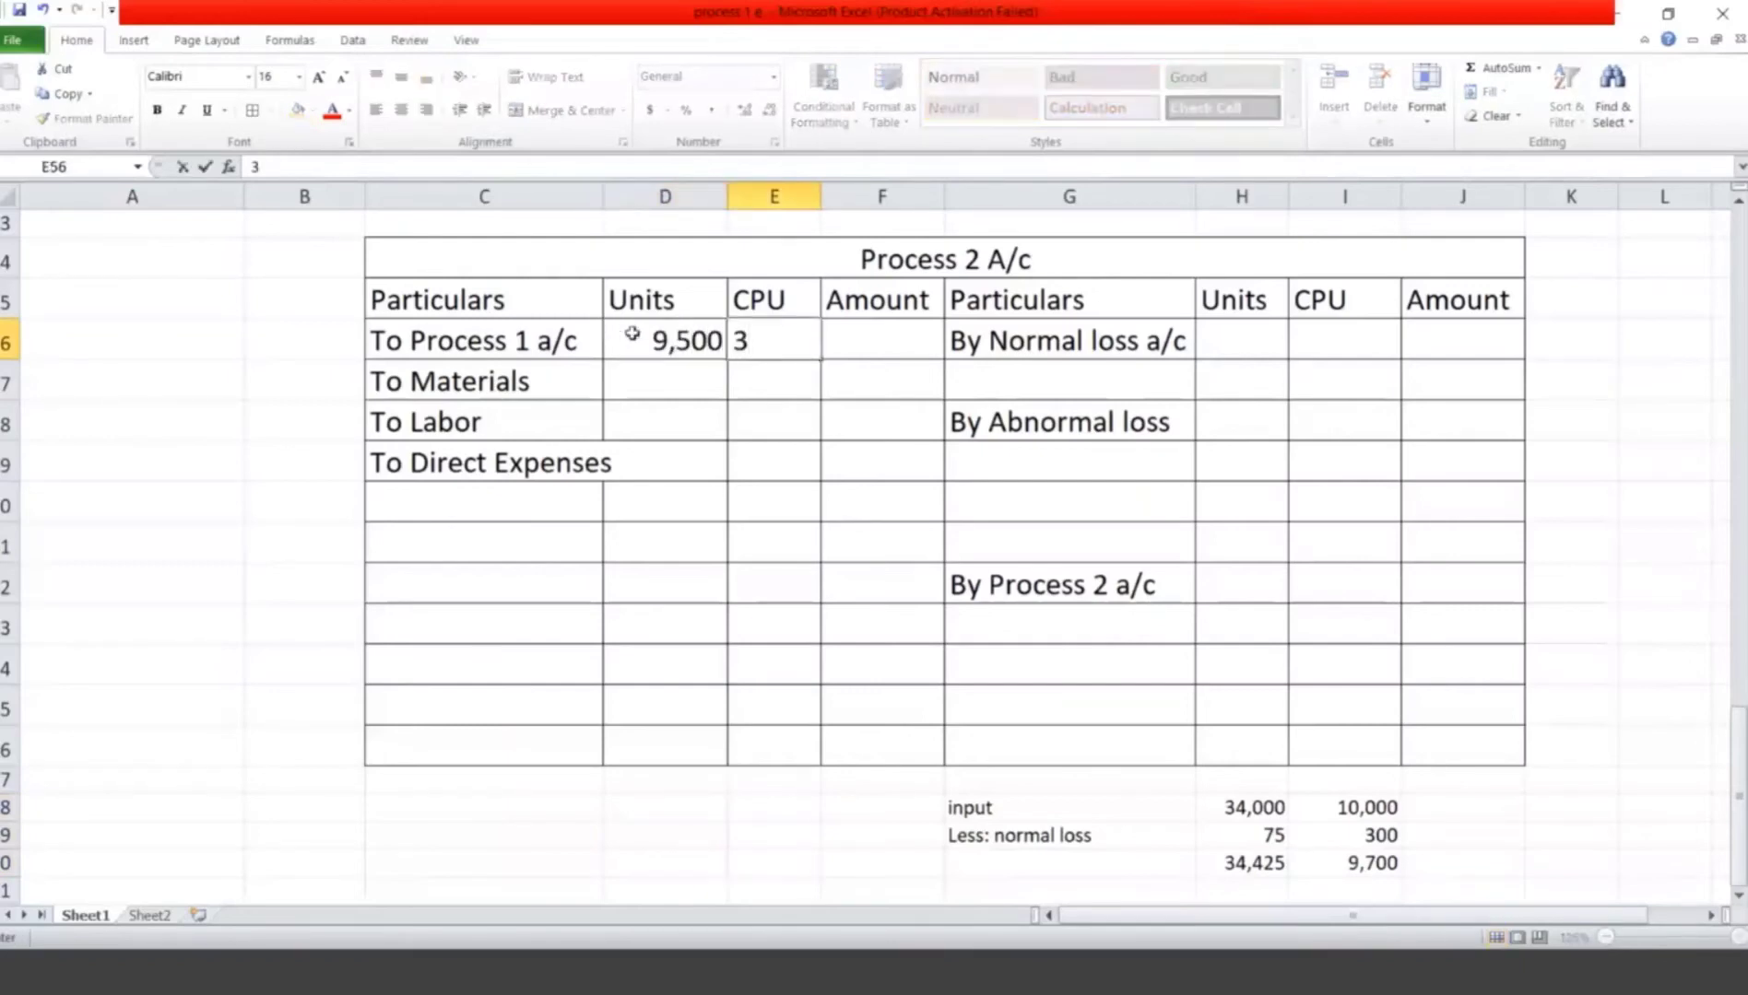
text(.55)
key(Tab)
text(33,715)
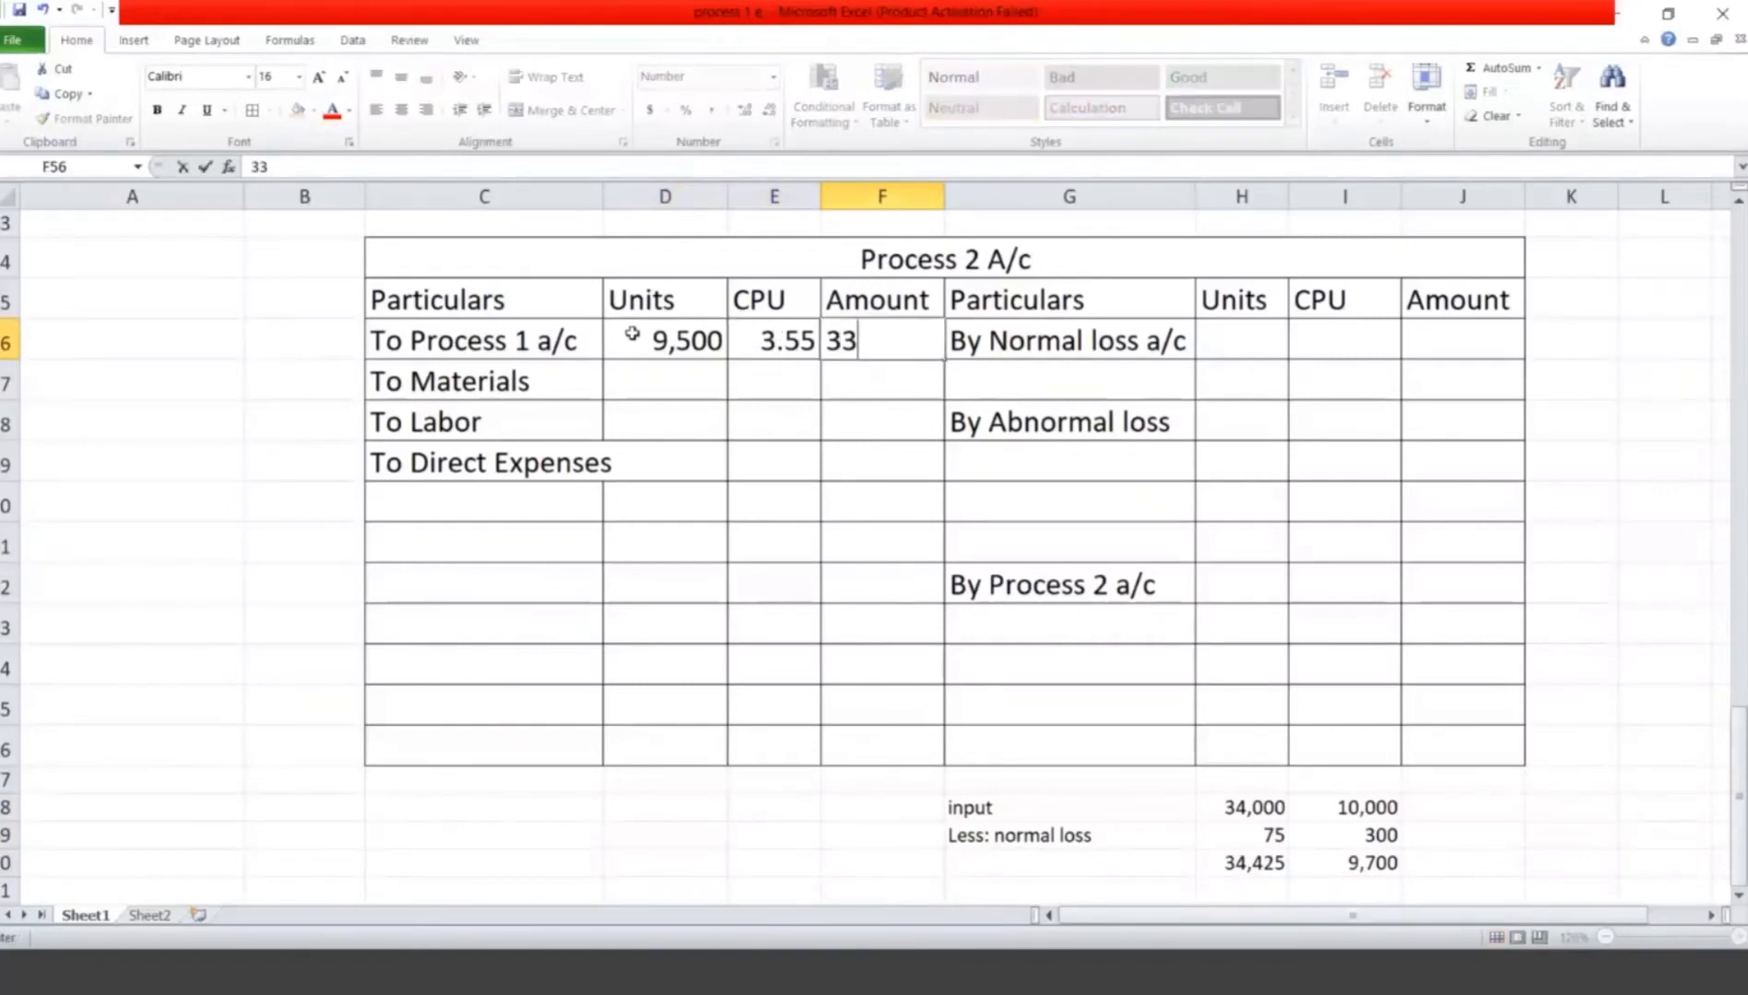
key(Return)
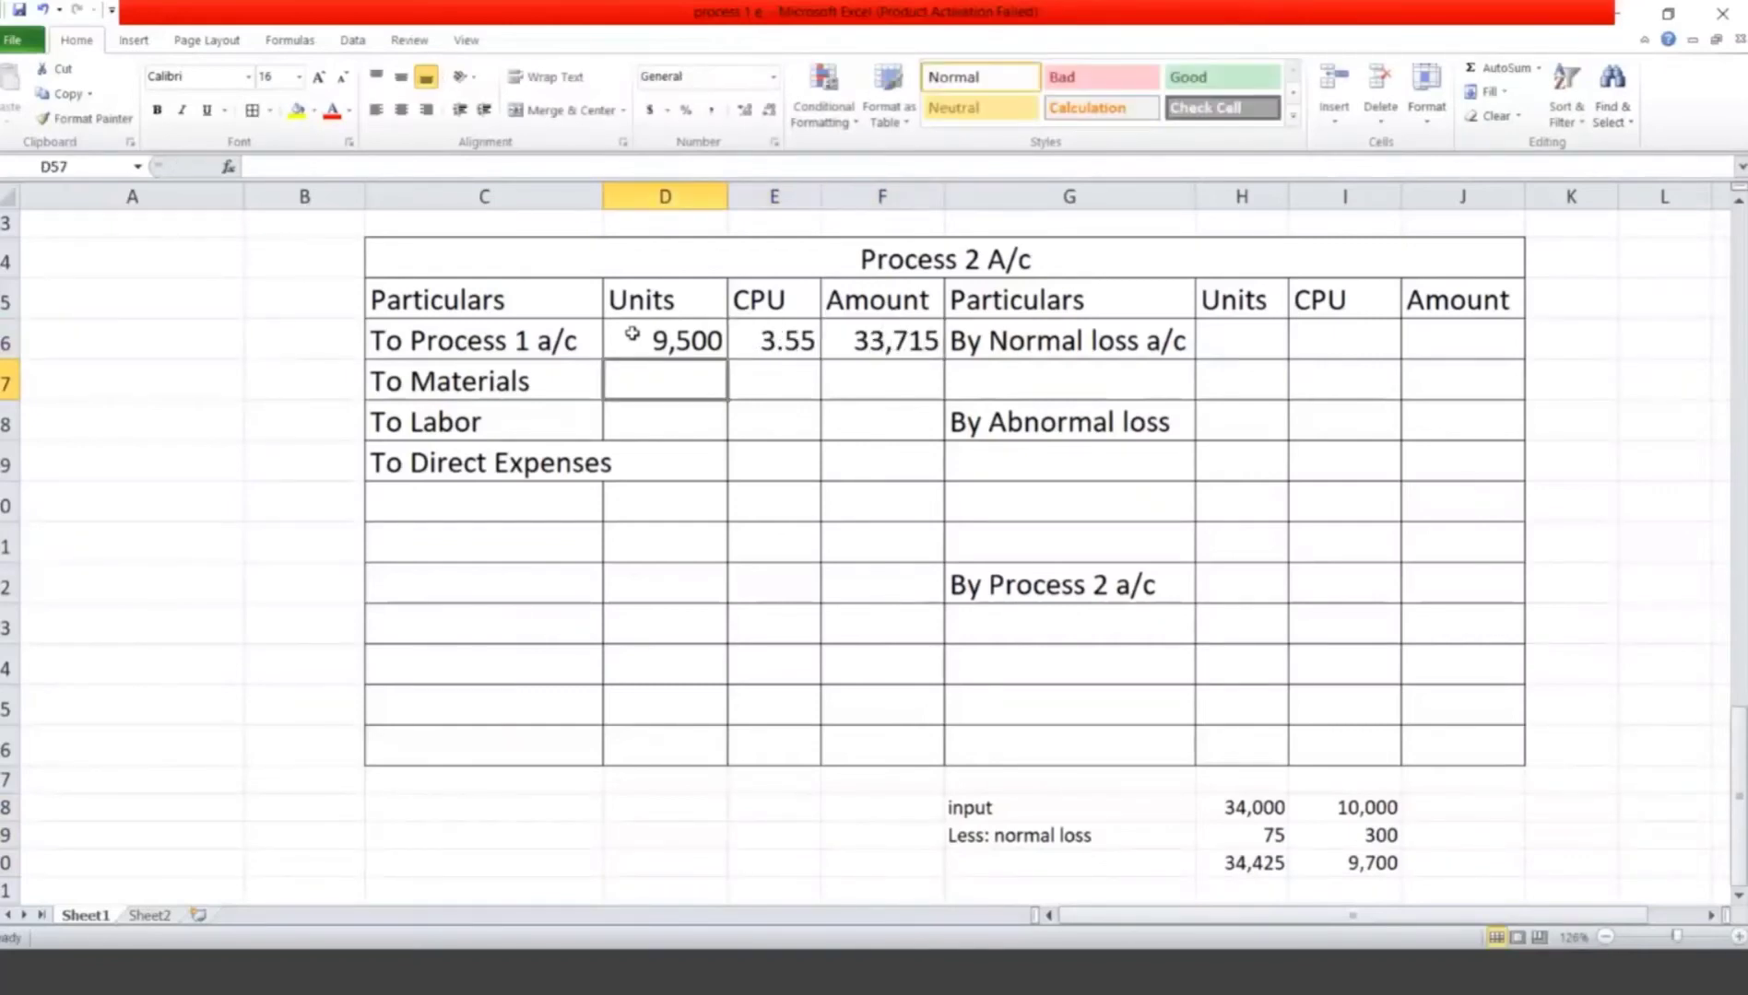
Step: Enter the Process 2 A/c amounts 3,000 for To Materials and 16,000 for To Labor
key(Right)
key(Right)
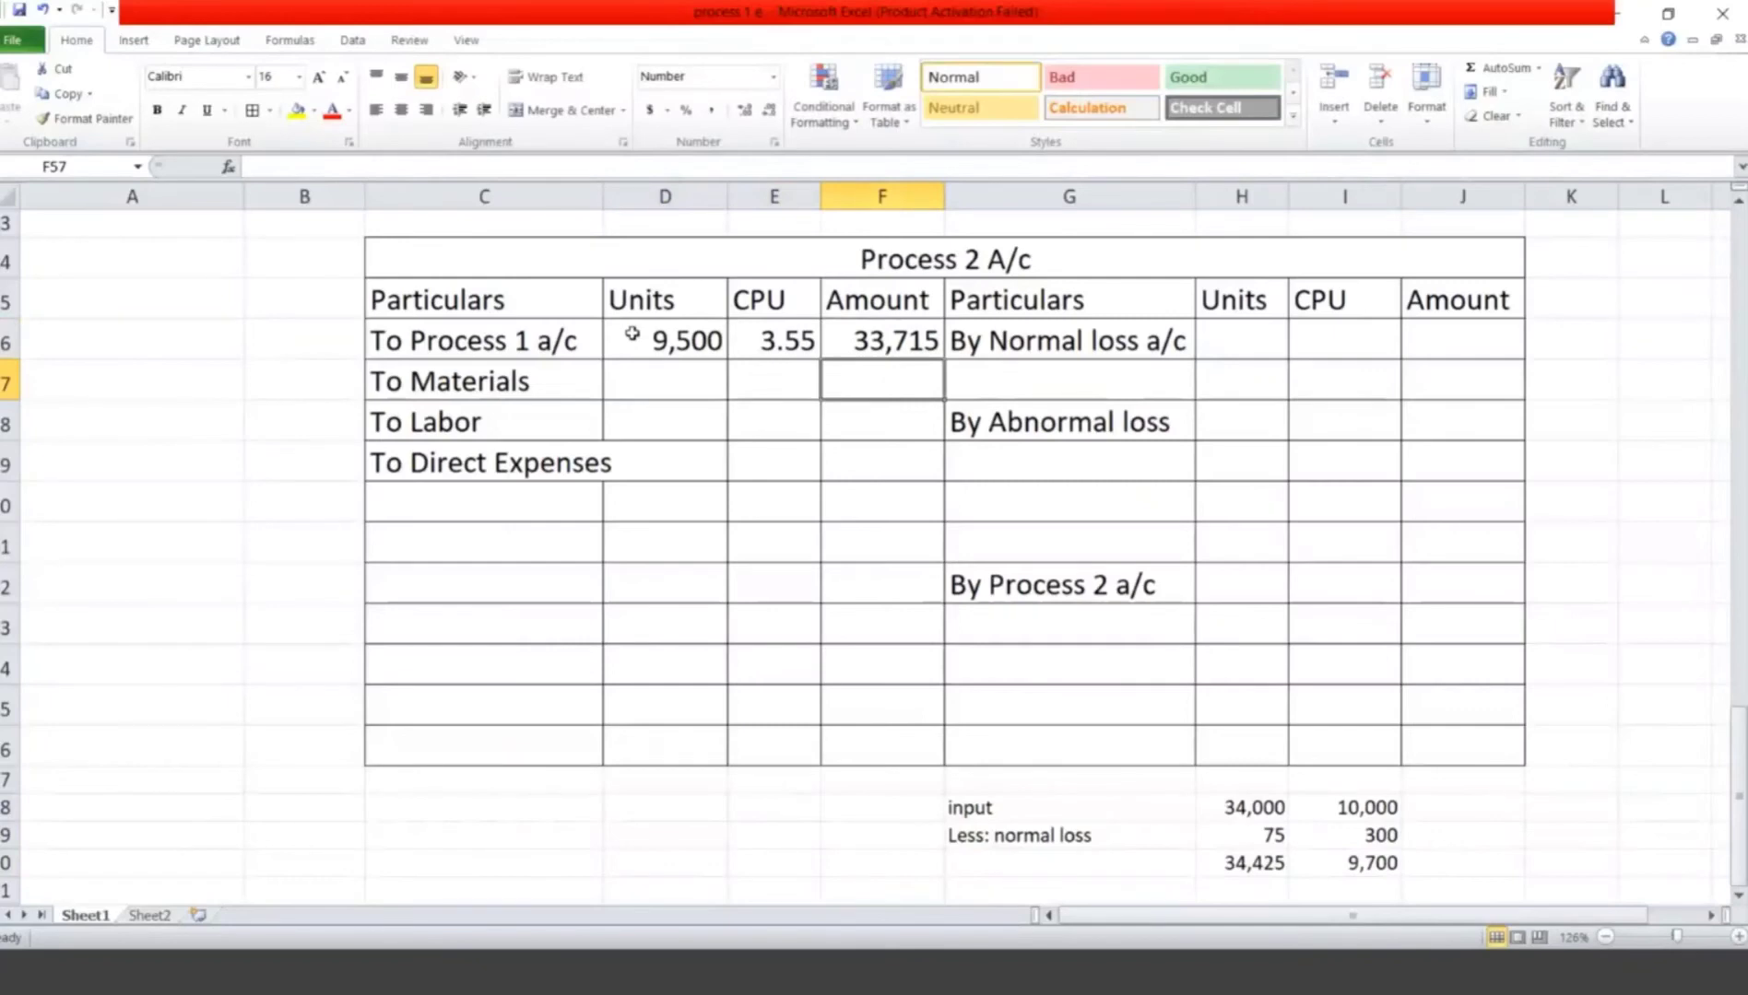
text(3,000)
key(Return)
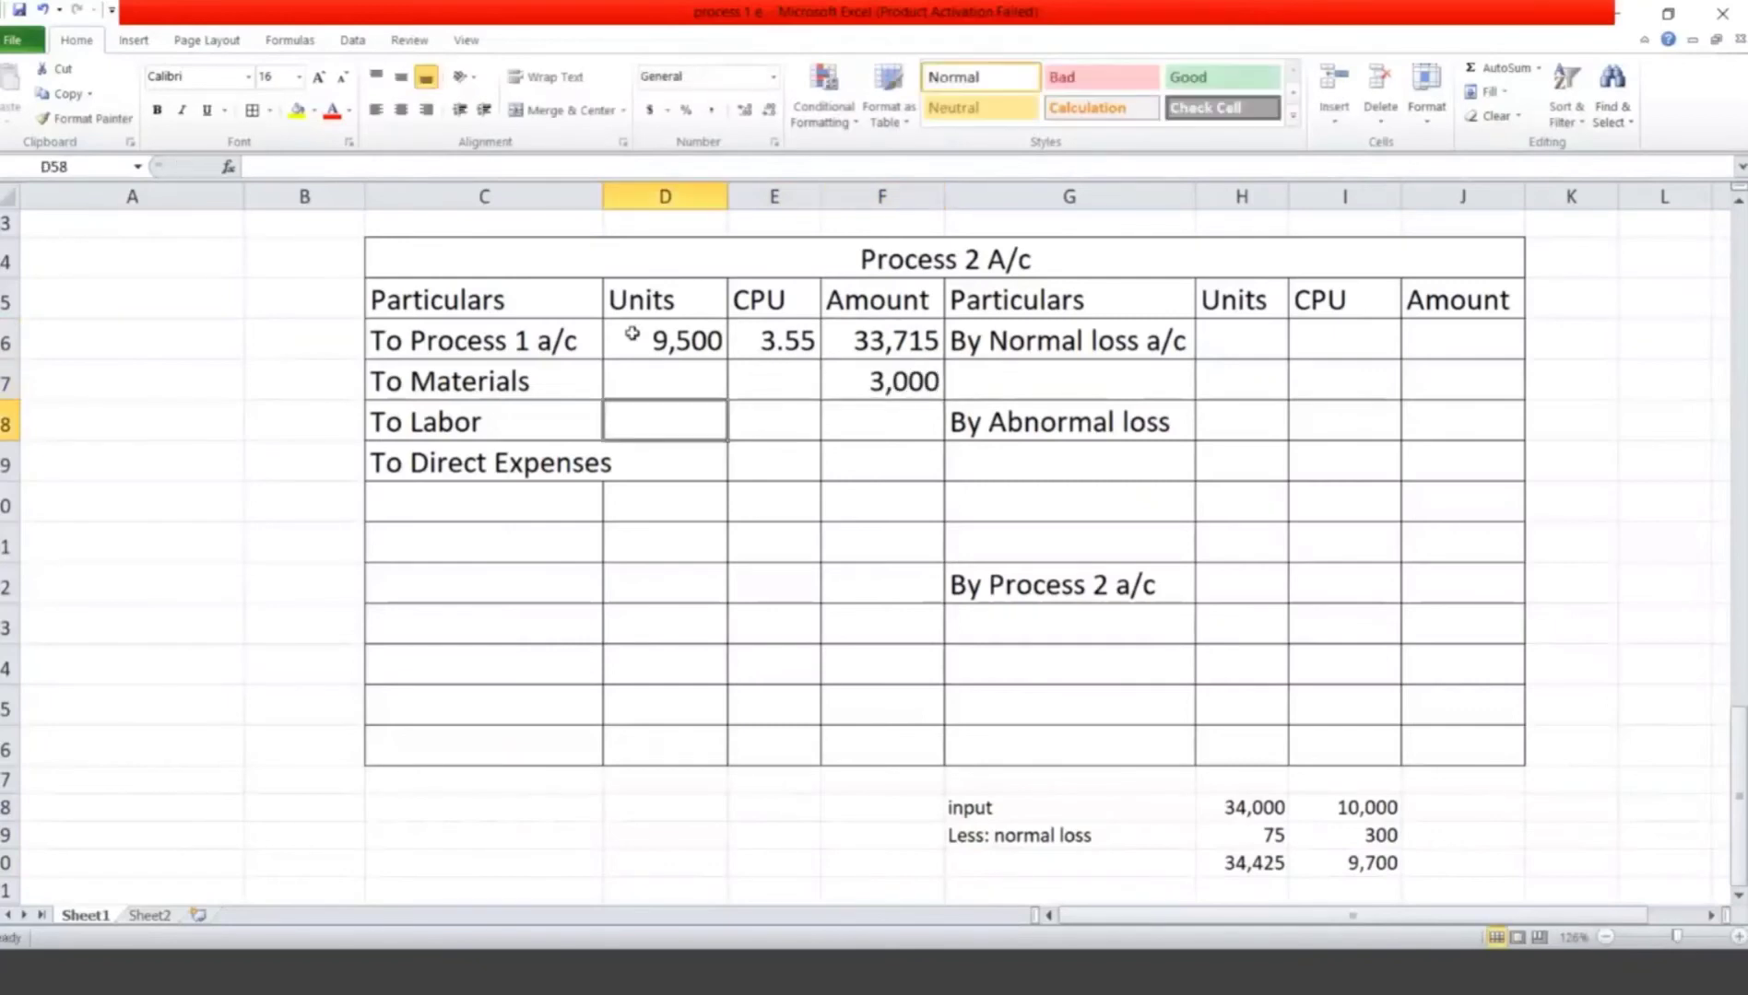
key(Right)
key(Right)
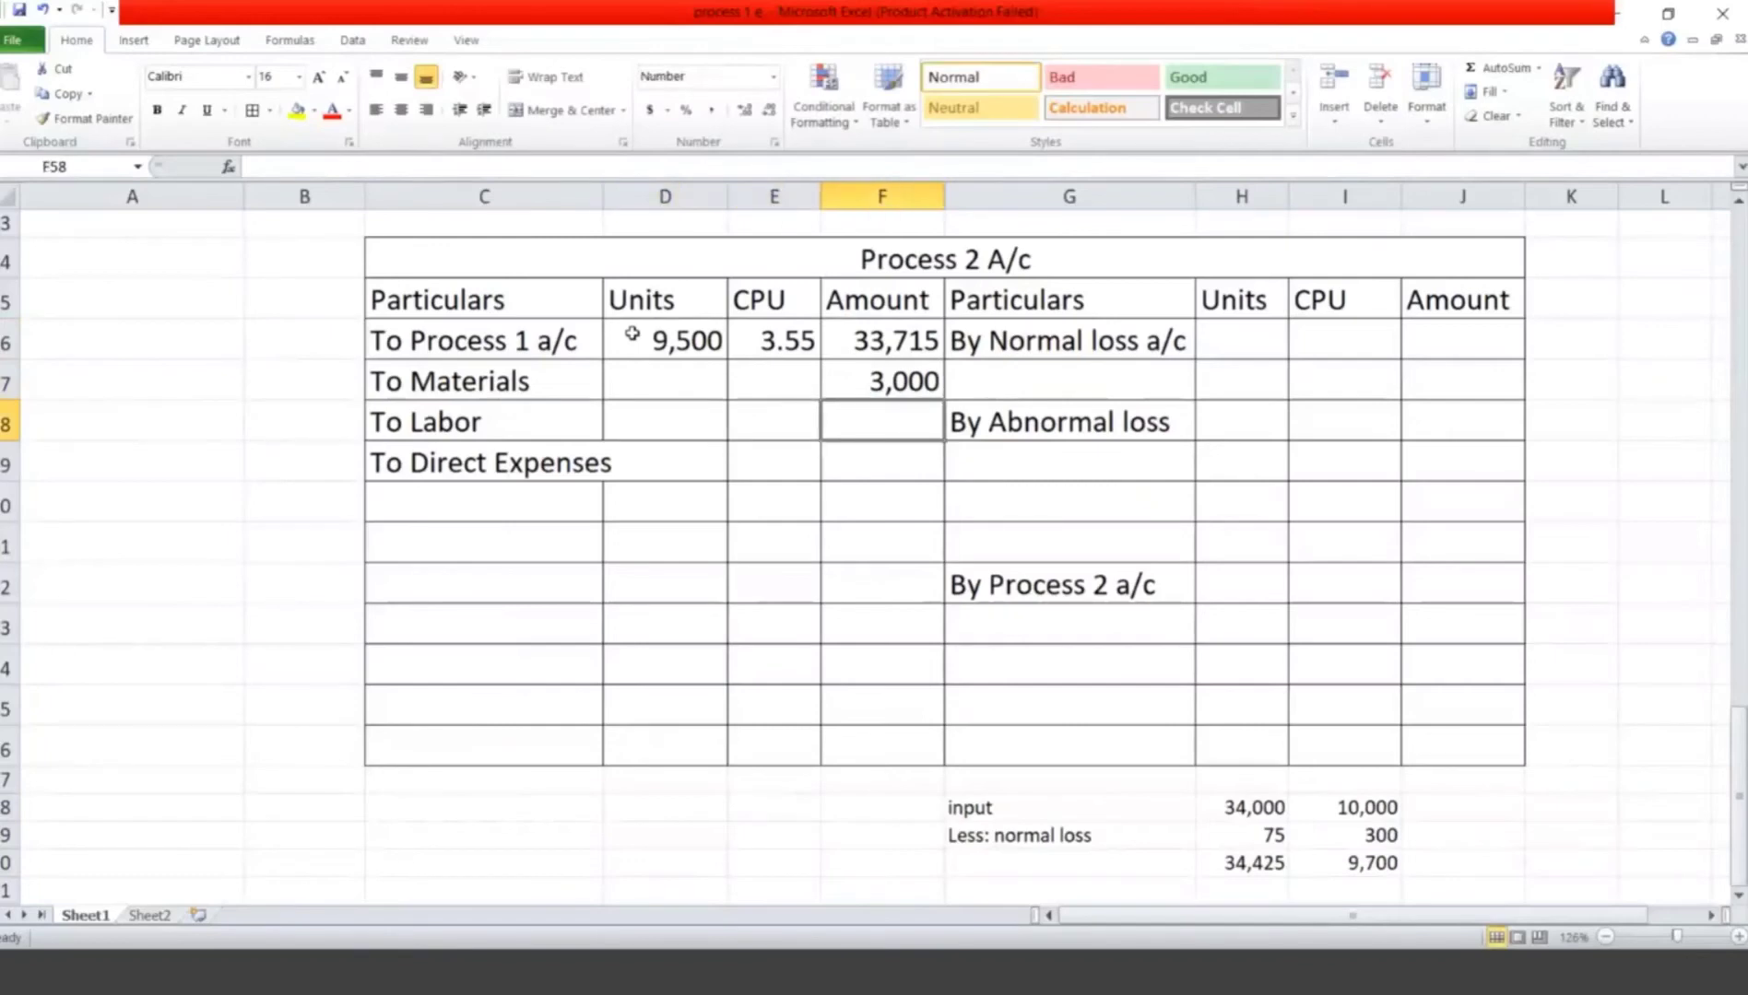
text(16,000)
key(Return)
Step: Enter 2,400 as the To Direct Expenses amount in Process 2 A/c
key(Right)
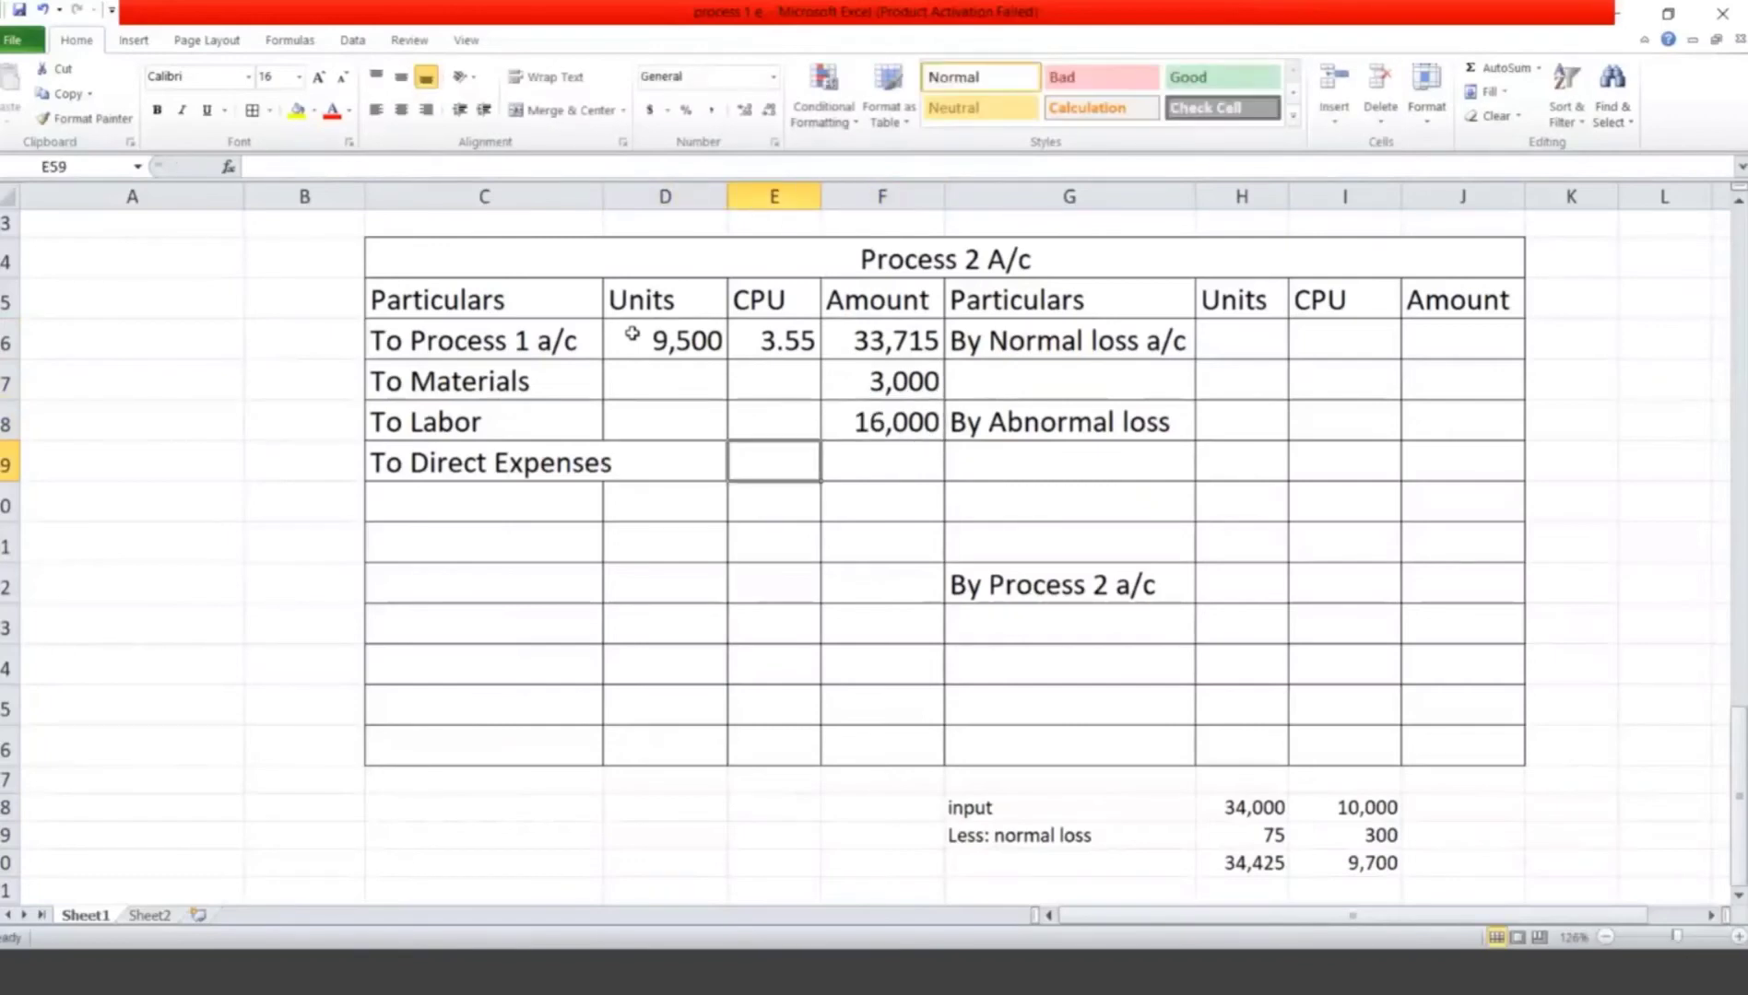
key(Right)
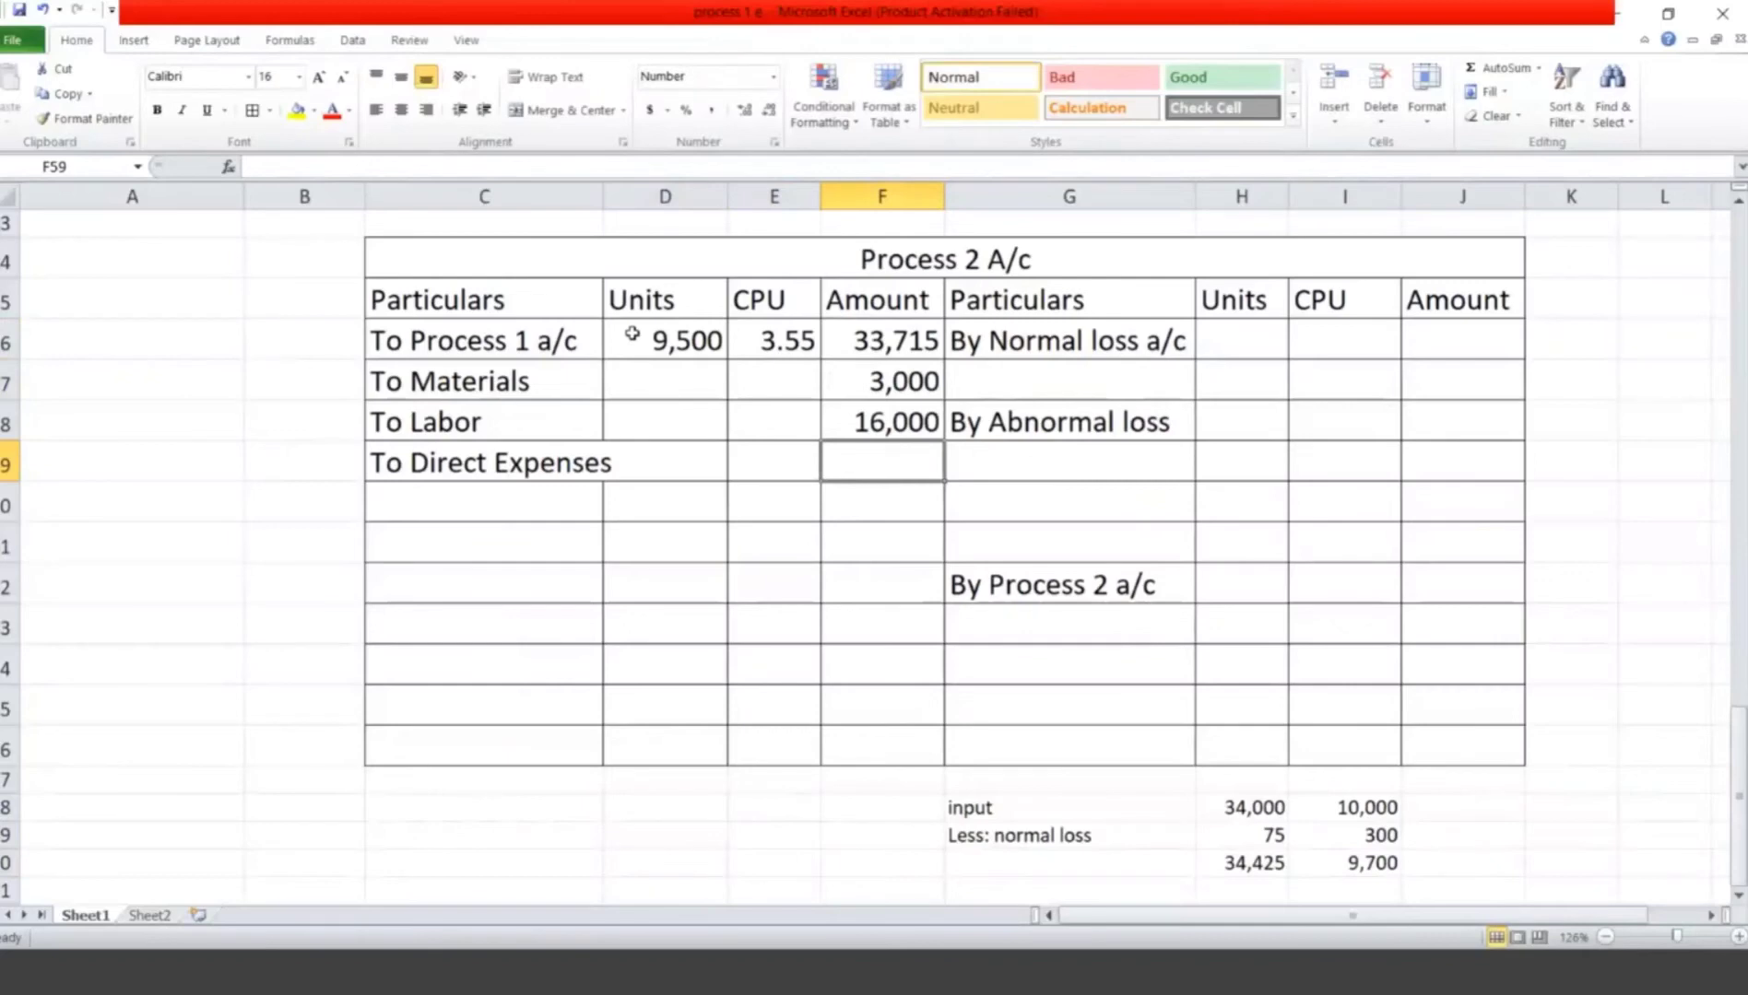
text(2,4)
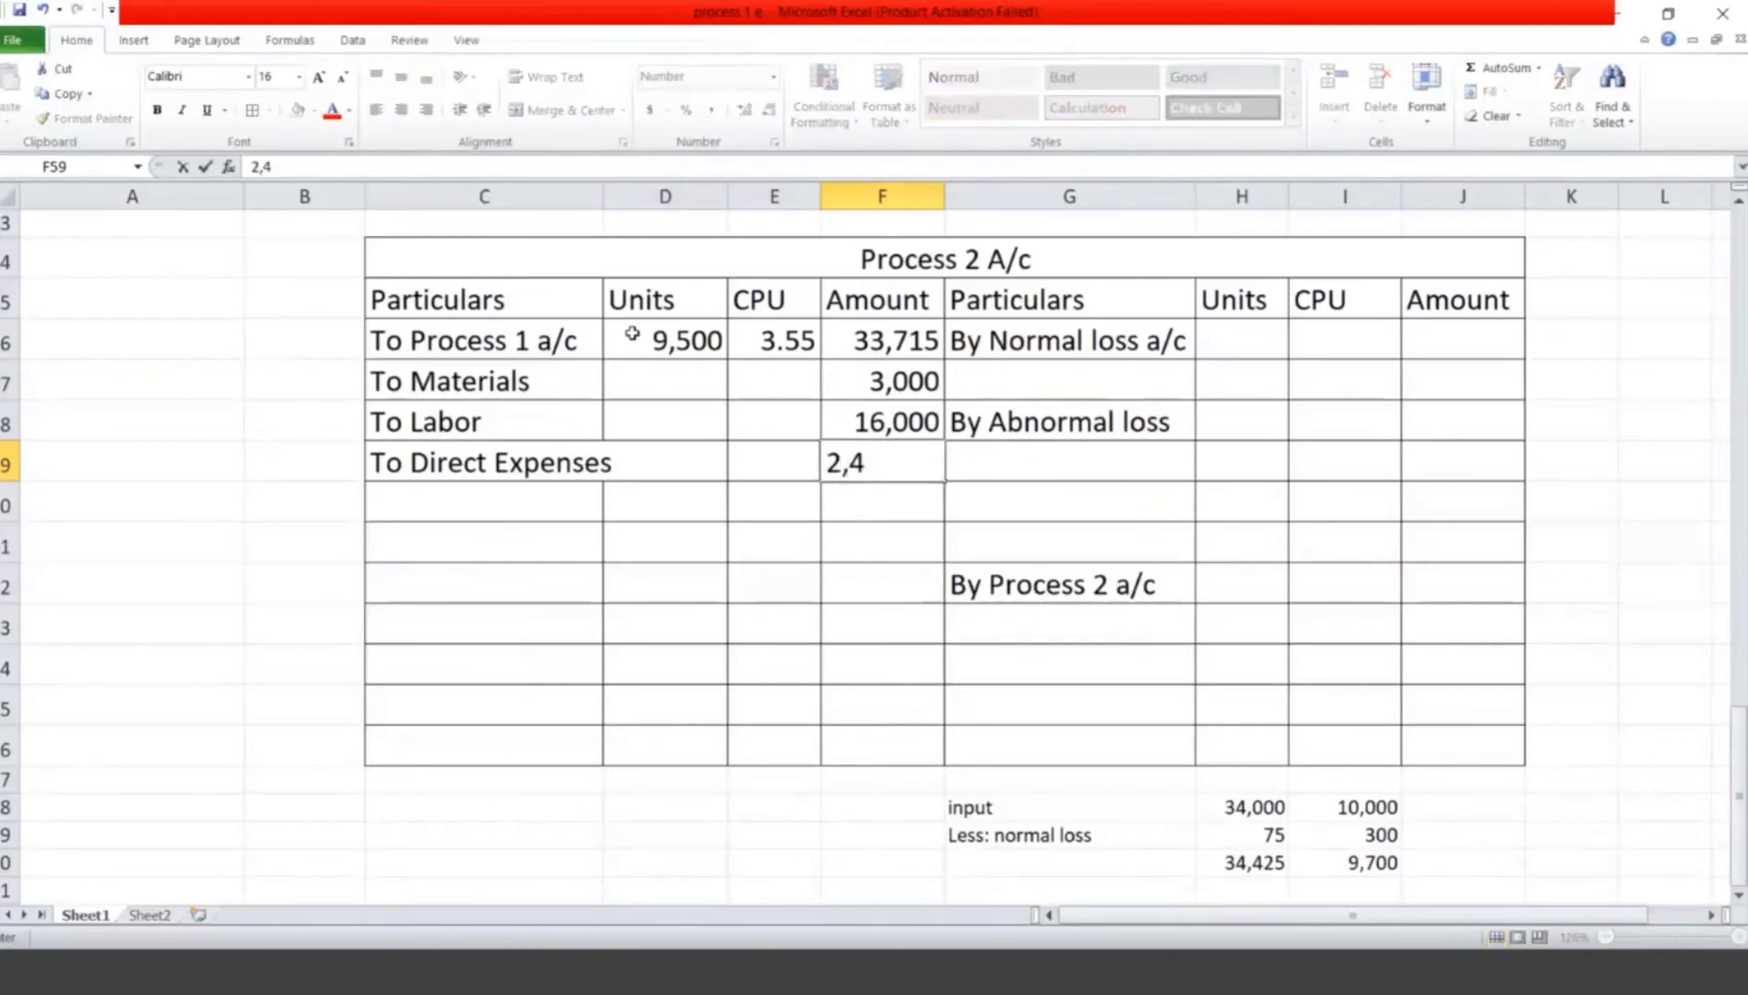
text(00)
key(Right)
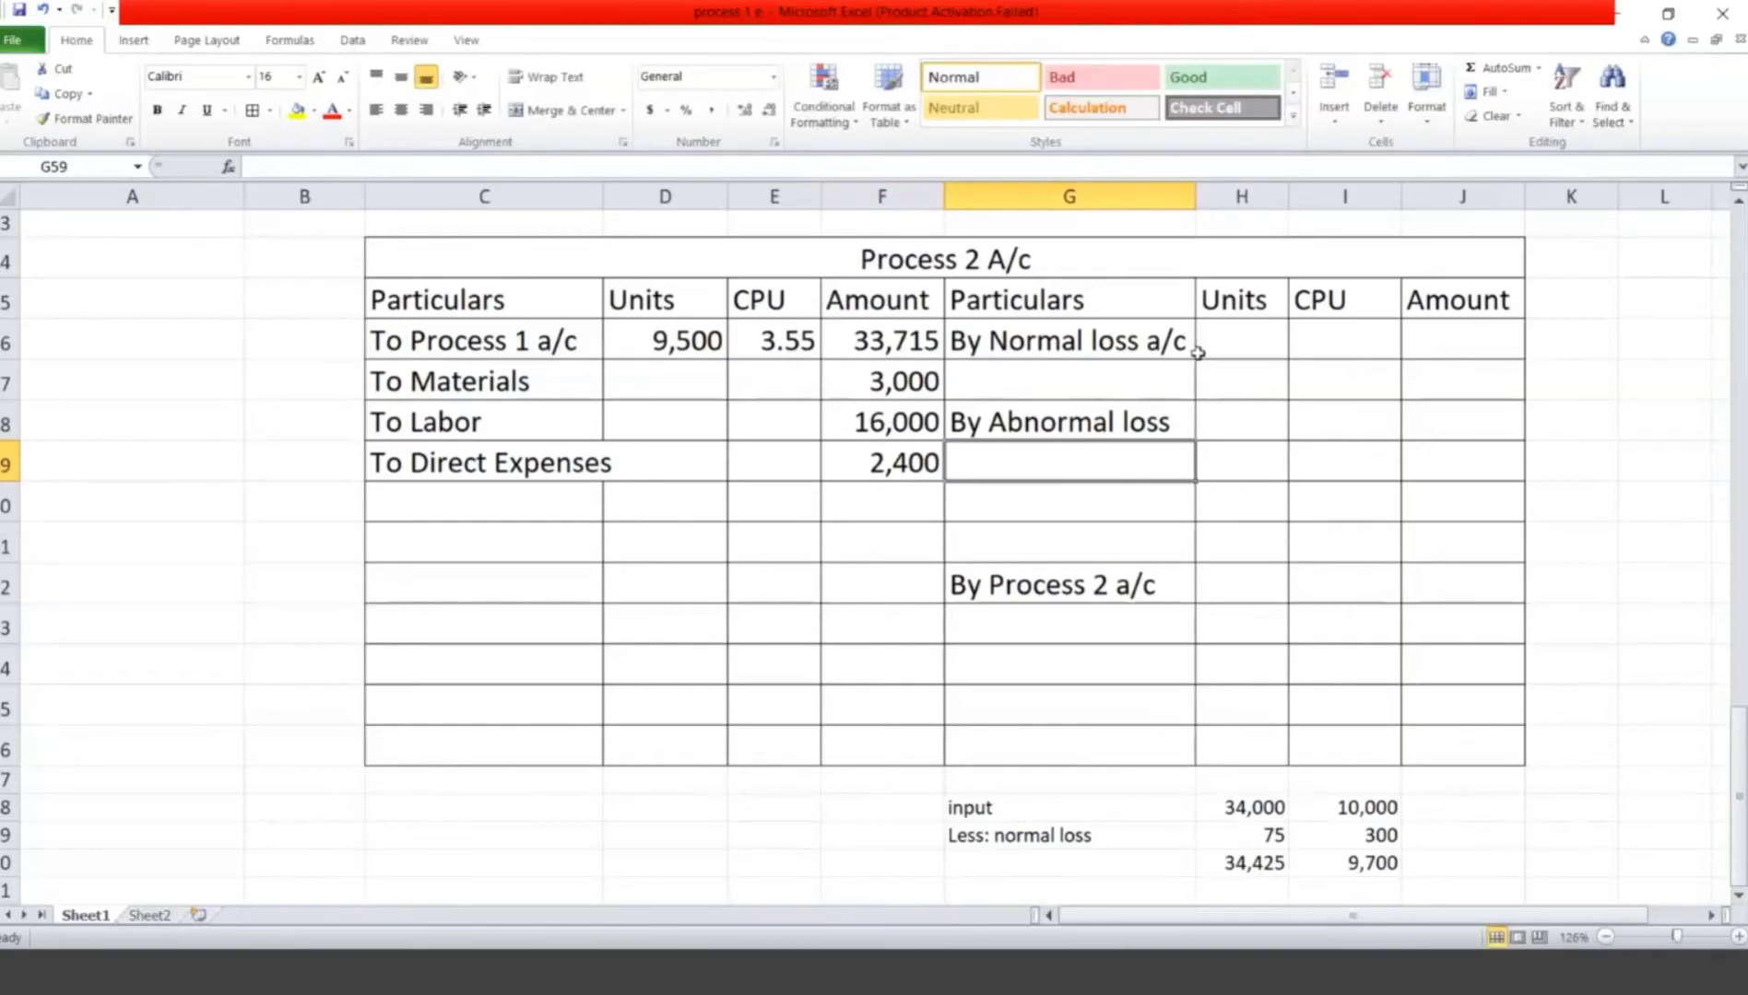
Step: Add the working "9,500 x 5%" in the row beneath By Normal loss a/c in Process 2 A/c
click(1153, 373)
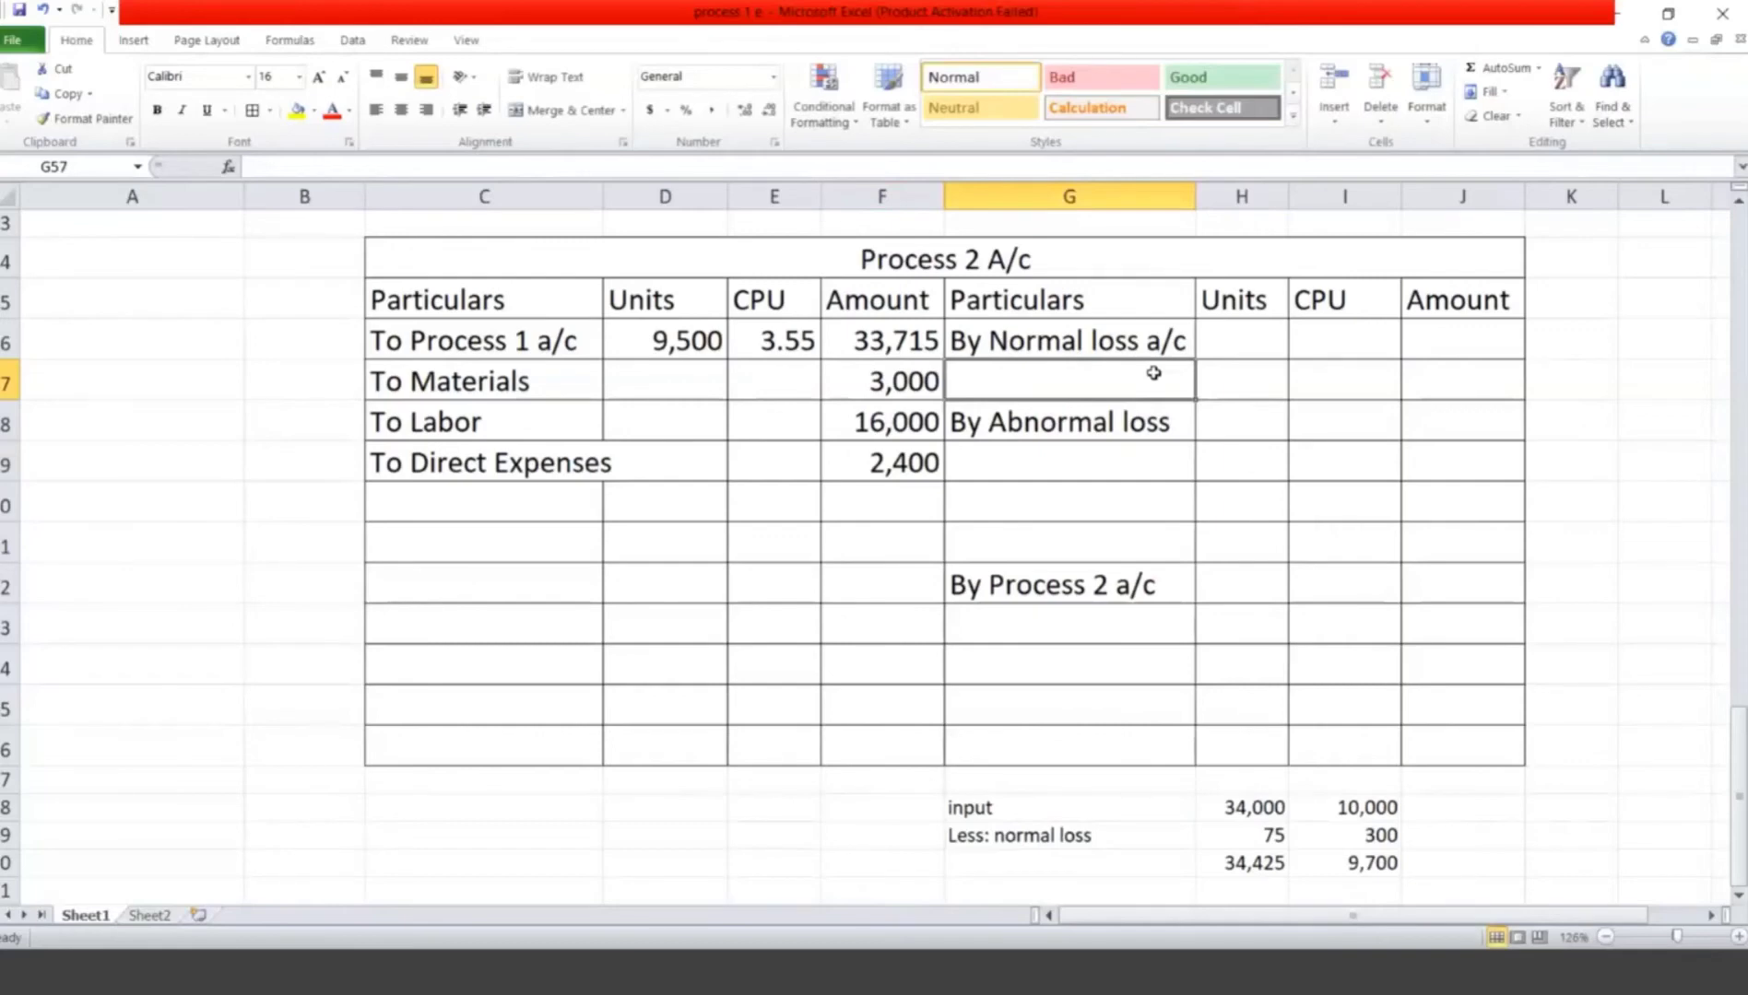
text(9)
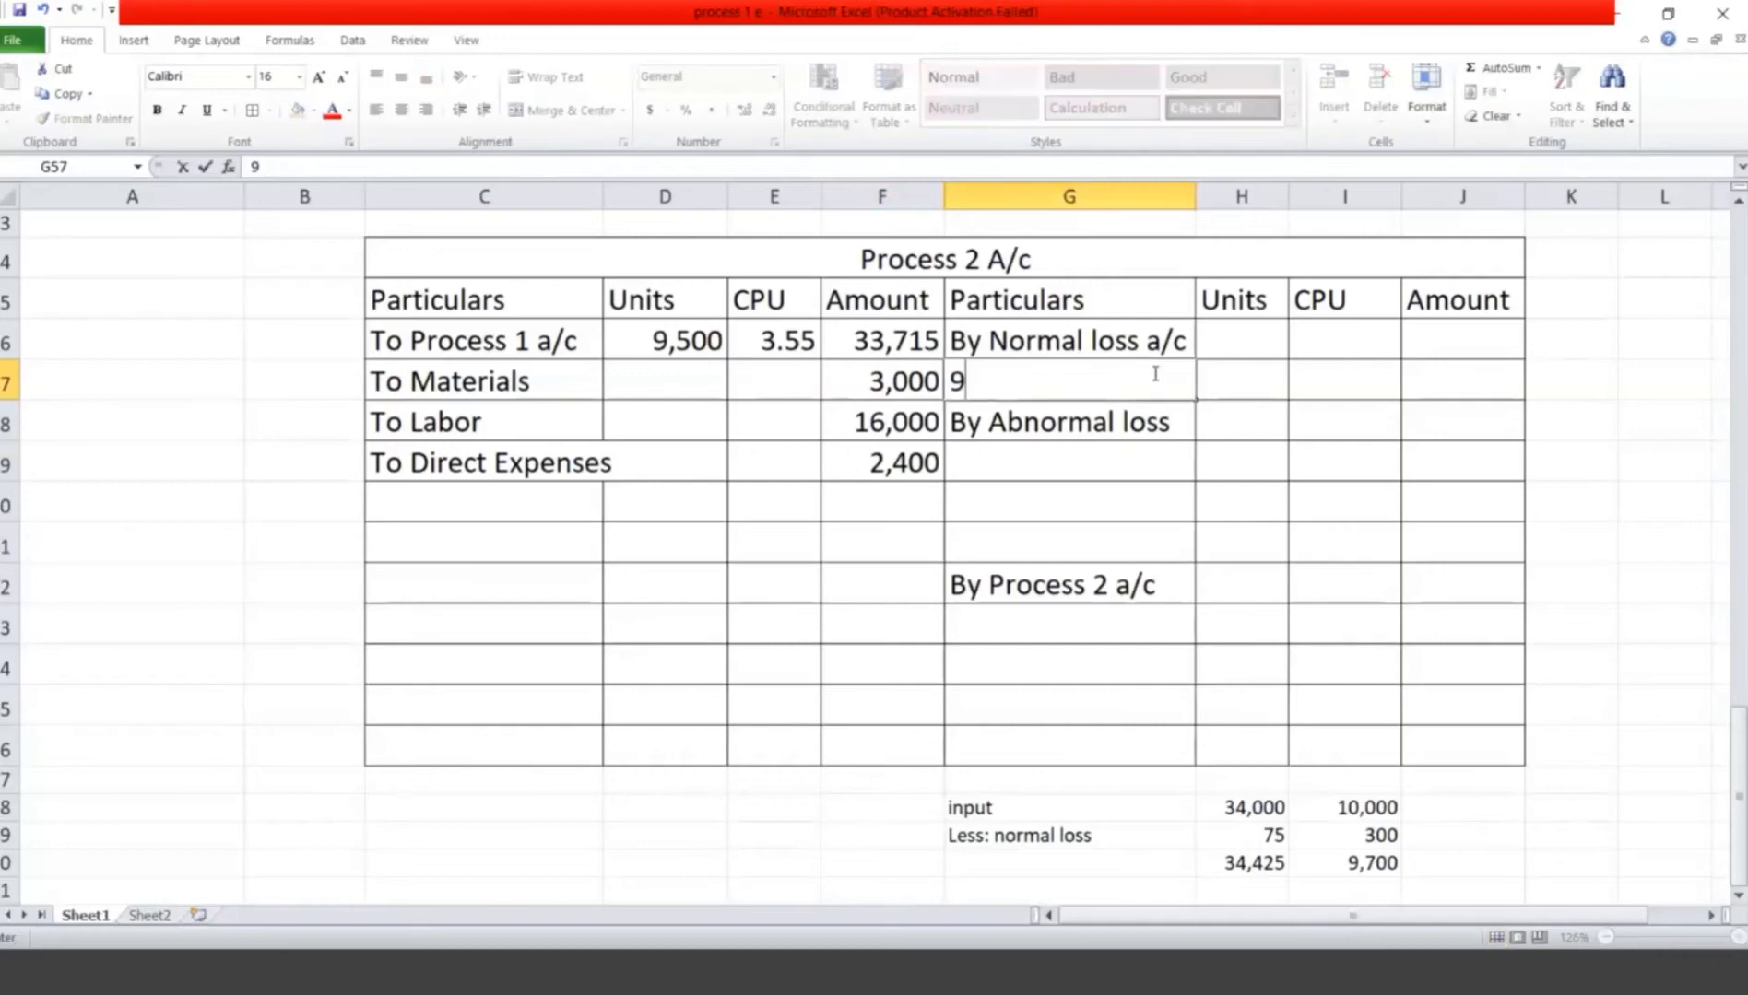
text(,500 x)
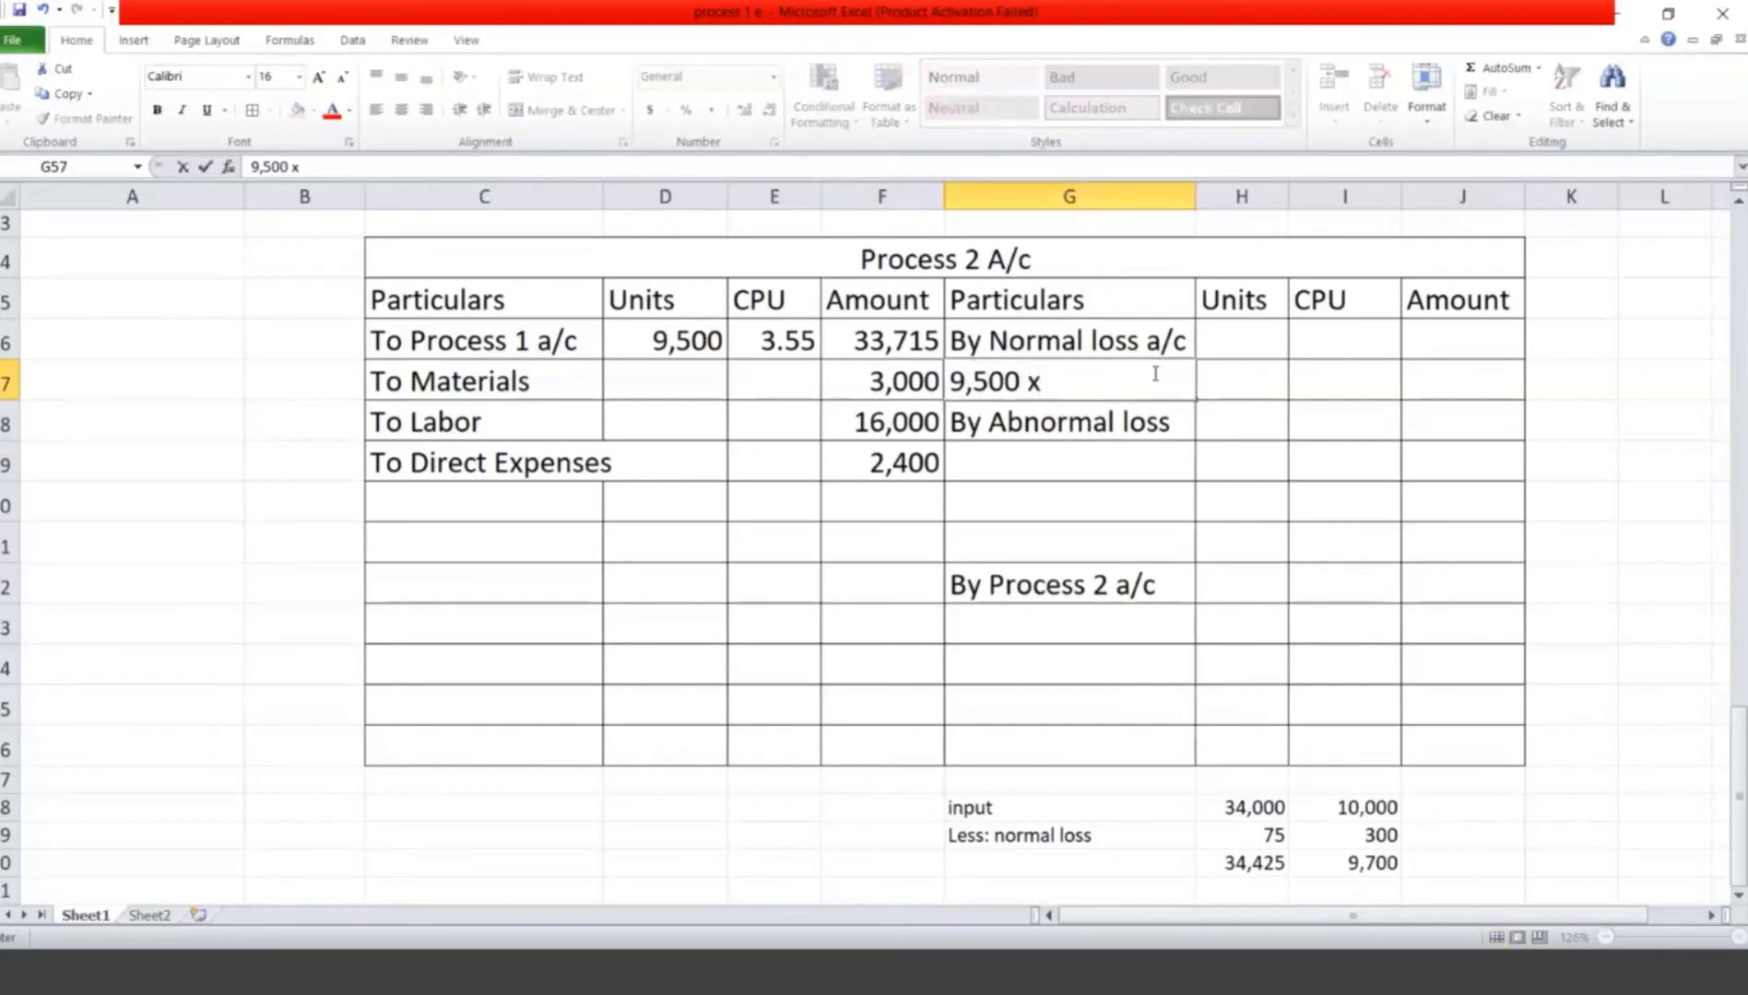
text( 5%)
key(Tab)
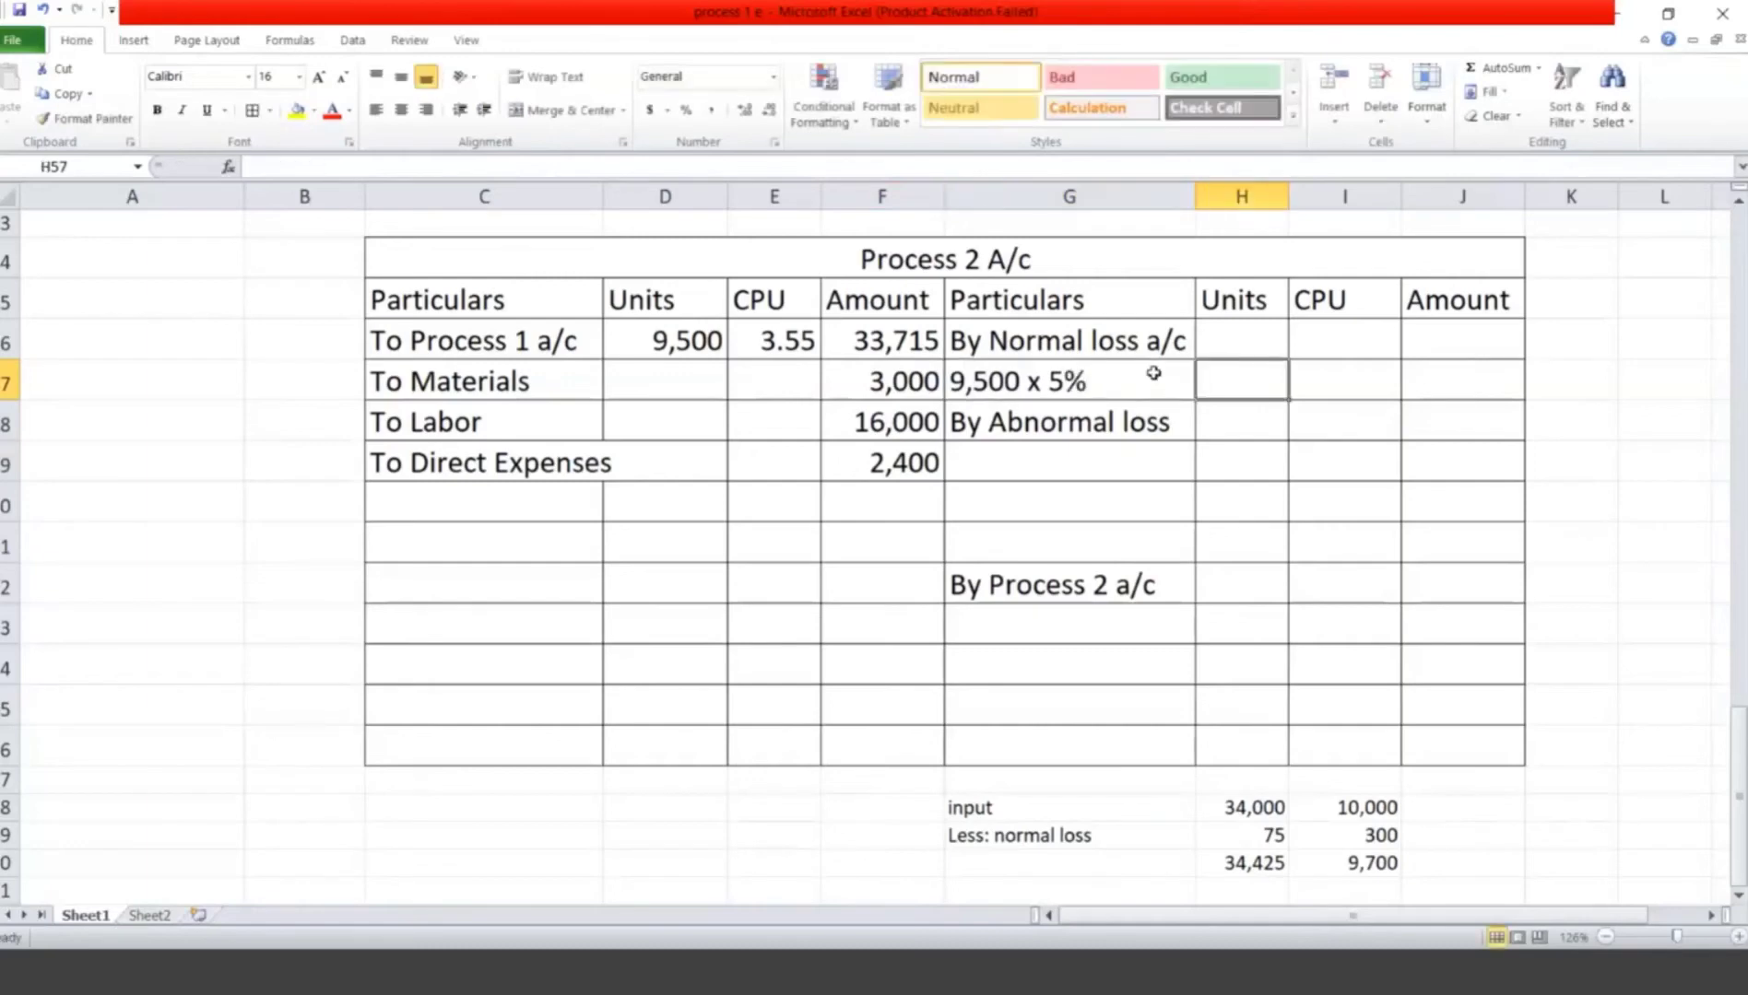
Step: Fill in the normal loss row of Process 2 A/c with 475 units, CPU 0.5 and amount 238
key(Tab)
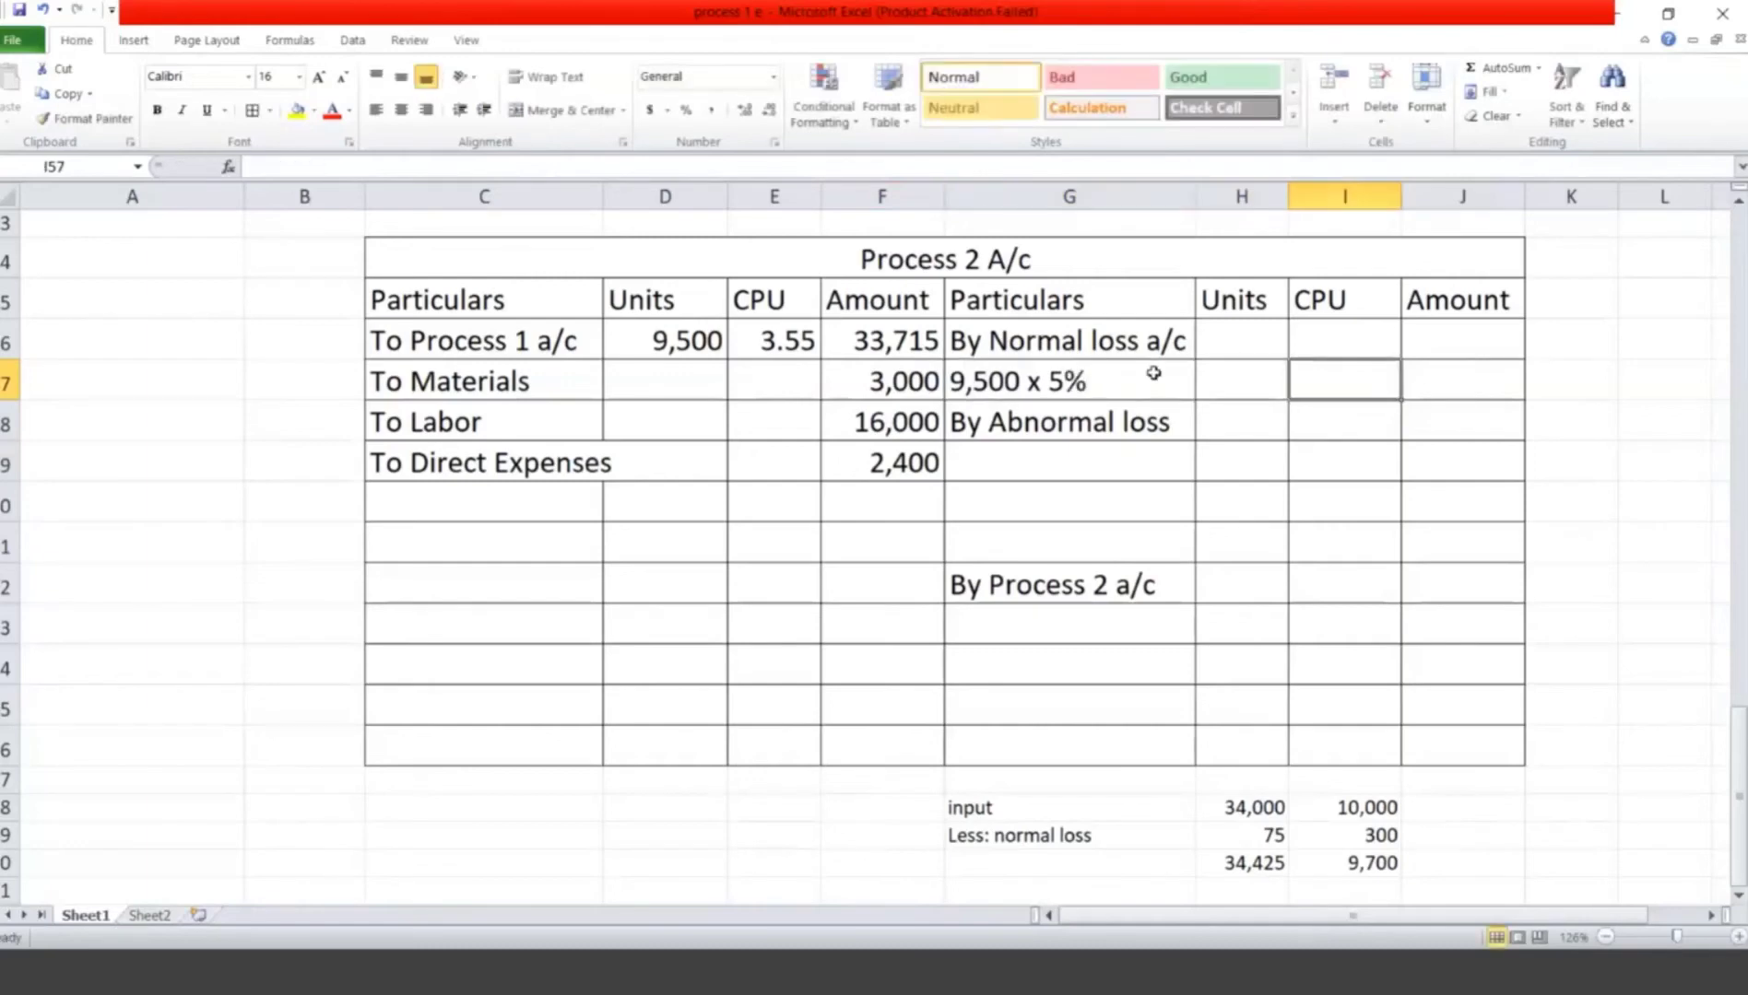
click(1251, 372)
text(475)
key(Tab)
text(0.5)
key(Tab)
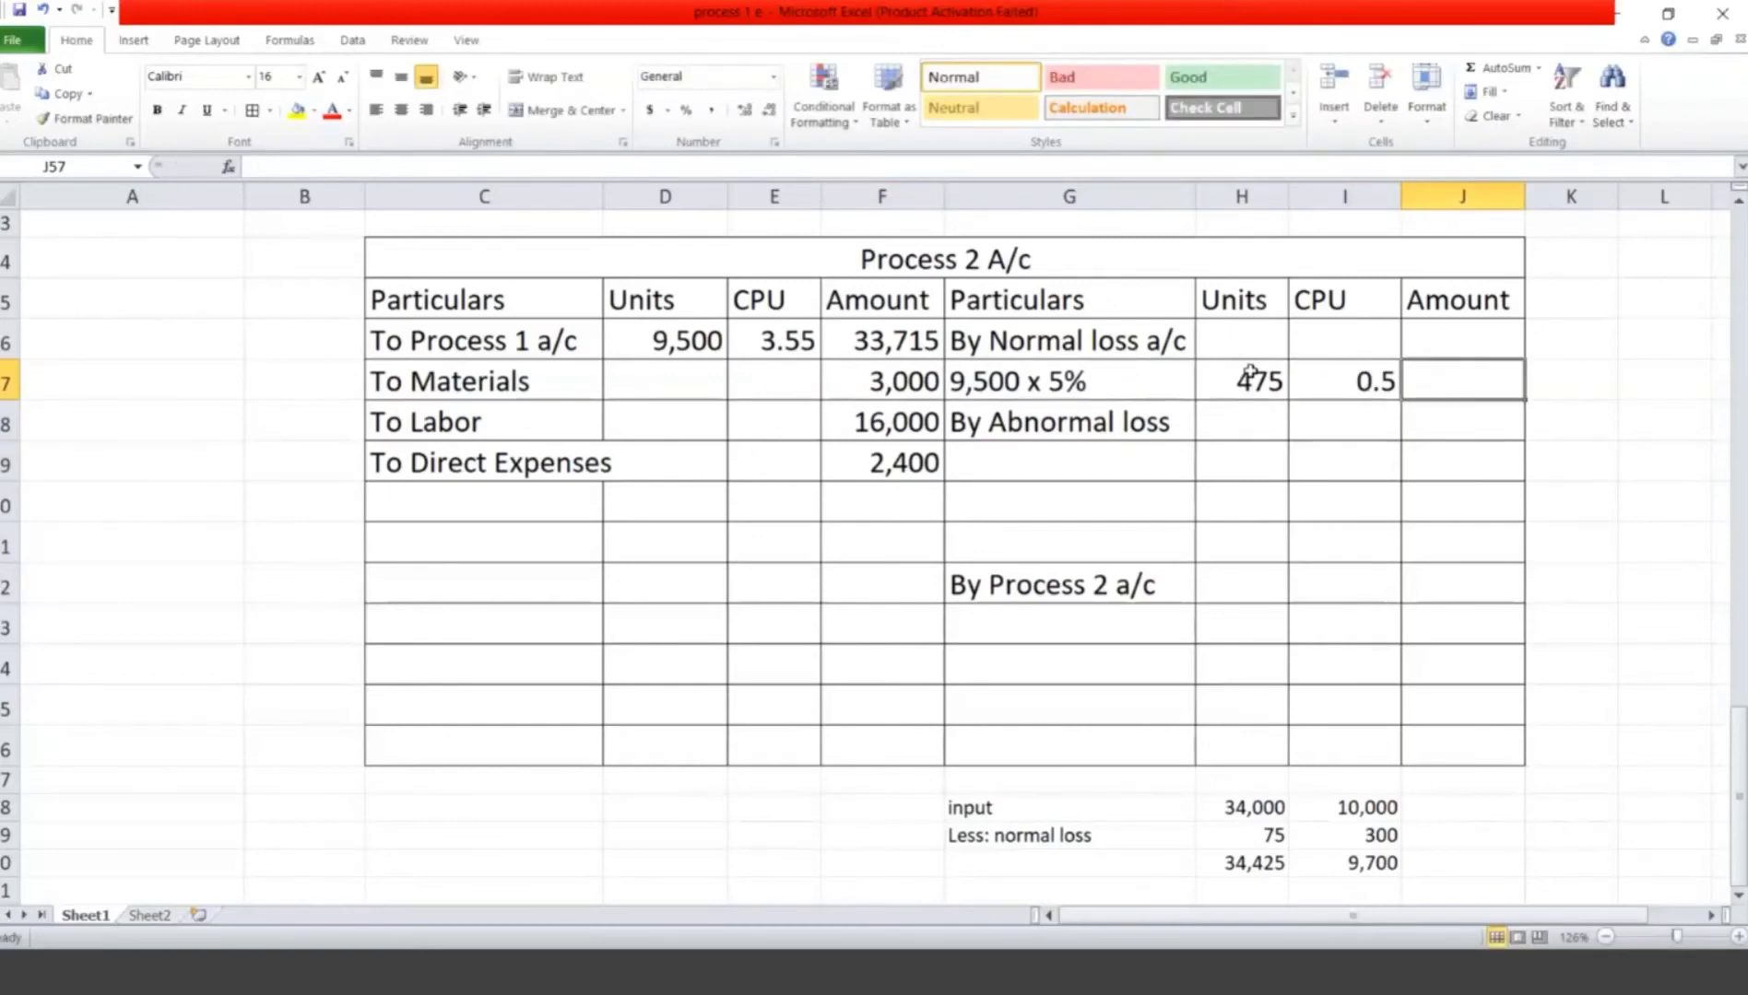
text(238)
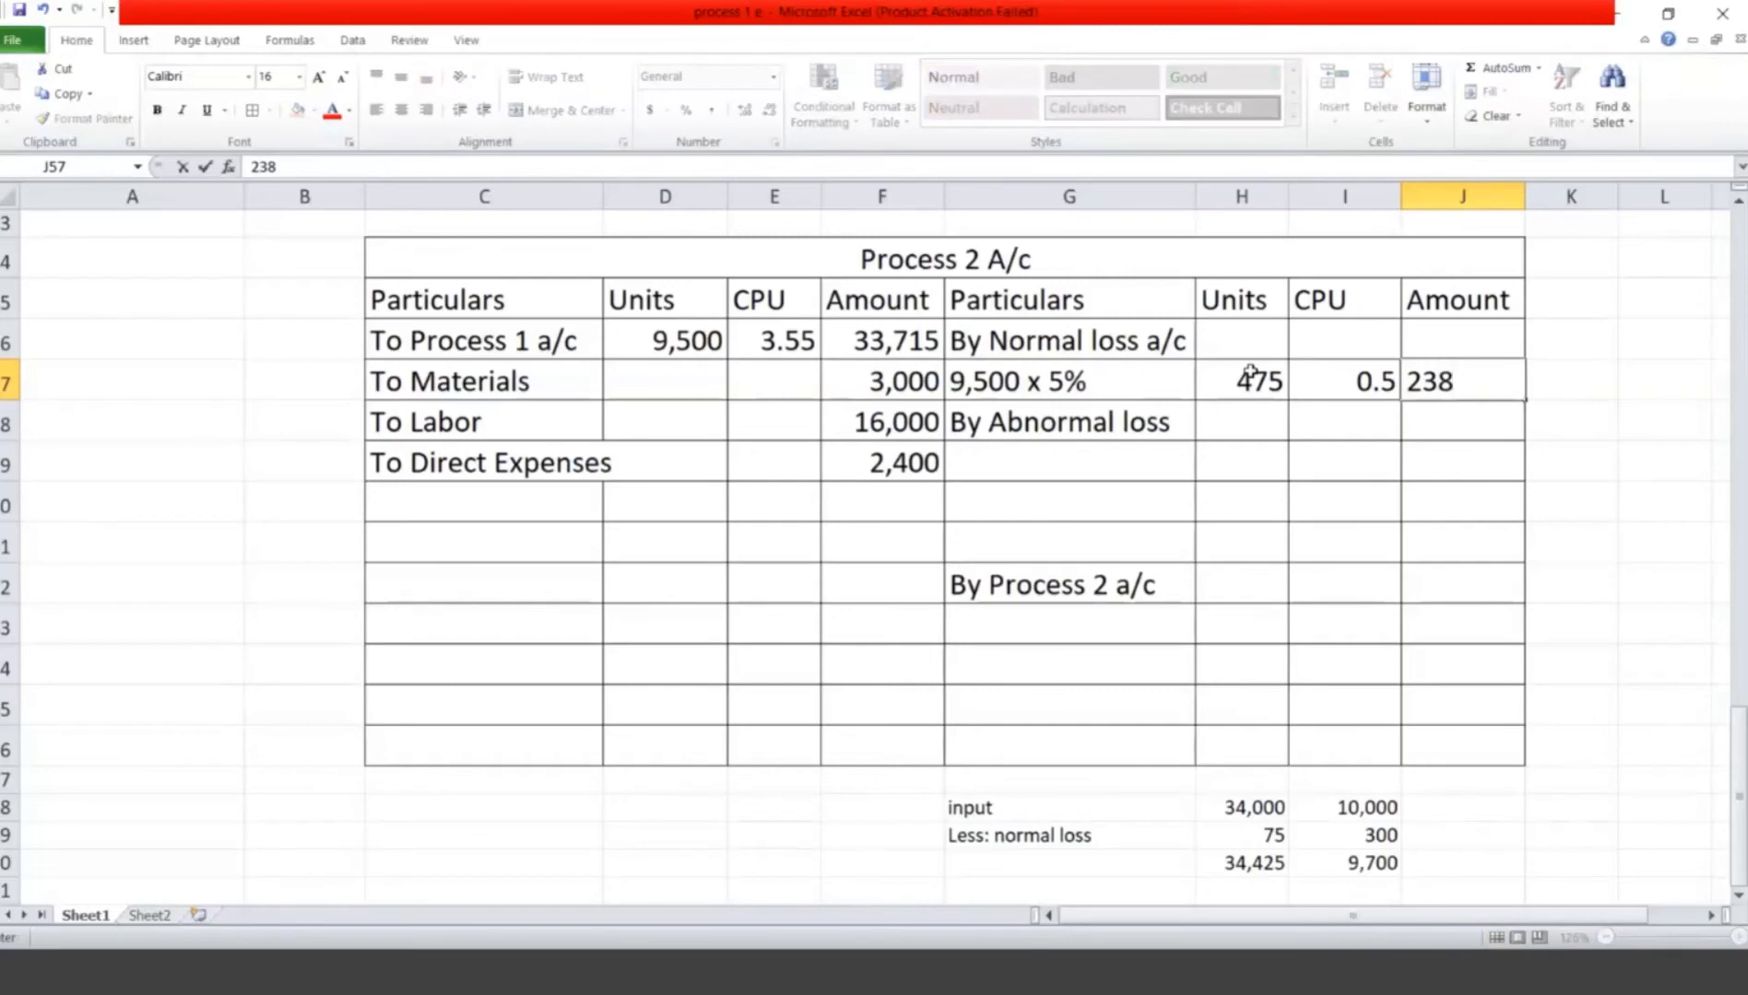
click(1232, 414)
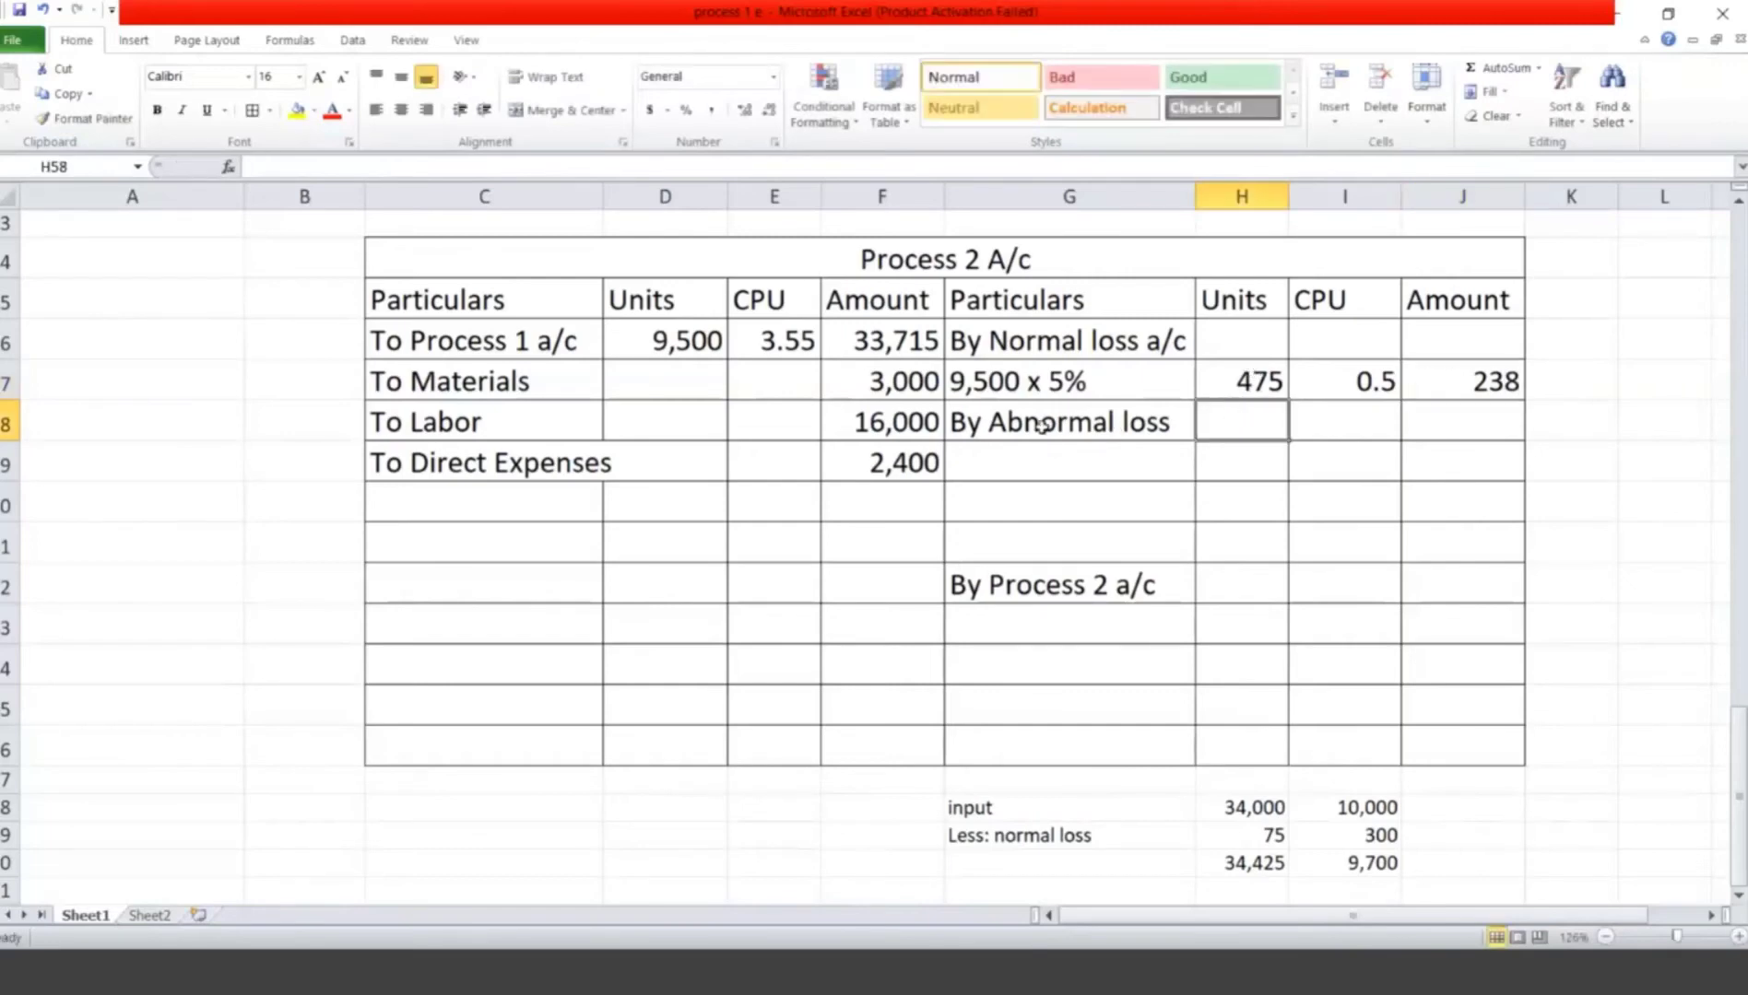
Step: Clear the By Abnormal loss label in Process 2 A/c and change the By Process 2 a/c label to By Process 3 a/c
click(1039, 424)
key(Delete)
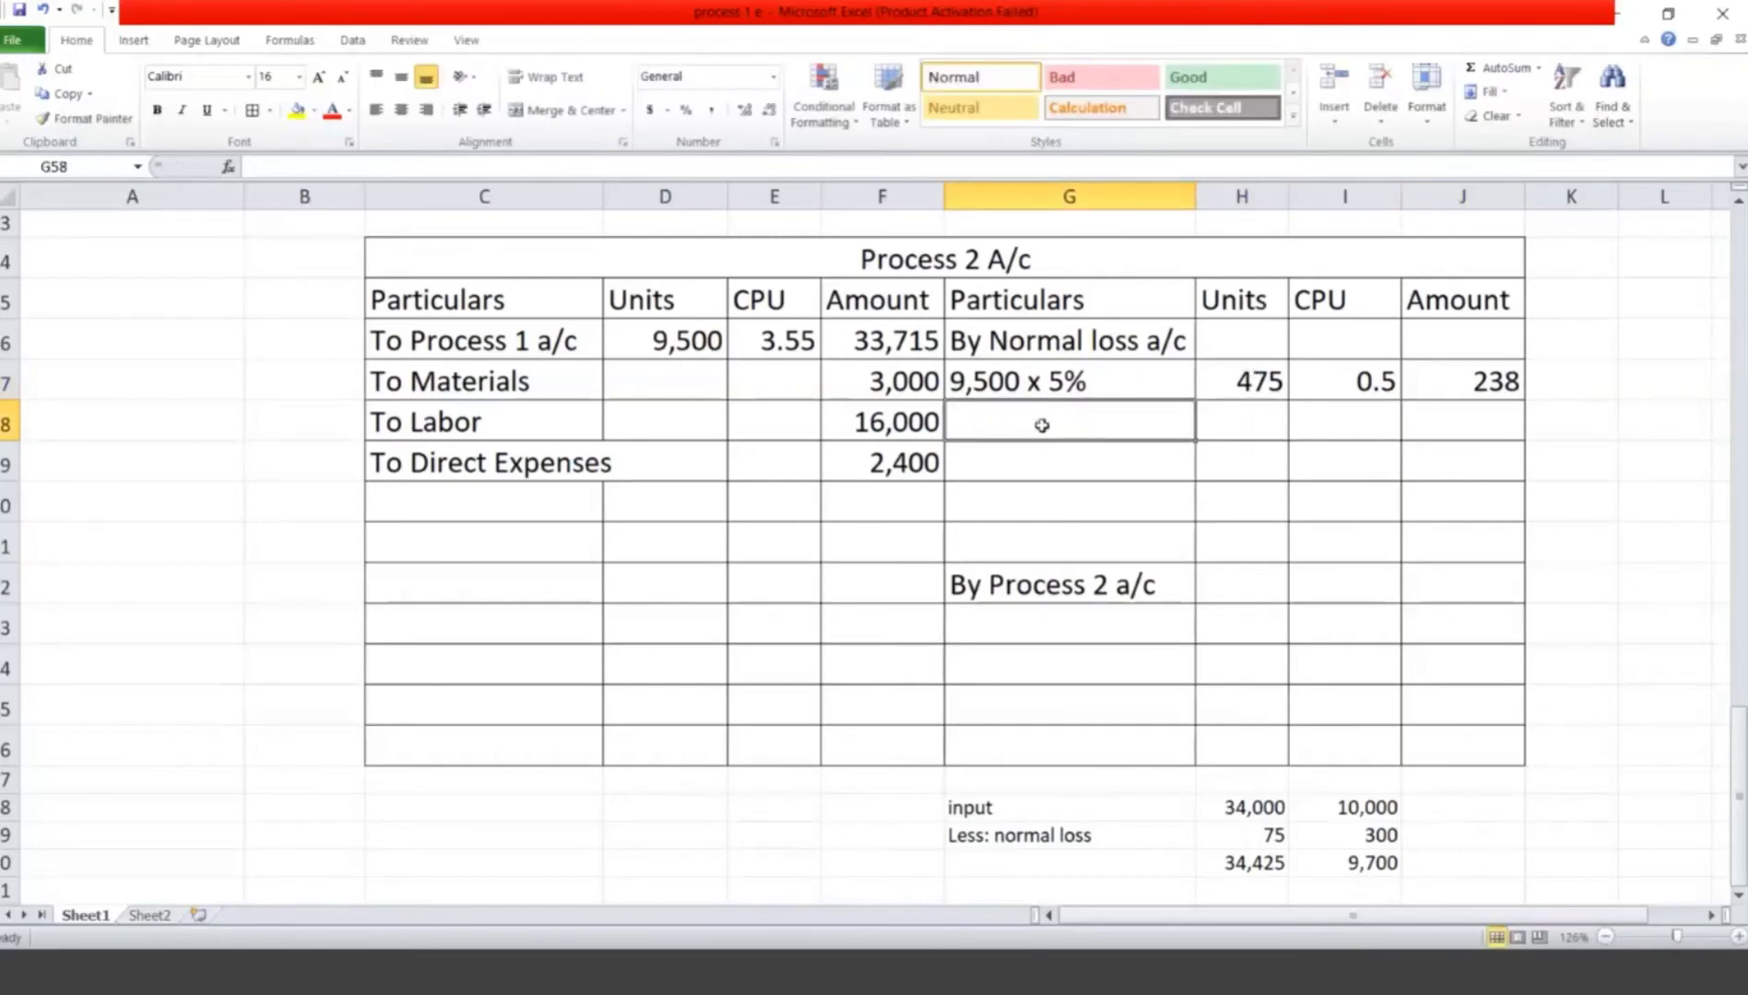
double_click(1107, 590)
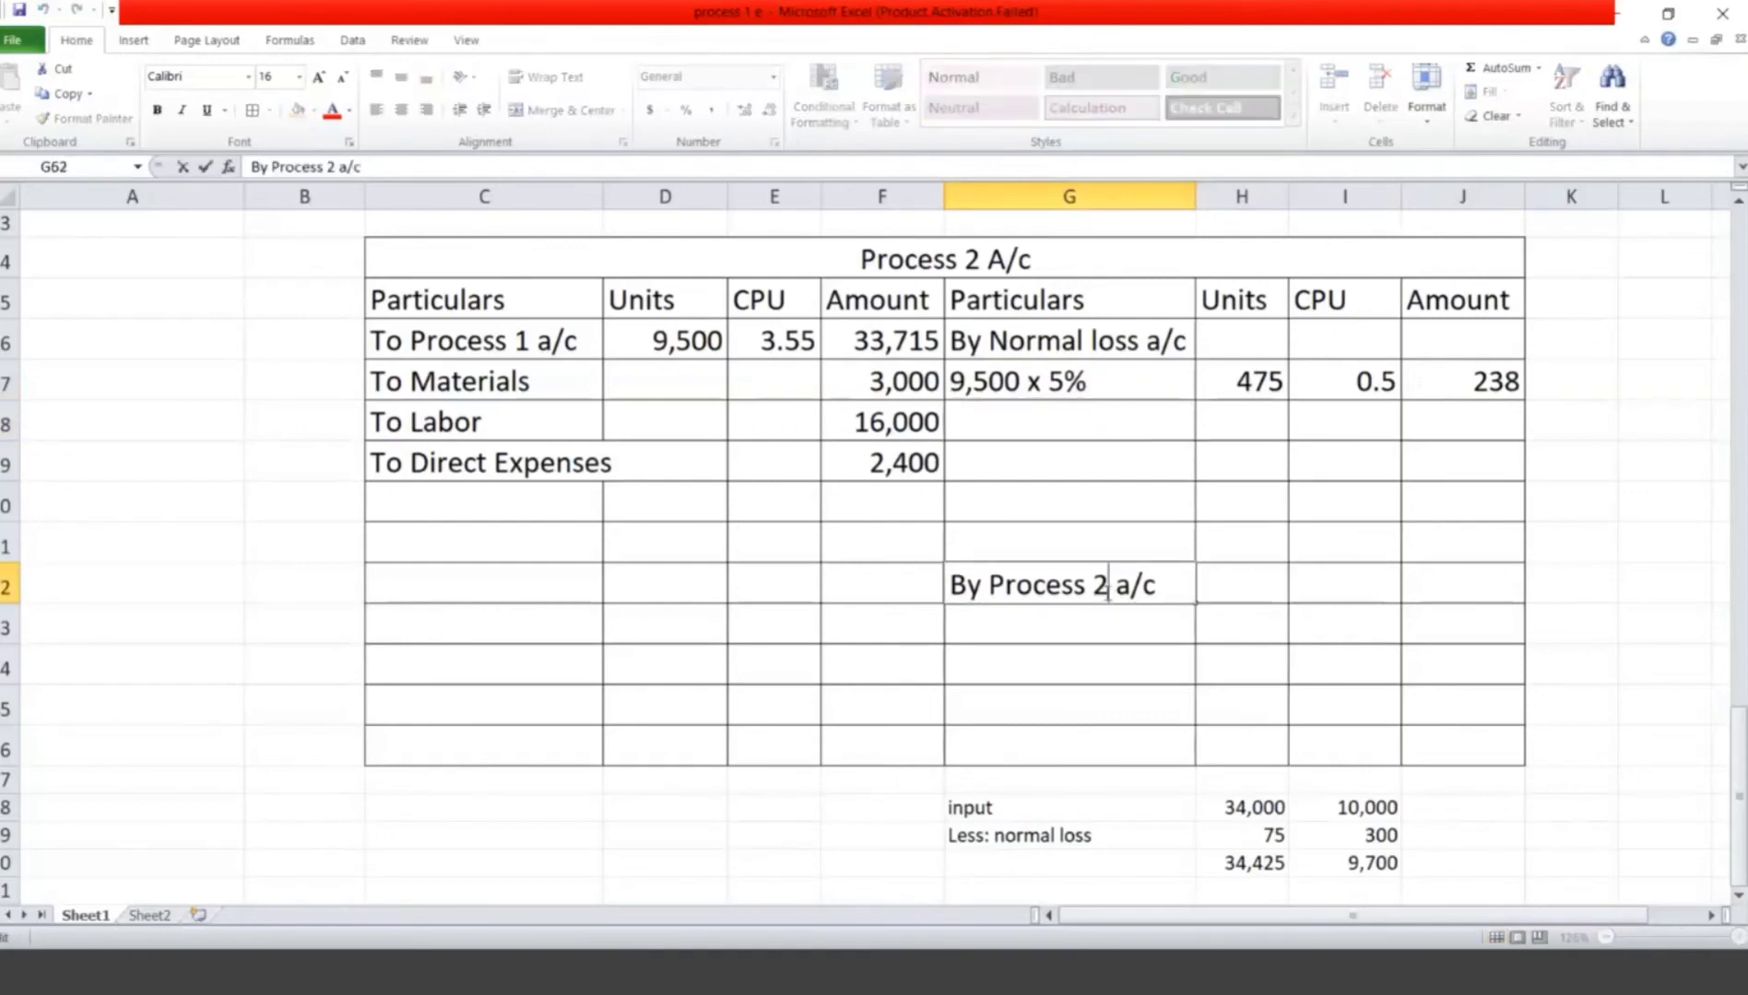
key(BackSpace)
text(3)
click(1244, 613)
Step: Enter 9,100 units in the By Process 3 a/c row
click(1247, 589)
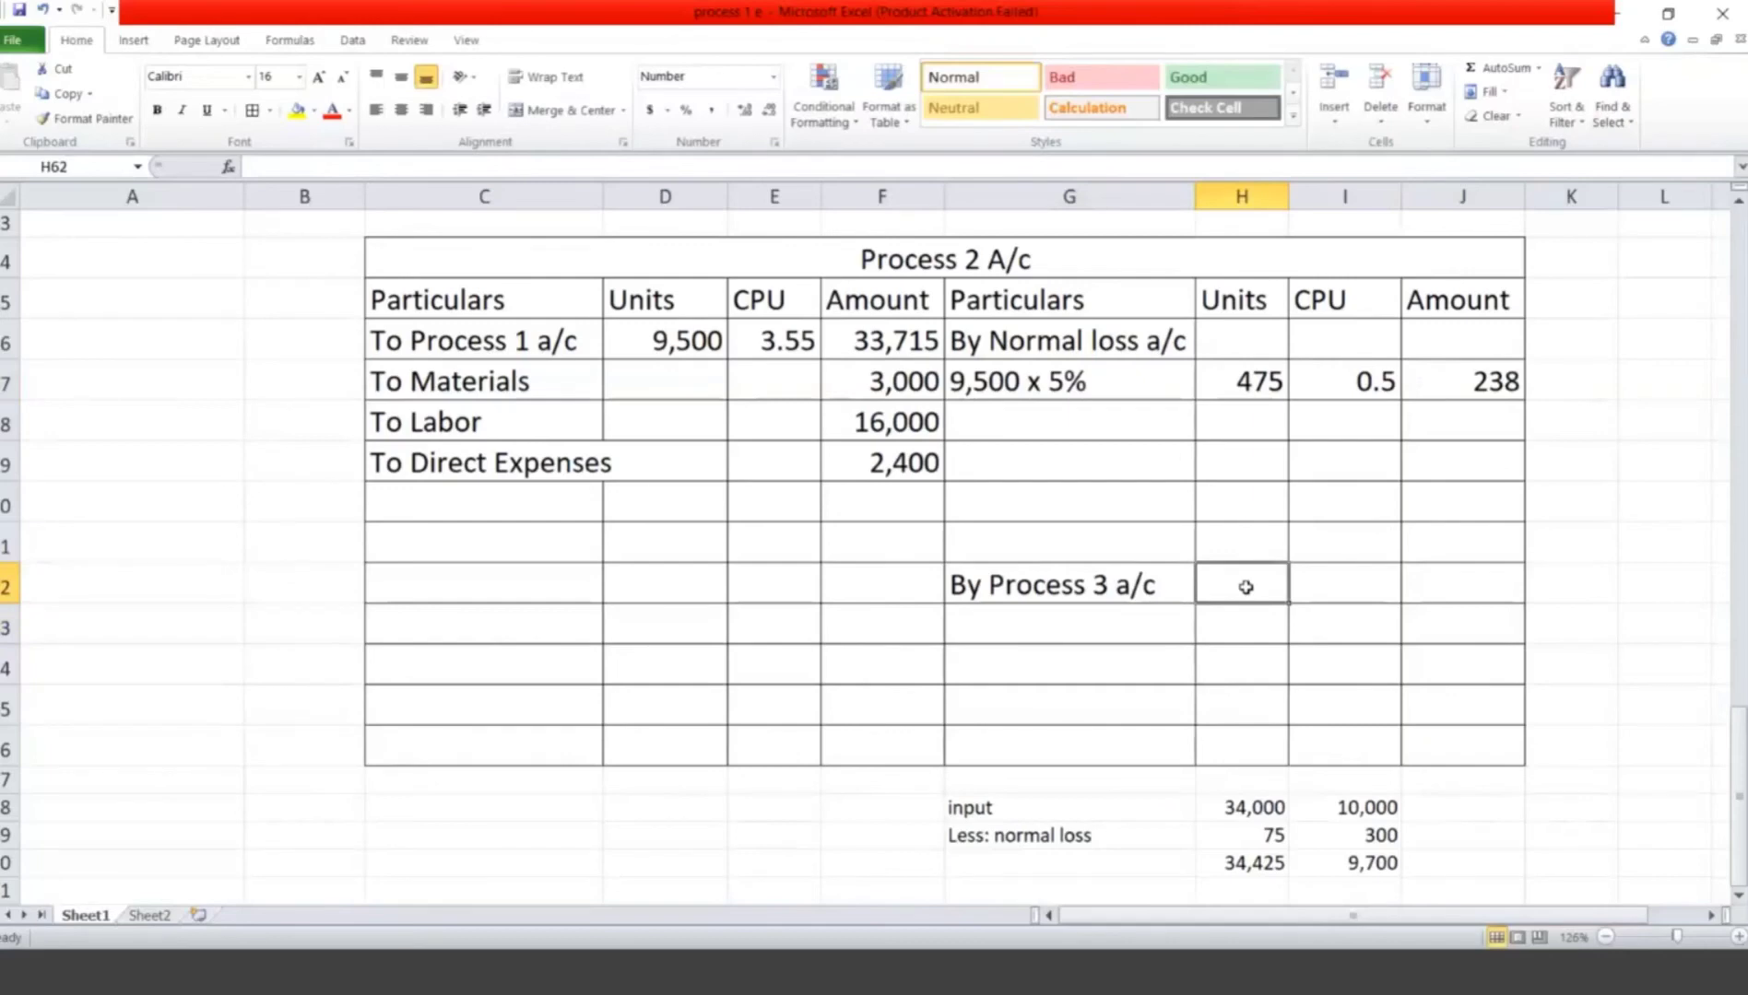
text(9,100)
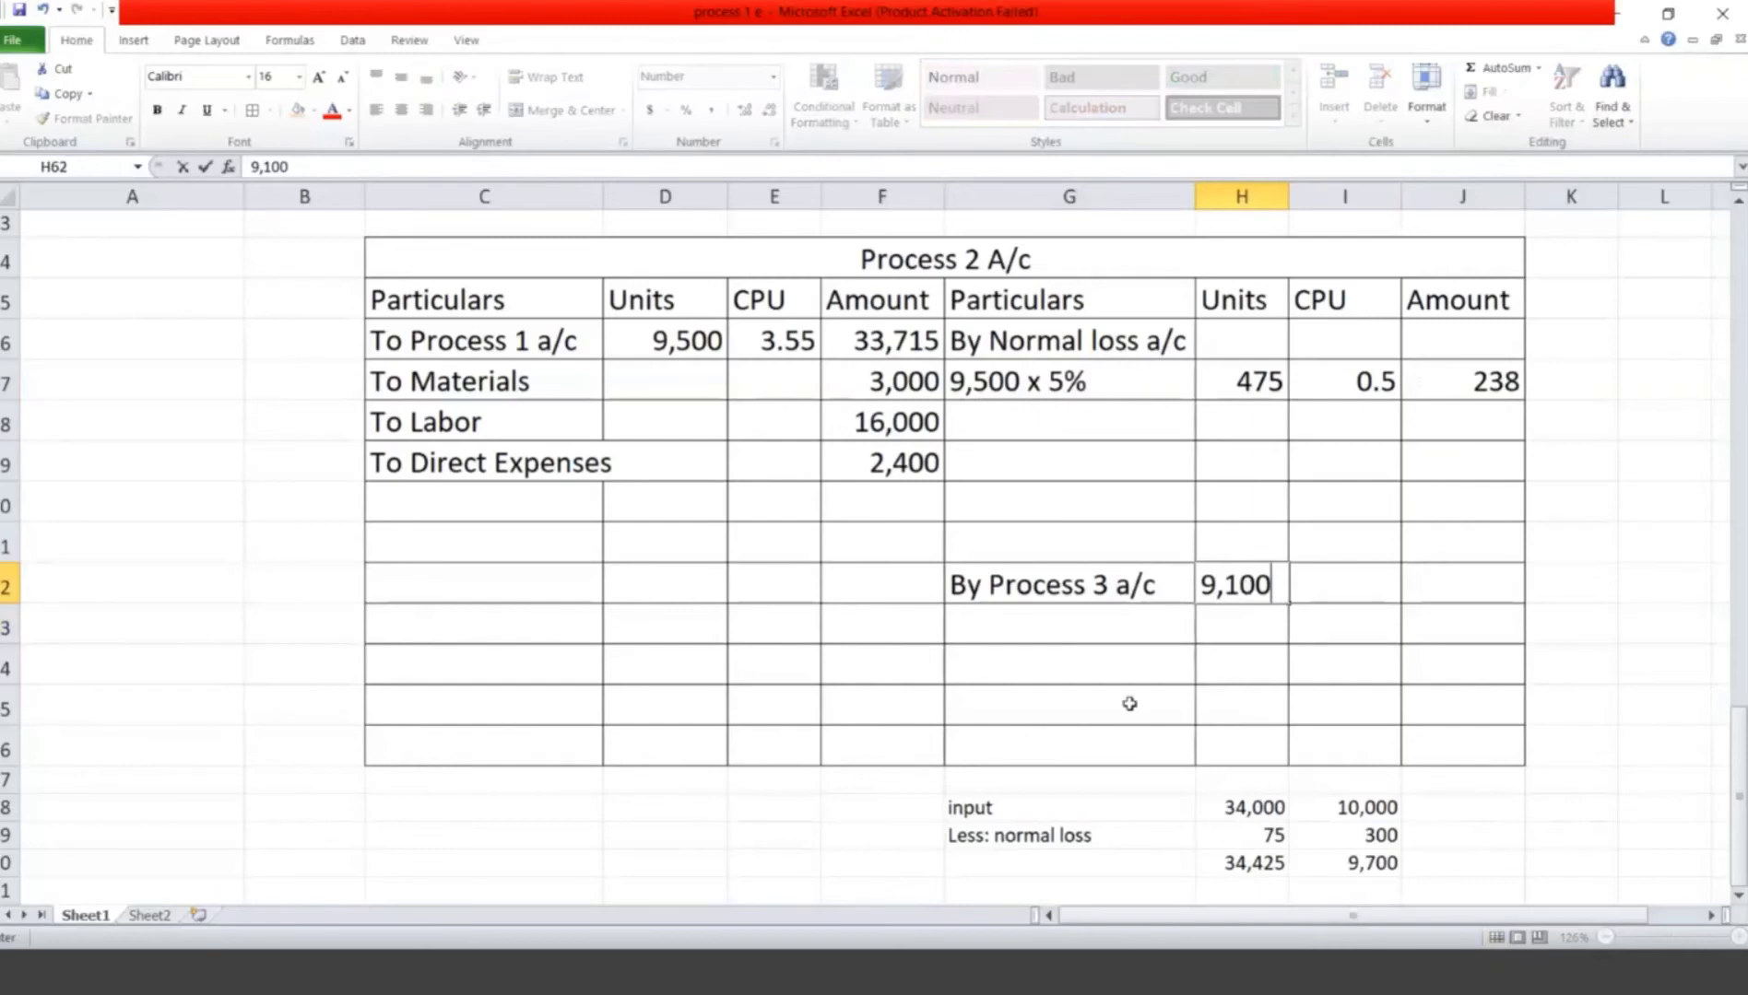
click(1129, 704)
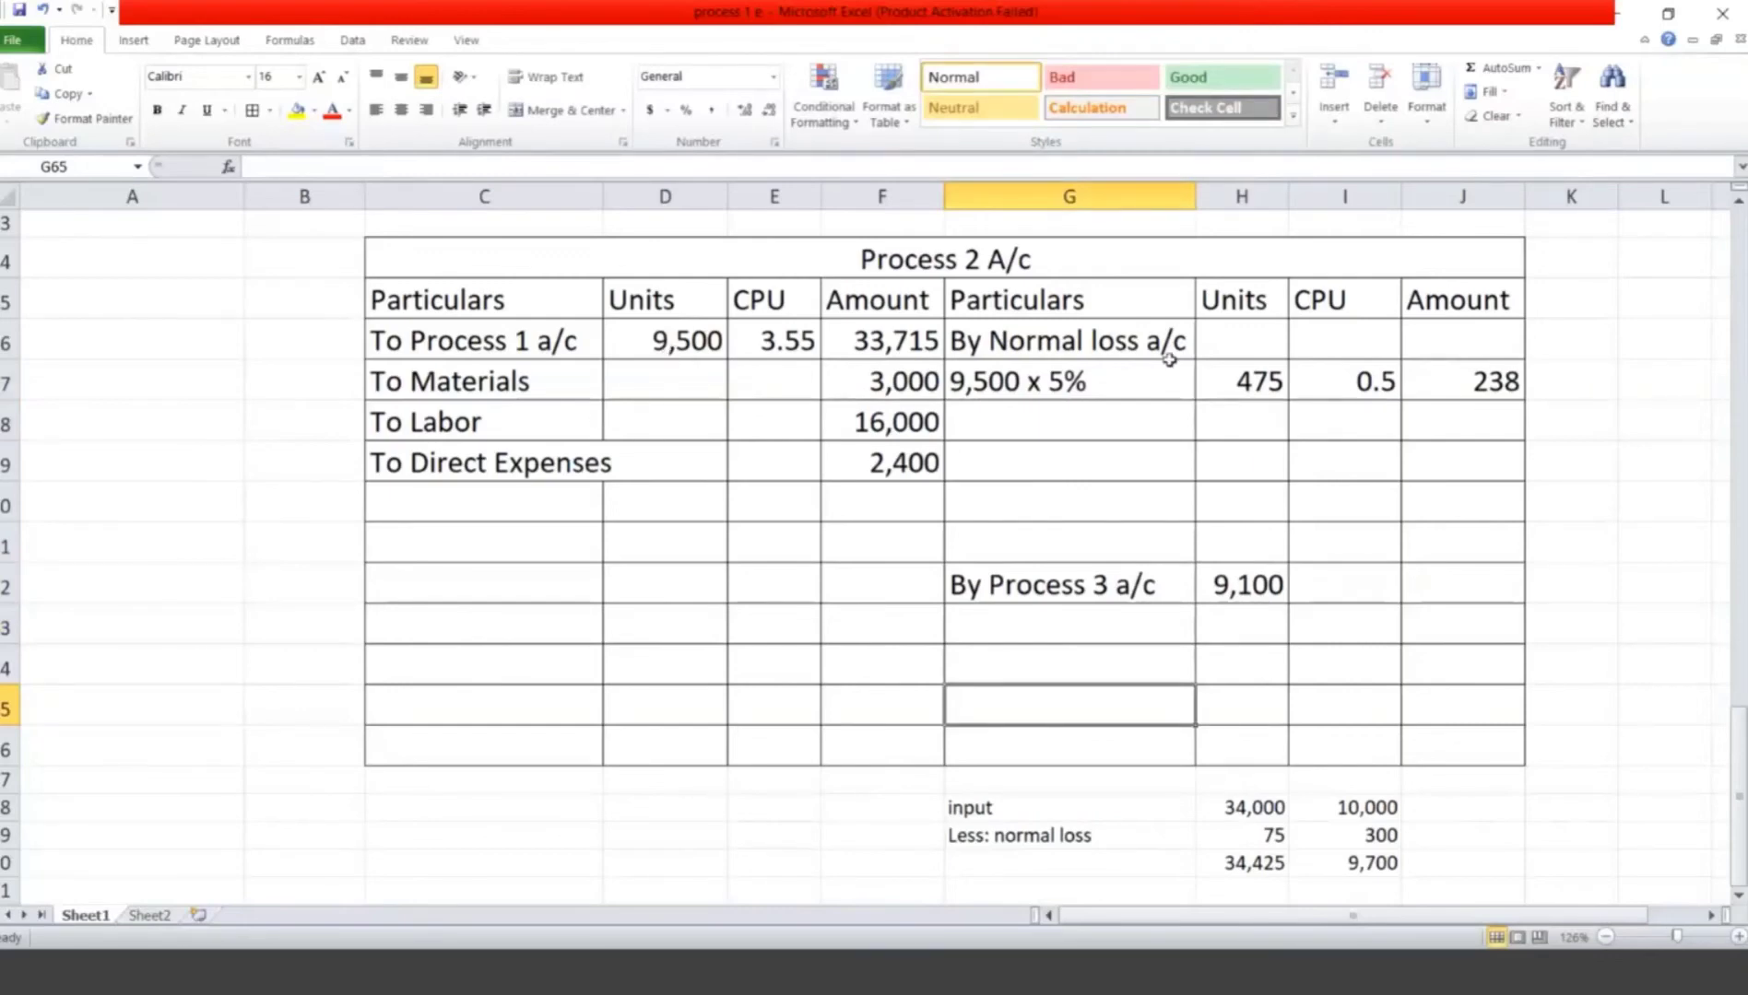
click(1243, 382)
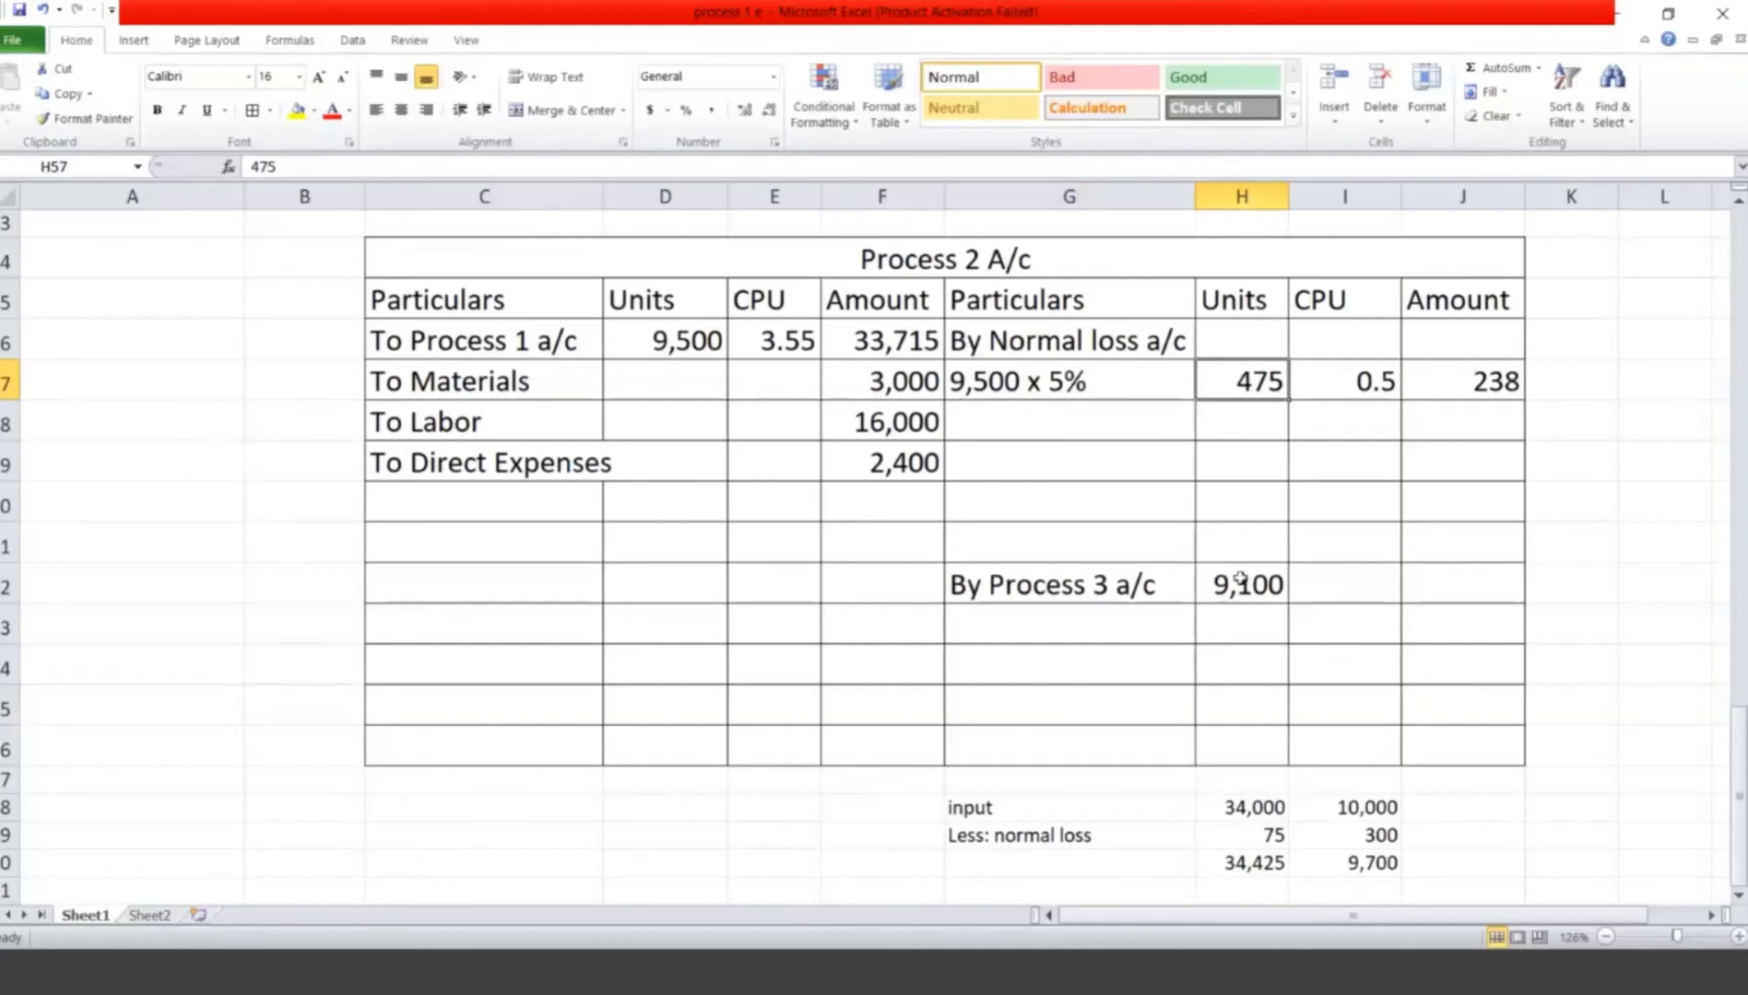
Step: Add a To Abnormal gain row with 75 units on the debit side of Process 2 A/c, one row above By Process 3 a/c
click(680, 570)
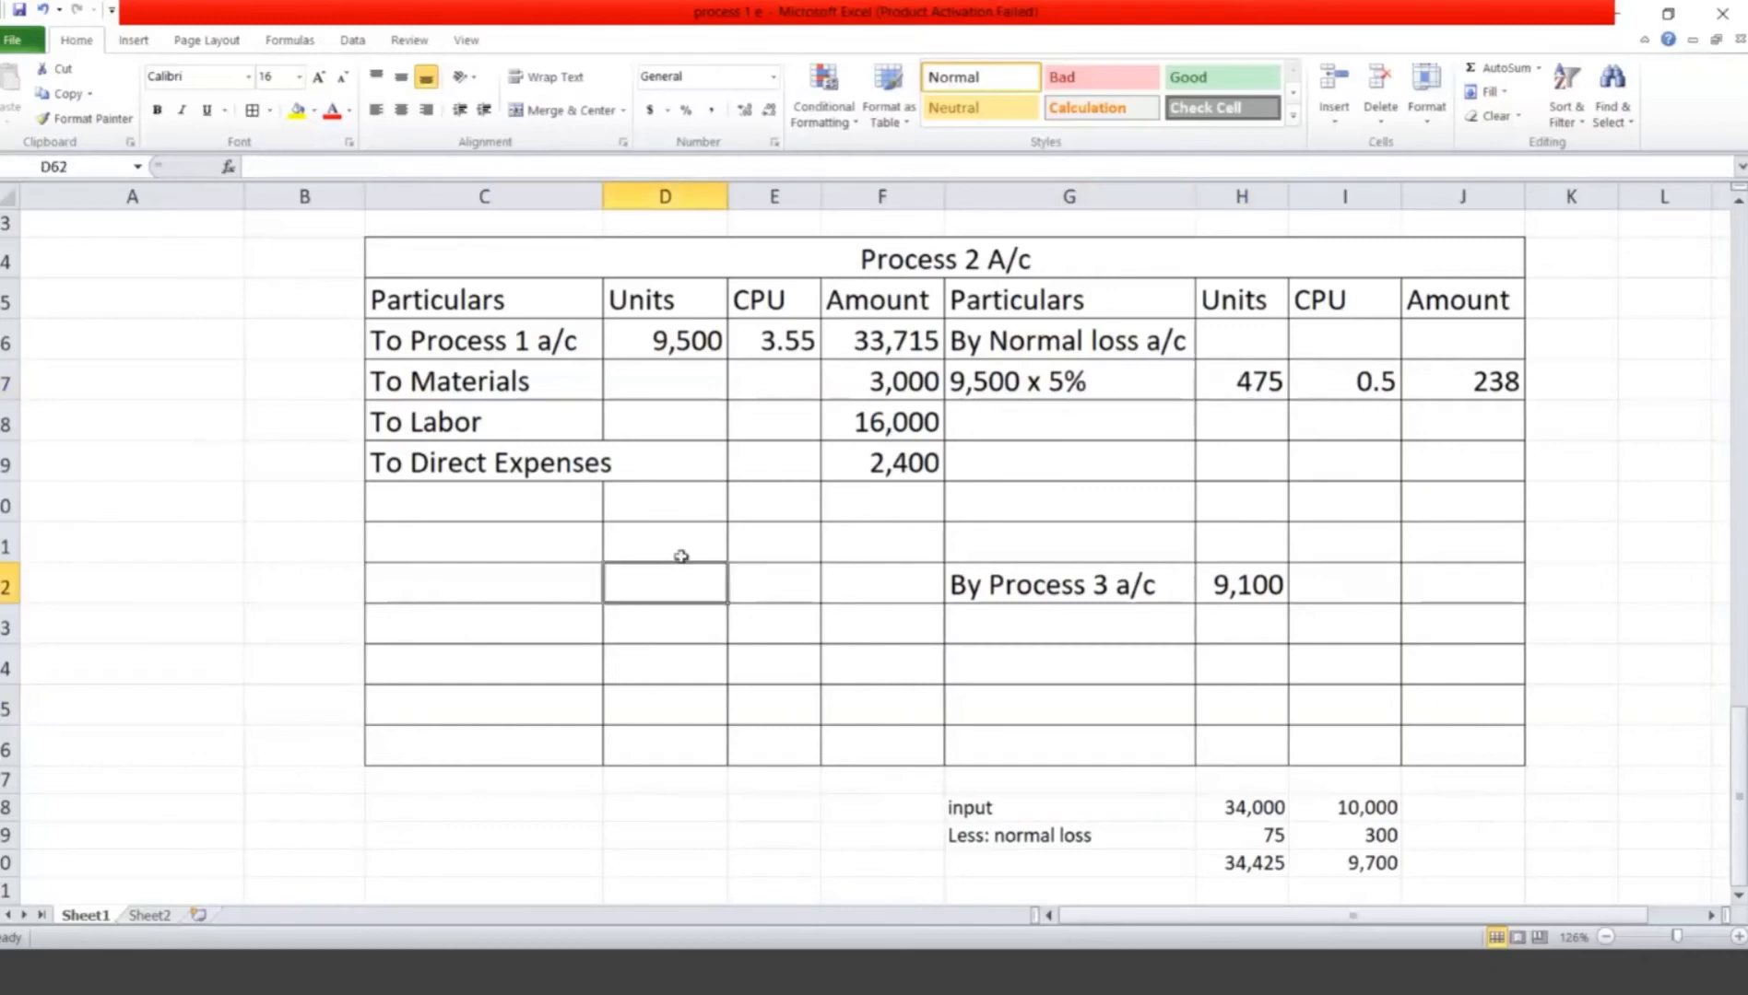
click(682, 547)
text(75)
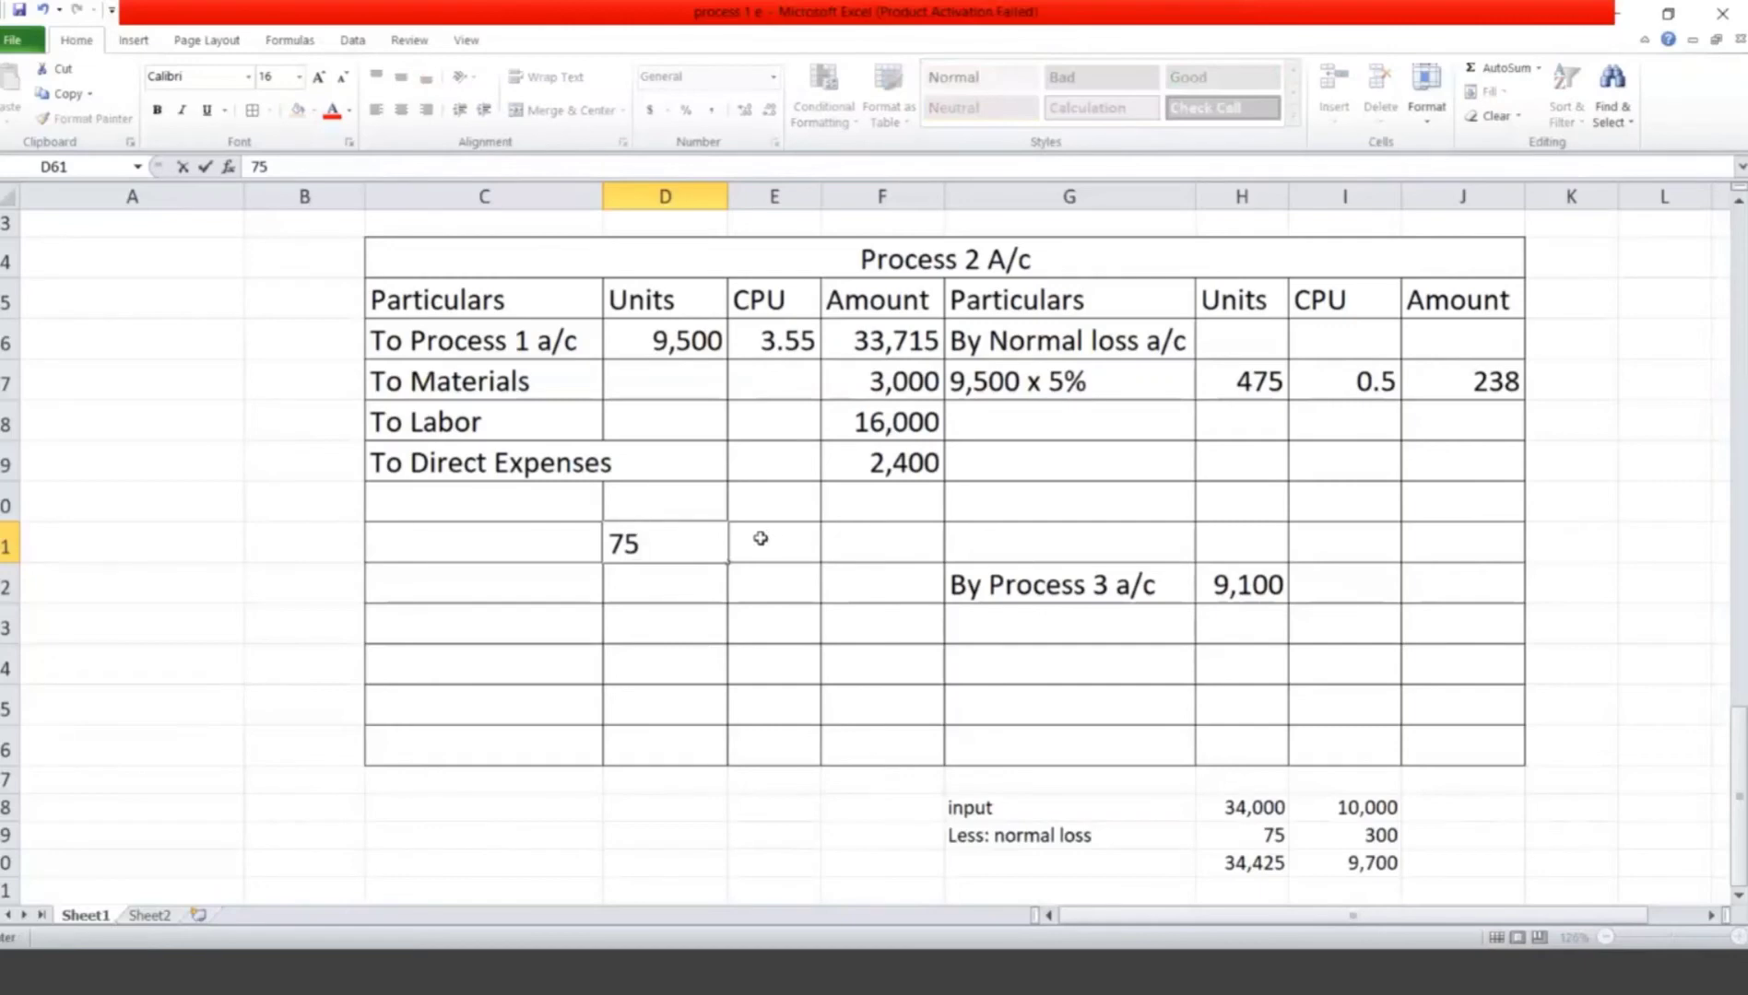
click(487, 549)
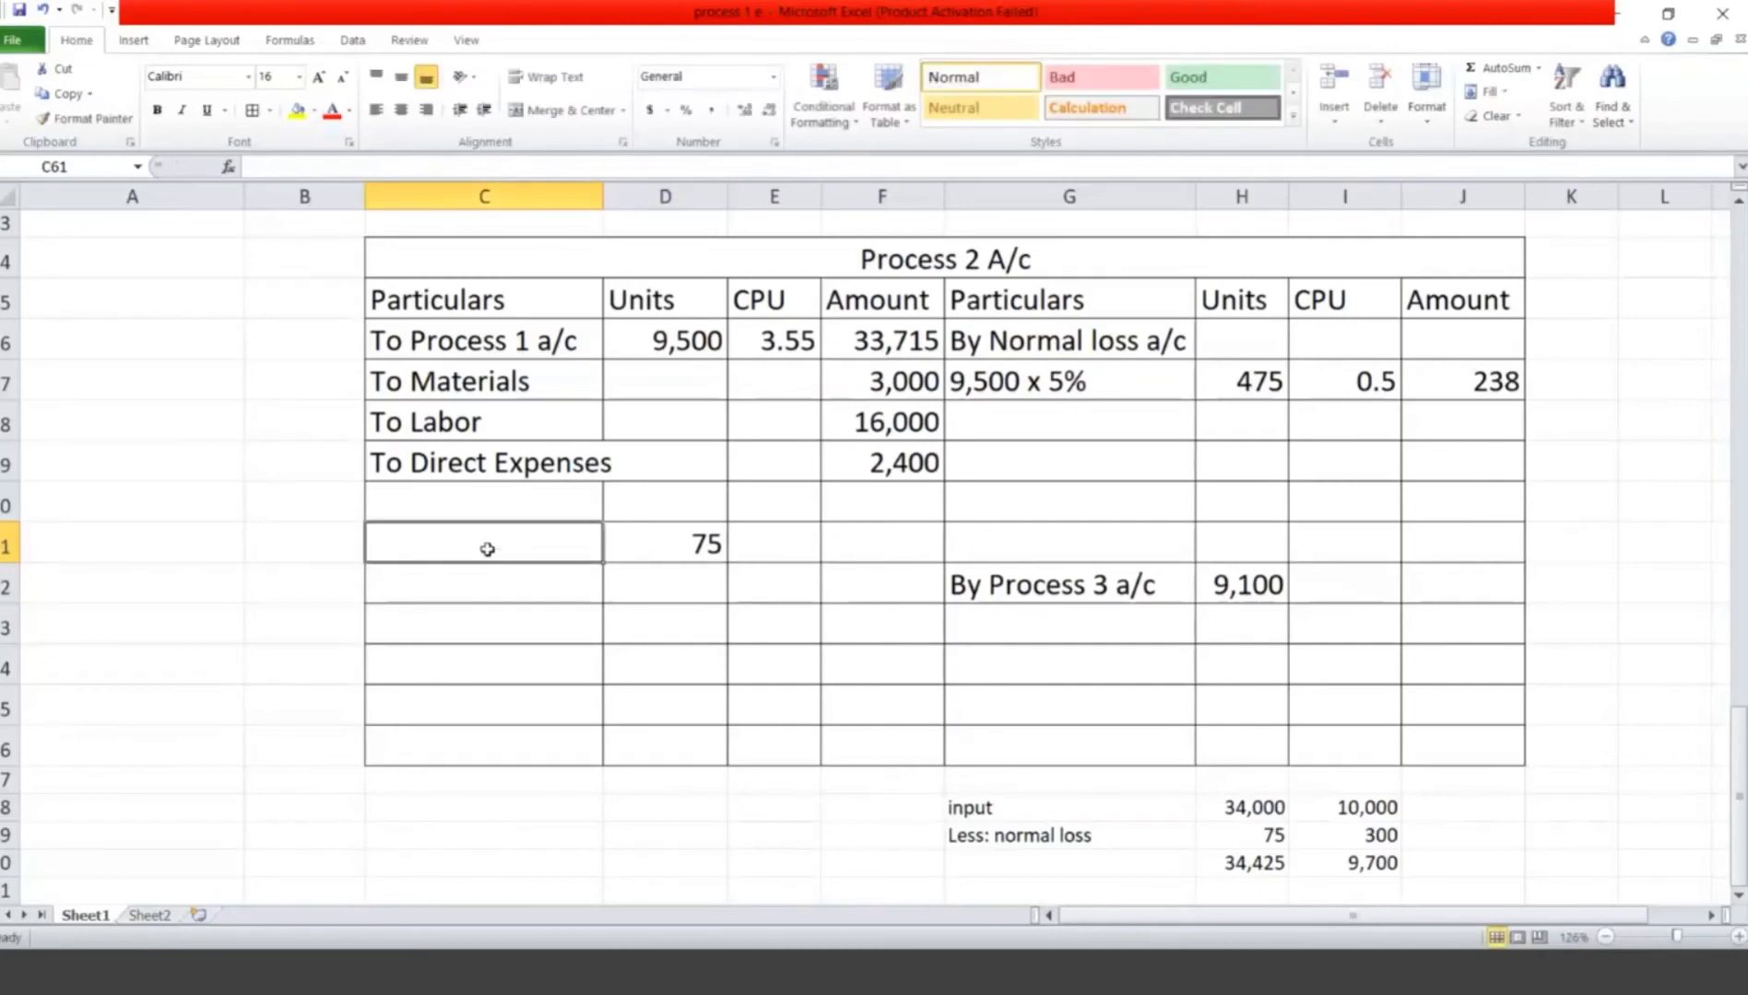
text(To A)
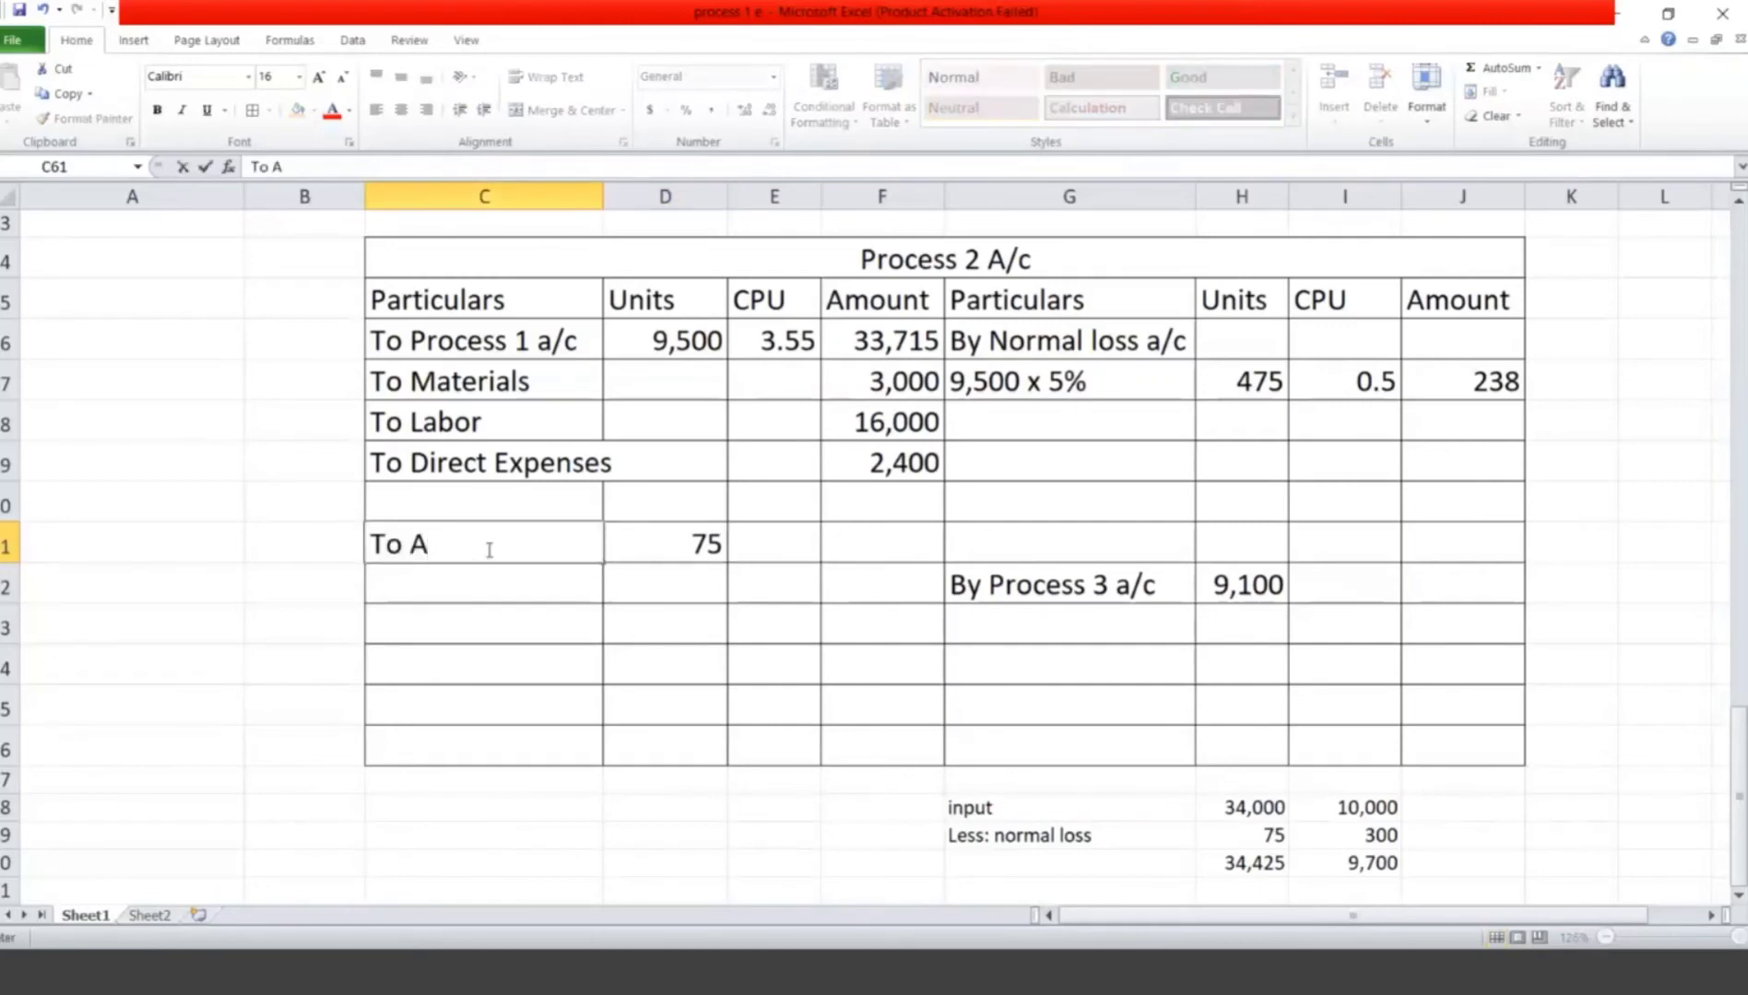
text(bnorm)
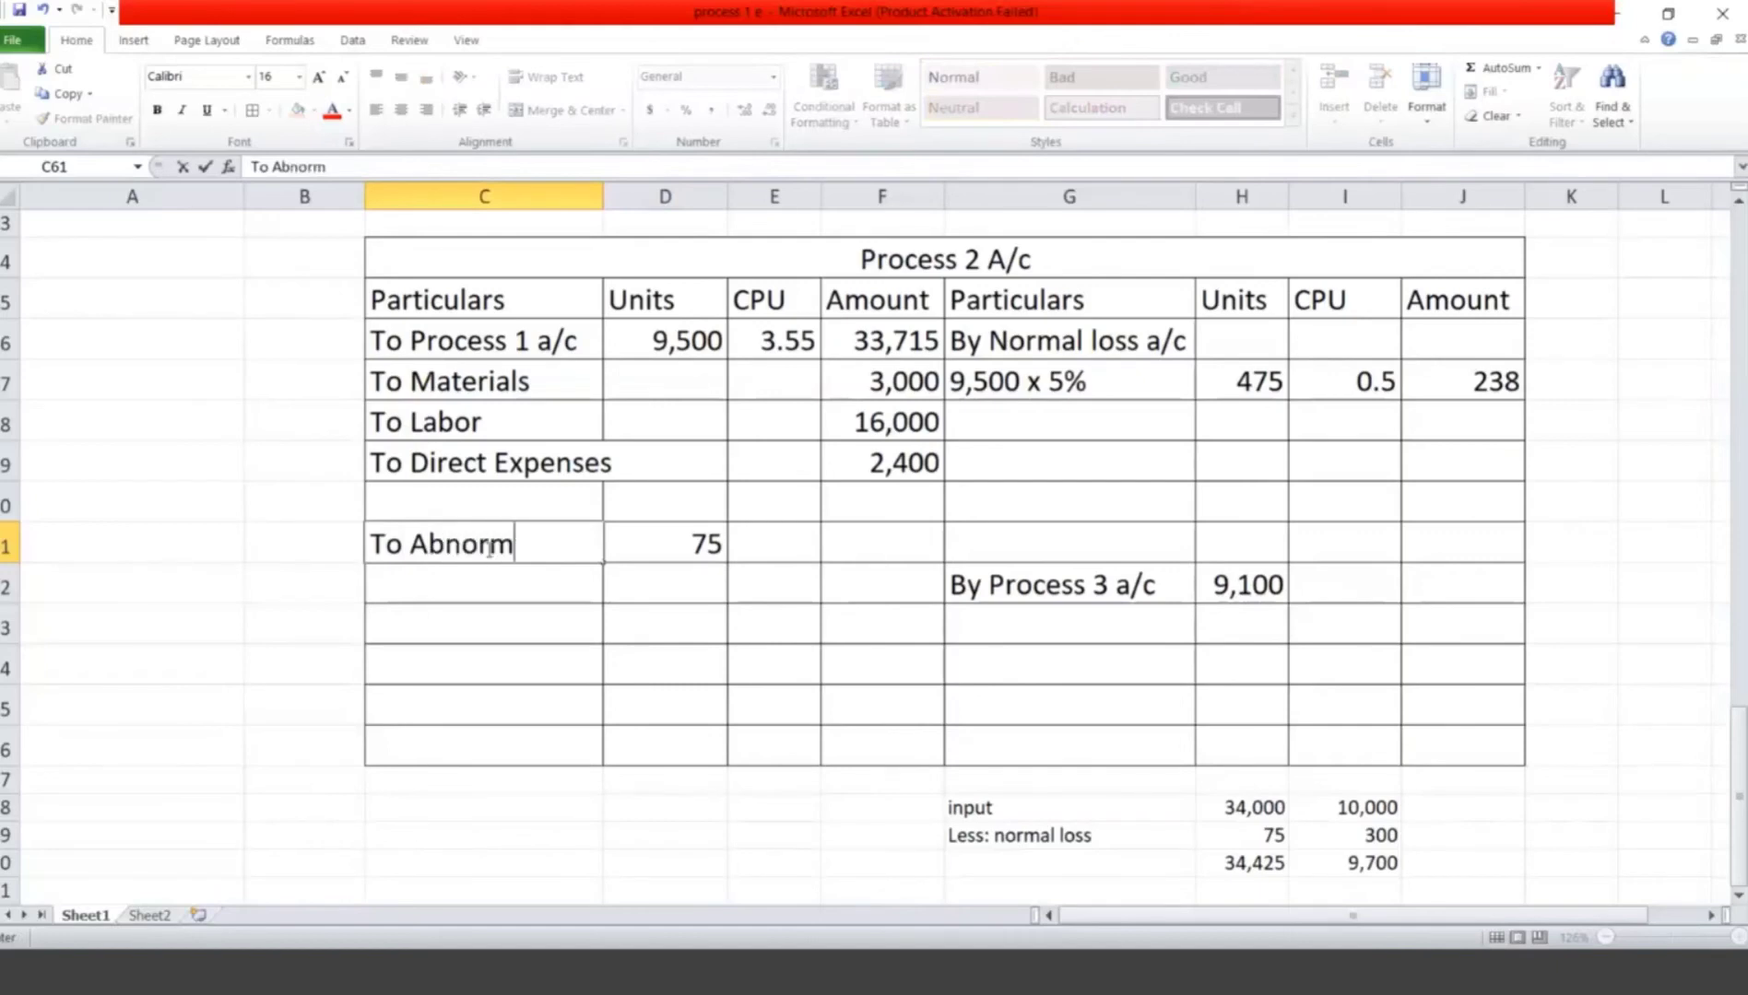
text(al gain)
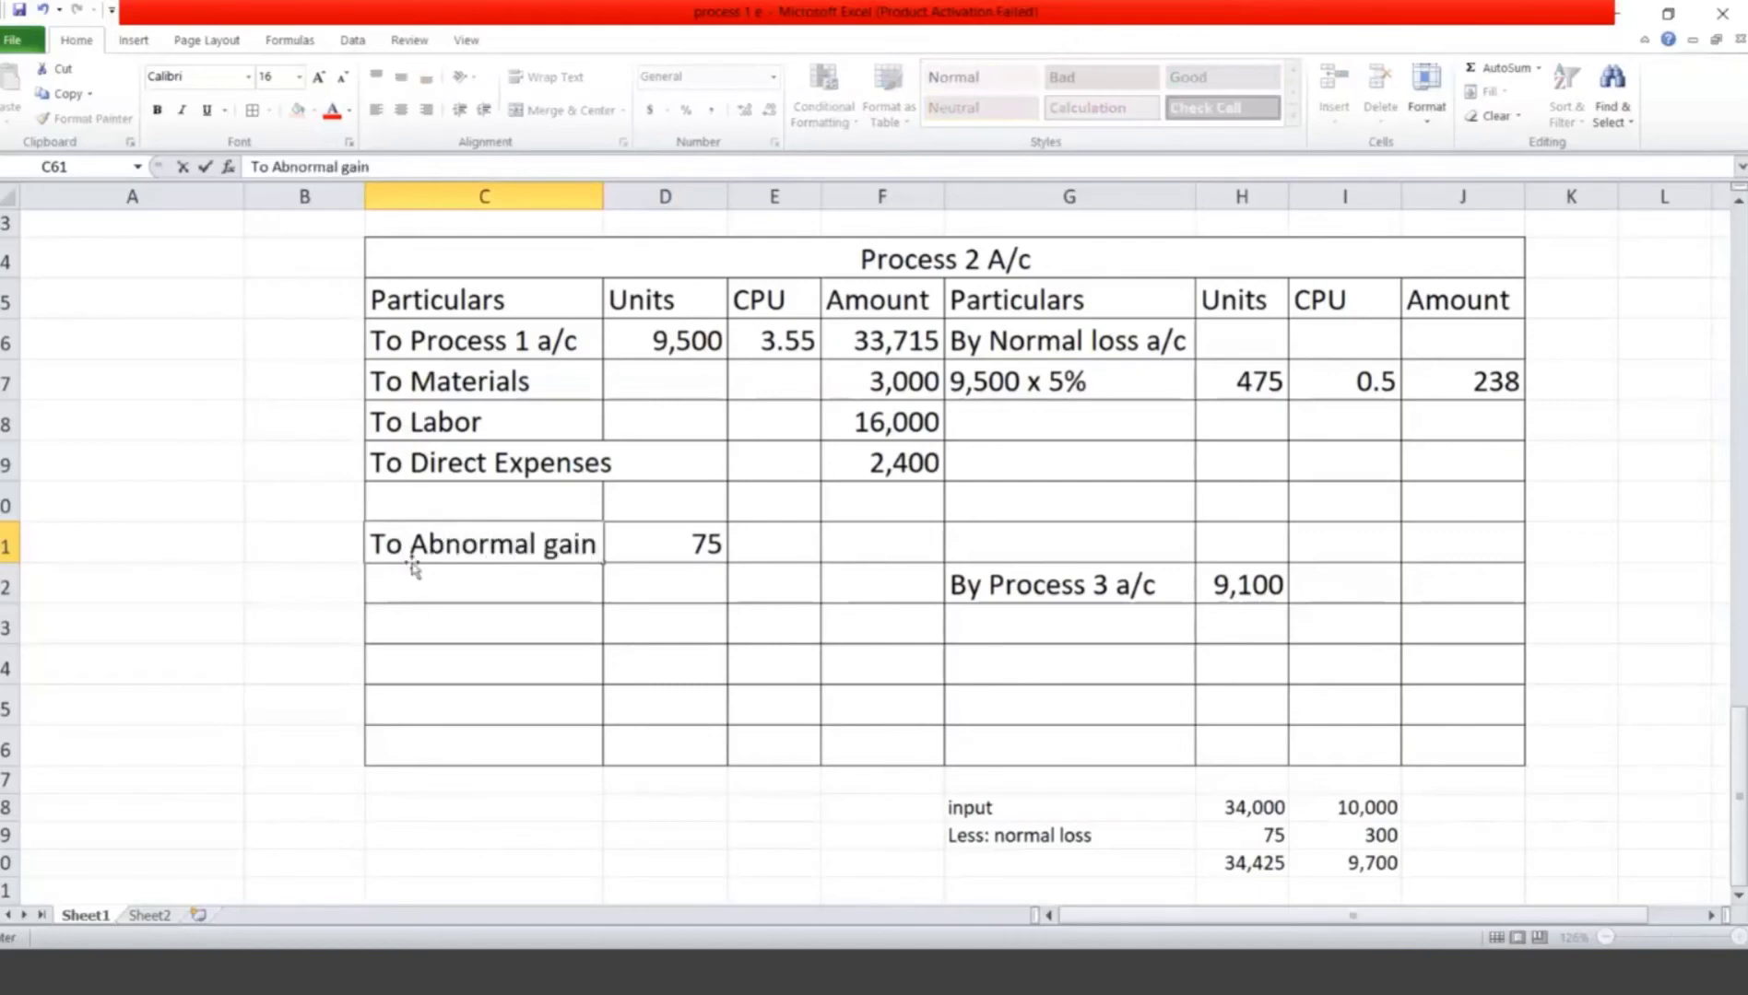
Step: Add the working "(9,500 - 475 - 9100)" in the cell beneath To Abnormal gain
click(421, 581)
text(()
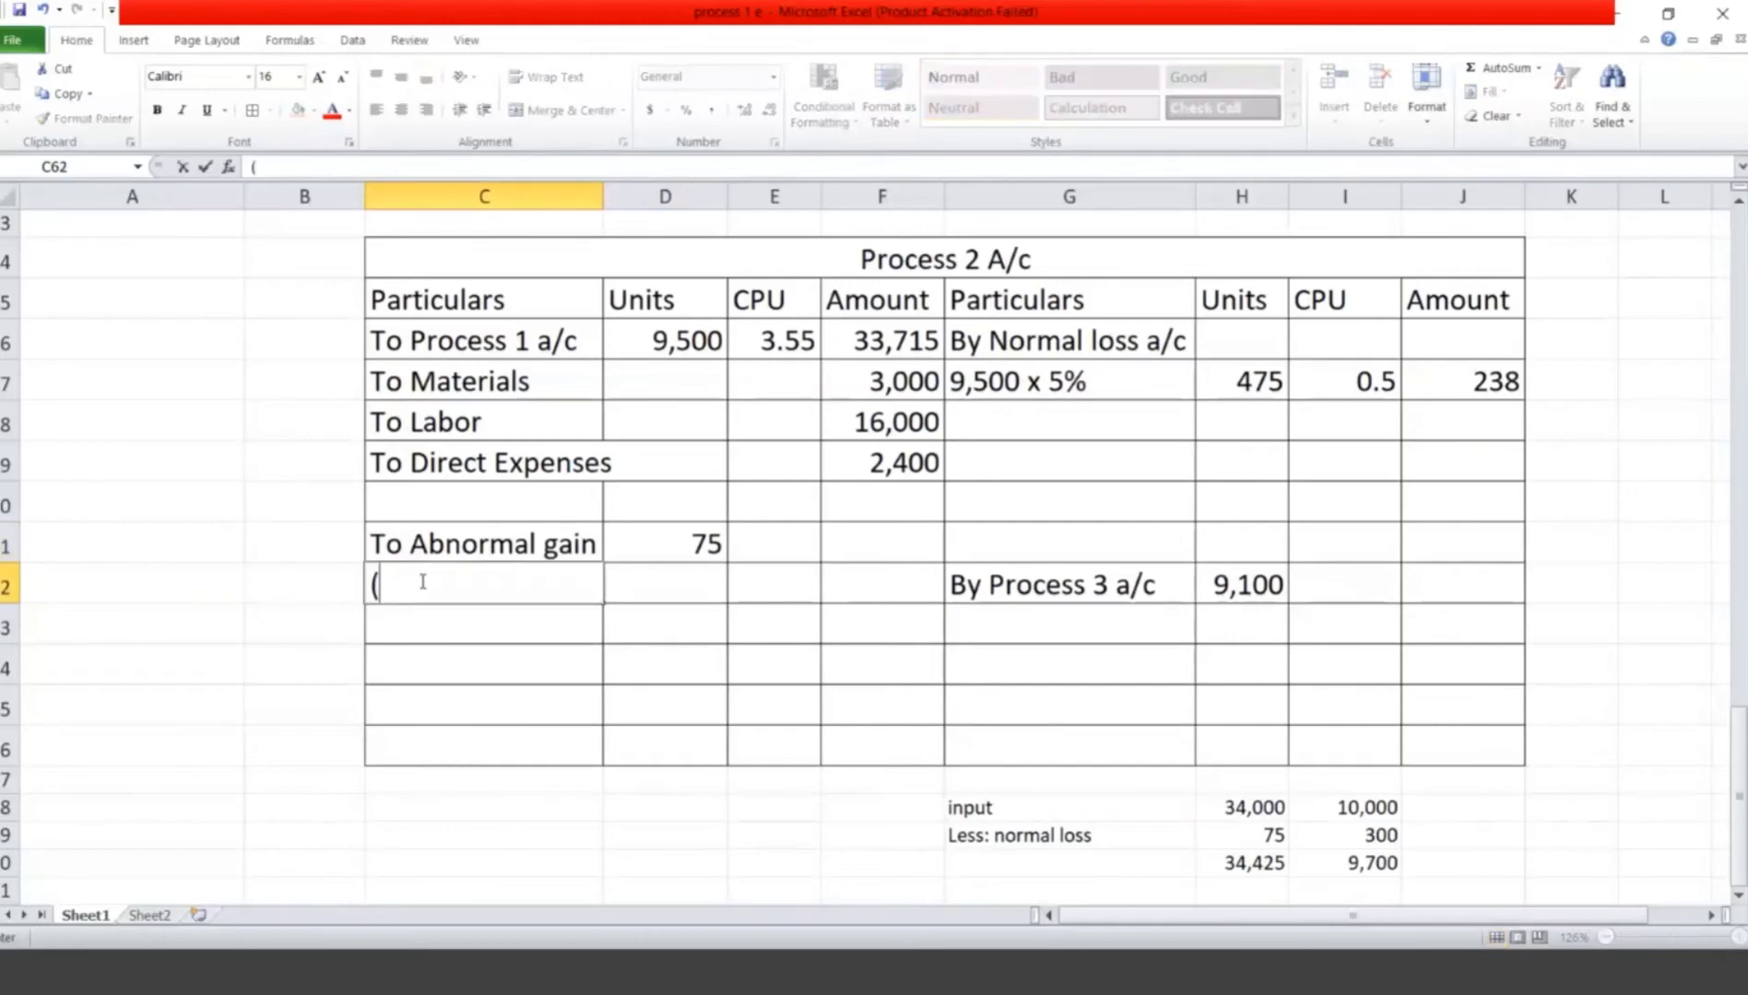
text(9,500)
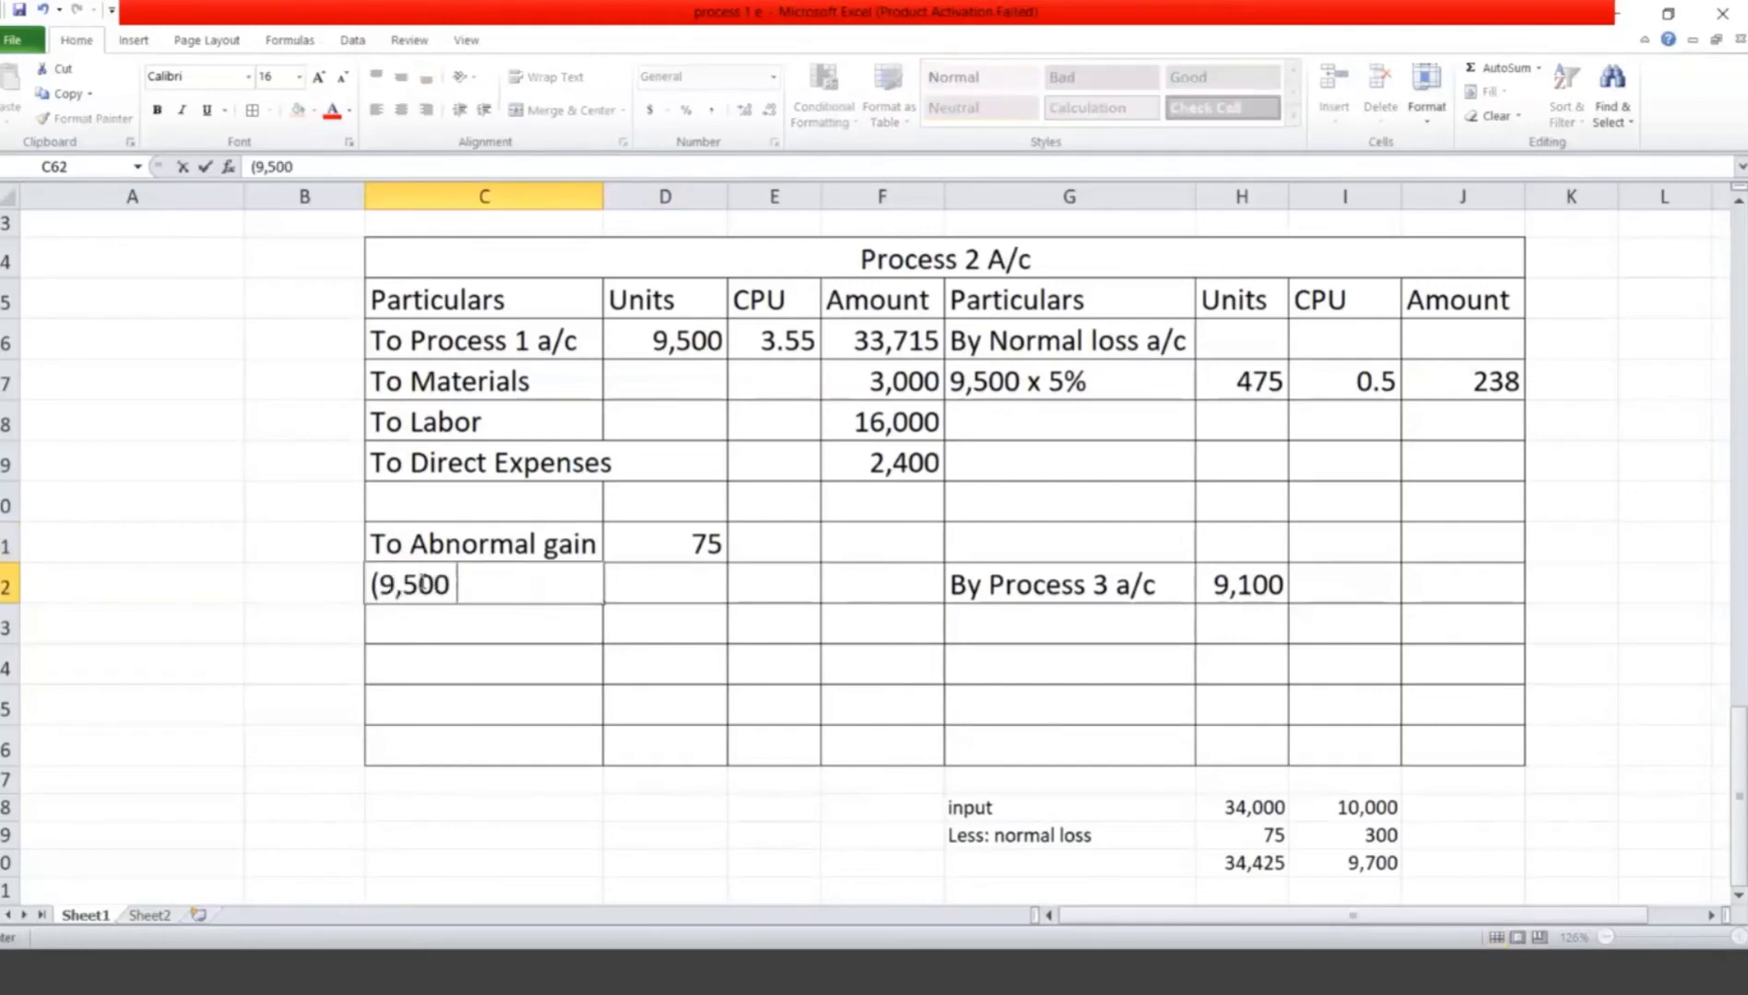
text( - 475 - 9100)
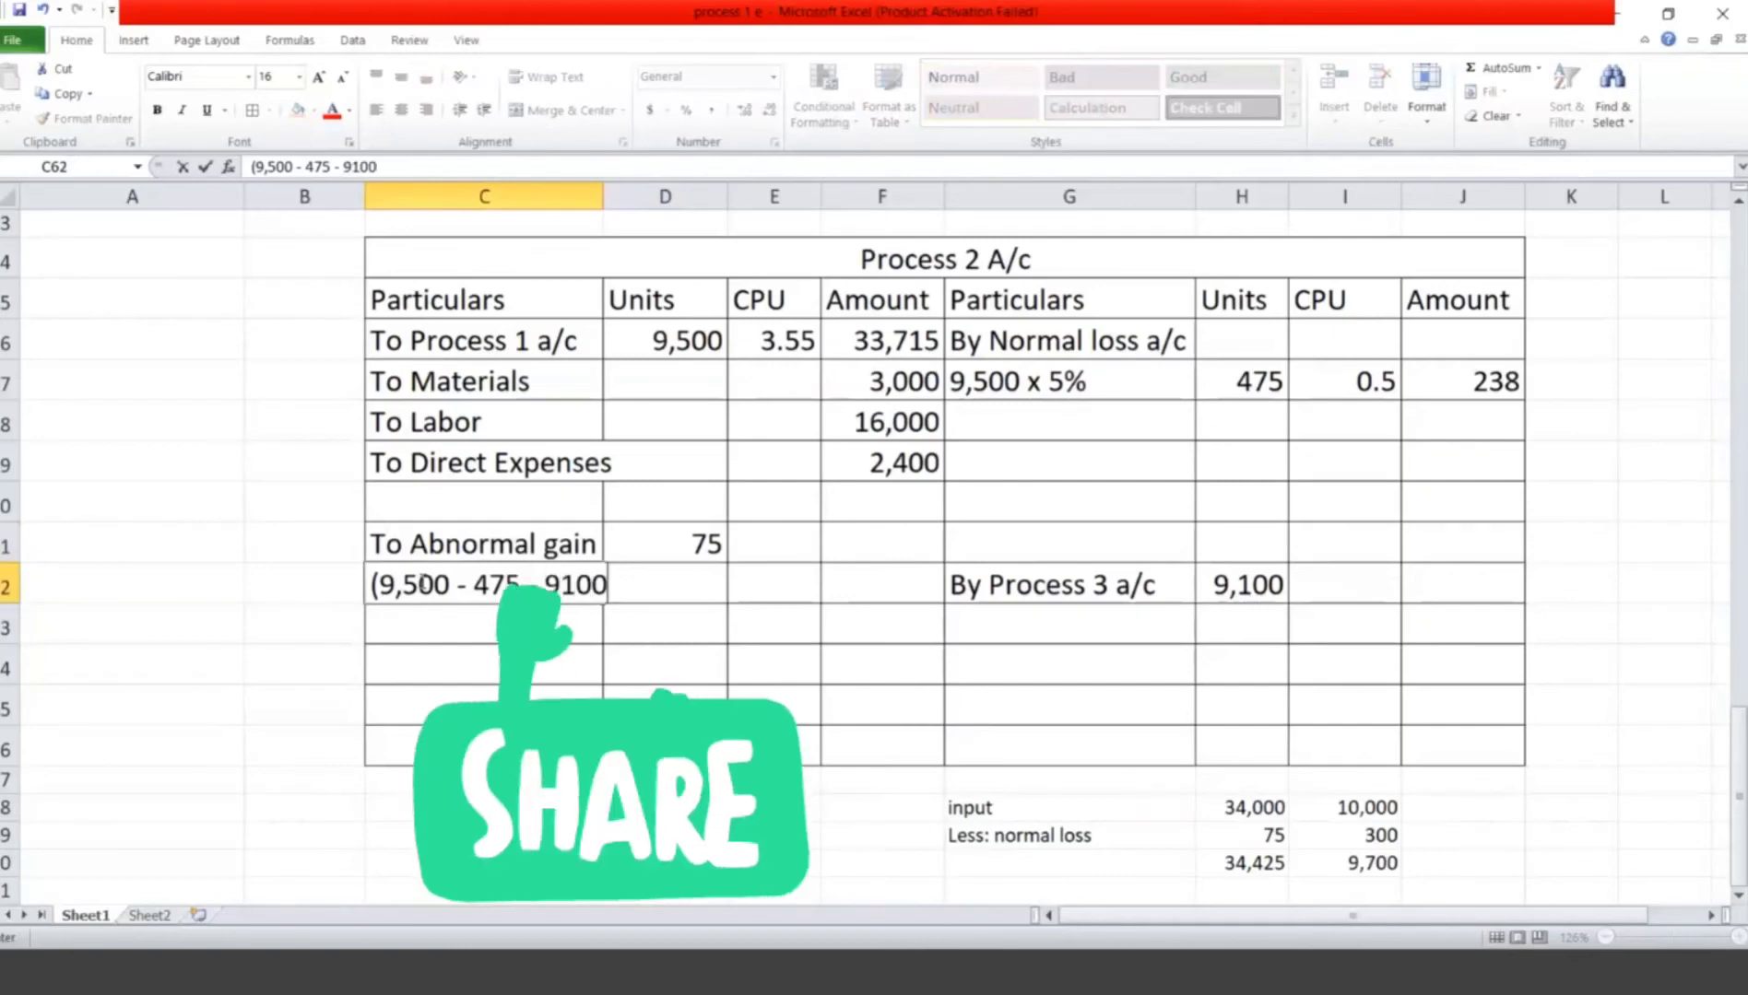
text())
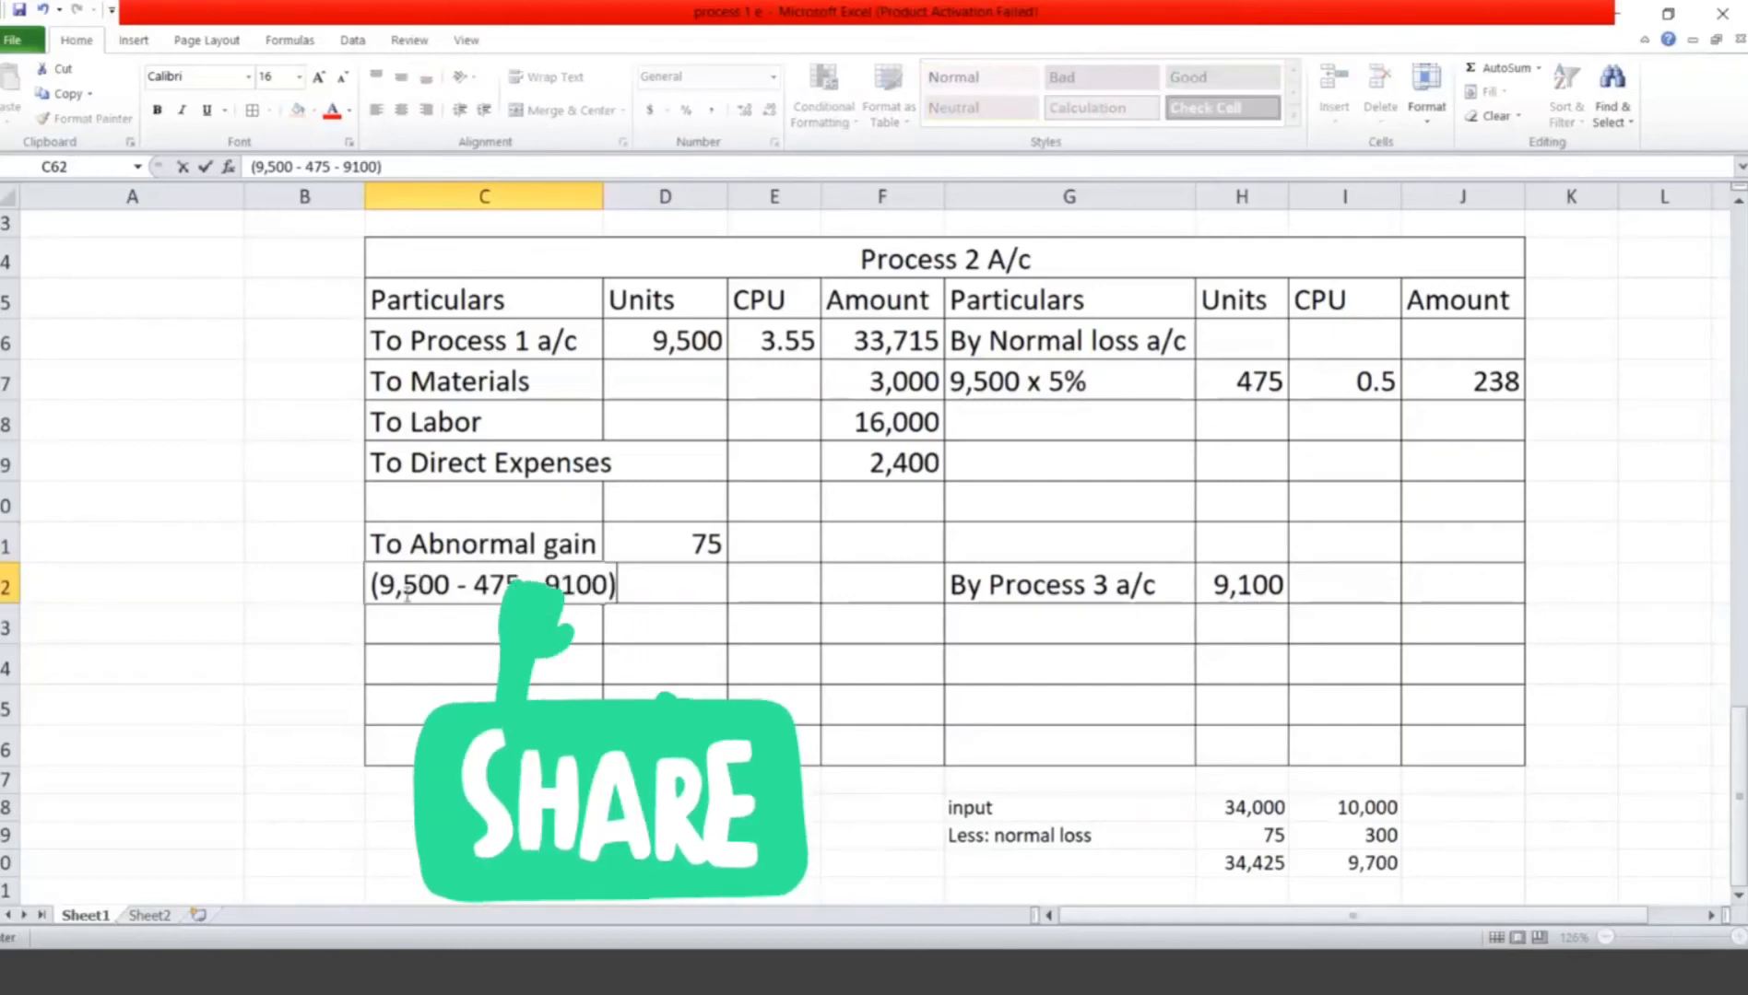
click(761, 550)
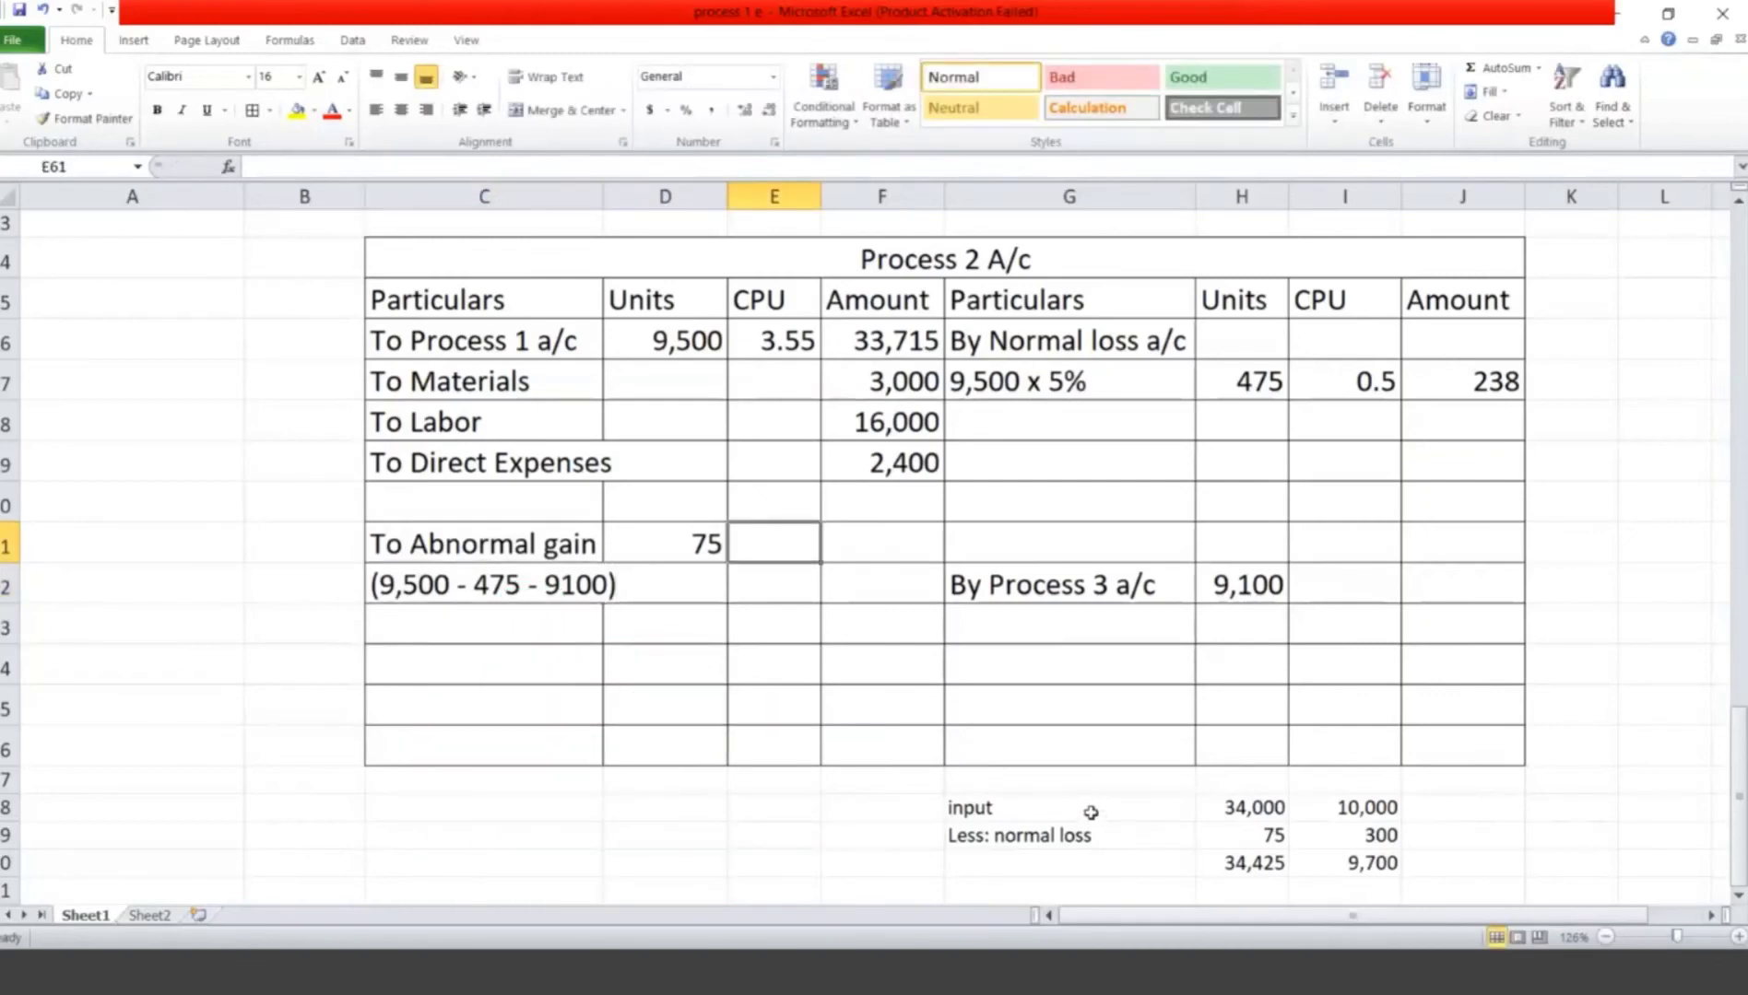
Step: Set the input cost in the working note below Process 2 A/c to 54,575
drag(1090, 812, 1226, 809)
click(1227, 808)
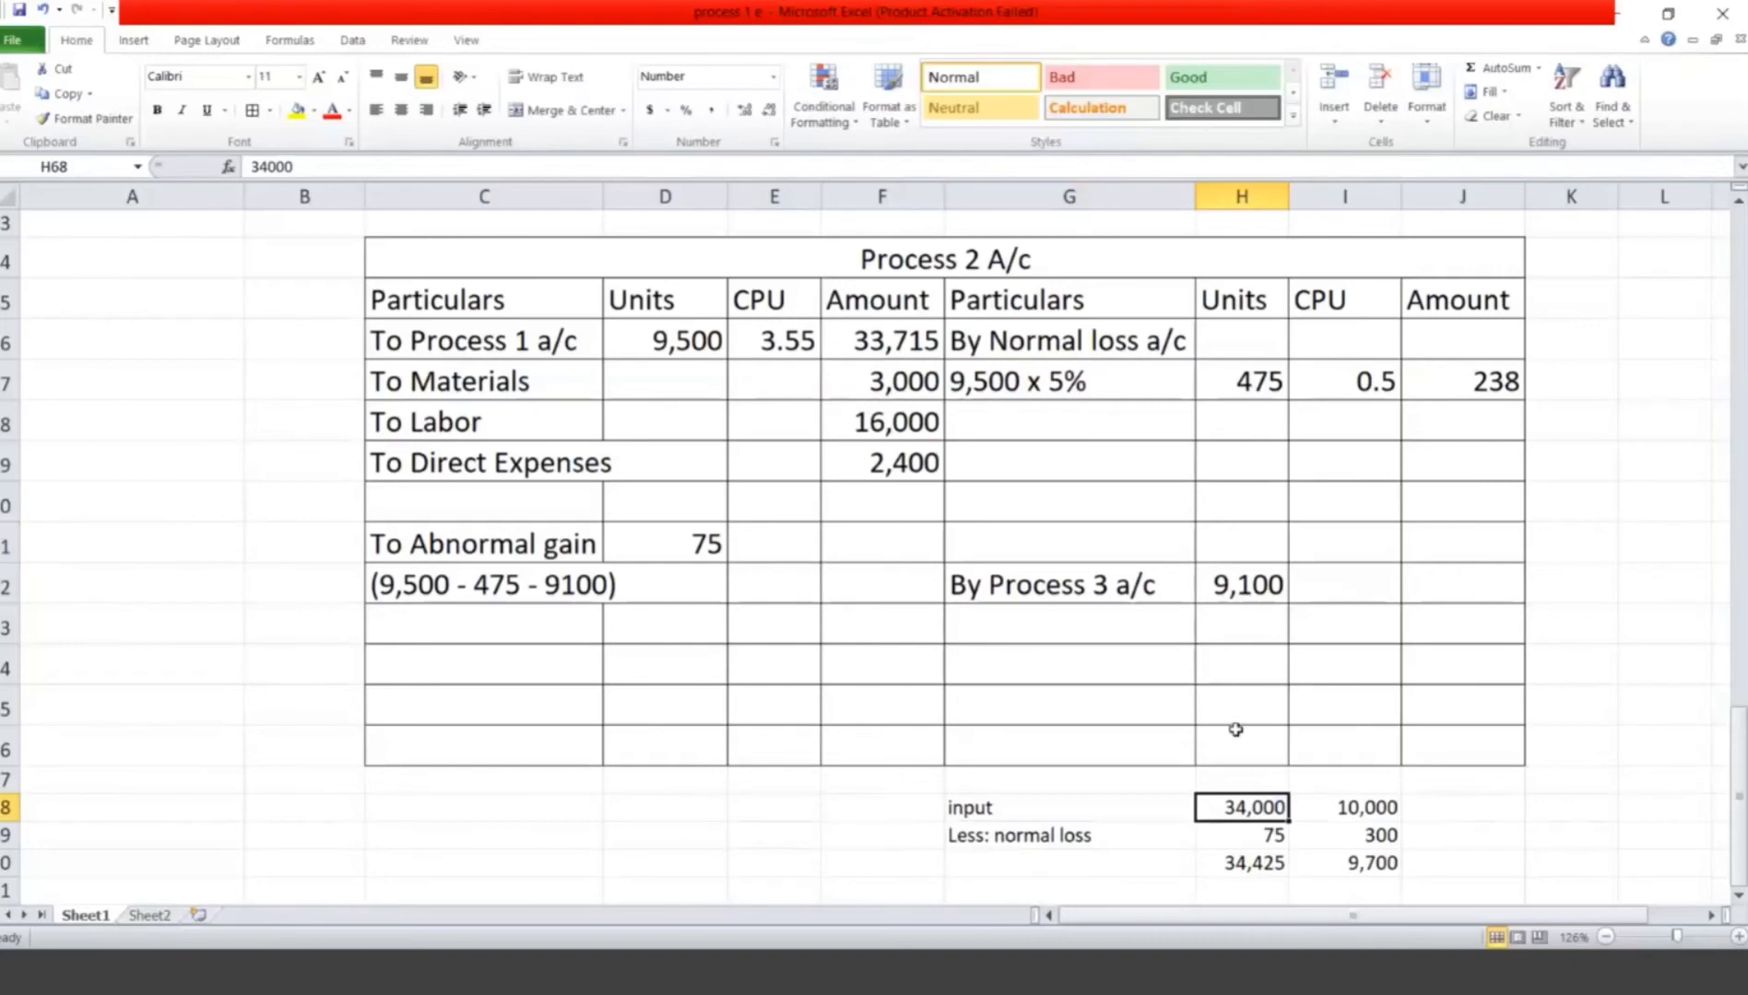
text(84,575)
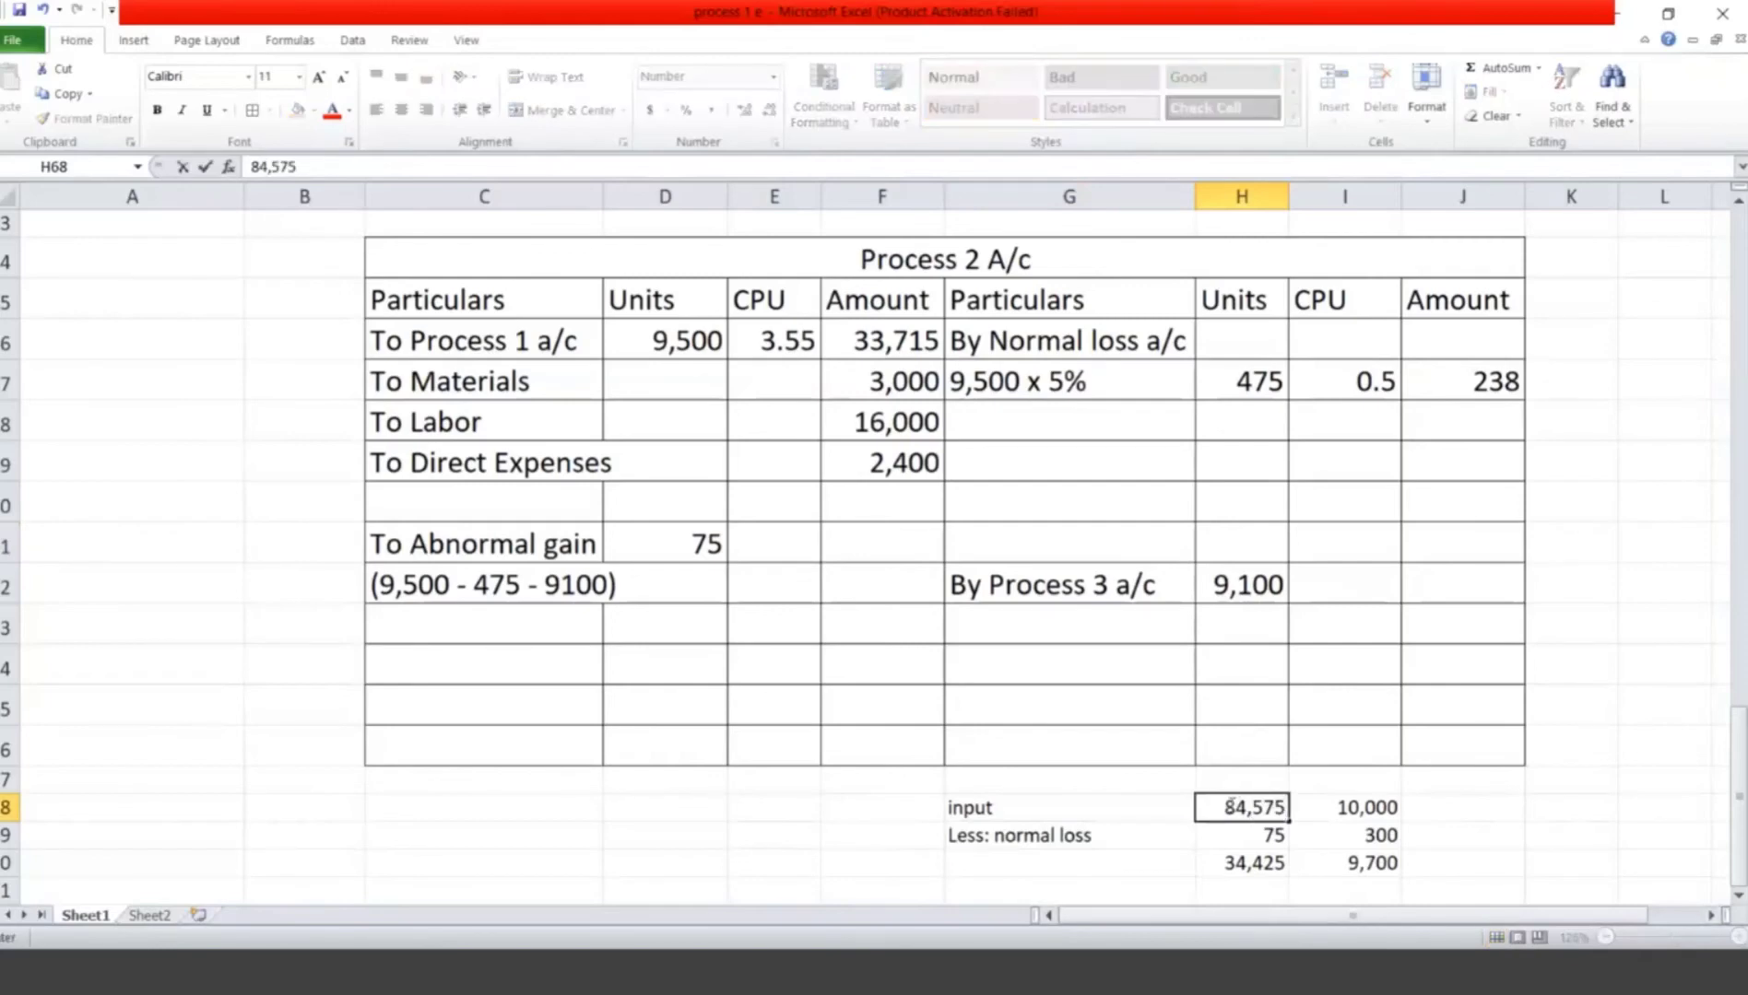
double_click(1231, 805)
text(8)
key(BackSpace)
text(54,575)
click(1234, 844)
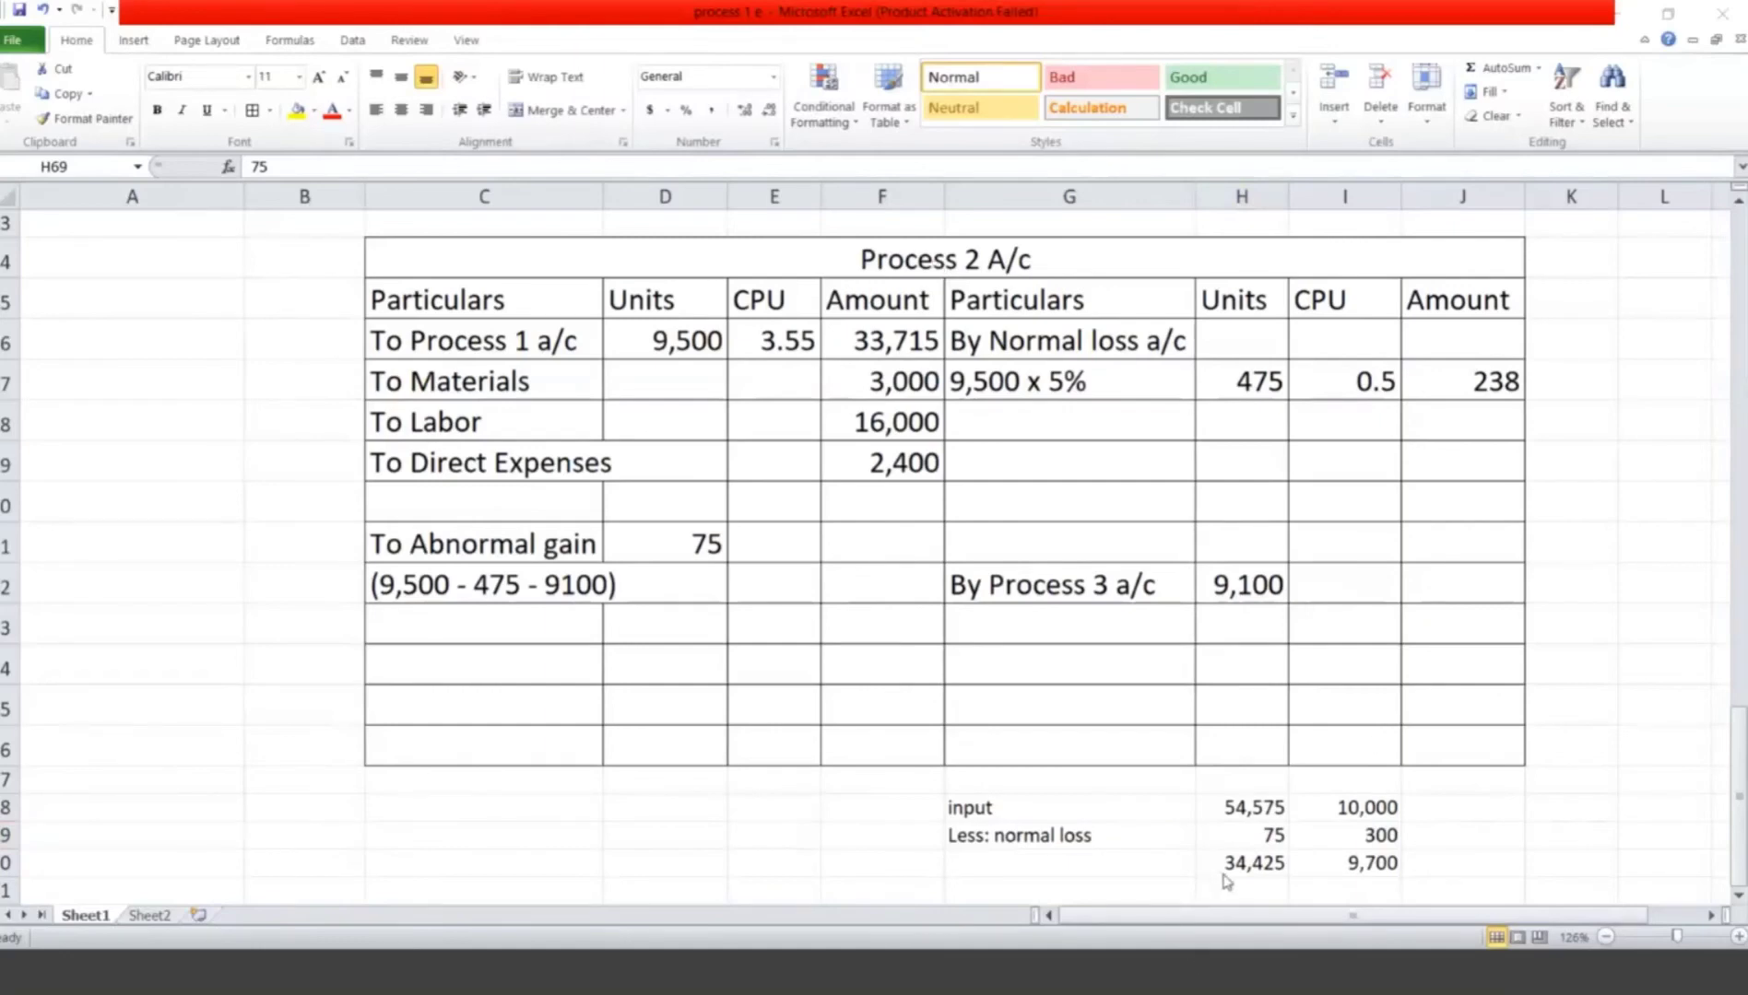
Step: In the working note, set the normal loss cost to 238, the input units to 9,500 and the normal loss units to 475
click(1265, 835)
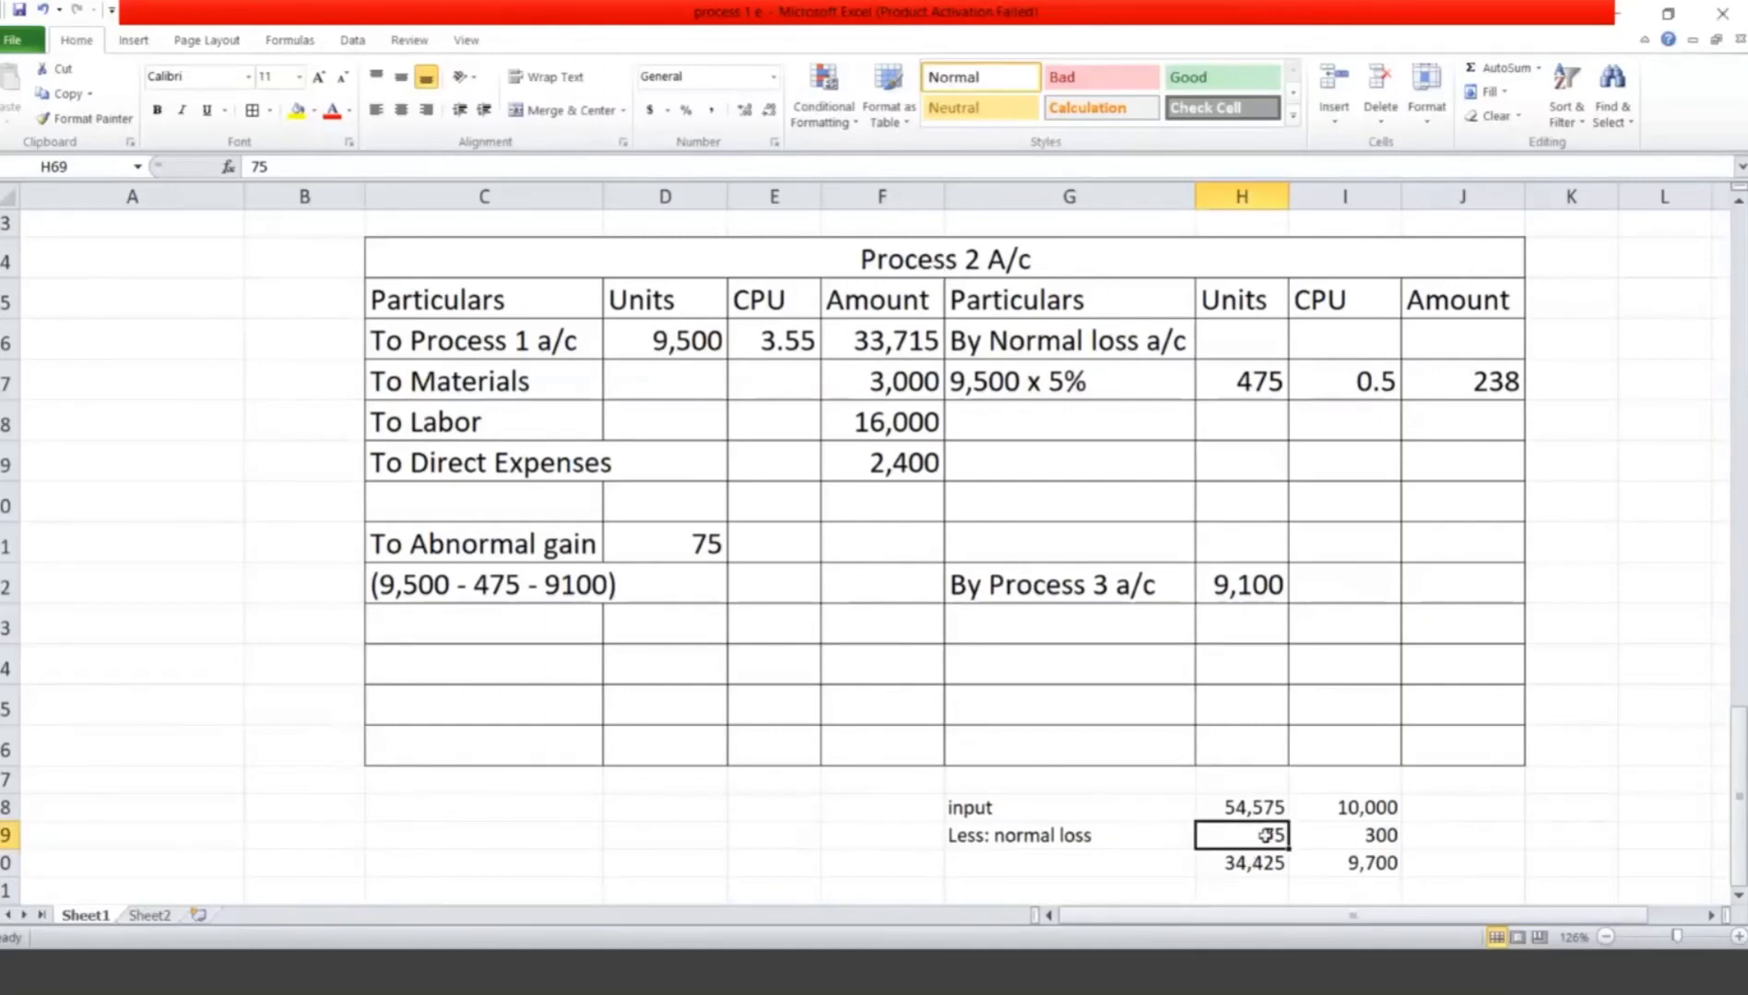
text(238)
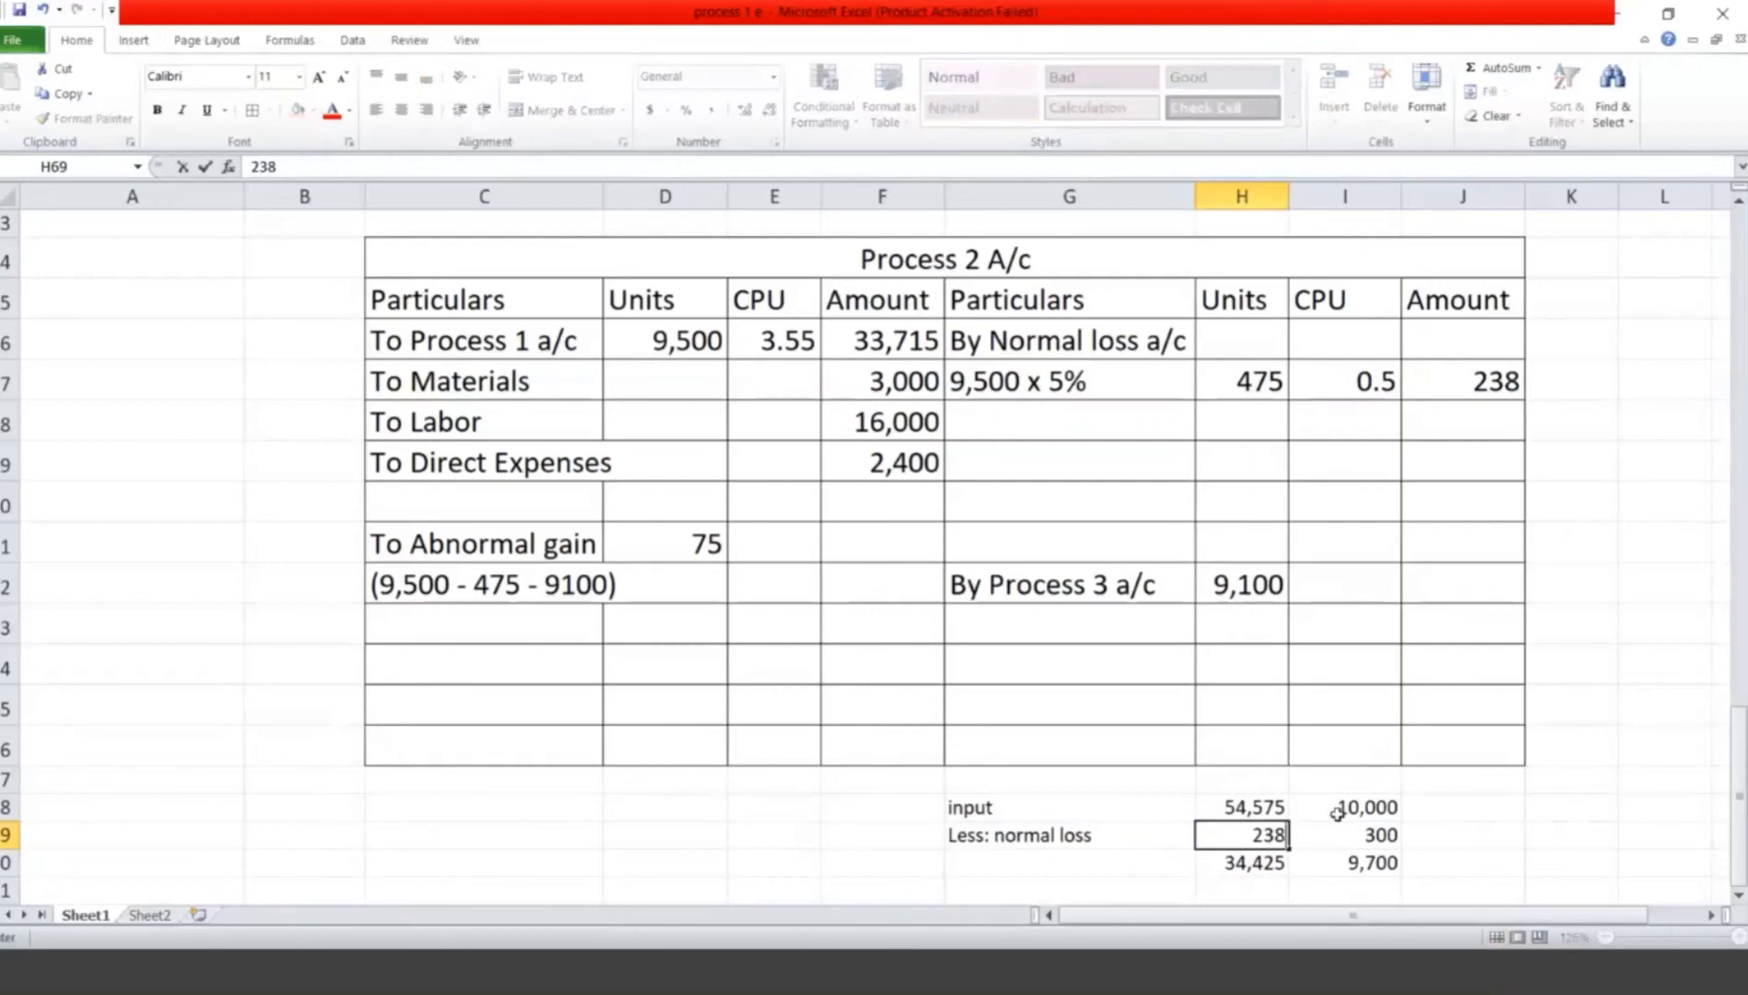
click(1336, 809)
text(9500)
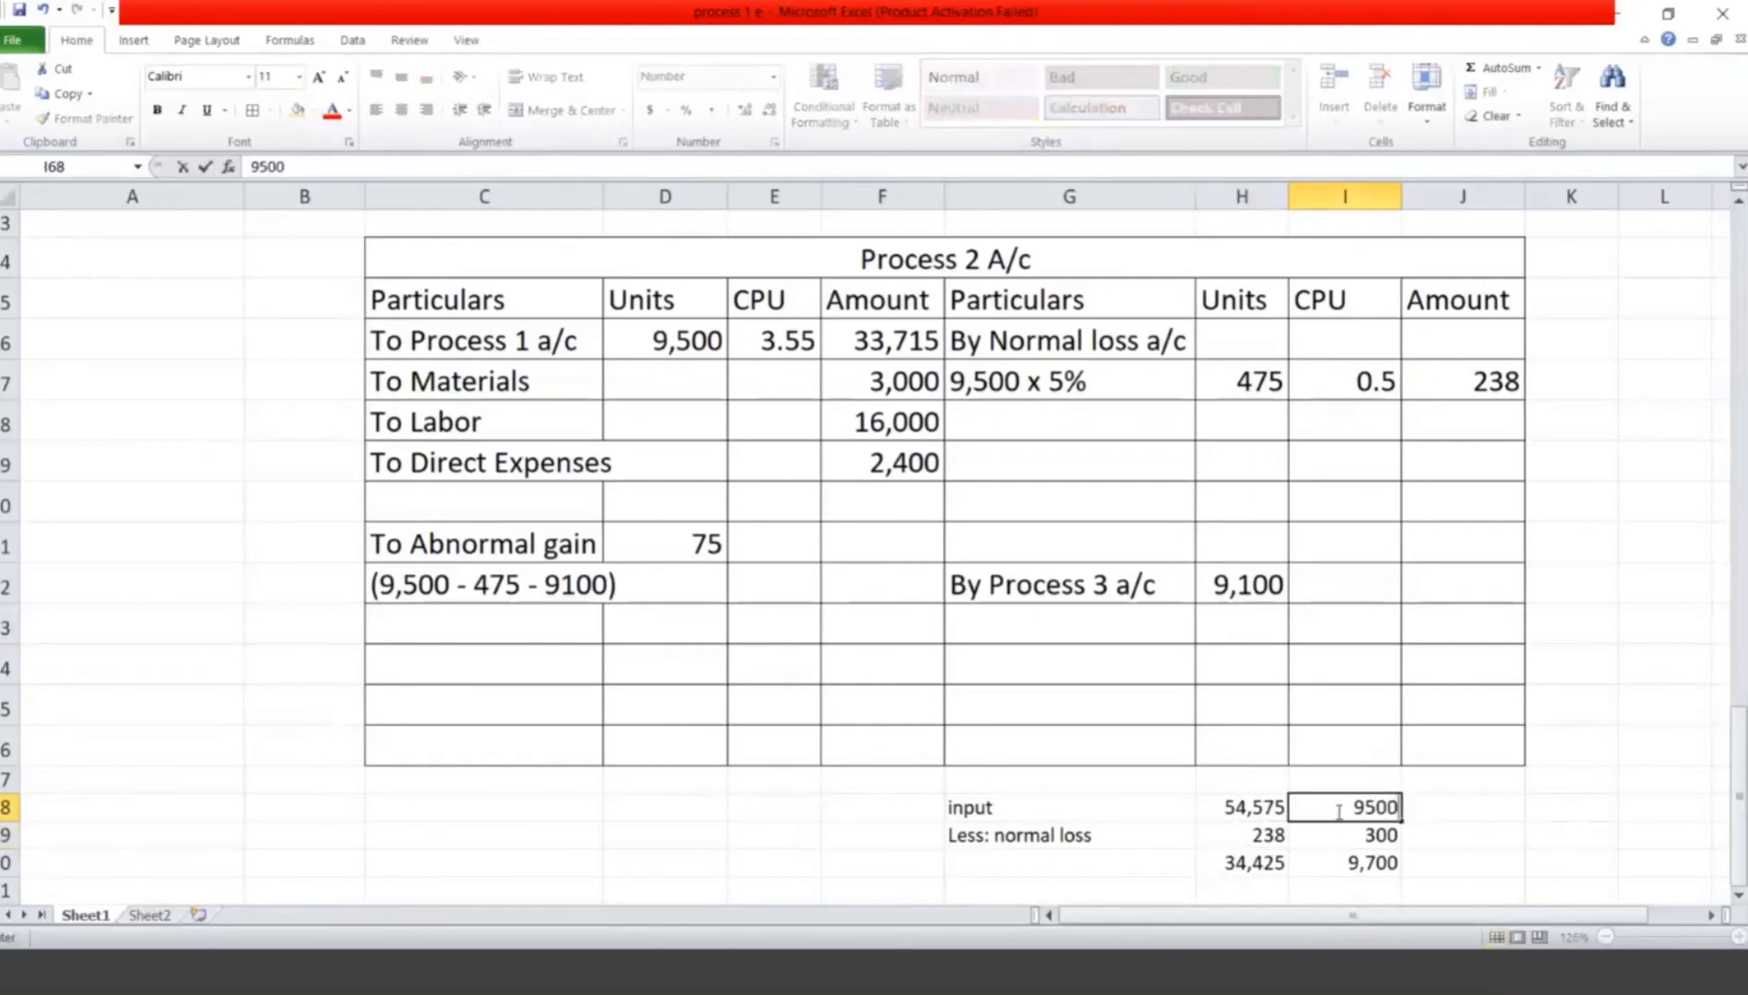
key(Return)
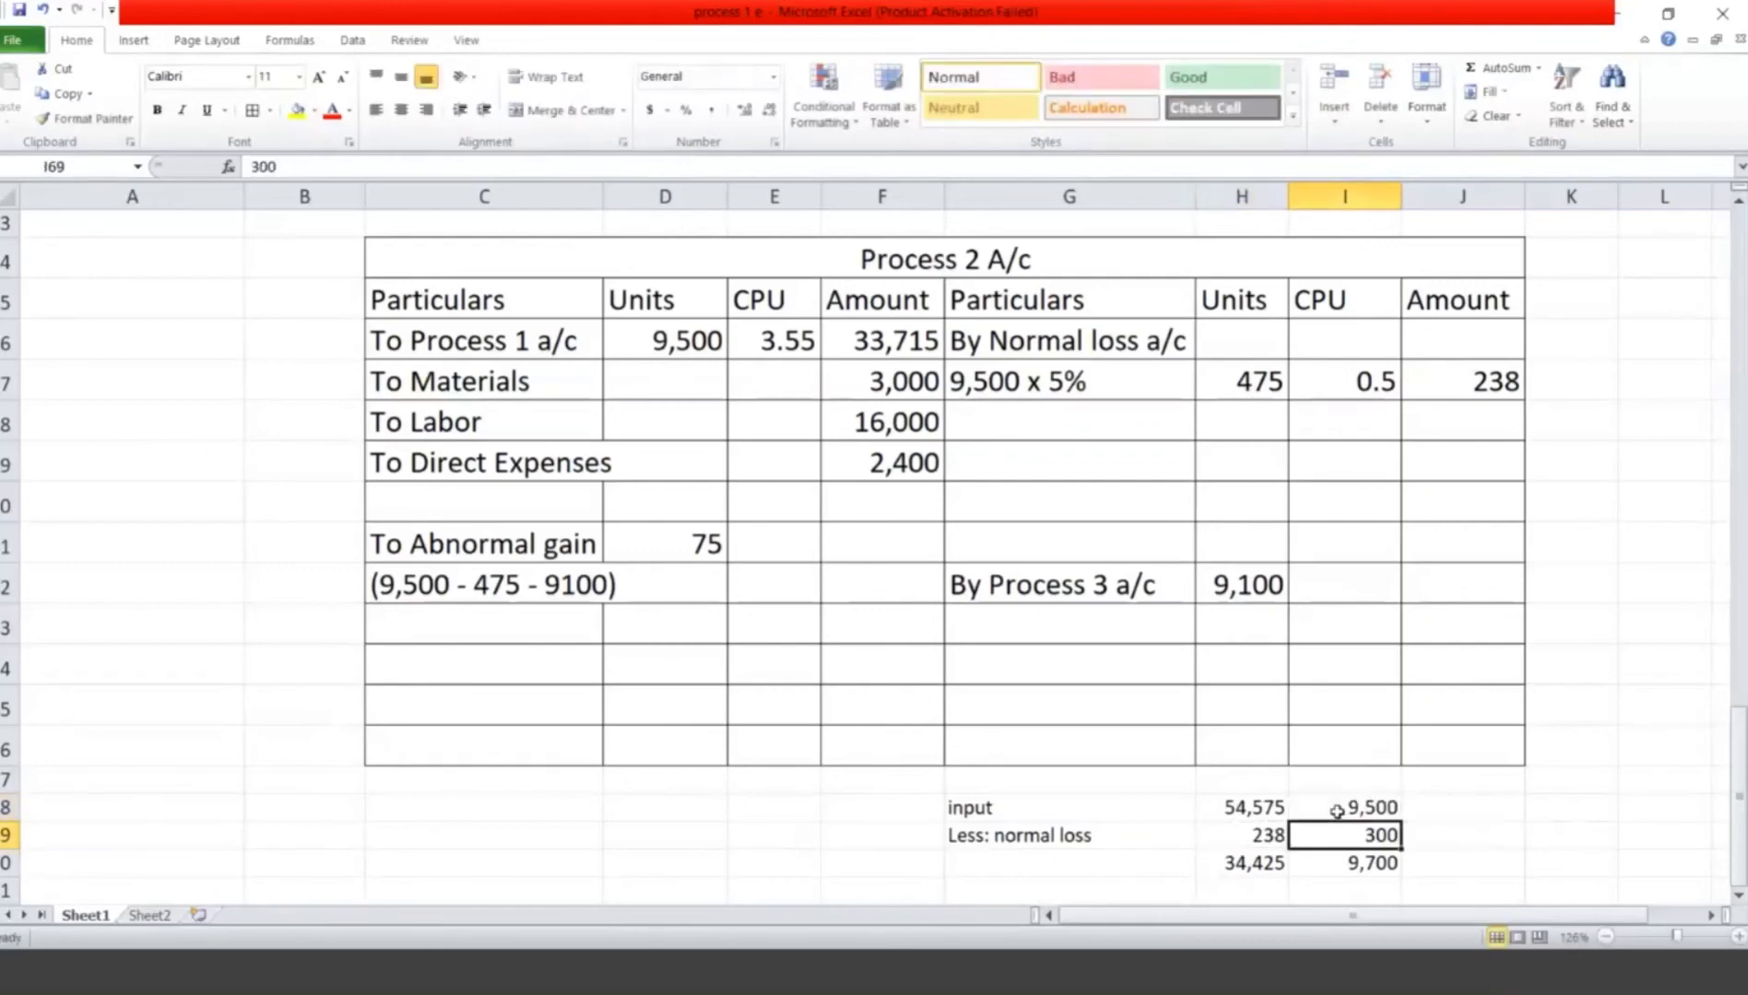
text(475)
Step: Set the result row of the working note to 9,025 units and a net cost of 54,337
click(1343, 862)
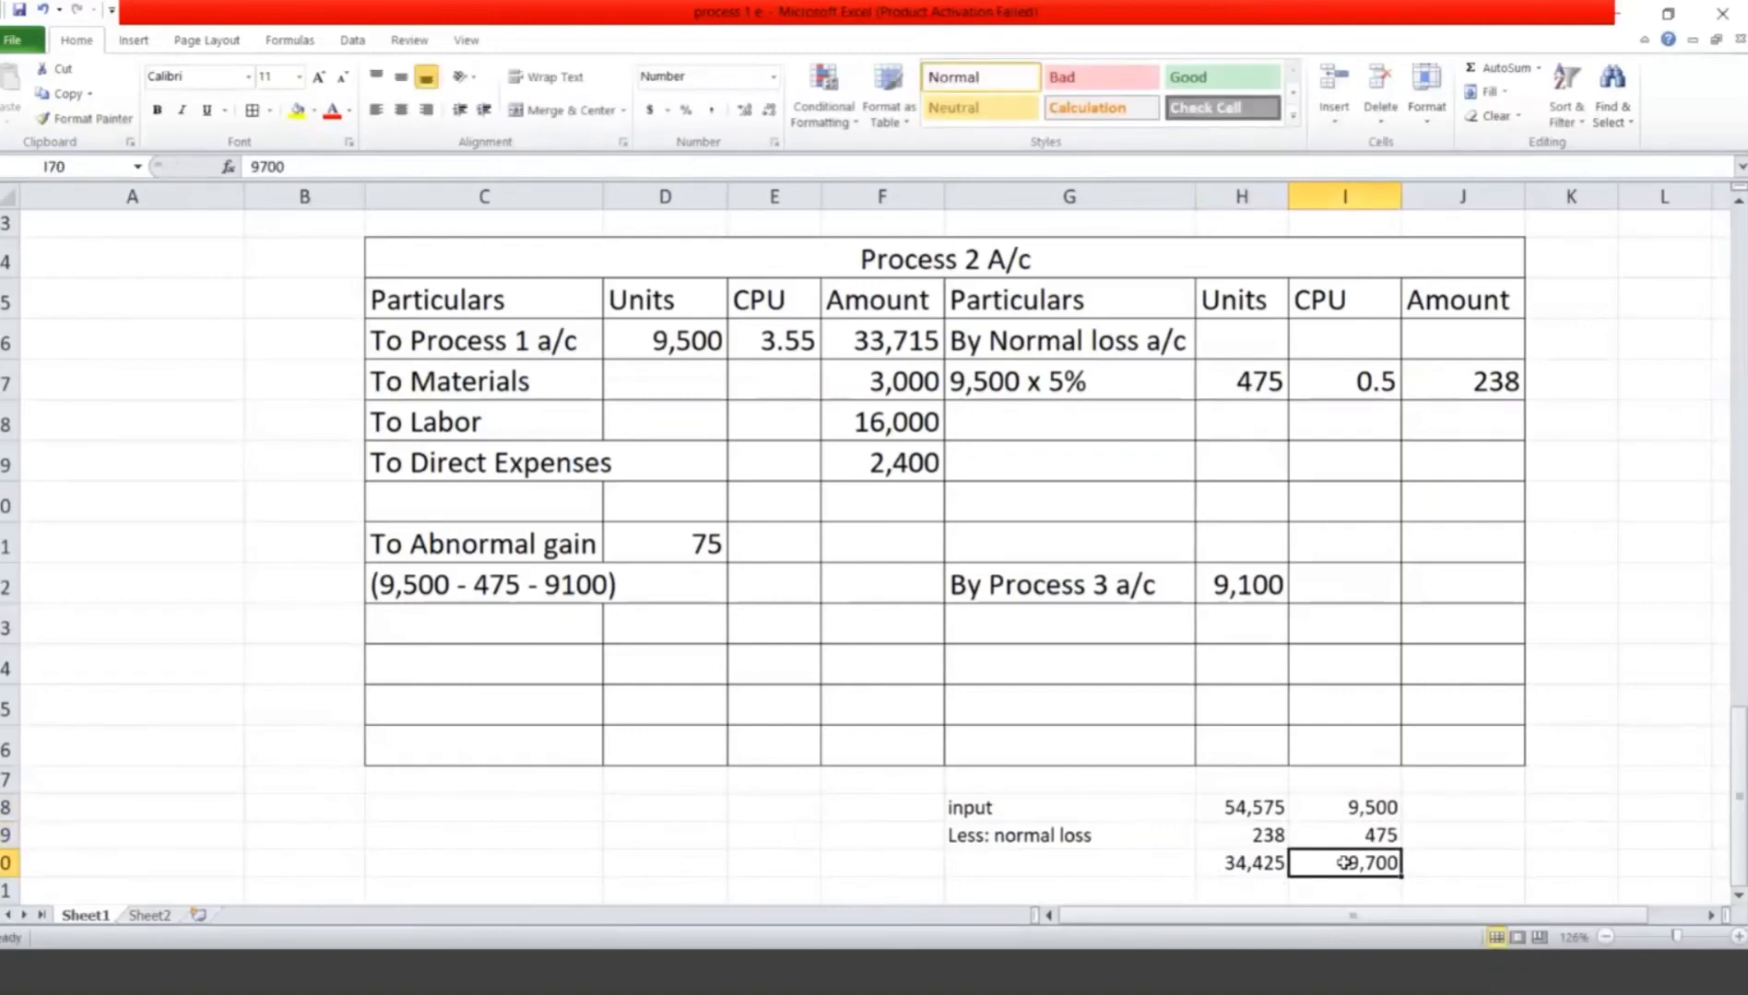
text(9005)
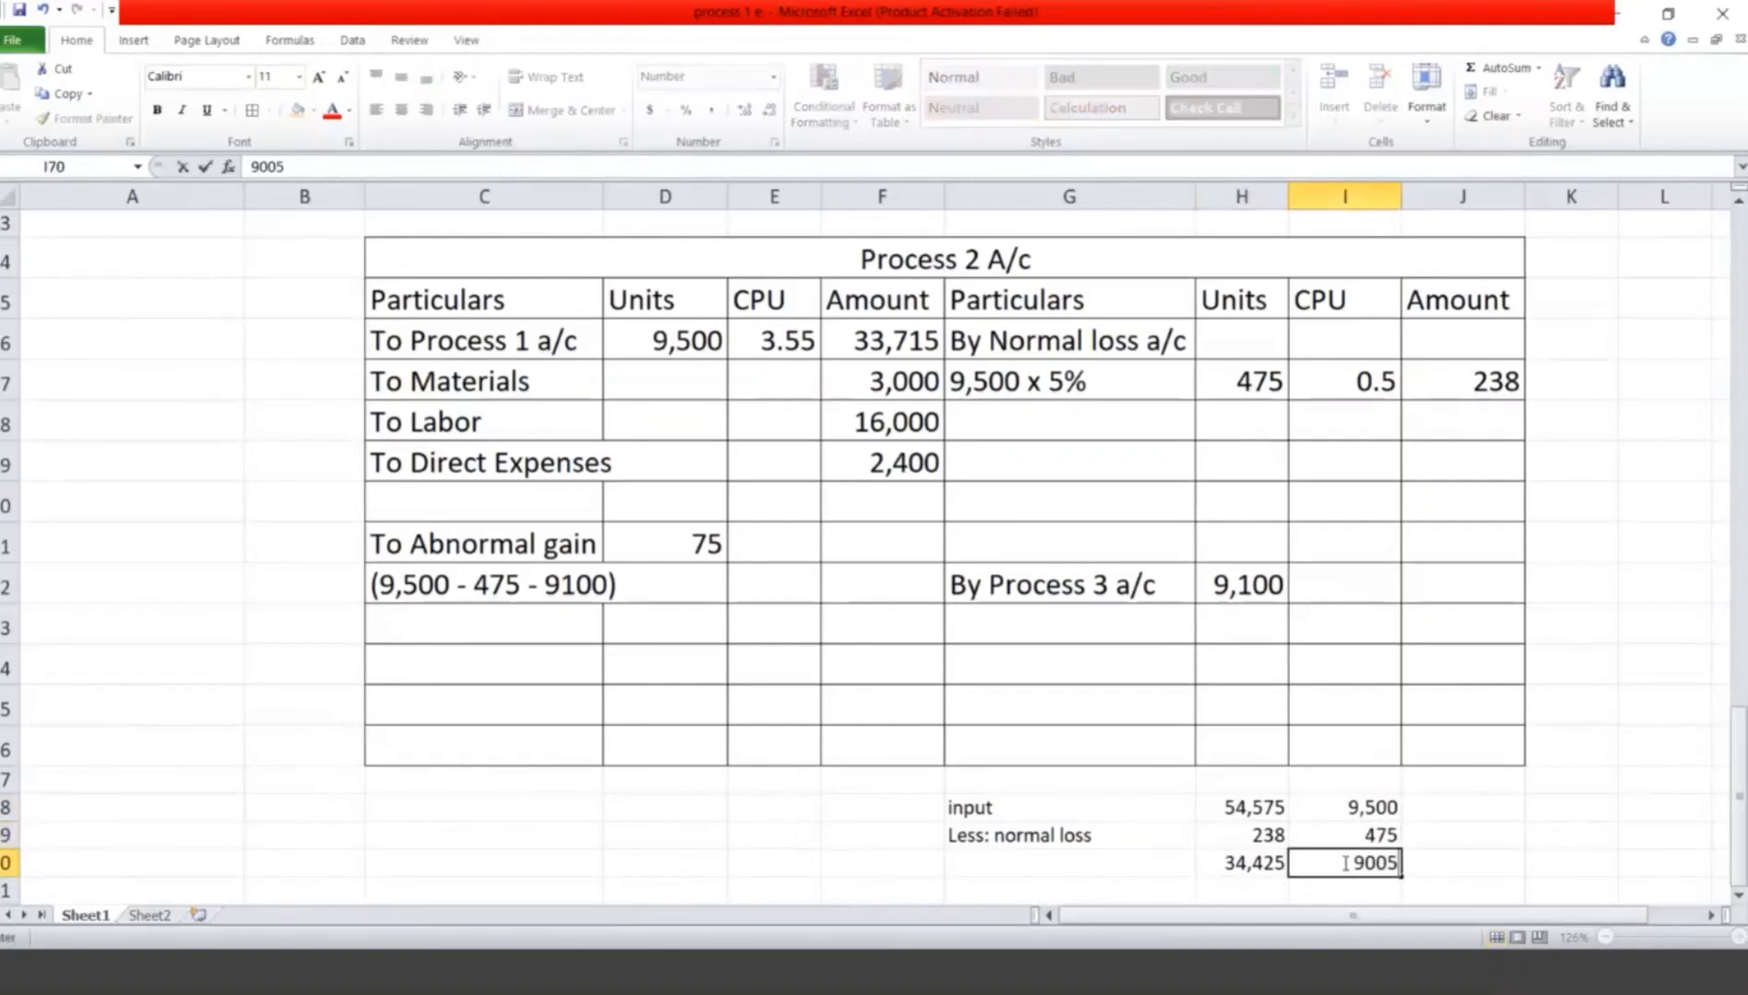
key(BackSpace)
key(BackSpace)
text(25)
click(1227, 868)
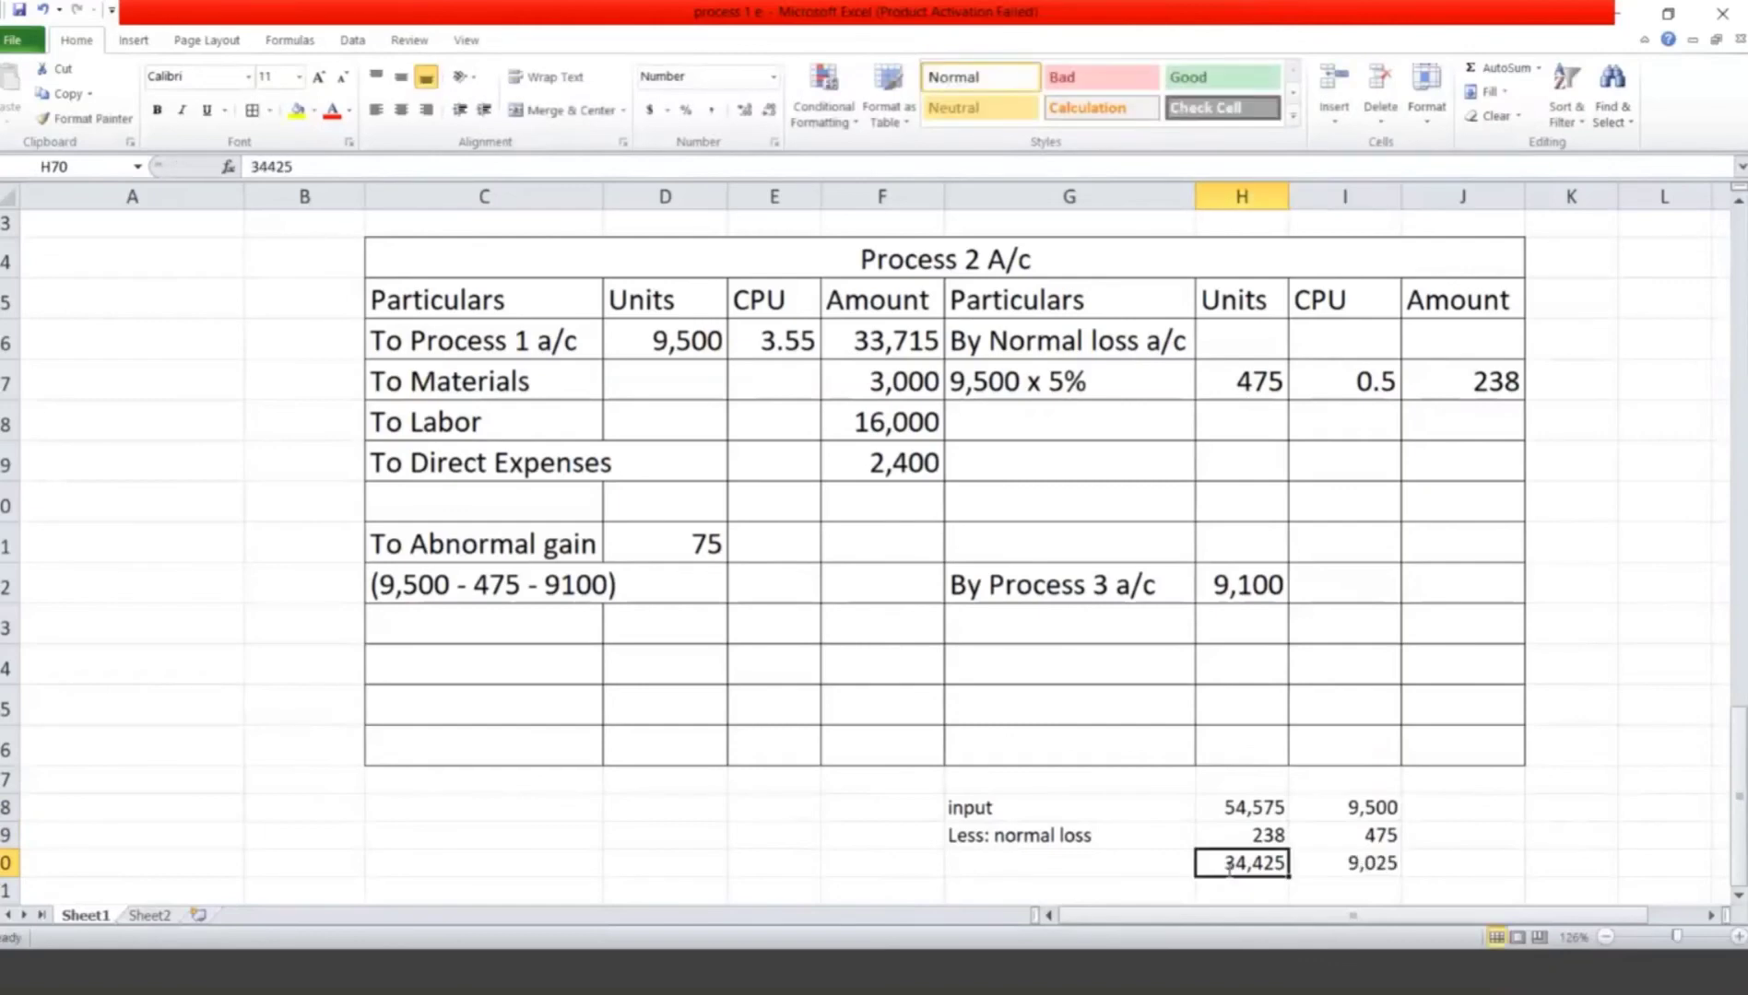
text(54,337)
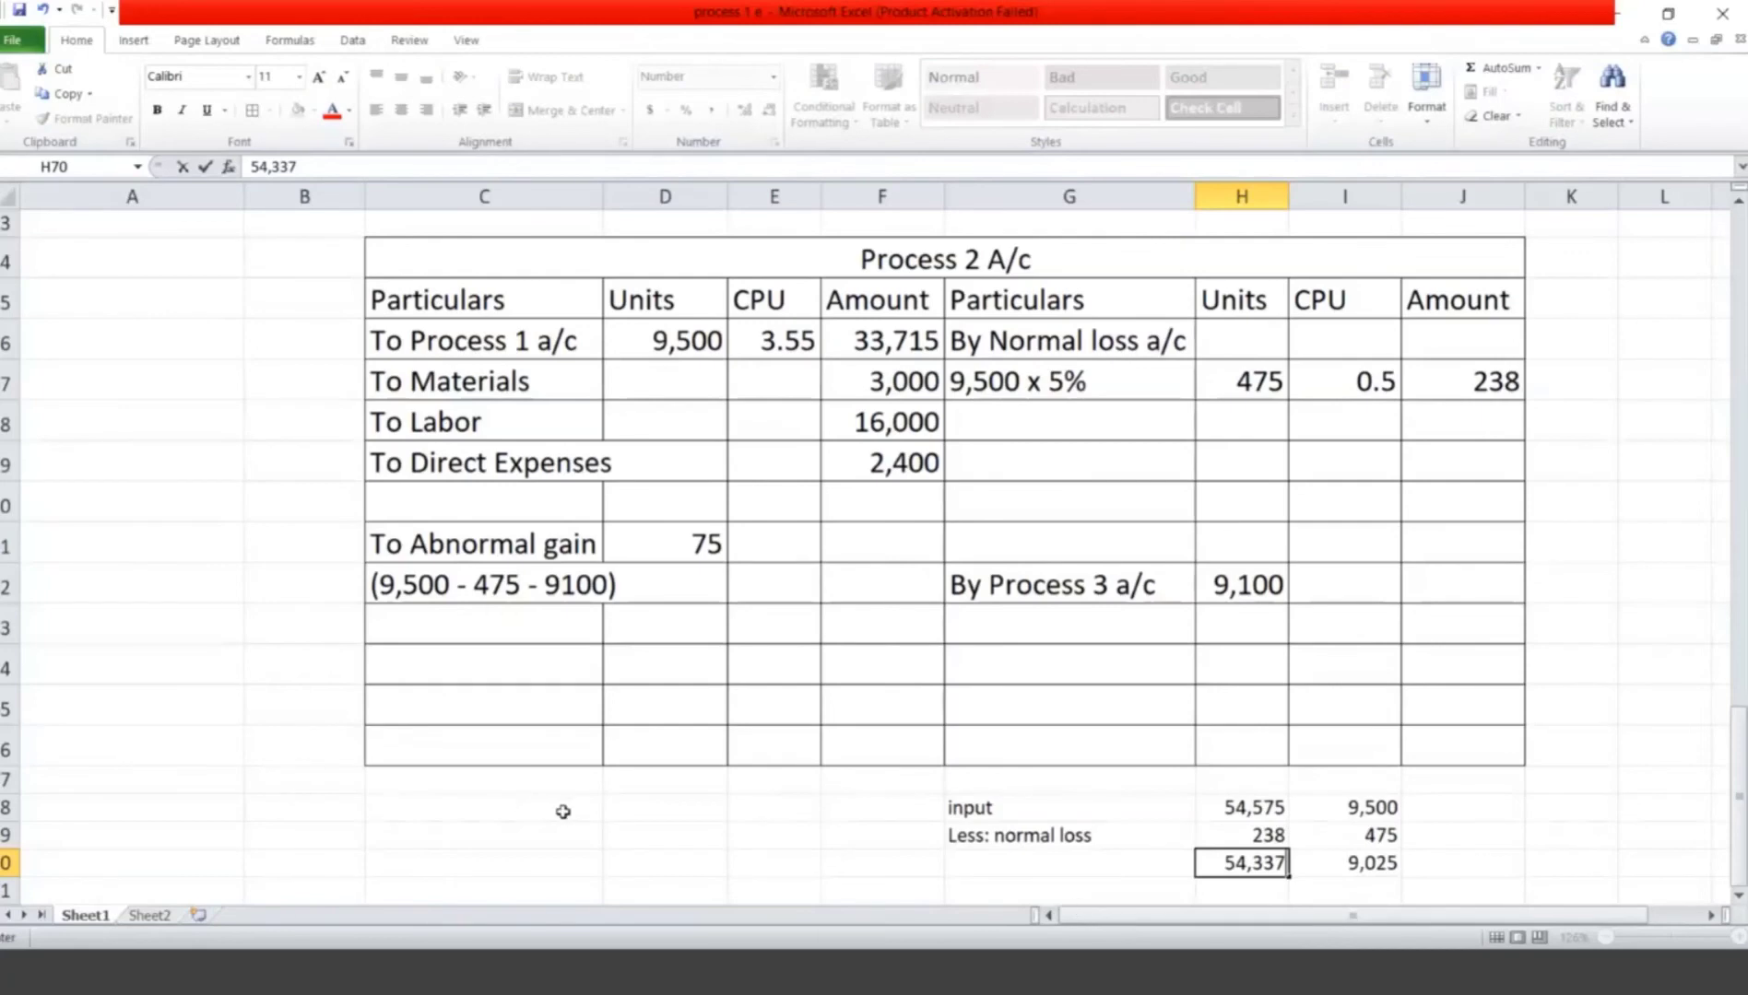
Step: Add the workings "54,337/9025=6.02" and "75 x 6.02" in adjacent cells C68 and D68 below Process 2 A/c
click(563, 811)
text(54,)
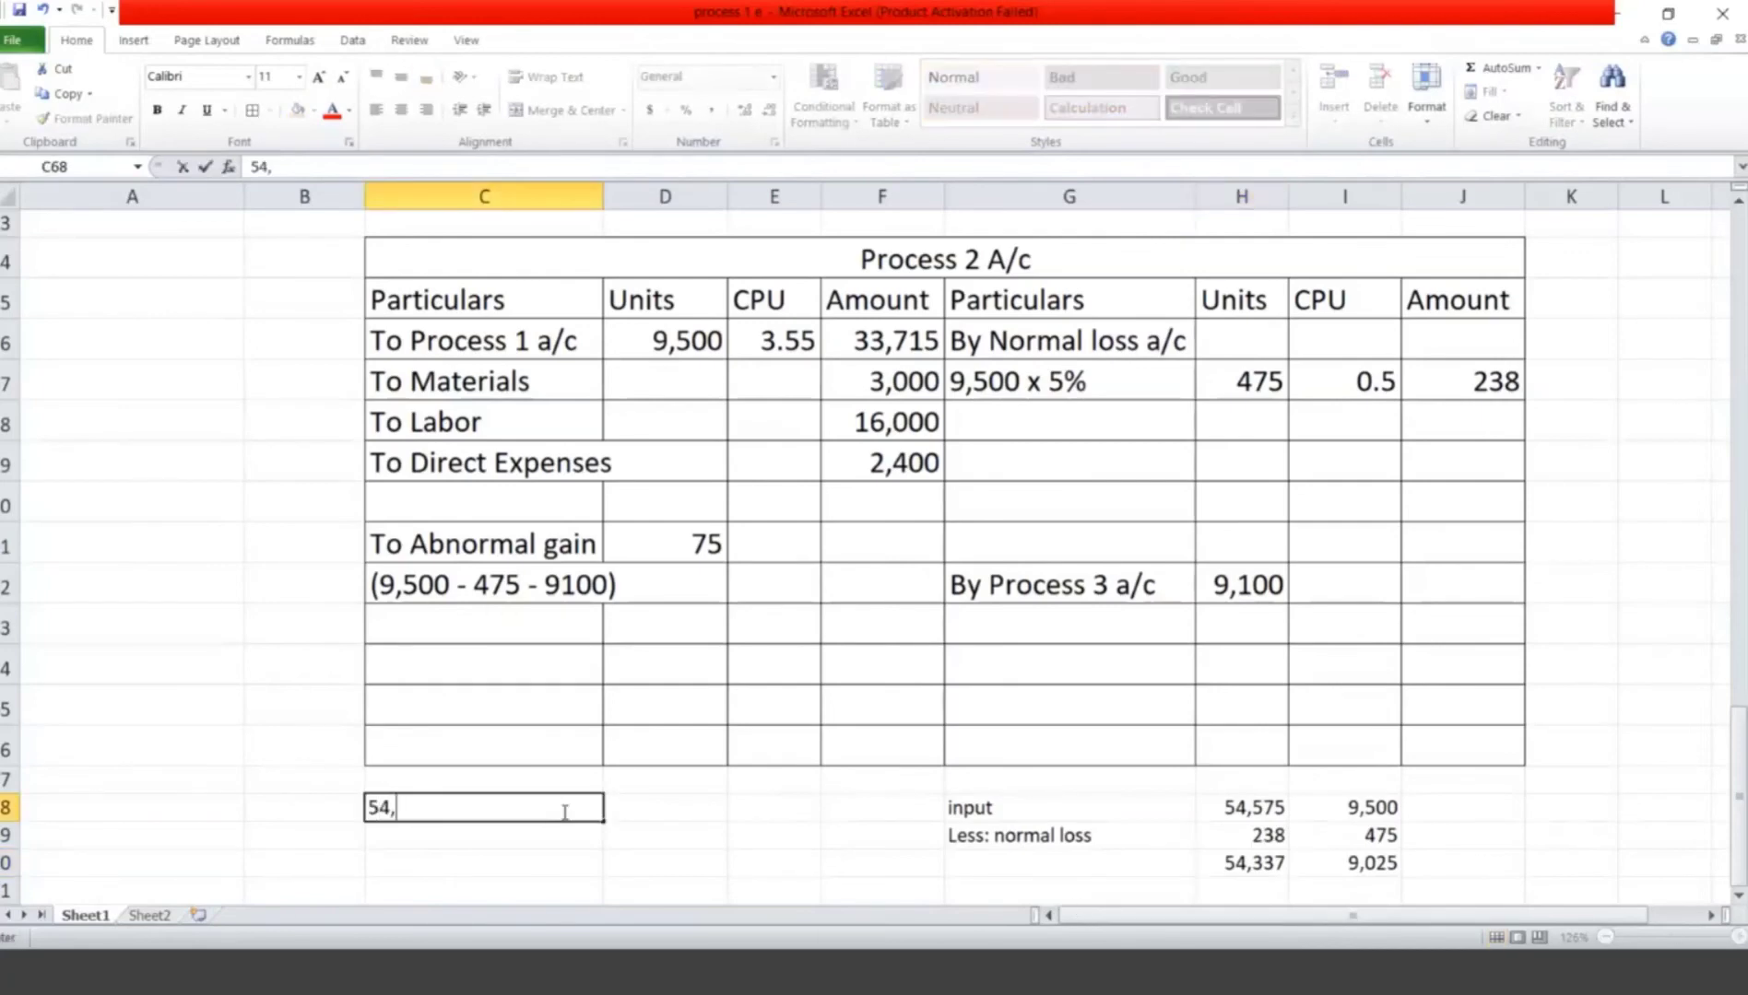
text(337/9025=)
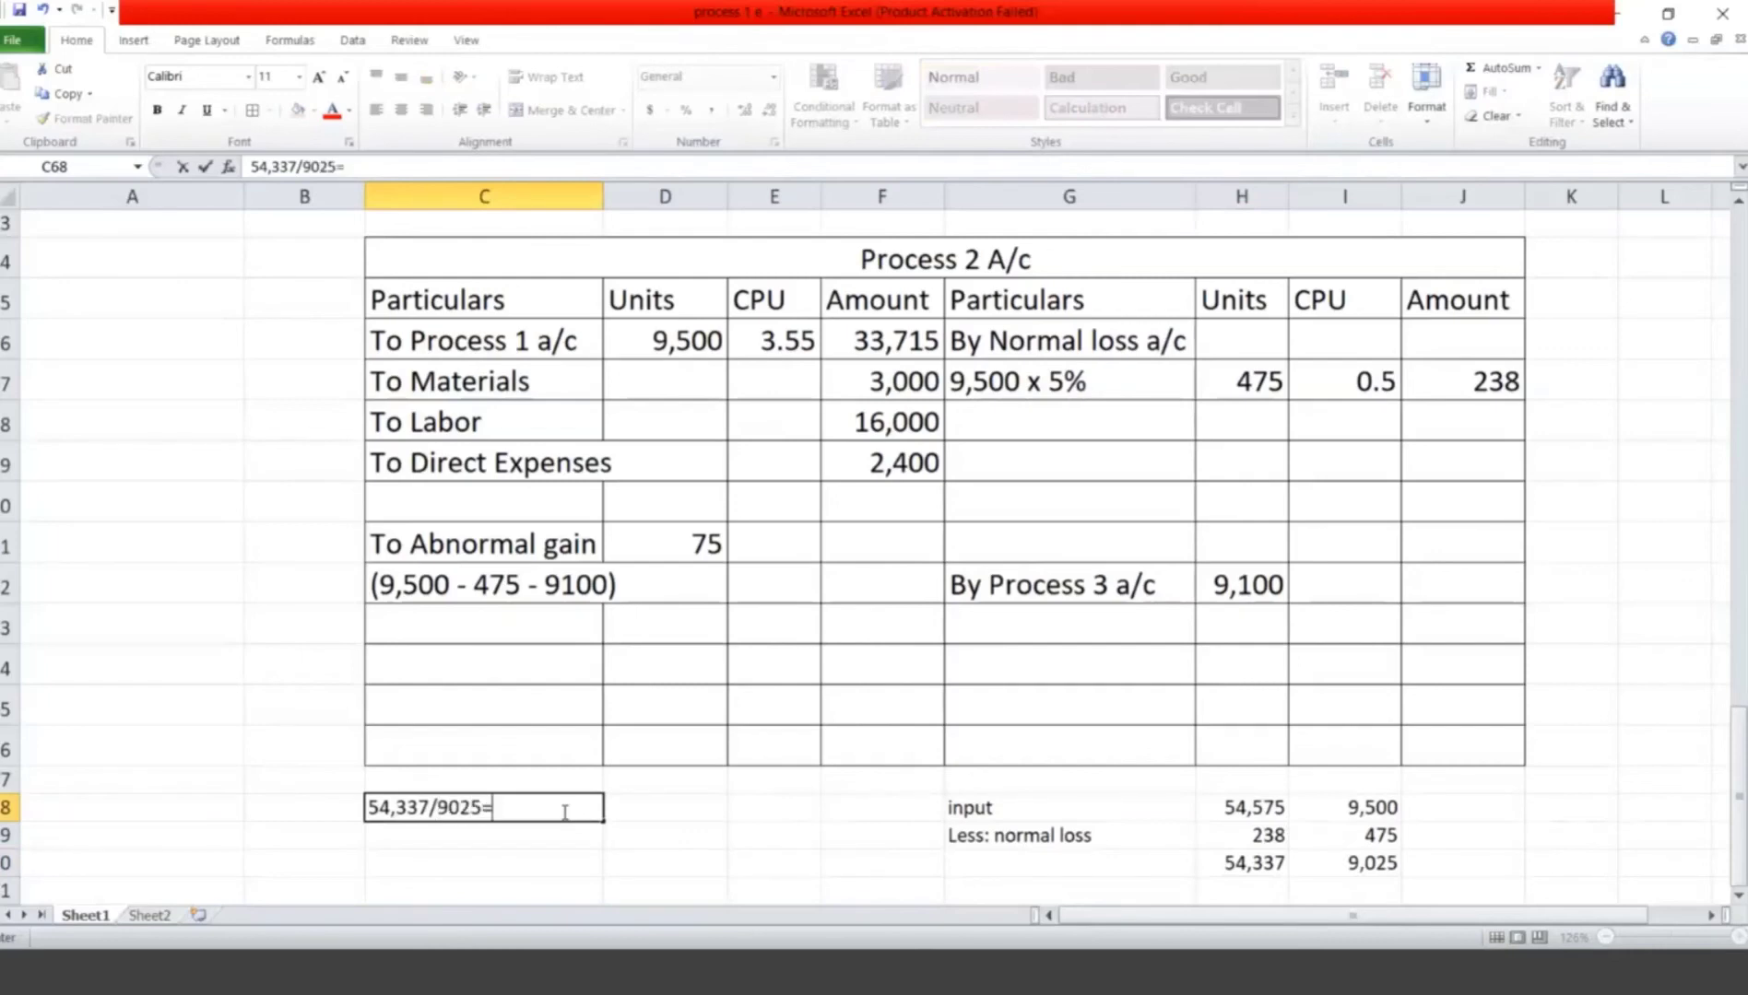
text(6.02)
click(625, 809)
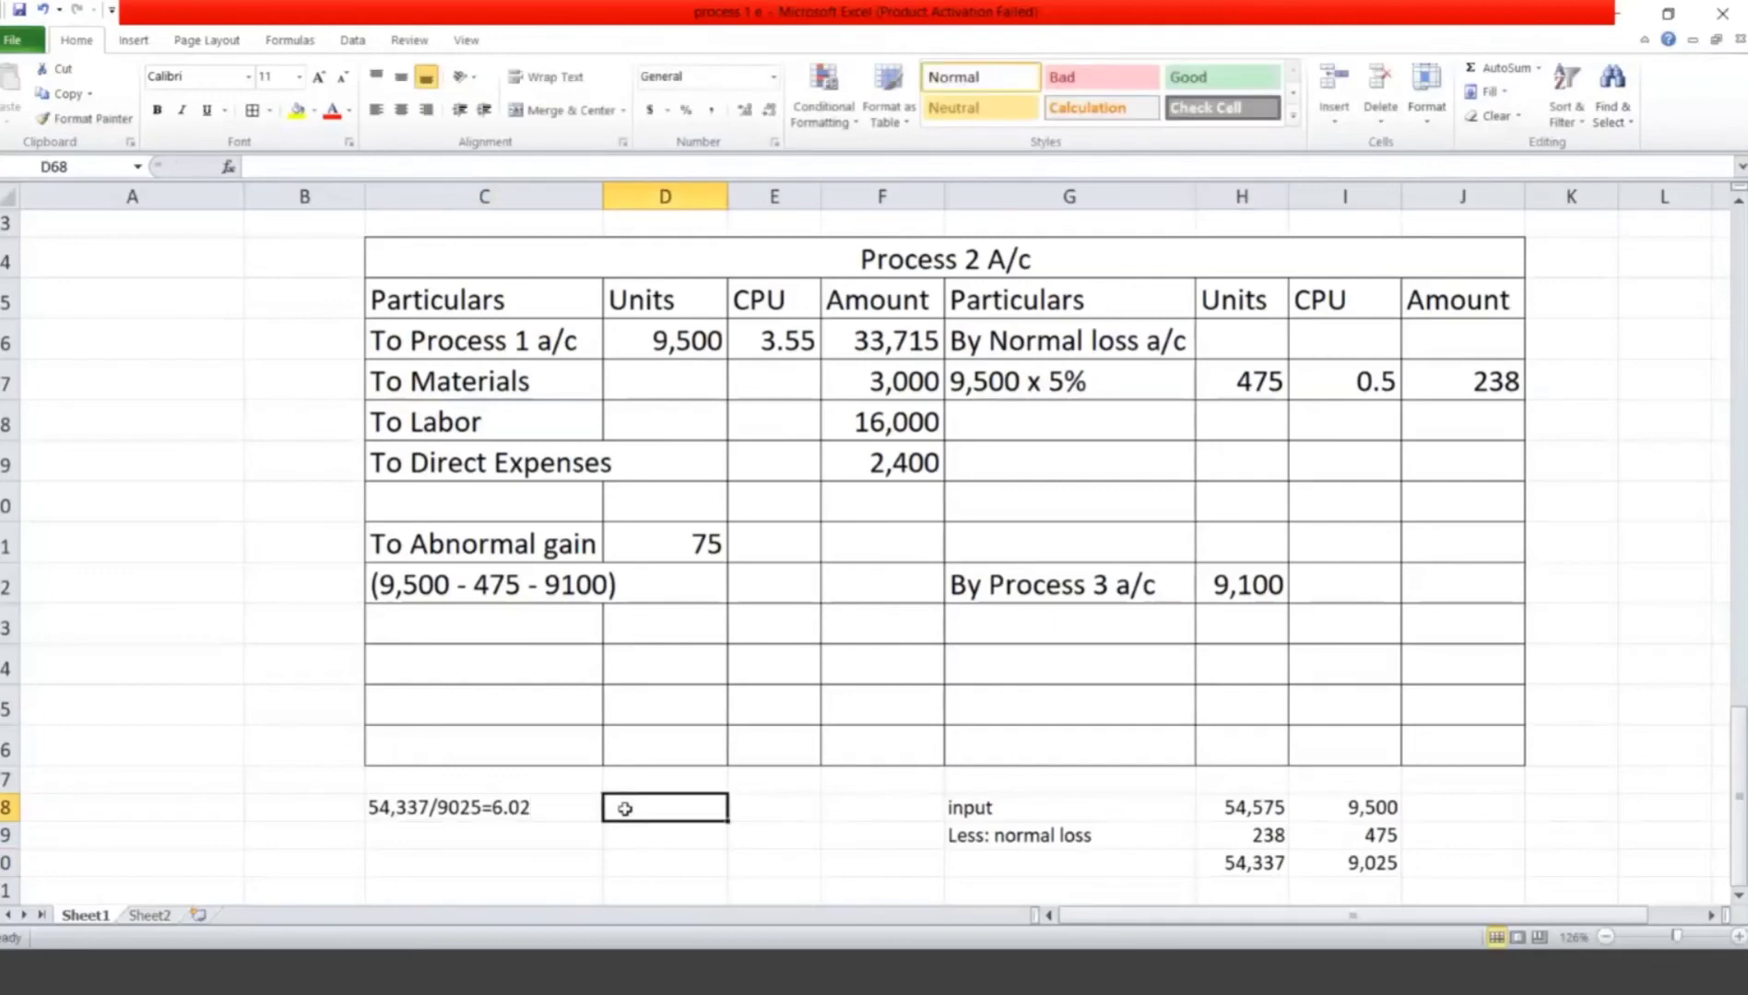
text(75 x)
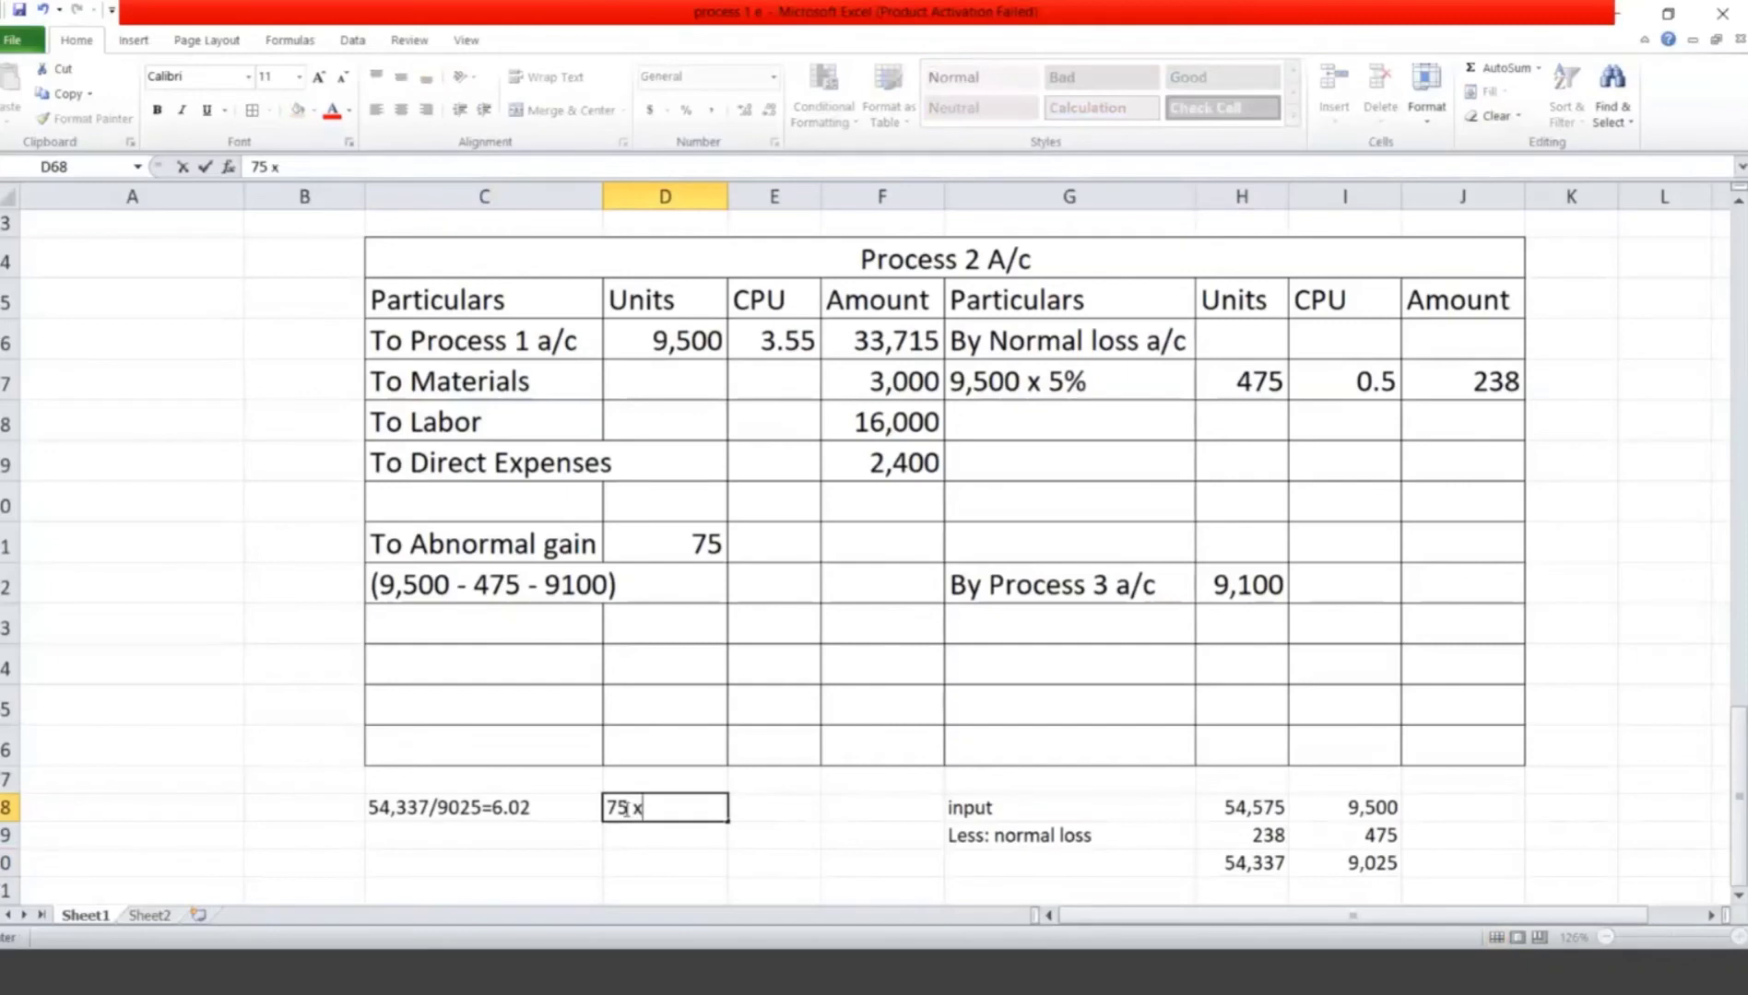
text( 6.02)
Step: Fill the To Abnormal gain row with a CPU of 6.02 and an amount of 452
click(797, 555)
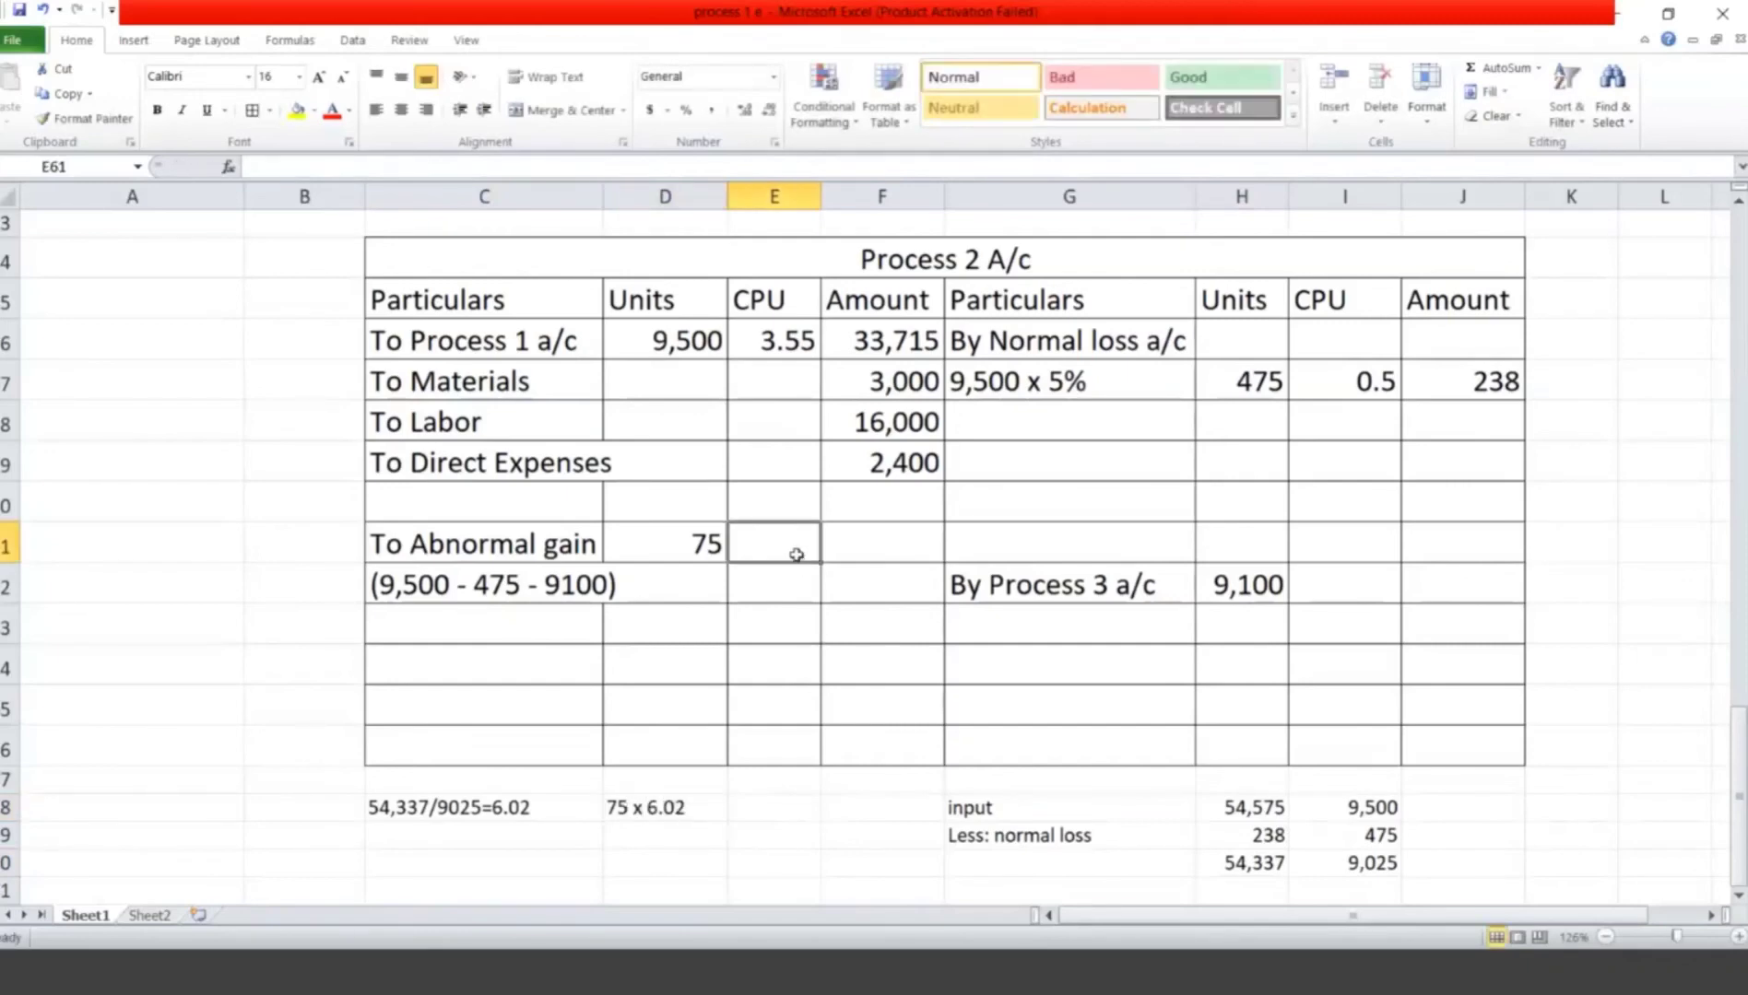
text(6.02)
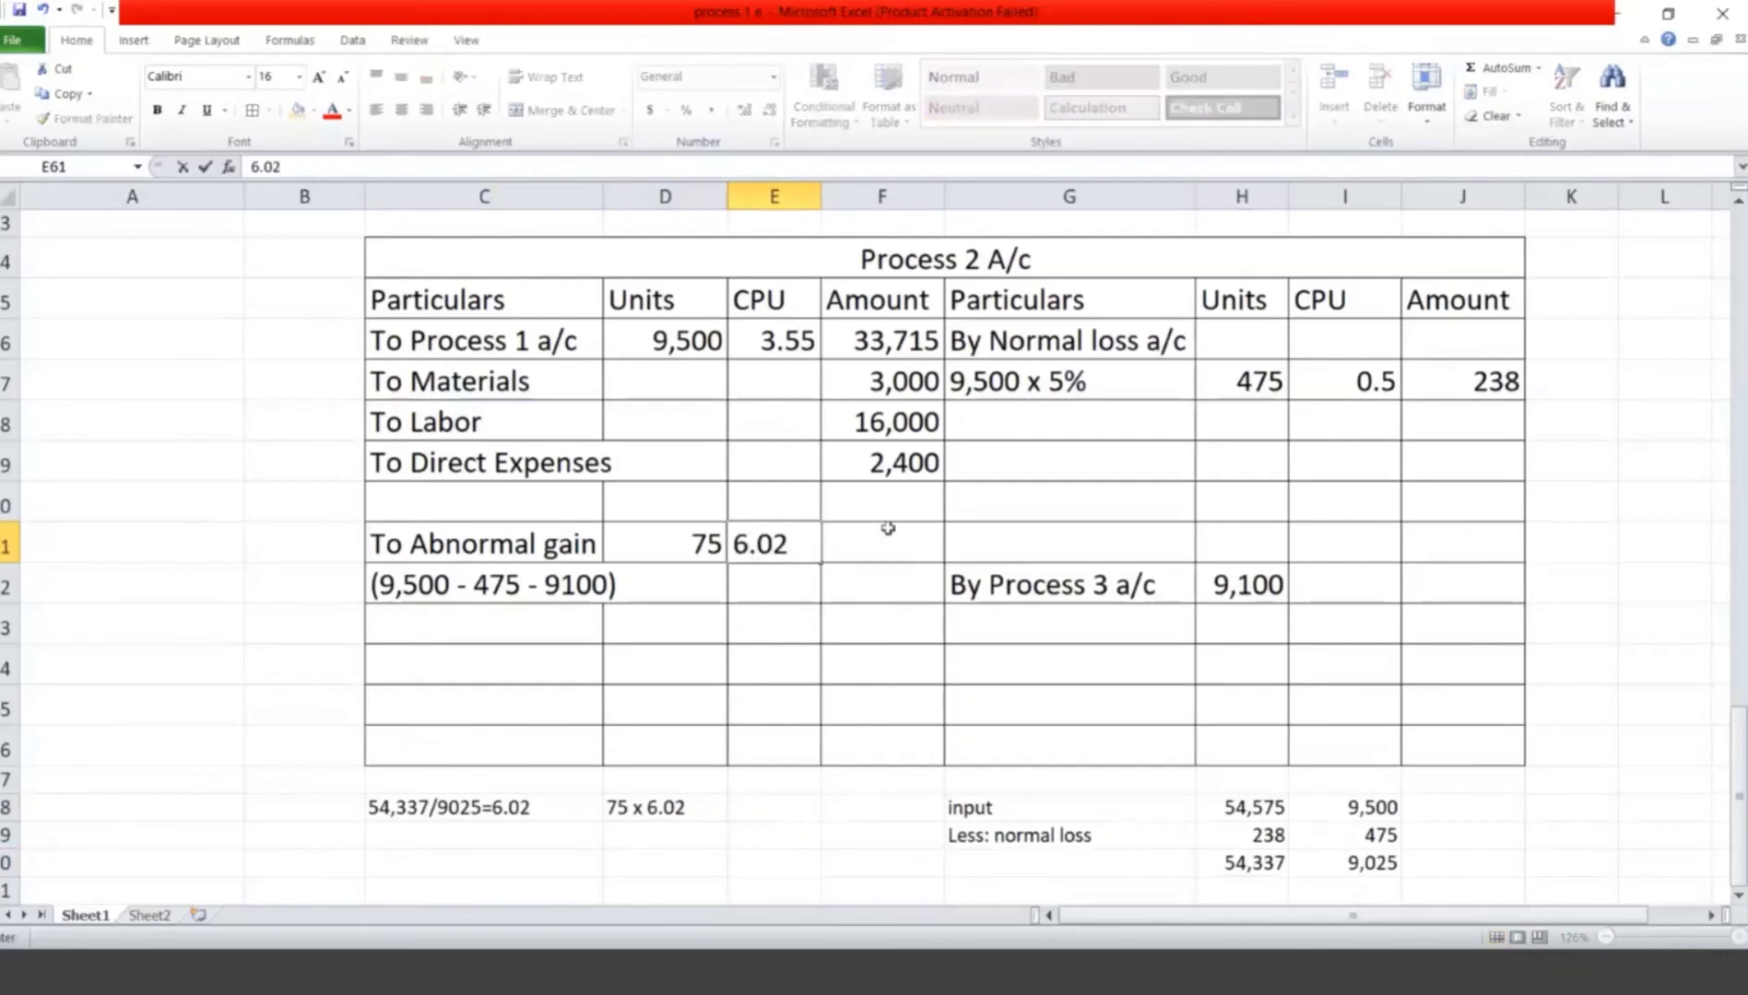
click(888, 528)
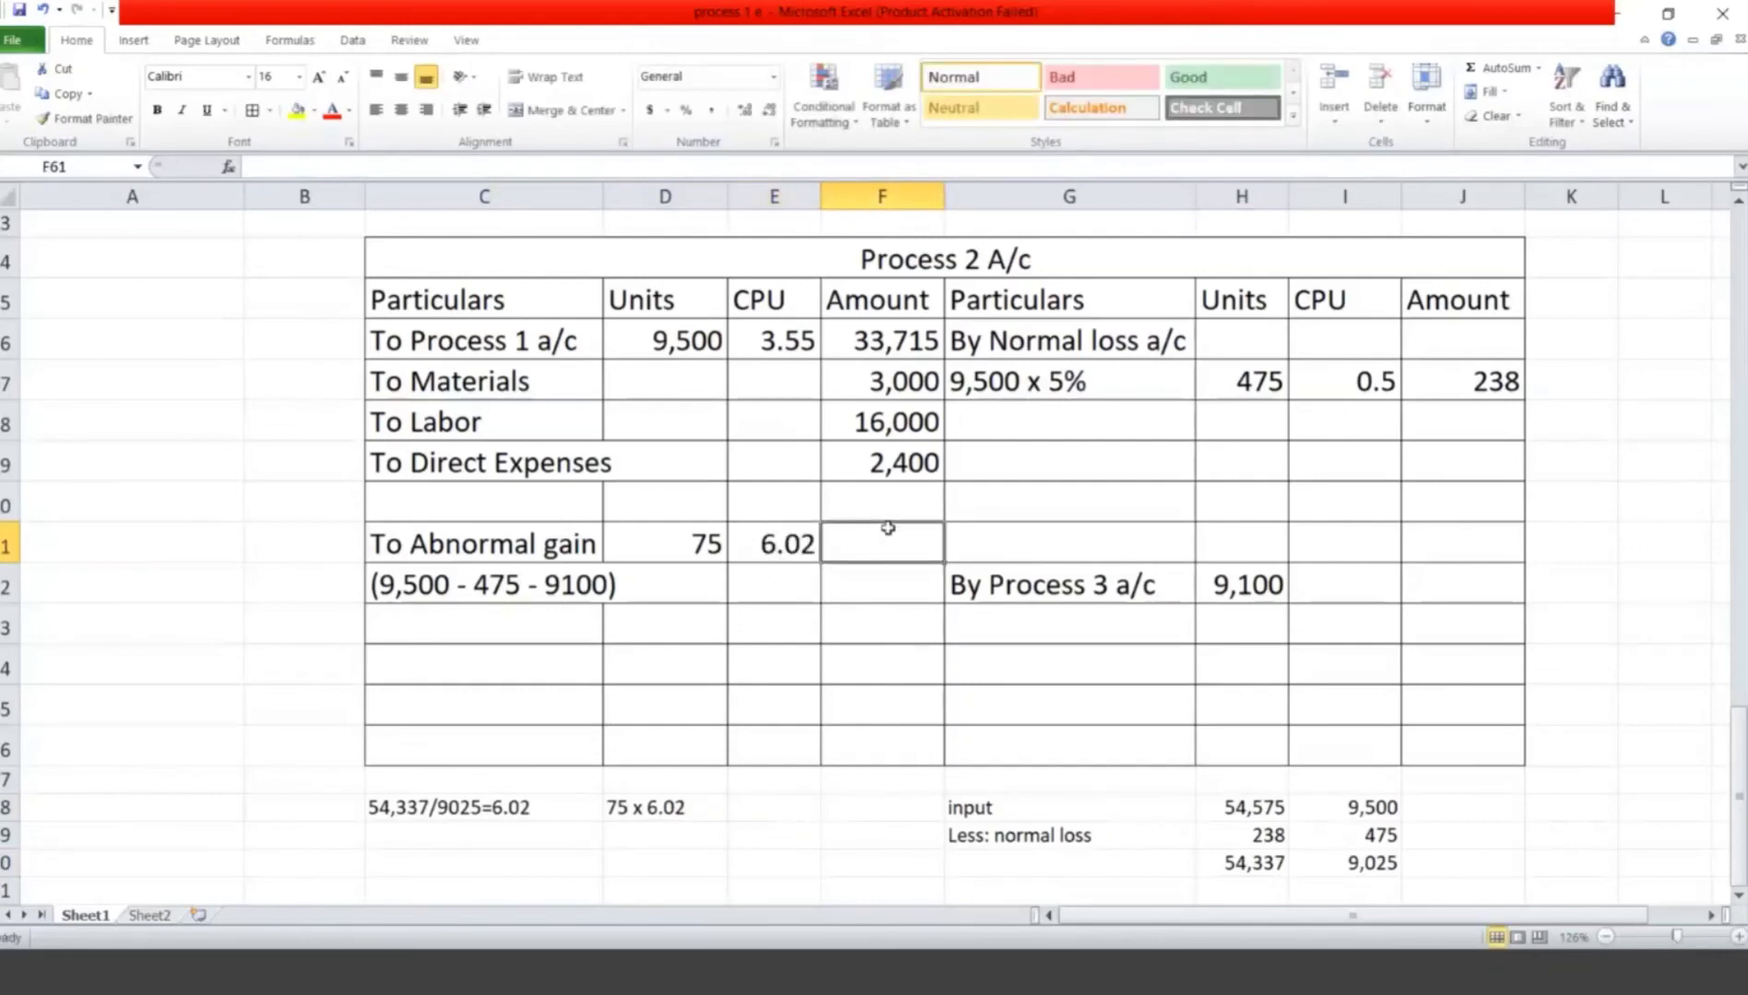
text(452)
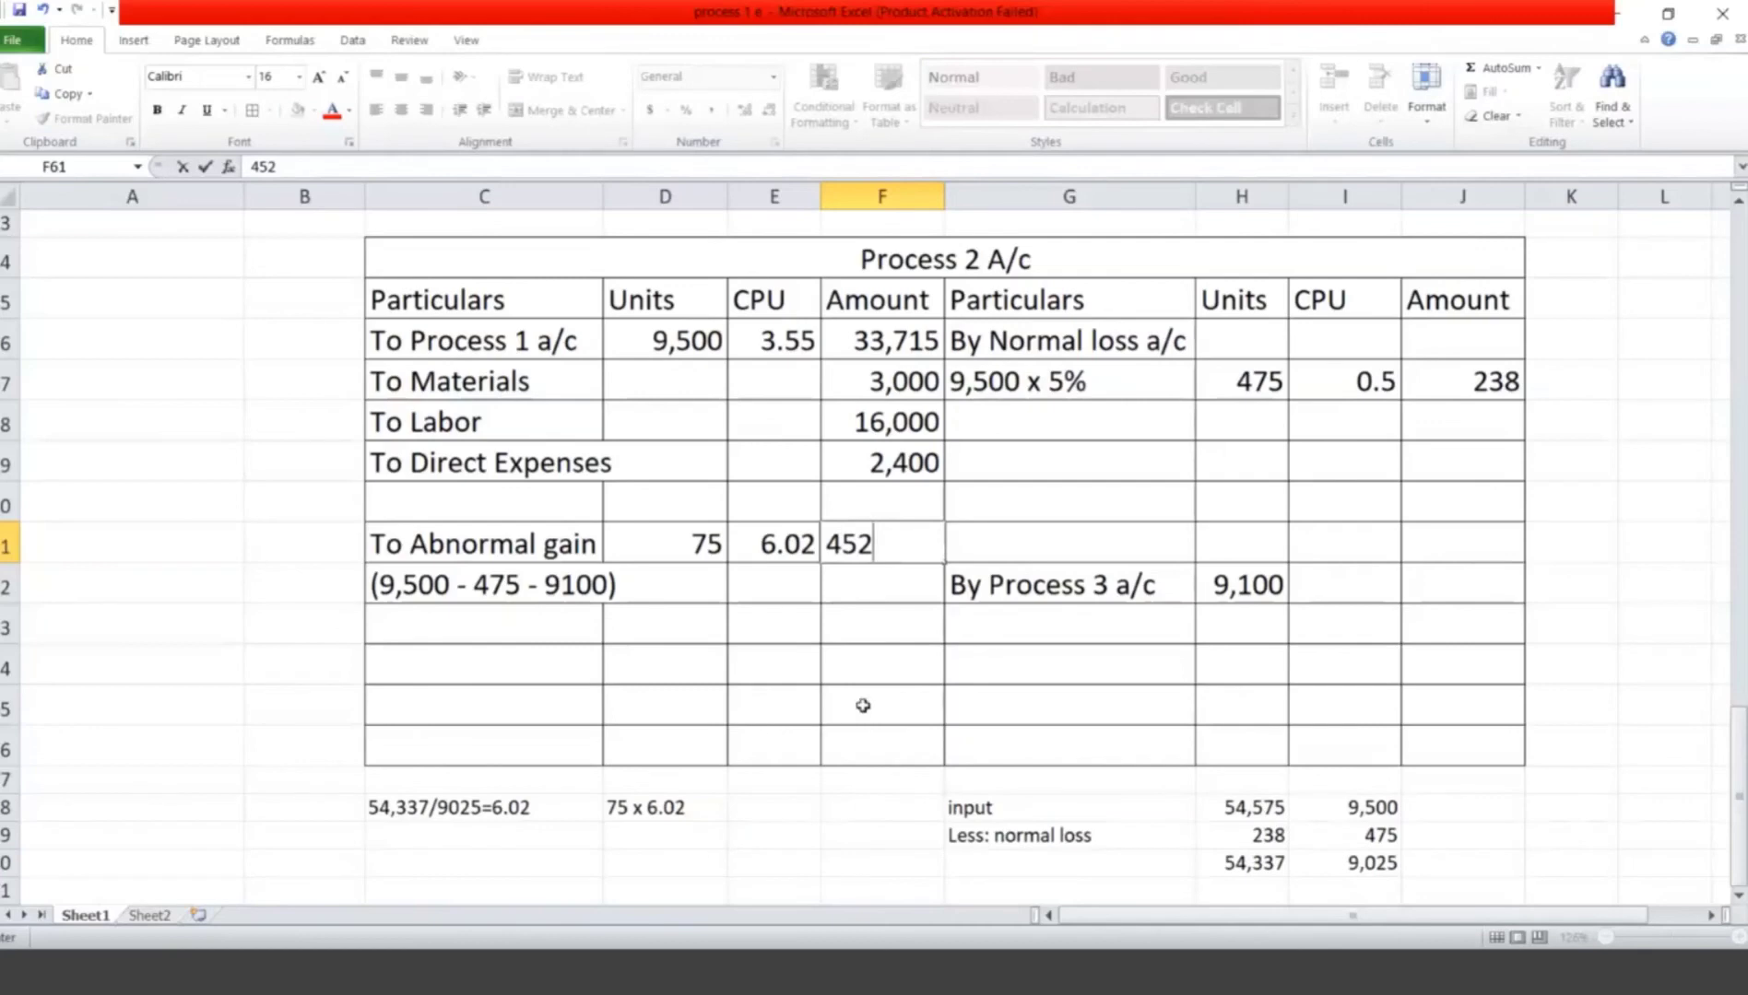
Step: Enter totals of 9575 units and 55,027 on both the debit and credit sides of Process 2 A/c in row 65
click(863, 705)
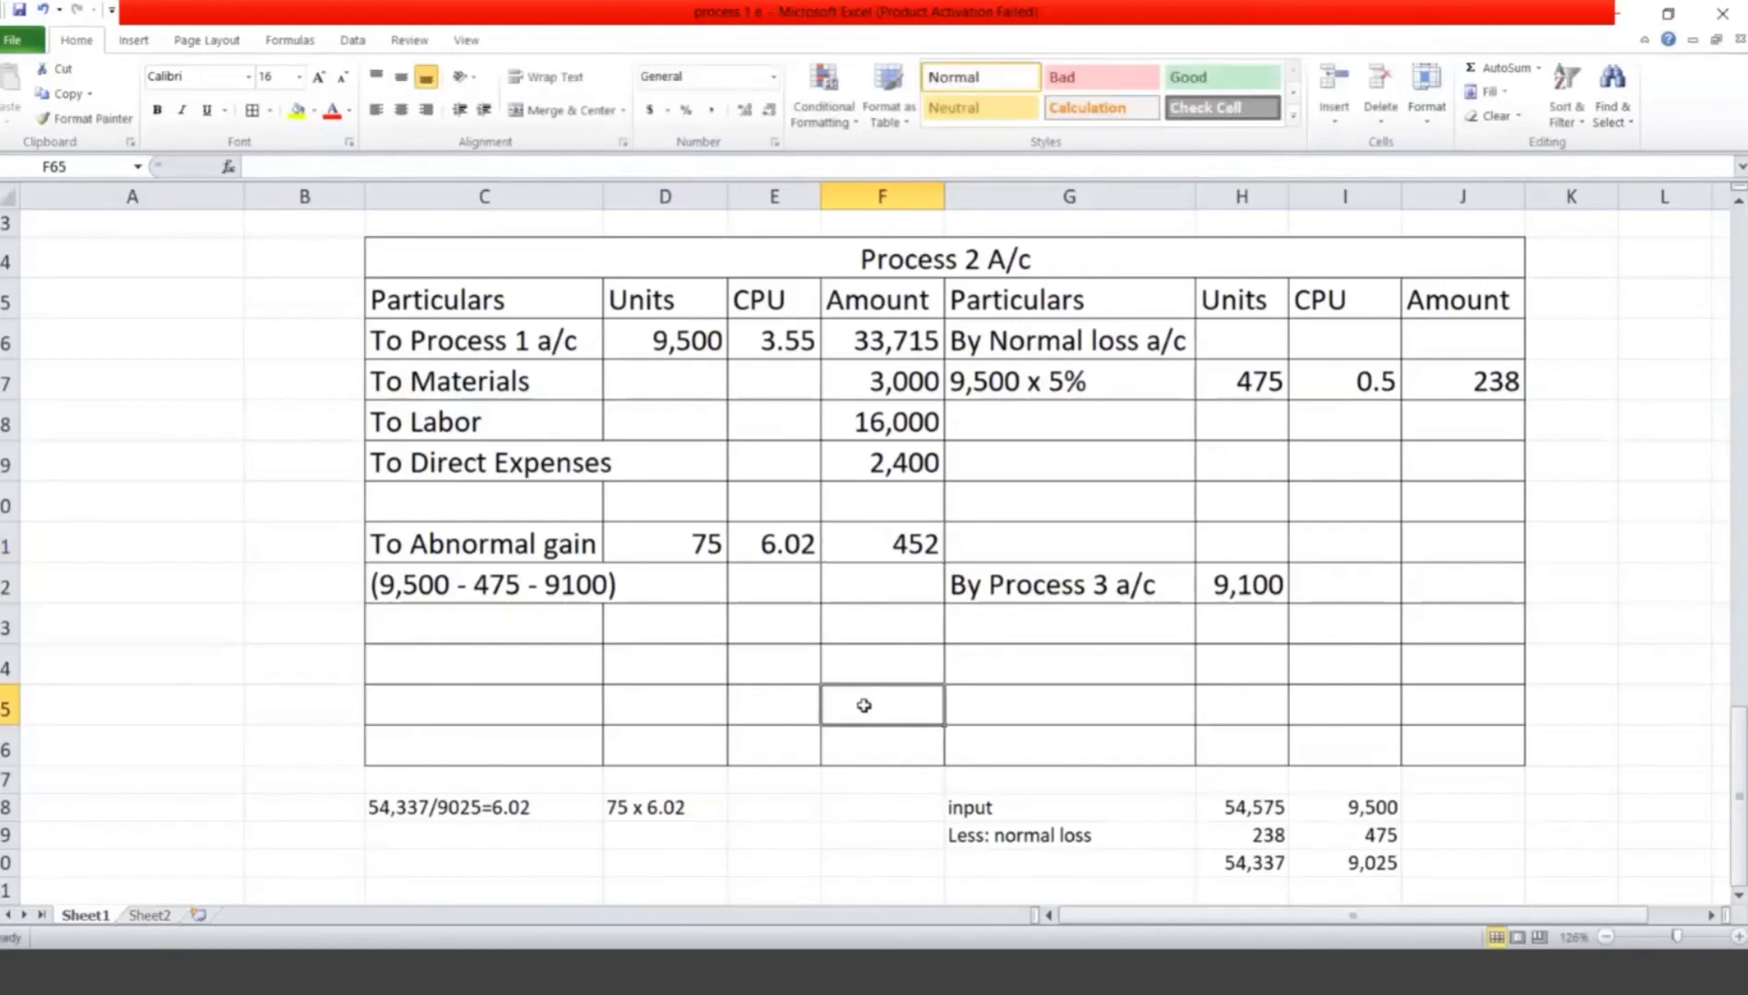
text(55)
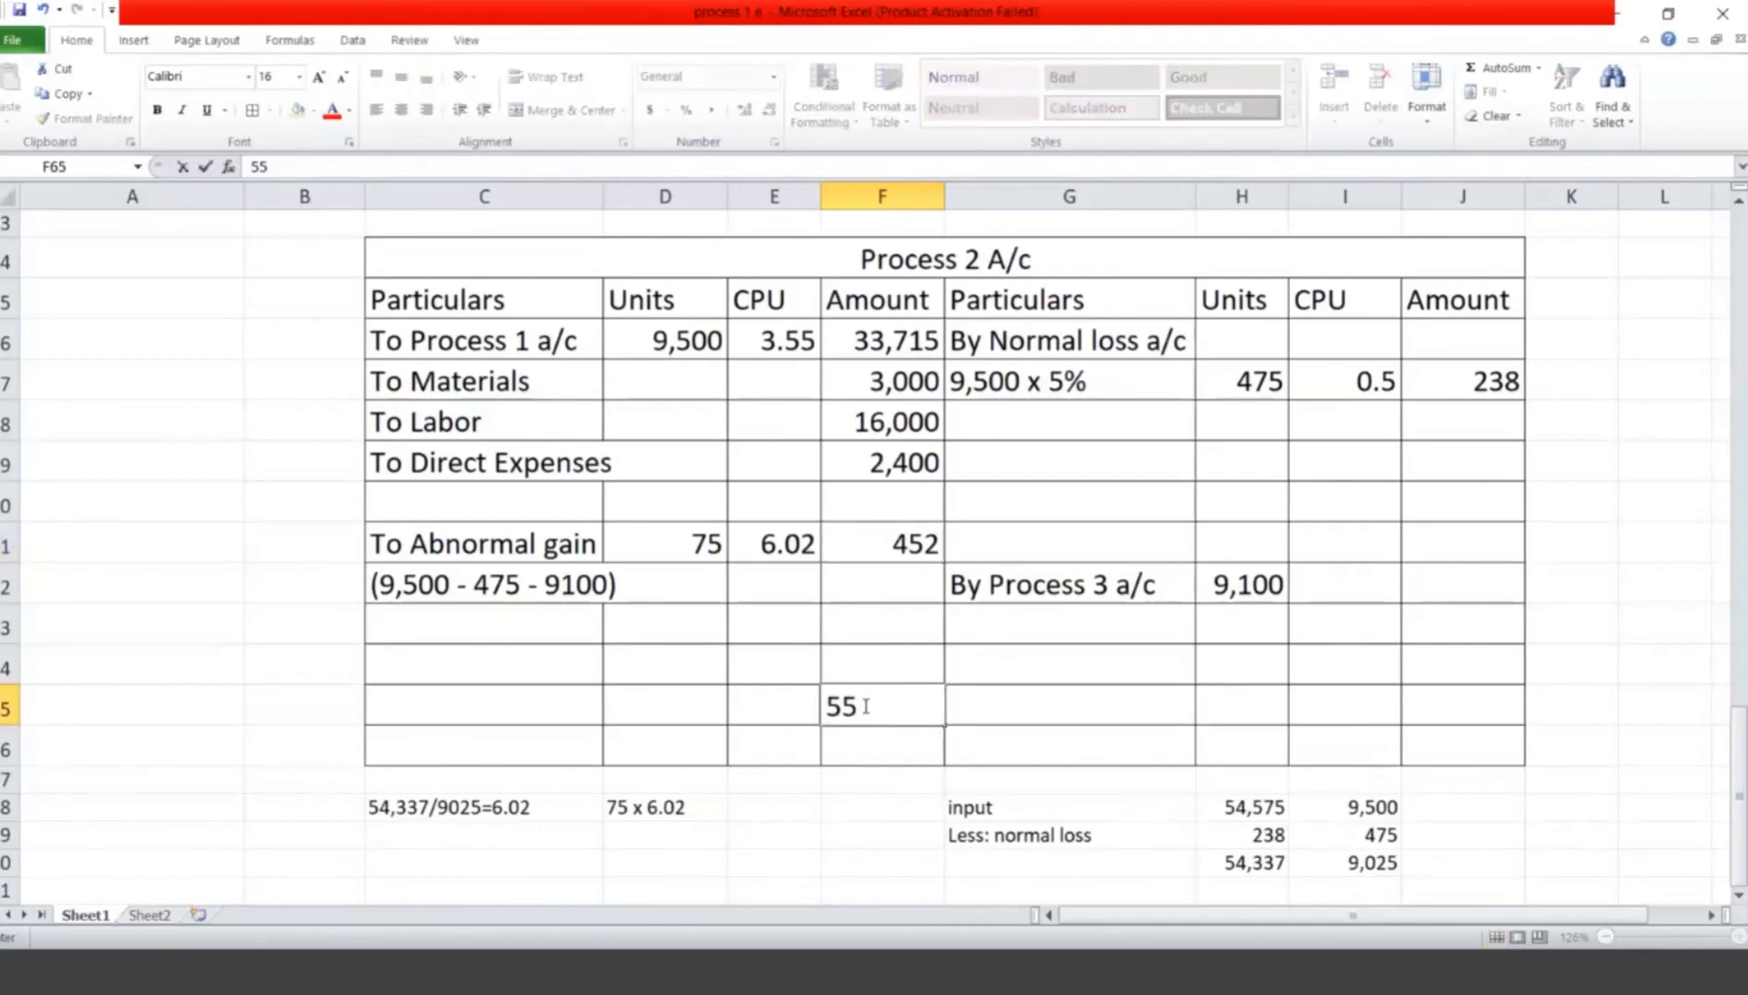
text(,027)
click(673, 712)
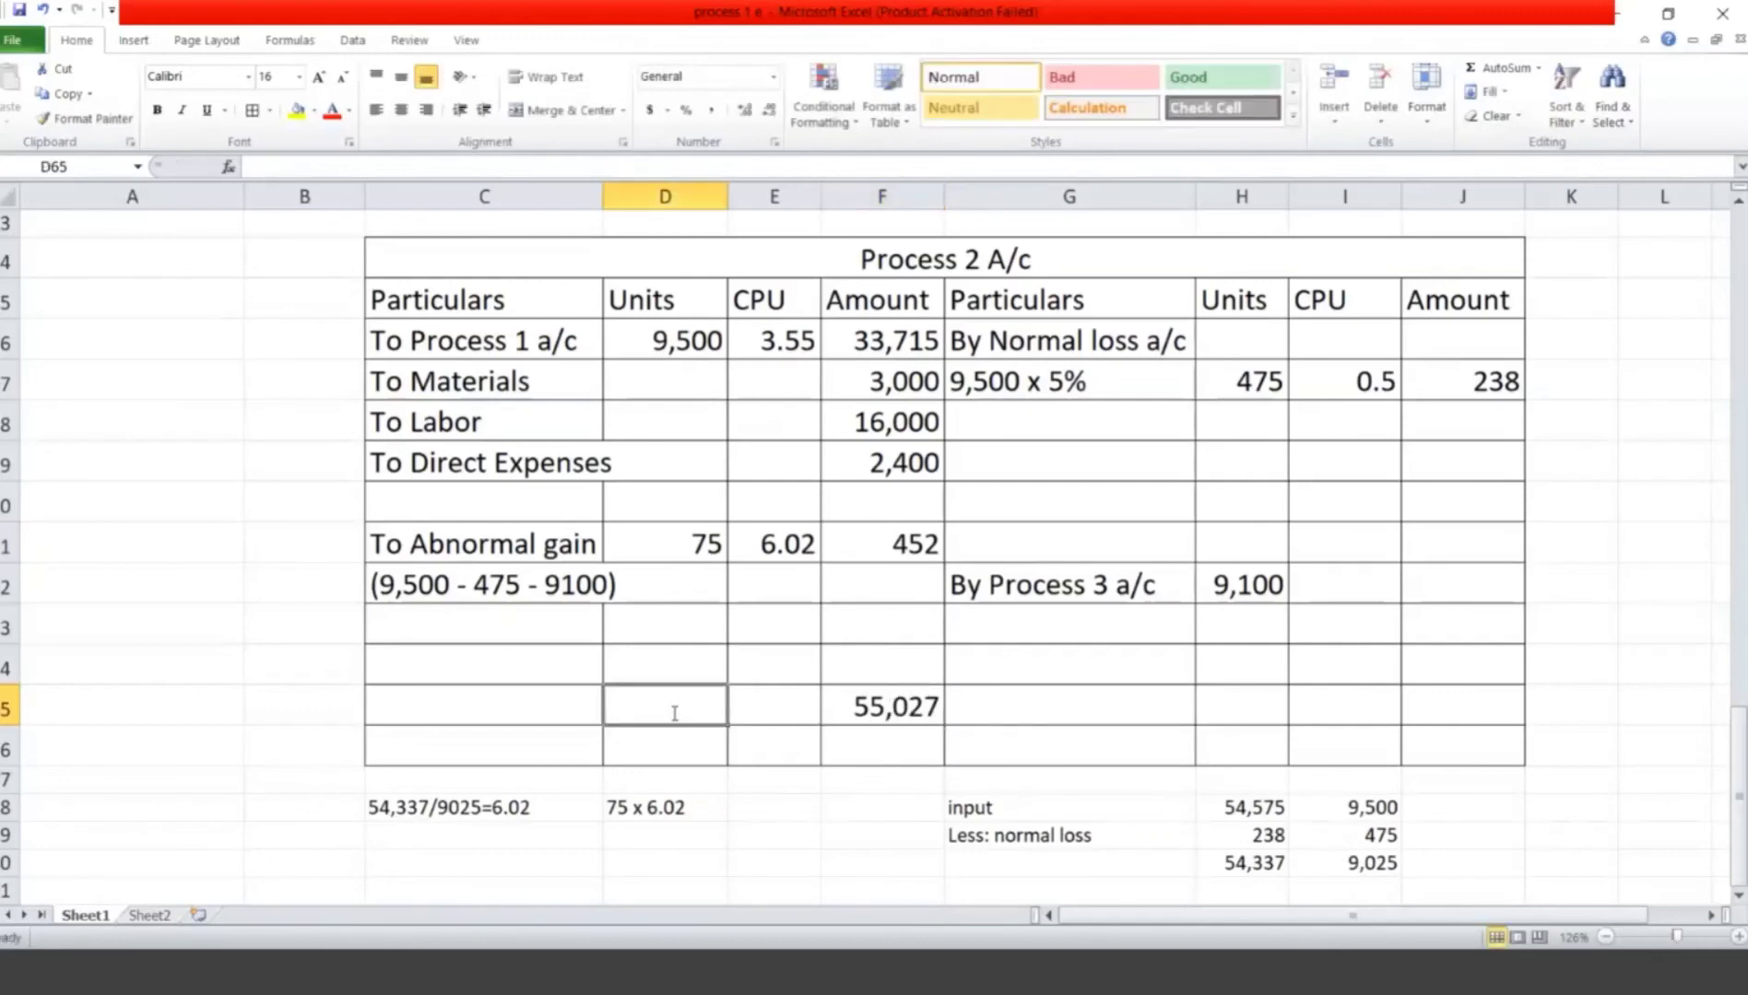
text(9575)
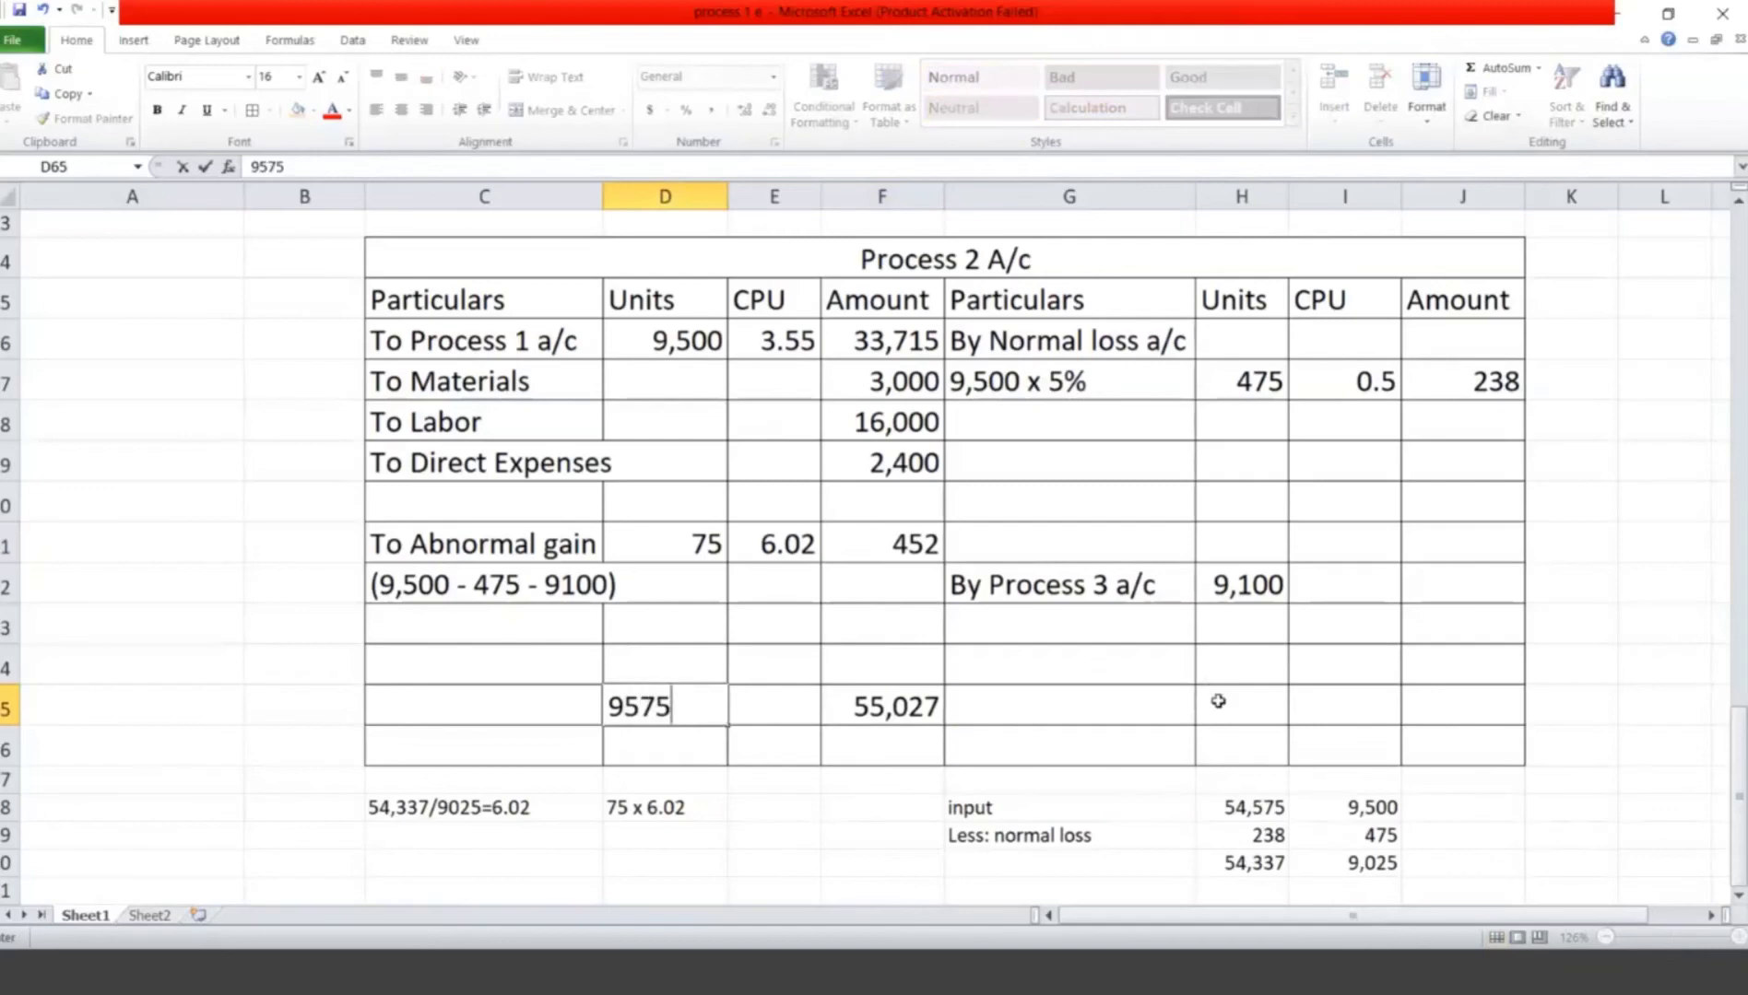
click(1213, 702)
text(9575)
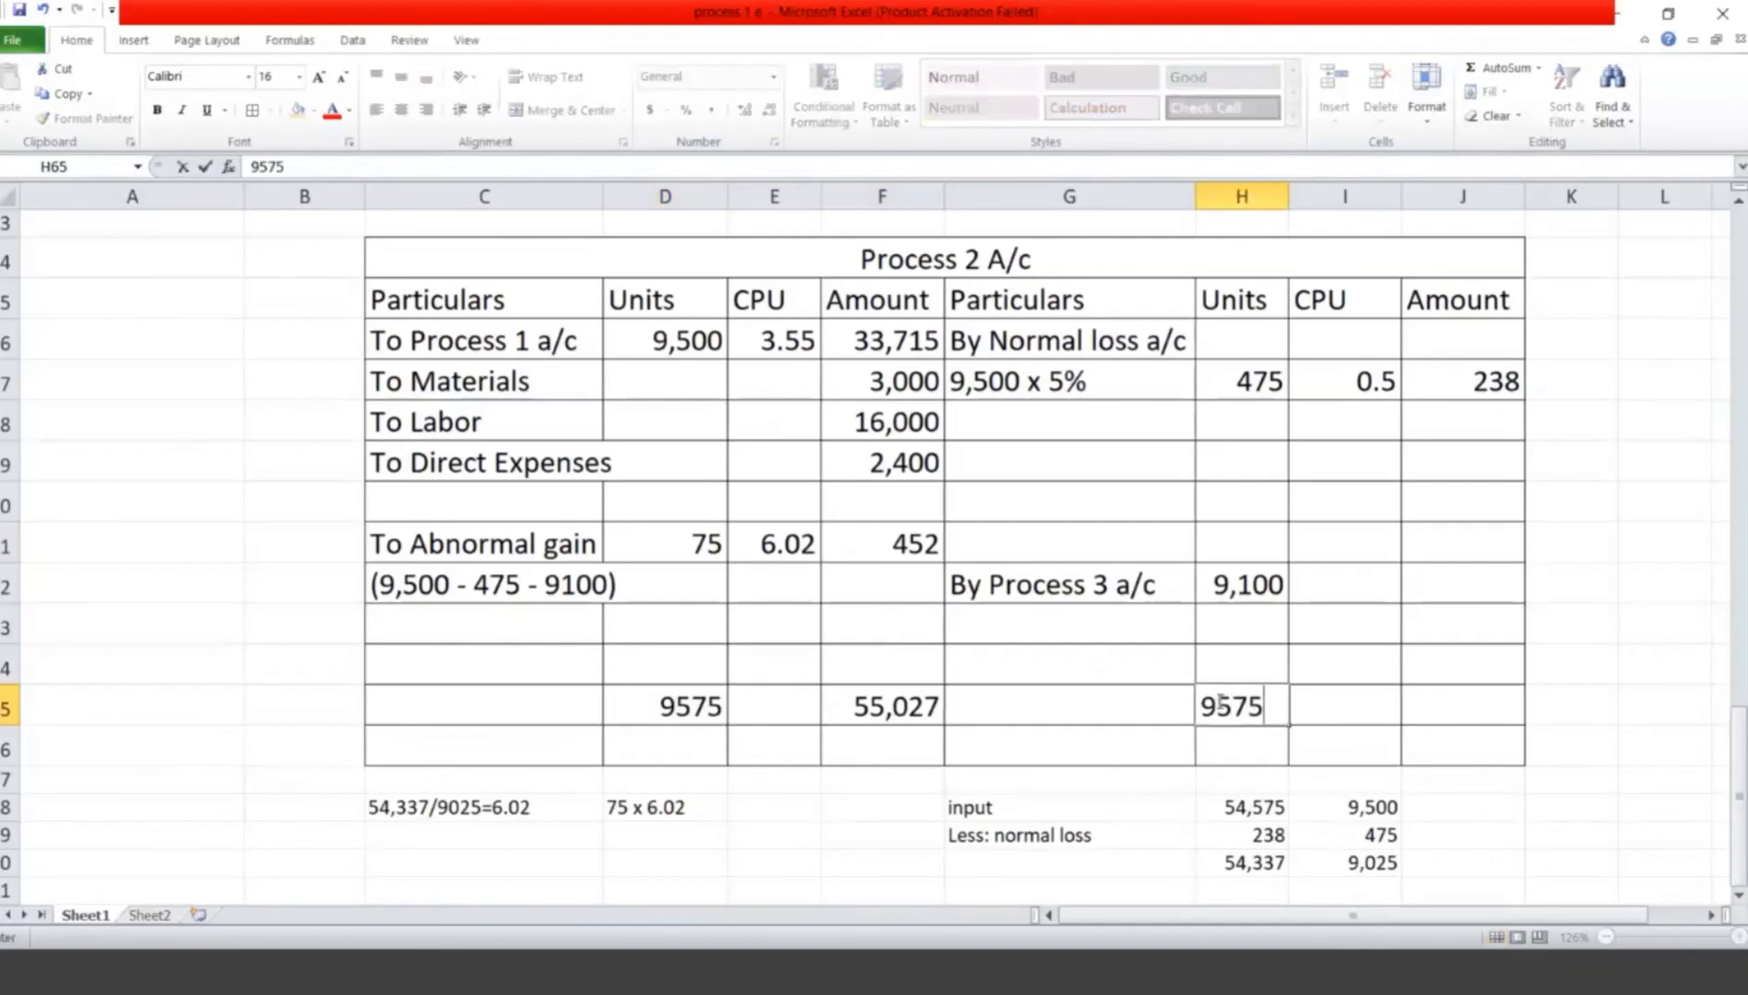
click(1464, 705)
text(55,027)
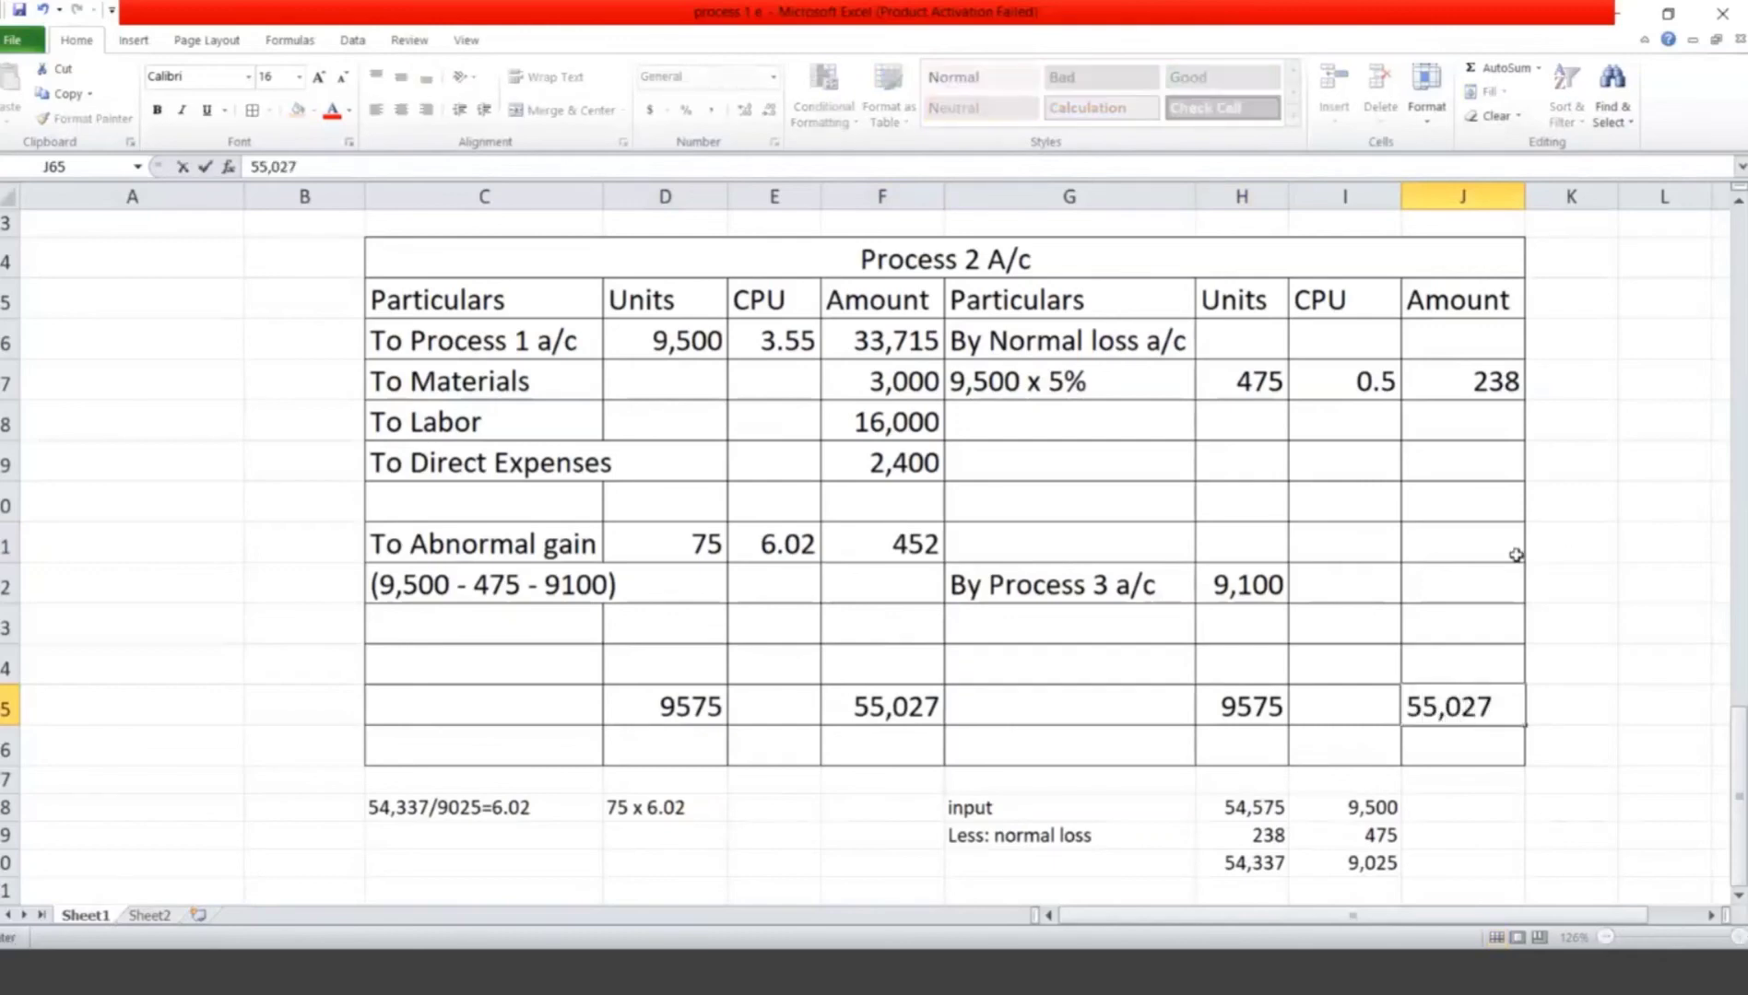
Step: Fill the By Process 3 a/c row with an amount of 54,789 and a CPU of 6.02
click(1480, 583)
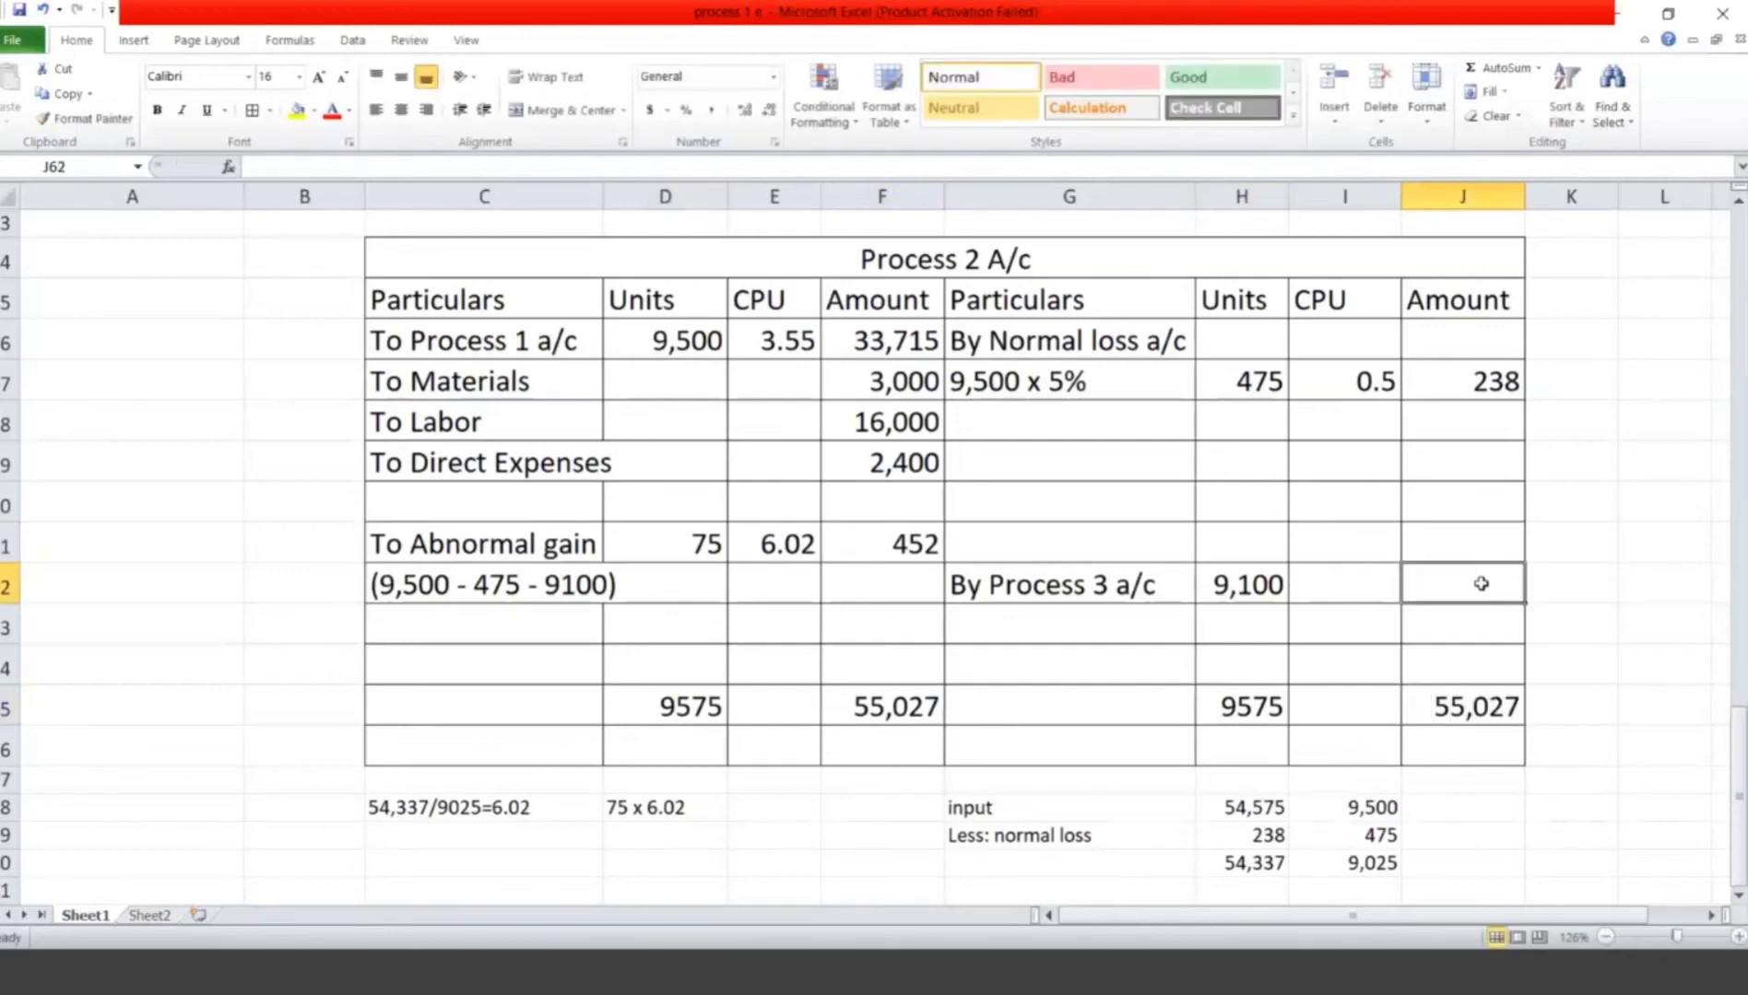
text(54,)
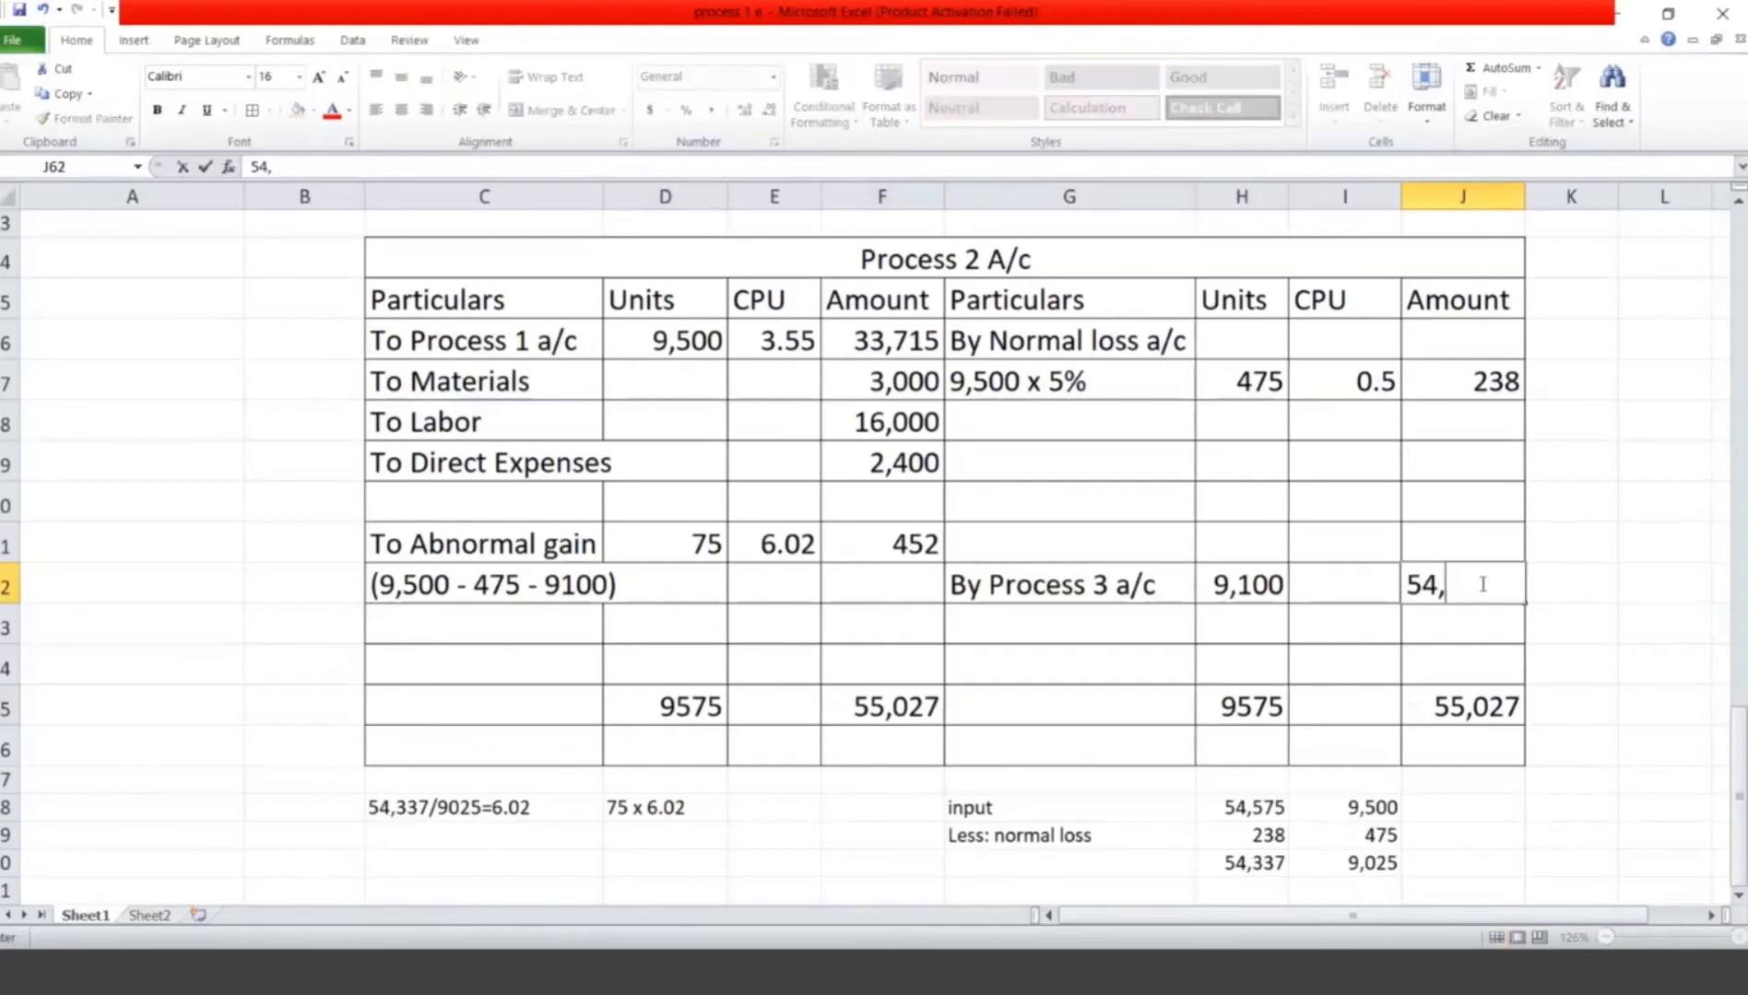
text(789)
click(1369, 588)
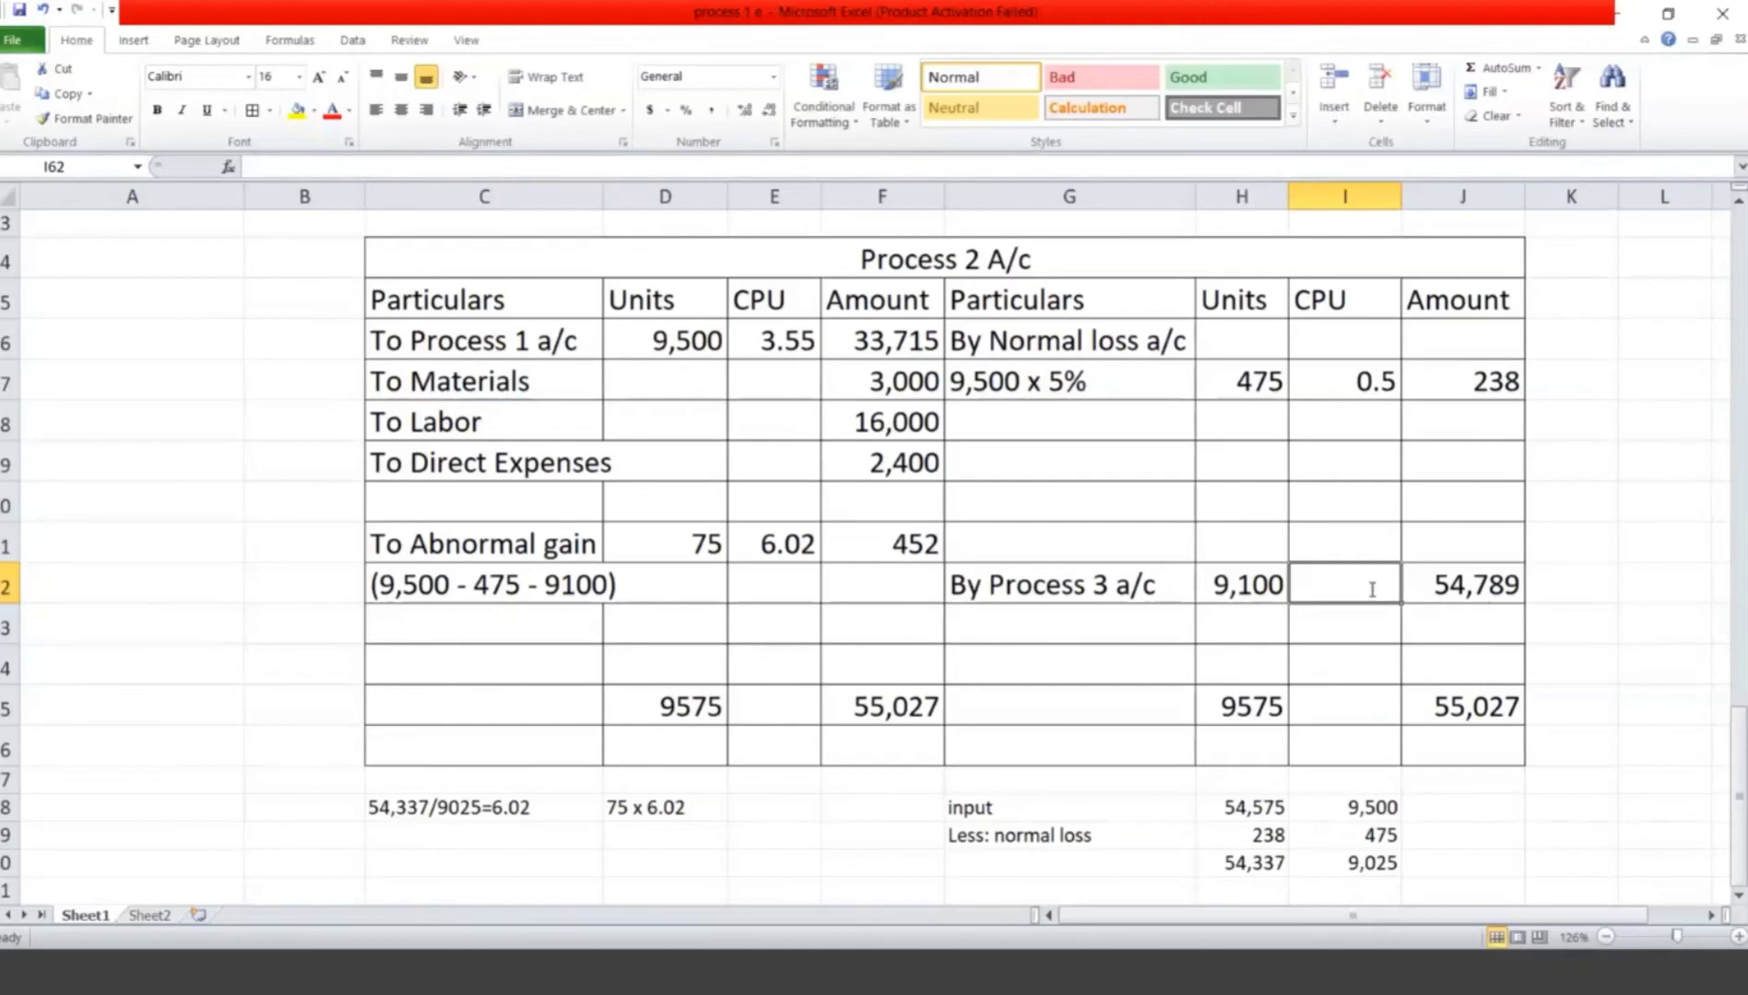
text(6.02)
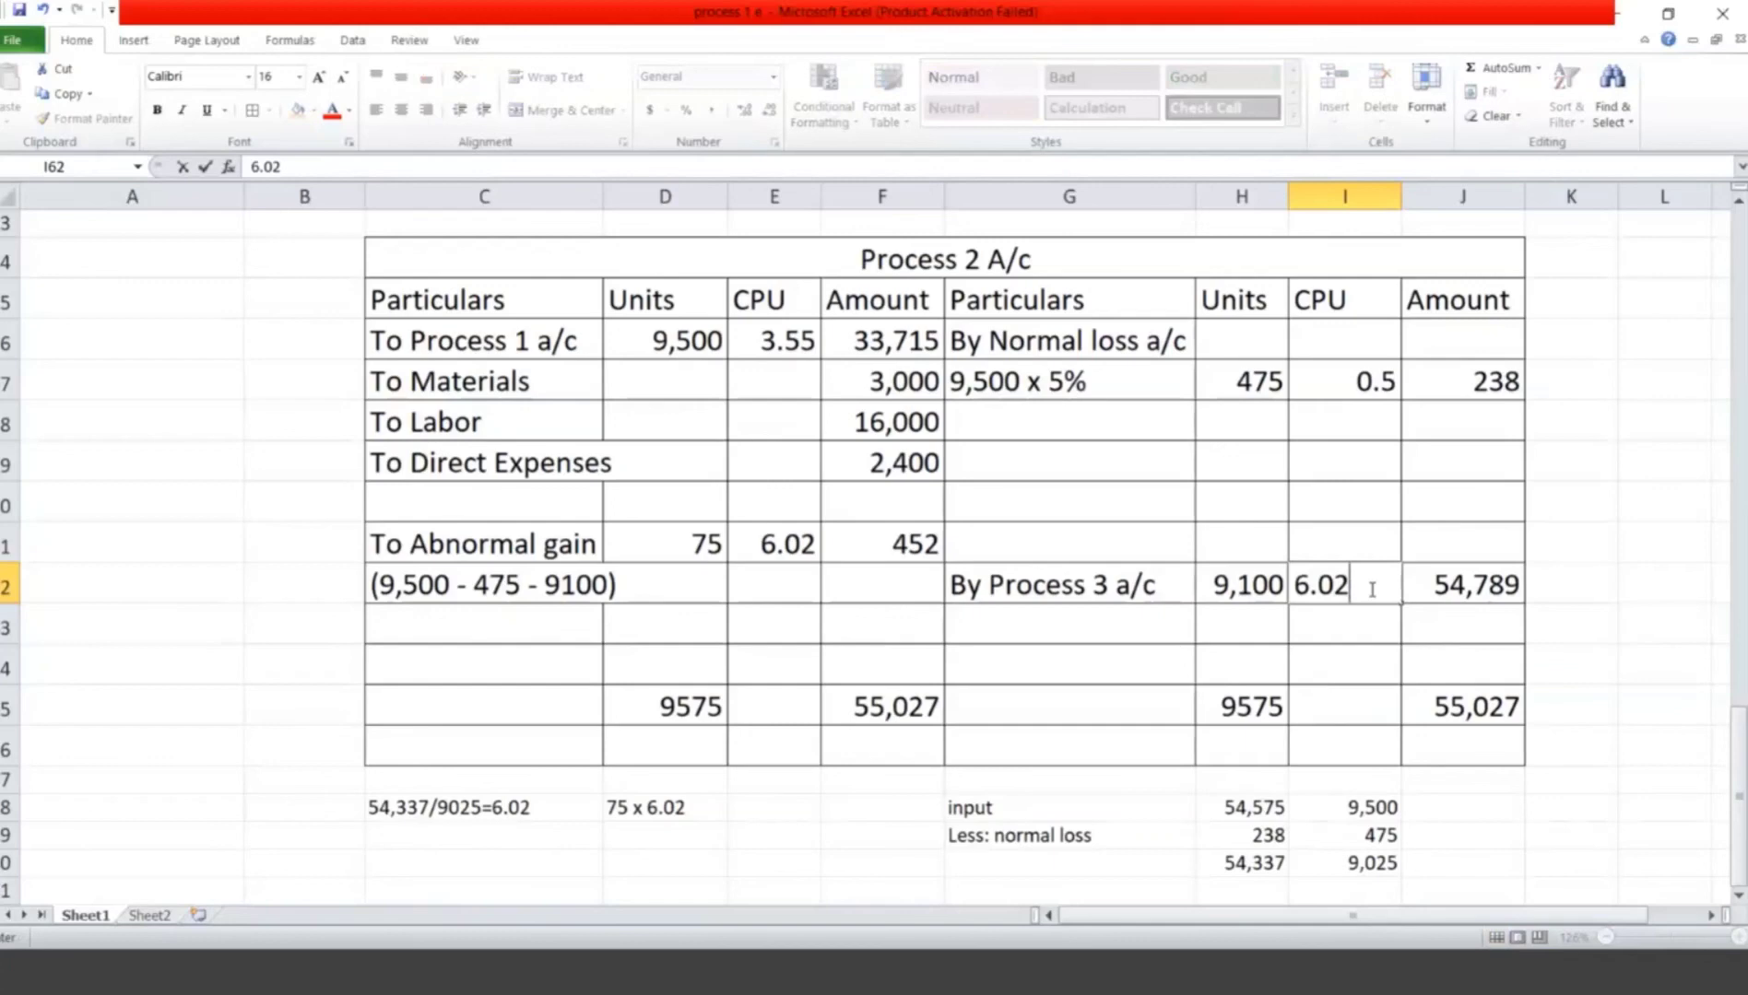
click(1038, 663)
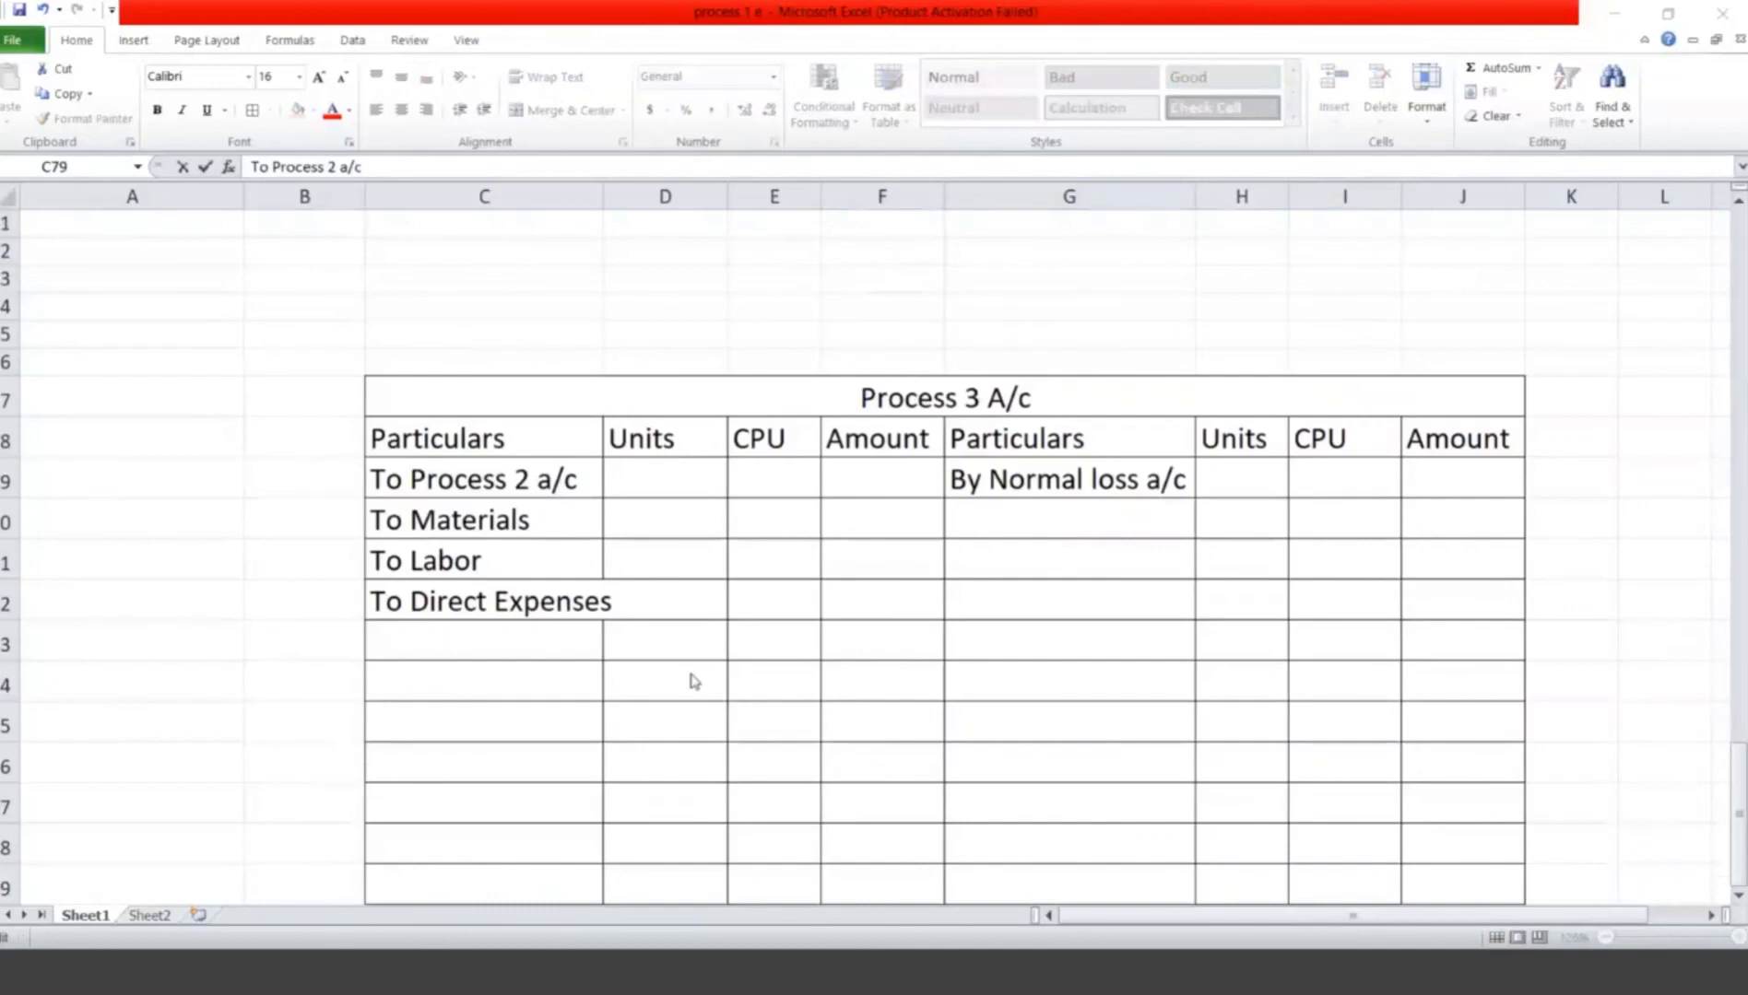
Step: In Process 3 A/c, fill the To Process 2 a/c row with 9,100 units, a CPU of 6.02 and an amount of 54,789
click(667, 477)
text(9,100)
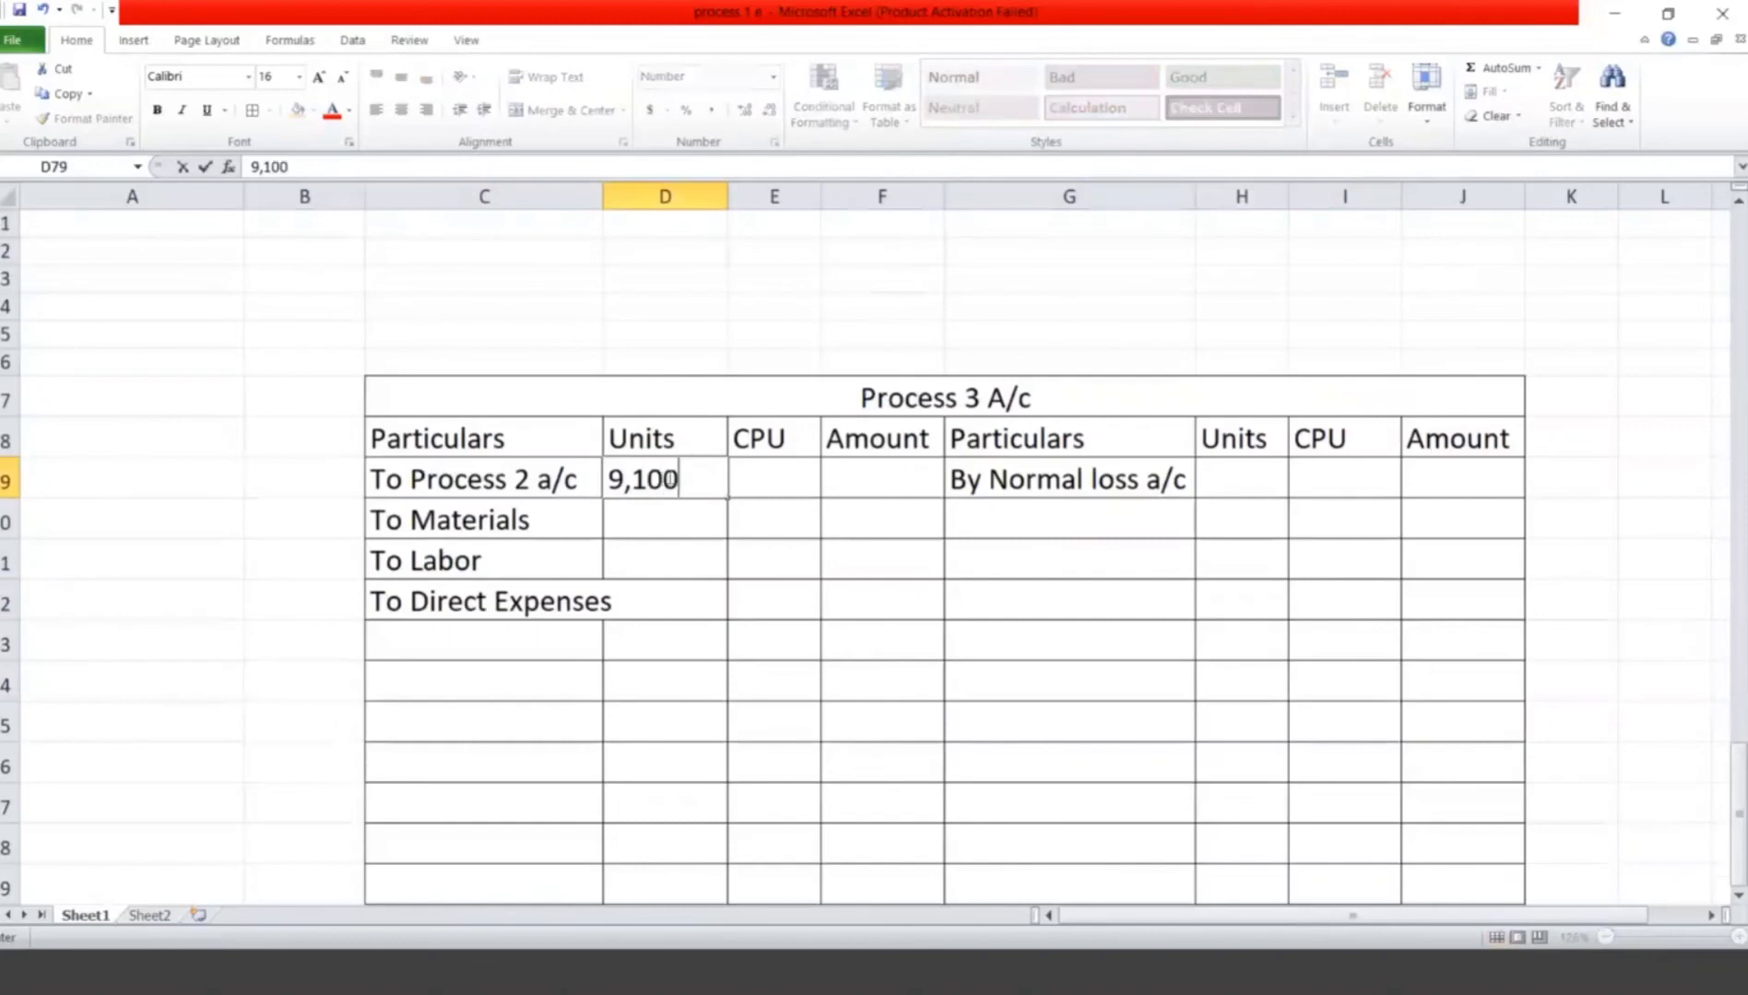
key(Tab)
text(6.02)
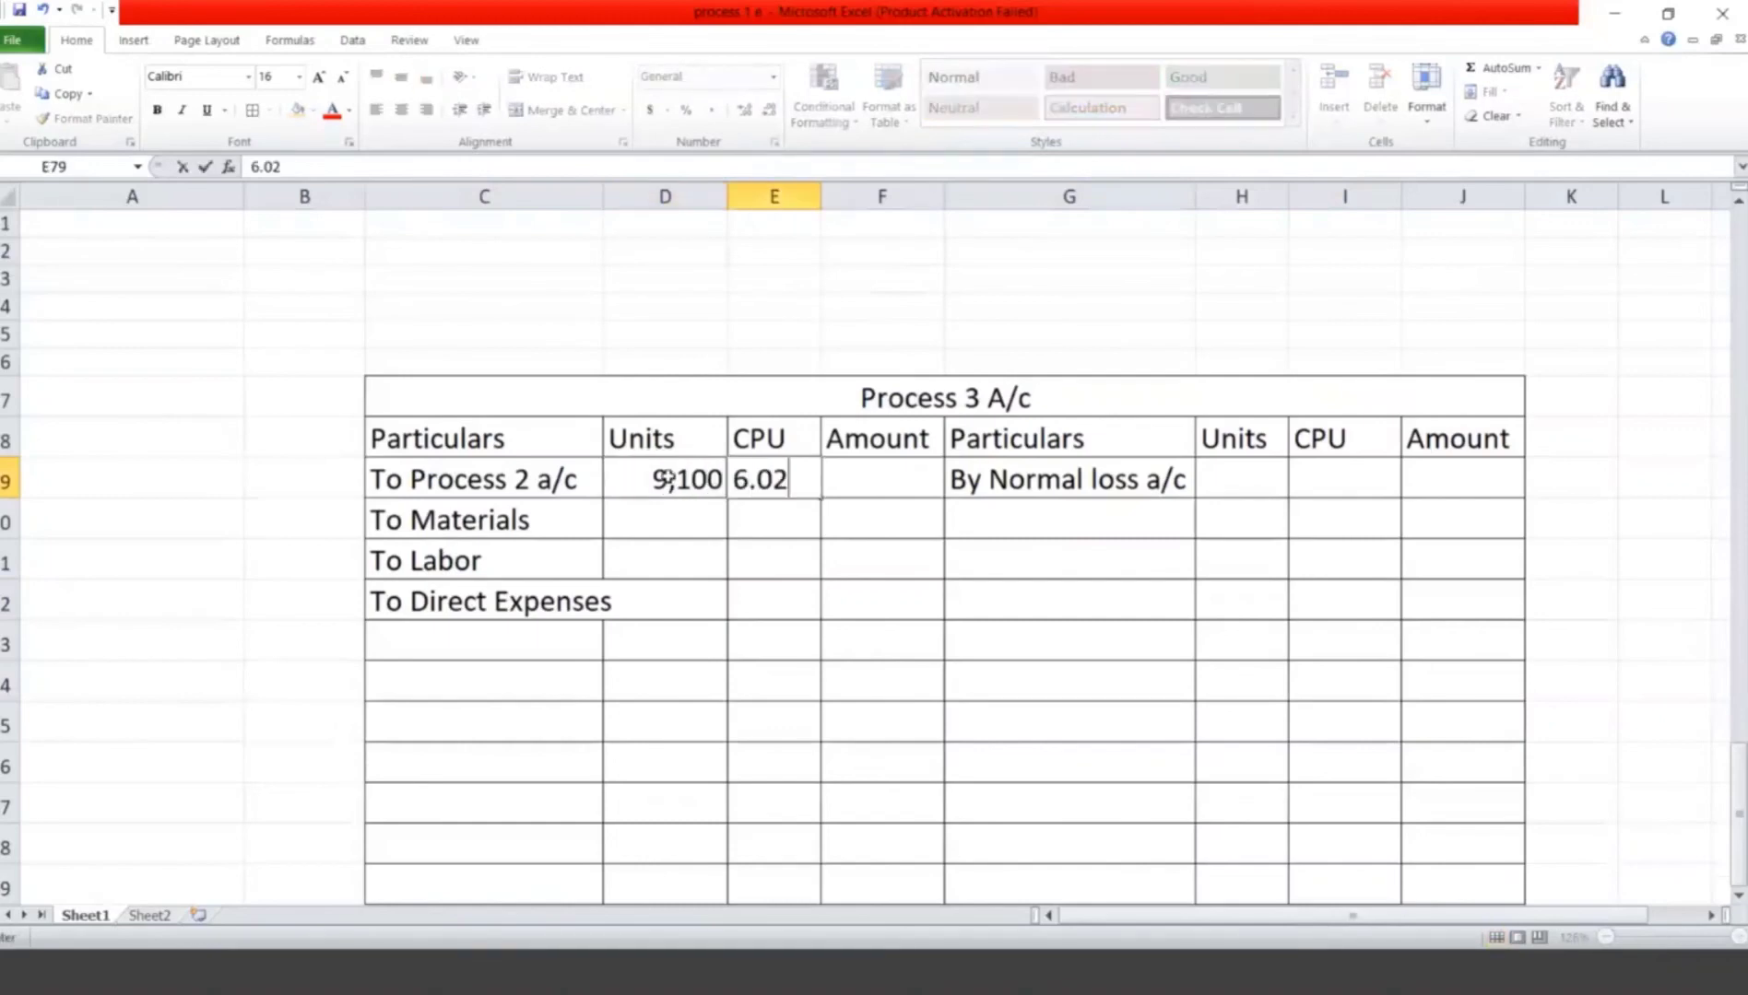
key(Tab)
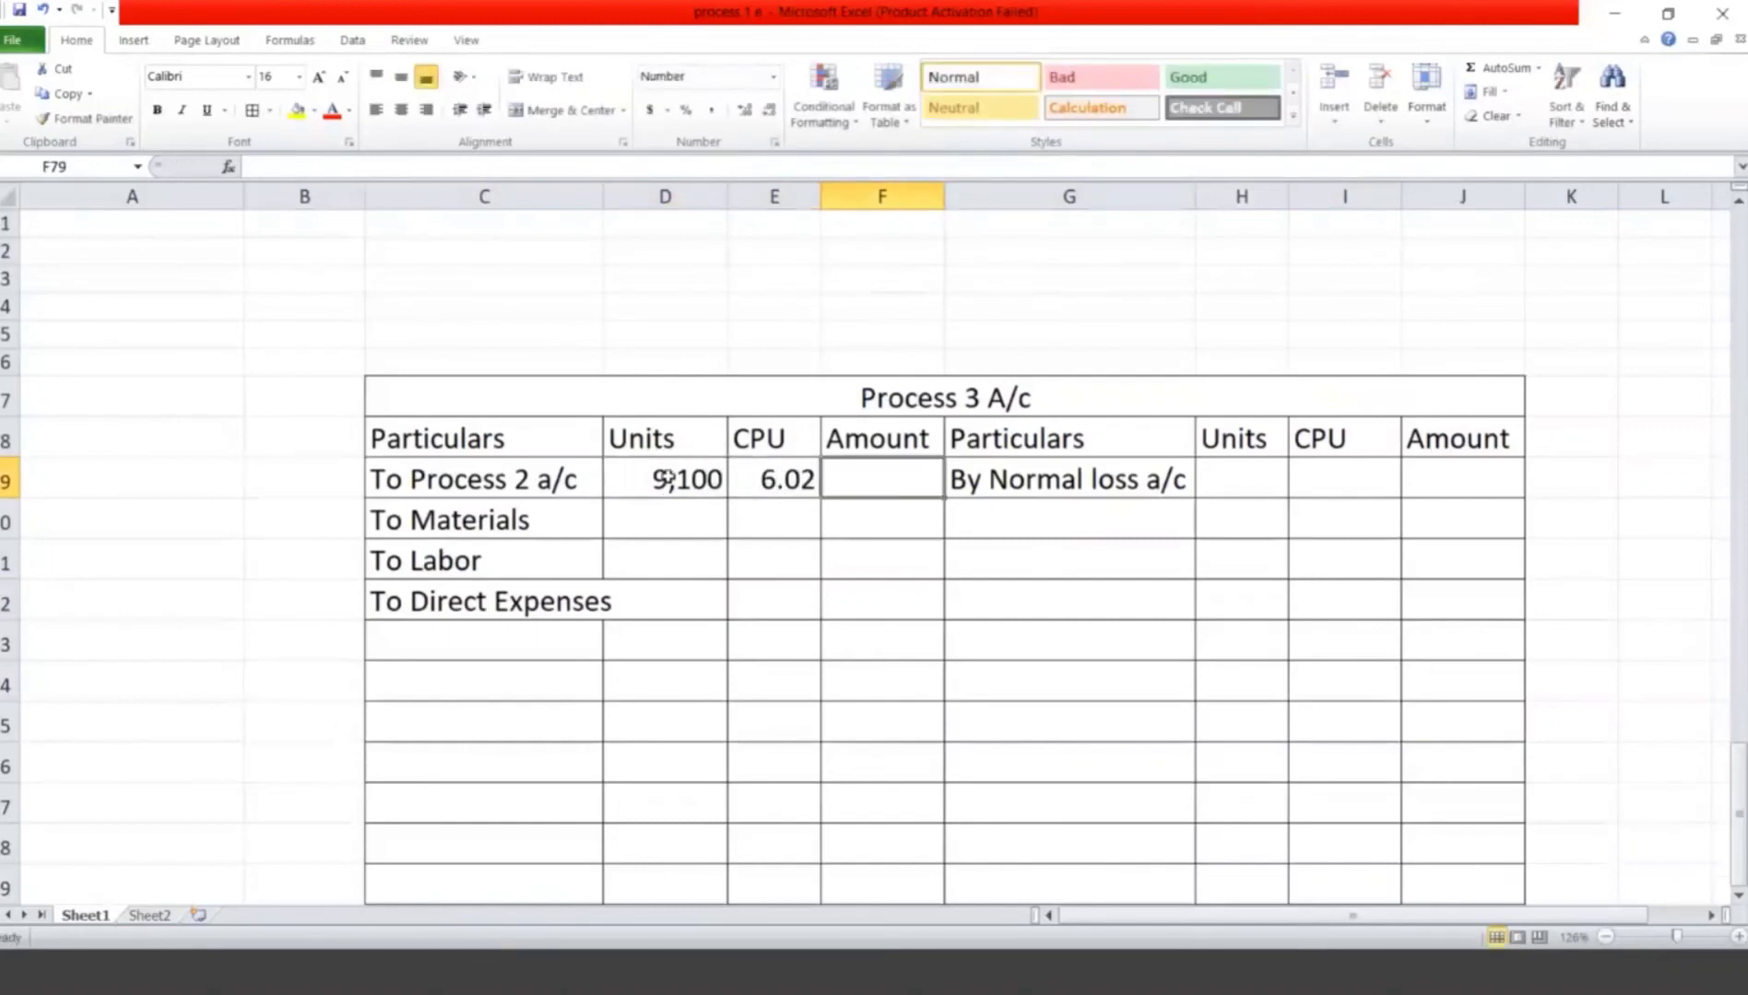
text(54789)
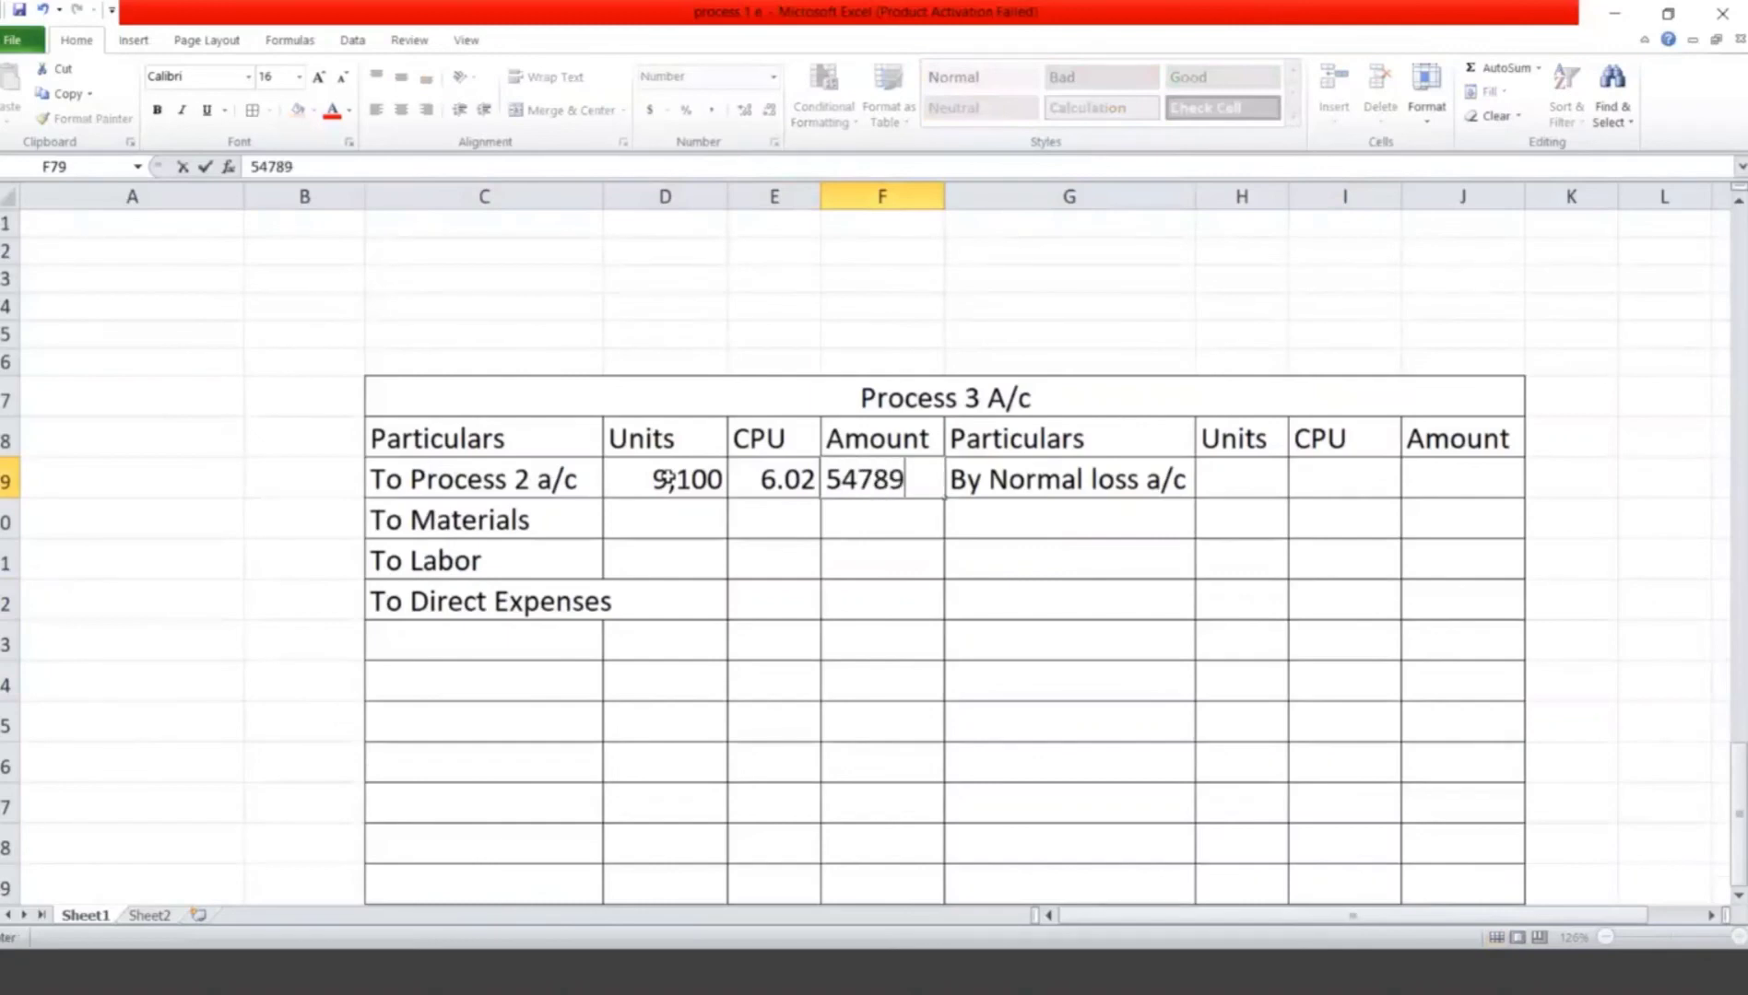
key(Return)
Step: Enter debit amounts of 1,000 for materials, 13,000 for labor and 4,300 for direct expenses in Process 3 A/c
key(Right)
key(Right)
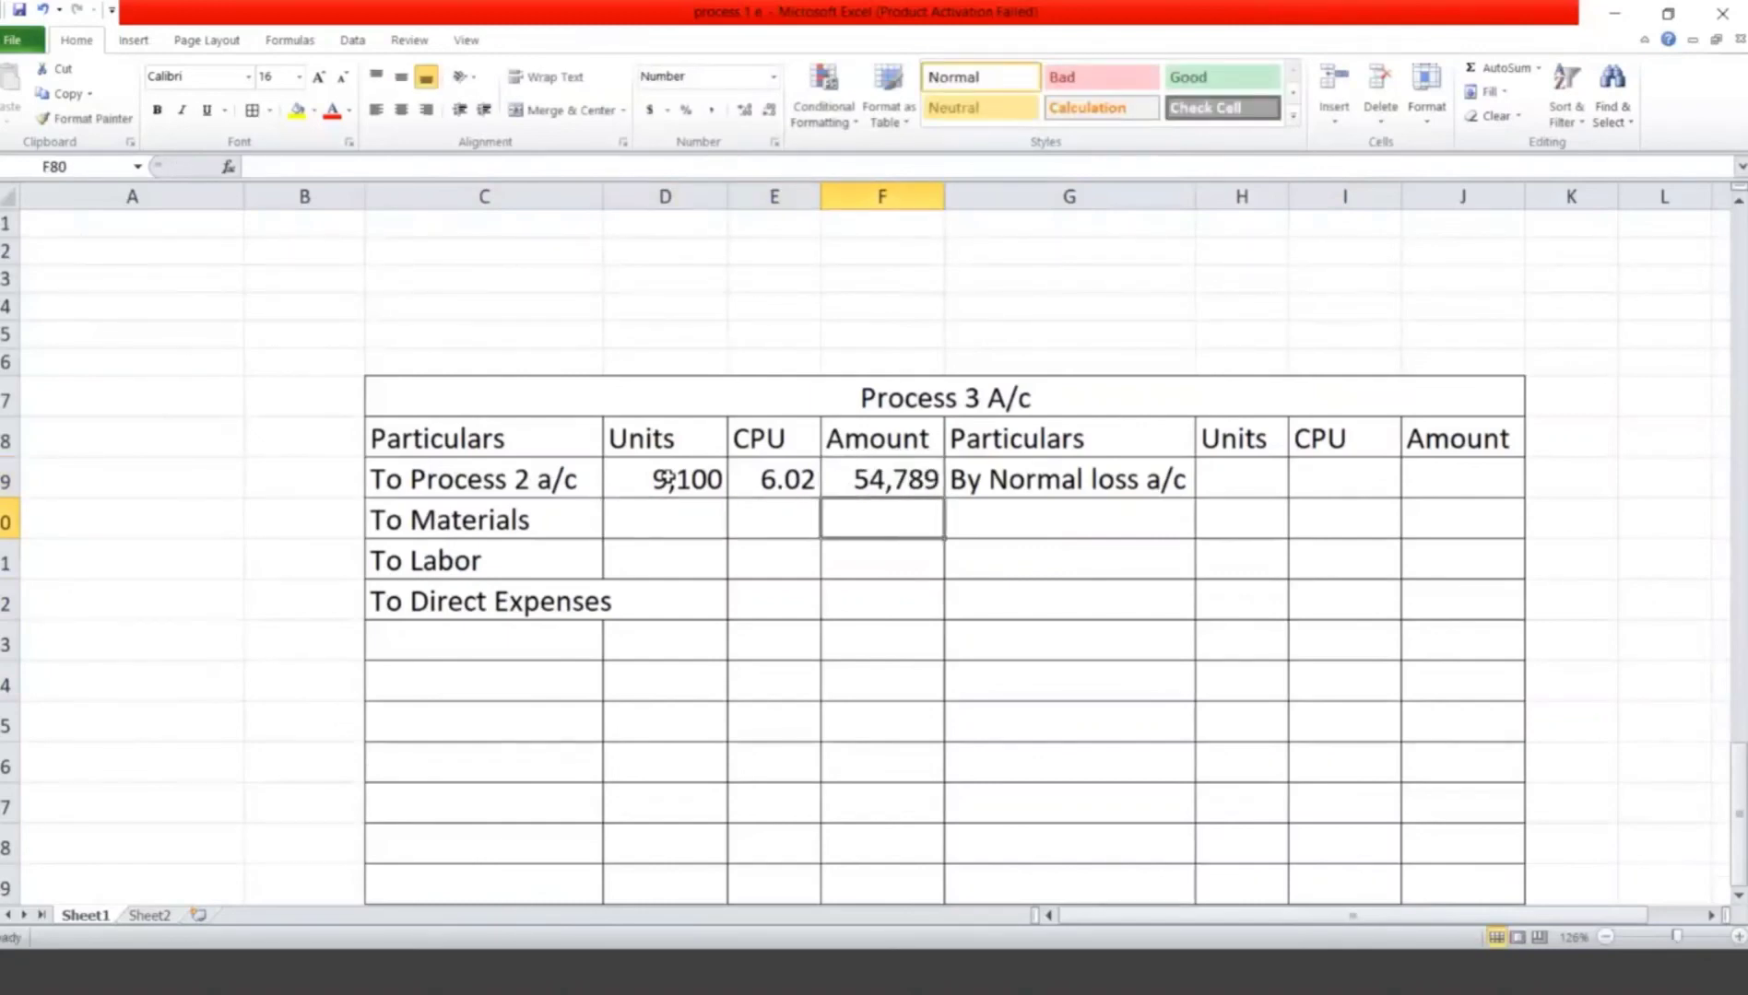
text(1,000)
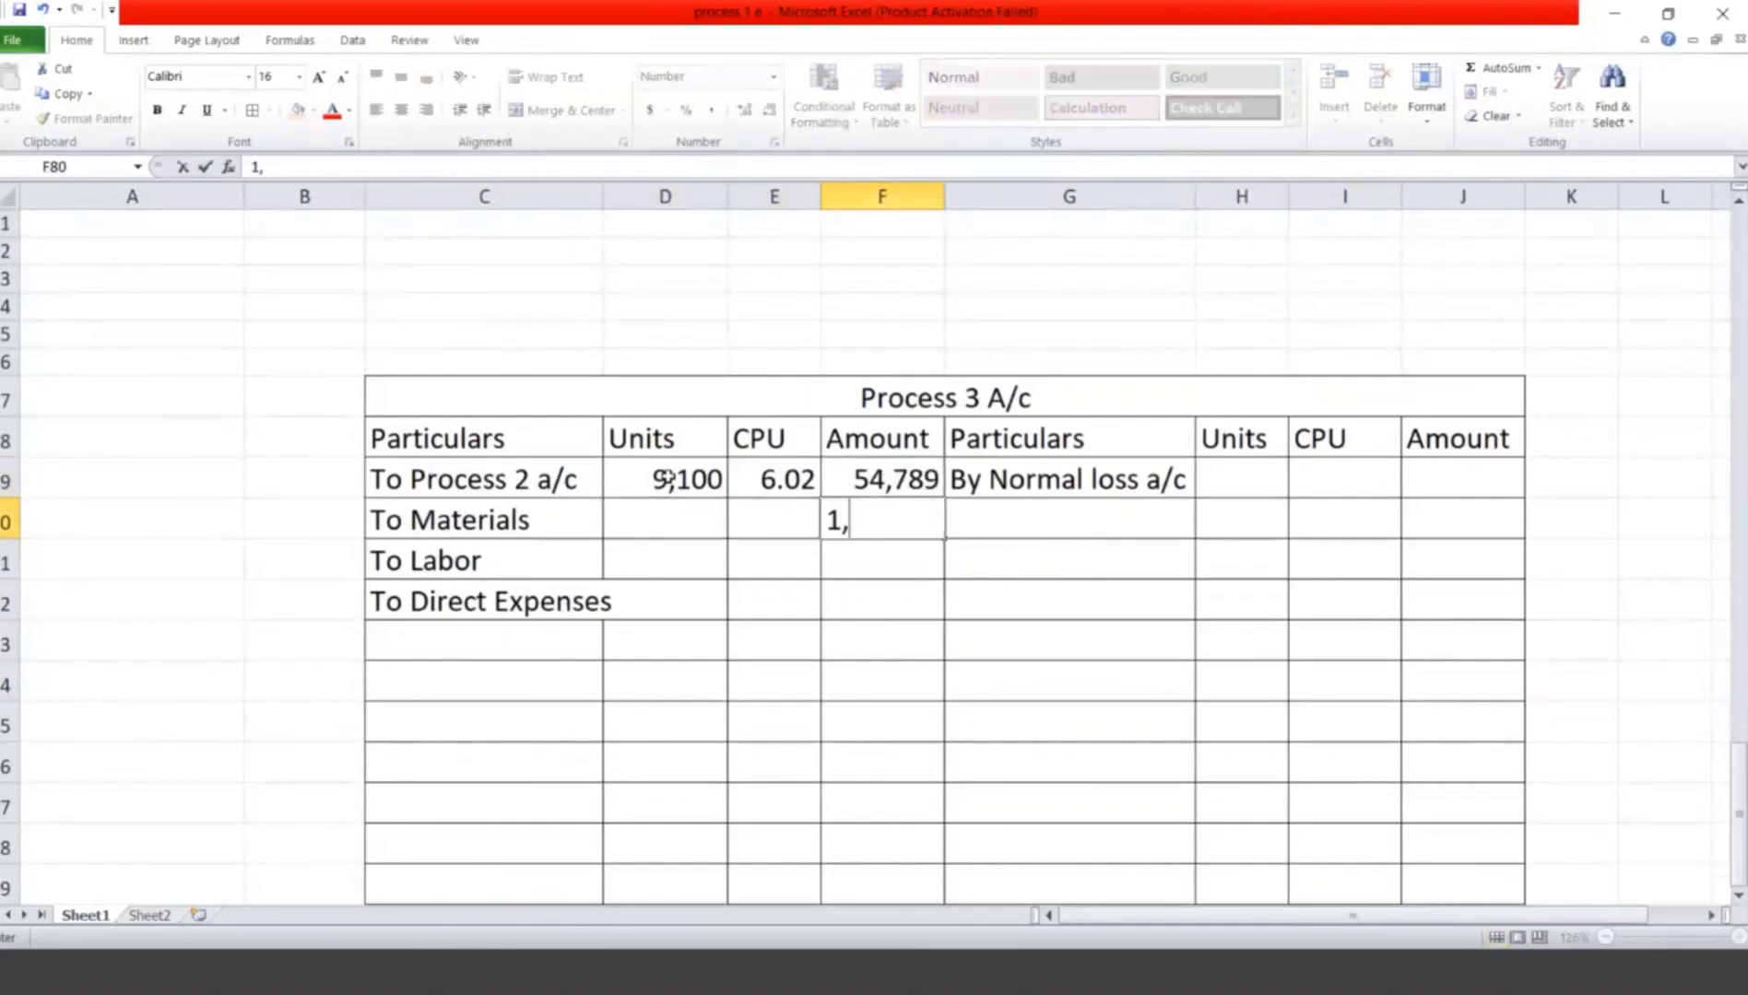
key(Return)
key(Right)
key(Right)
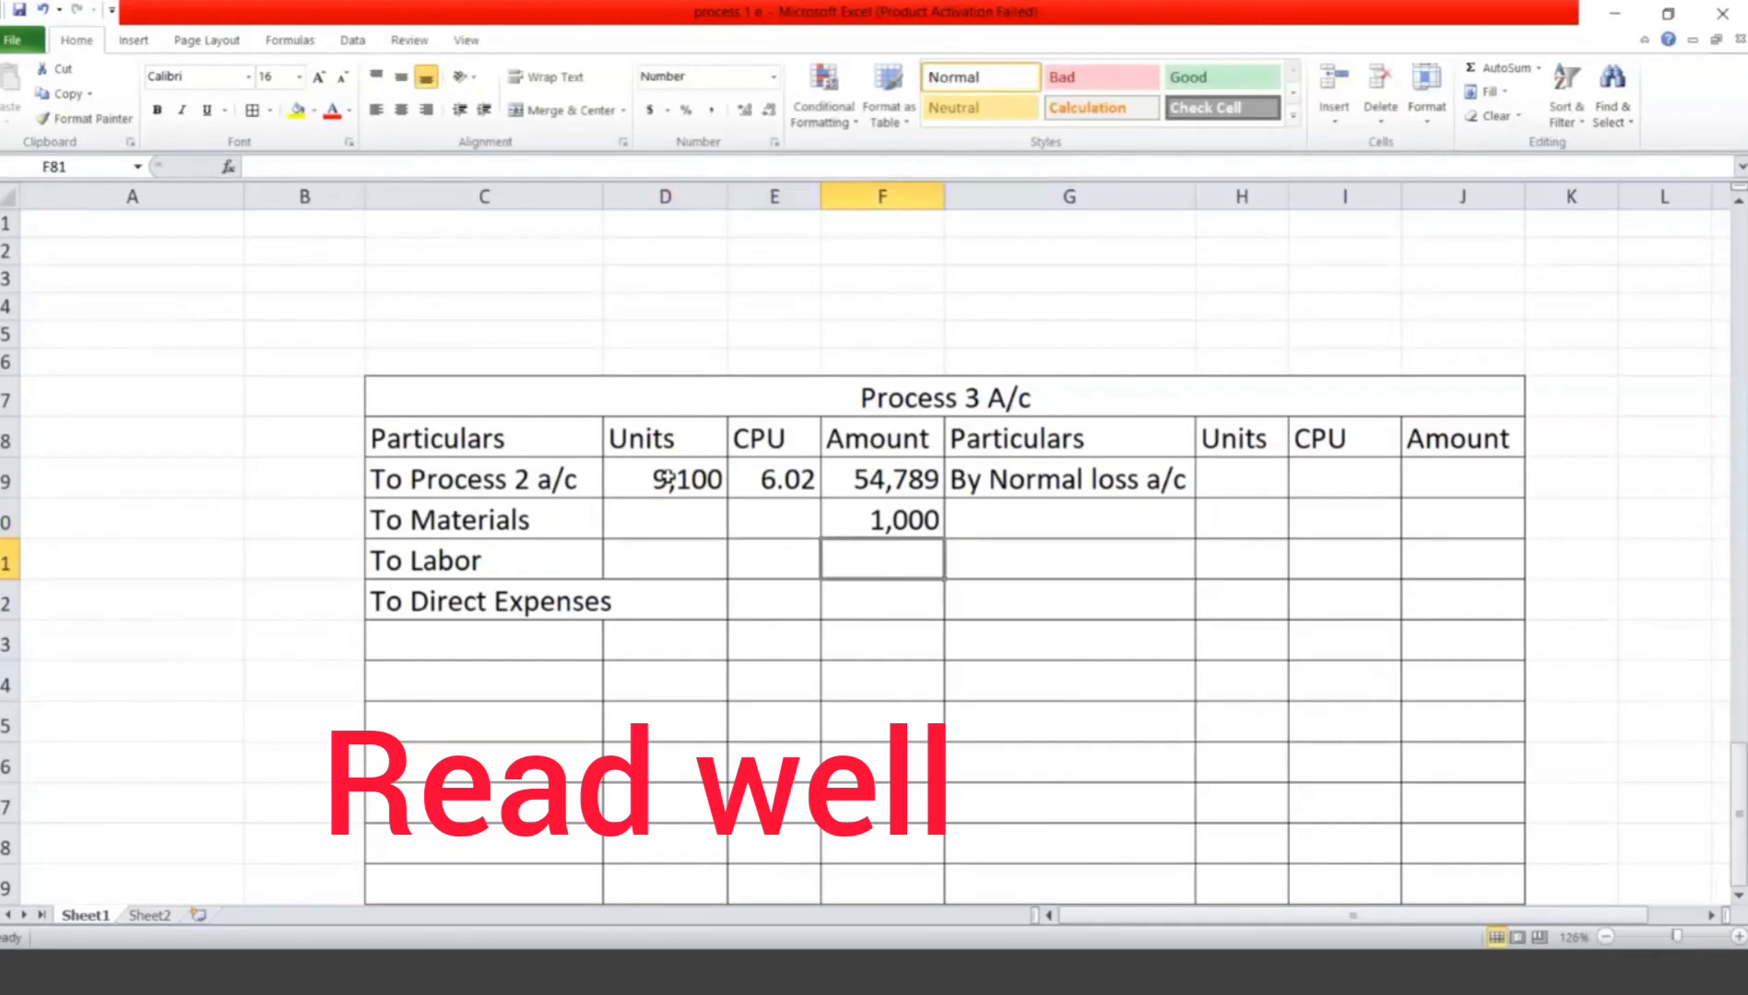
text(13,000)
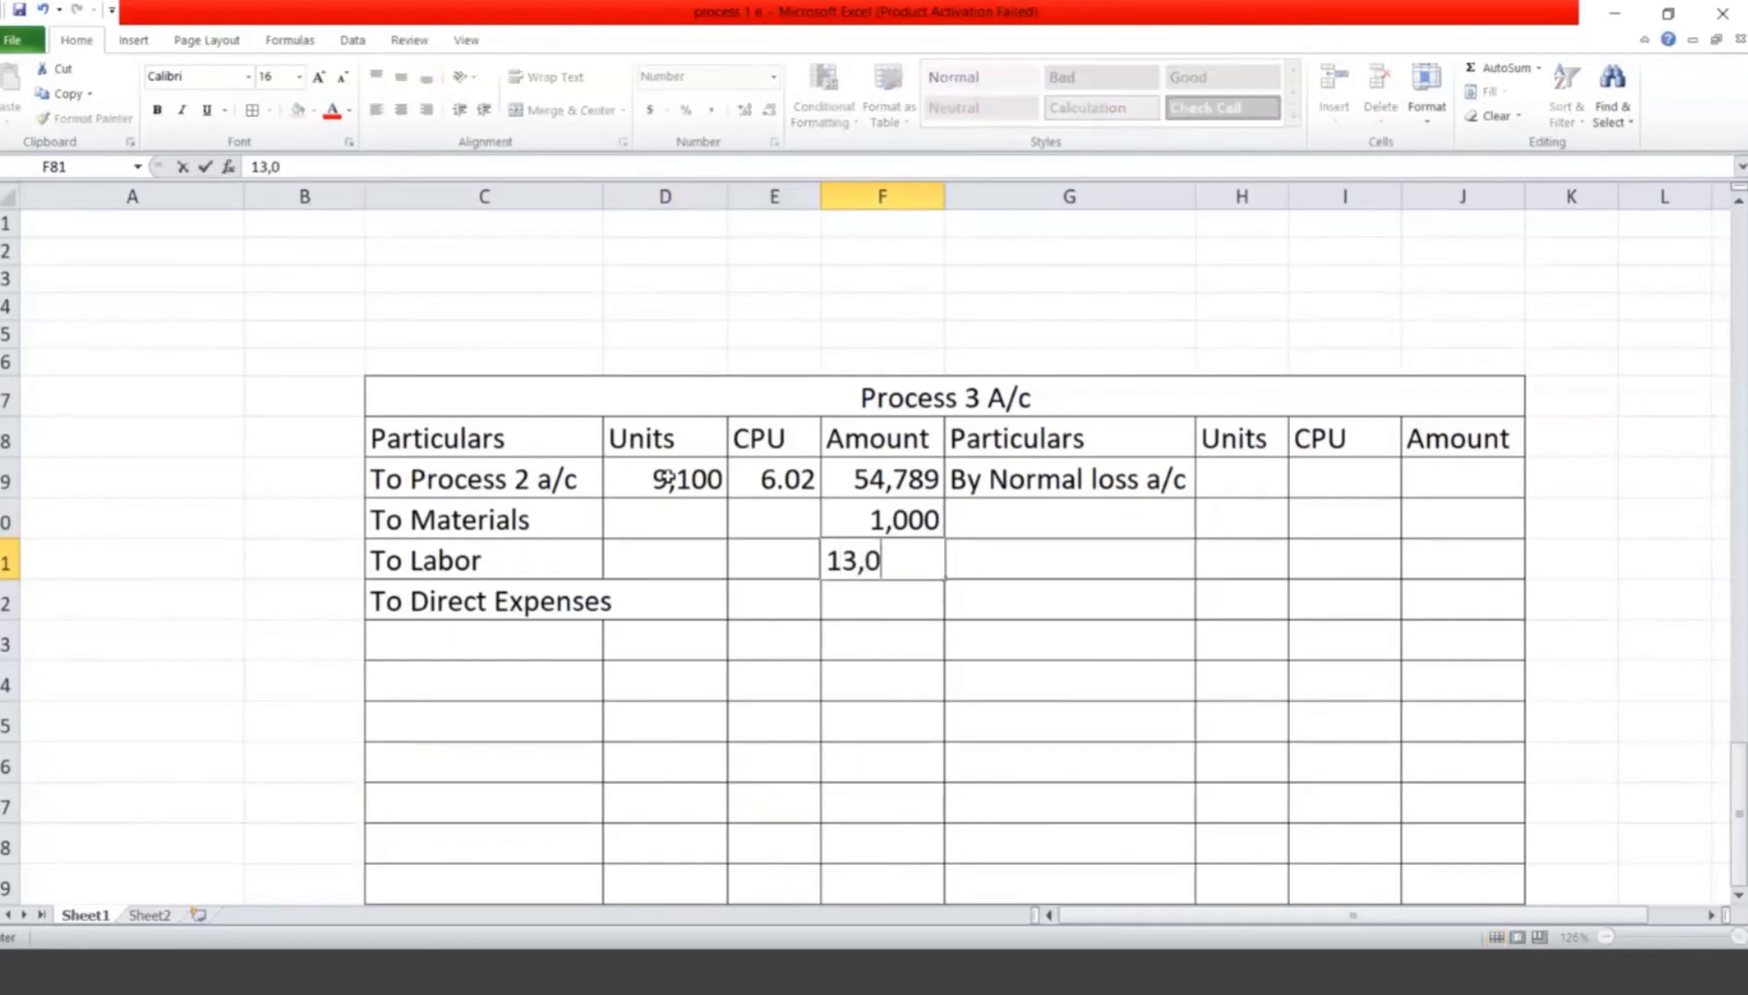
key(Return)
key(Right)
key(Right)
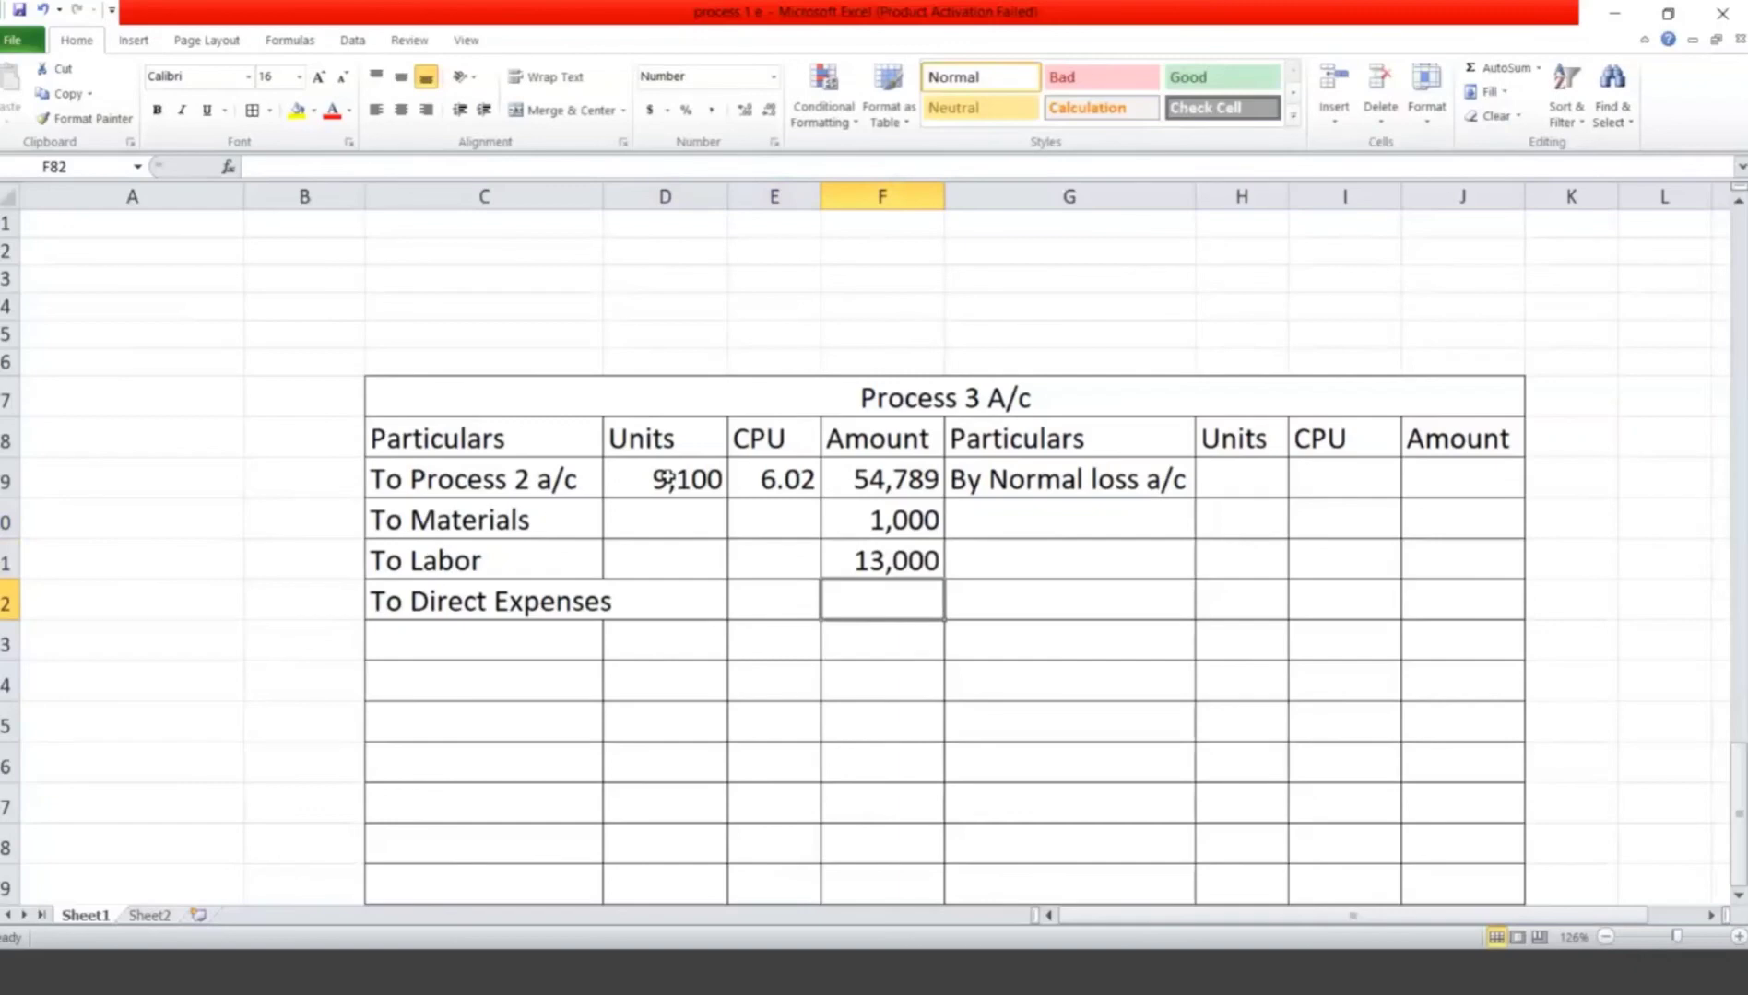
text(4,300)
key(Tab)
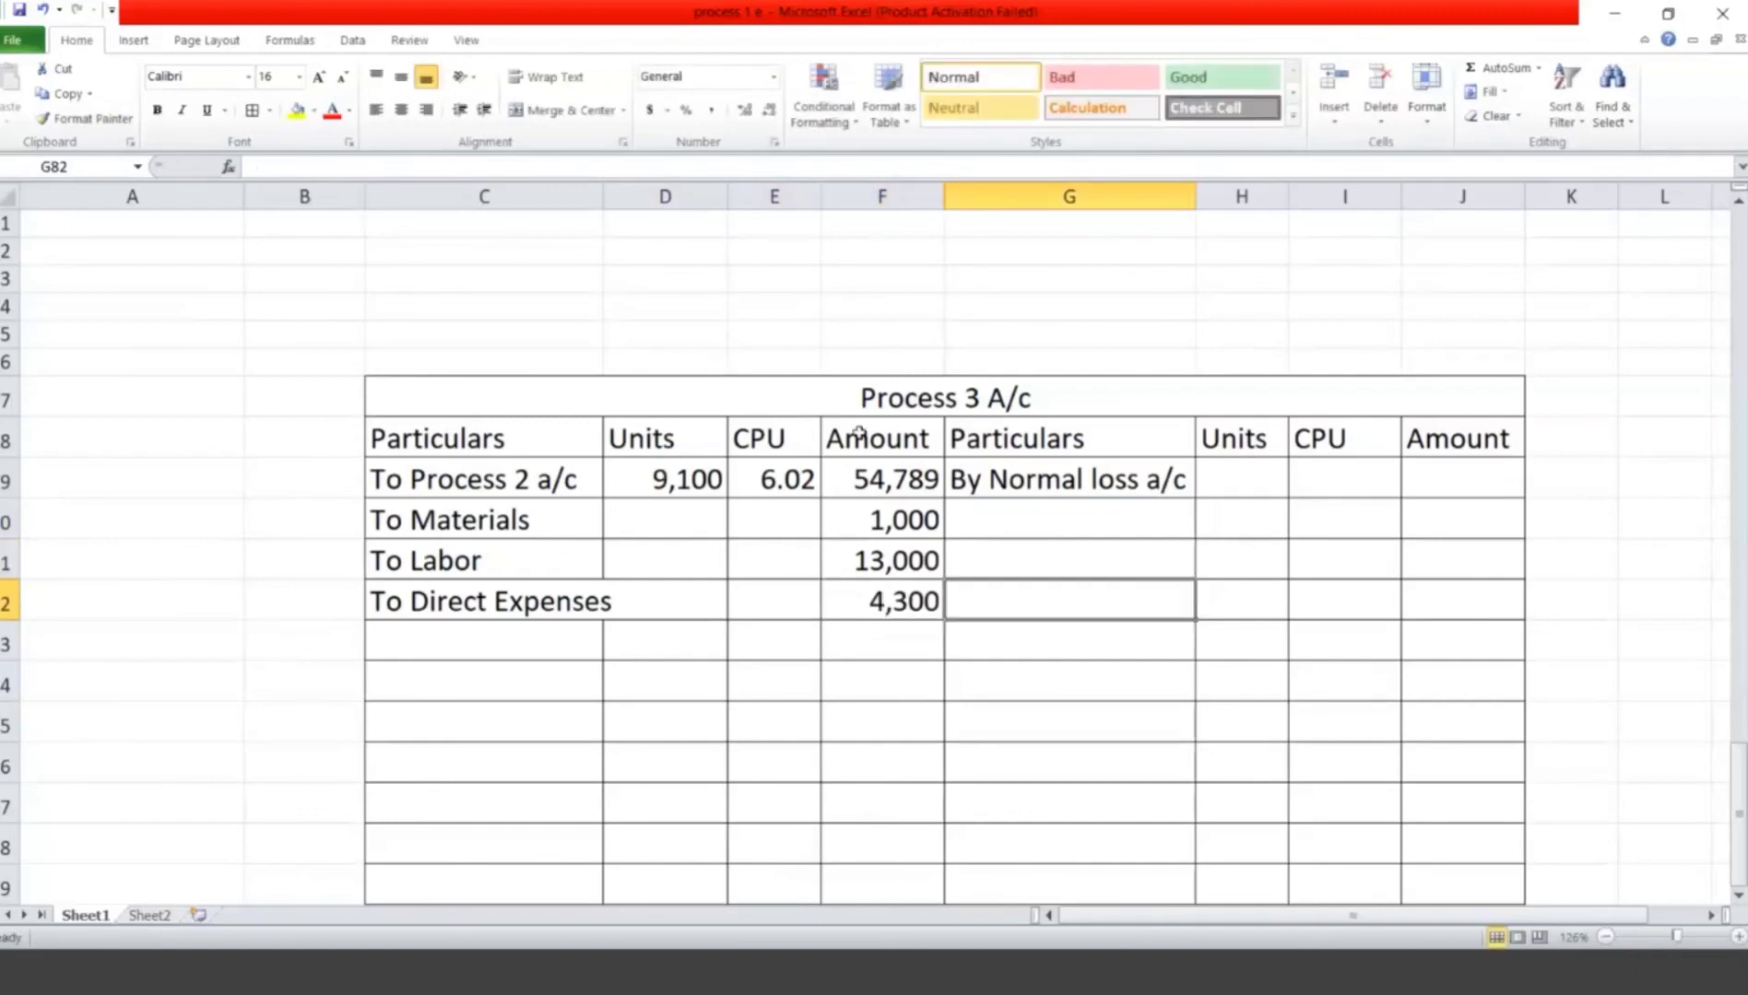
Step: Below By Normal loss a/c, add the working 9100 x 8% with 728 units, a CPU of 1 and an amount of 728
click(1145, 523)
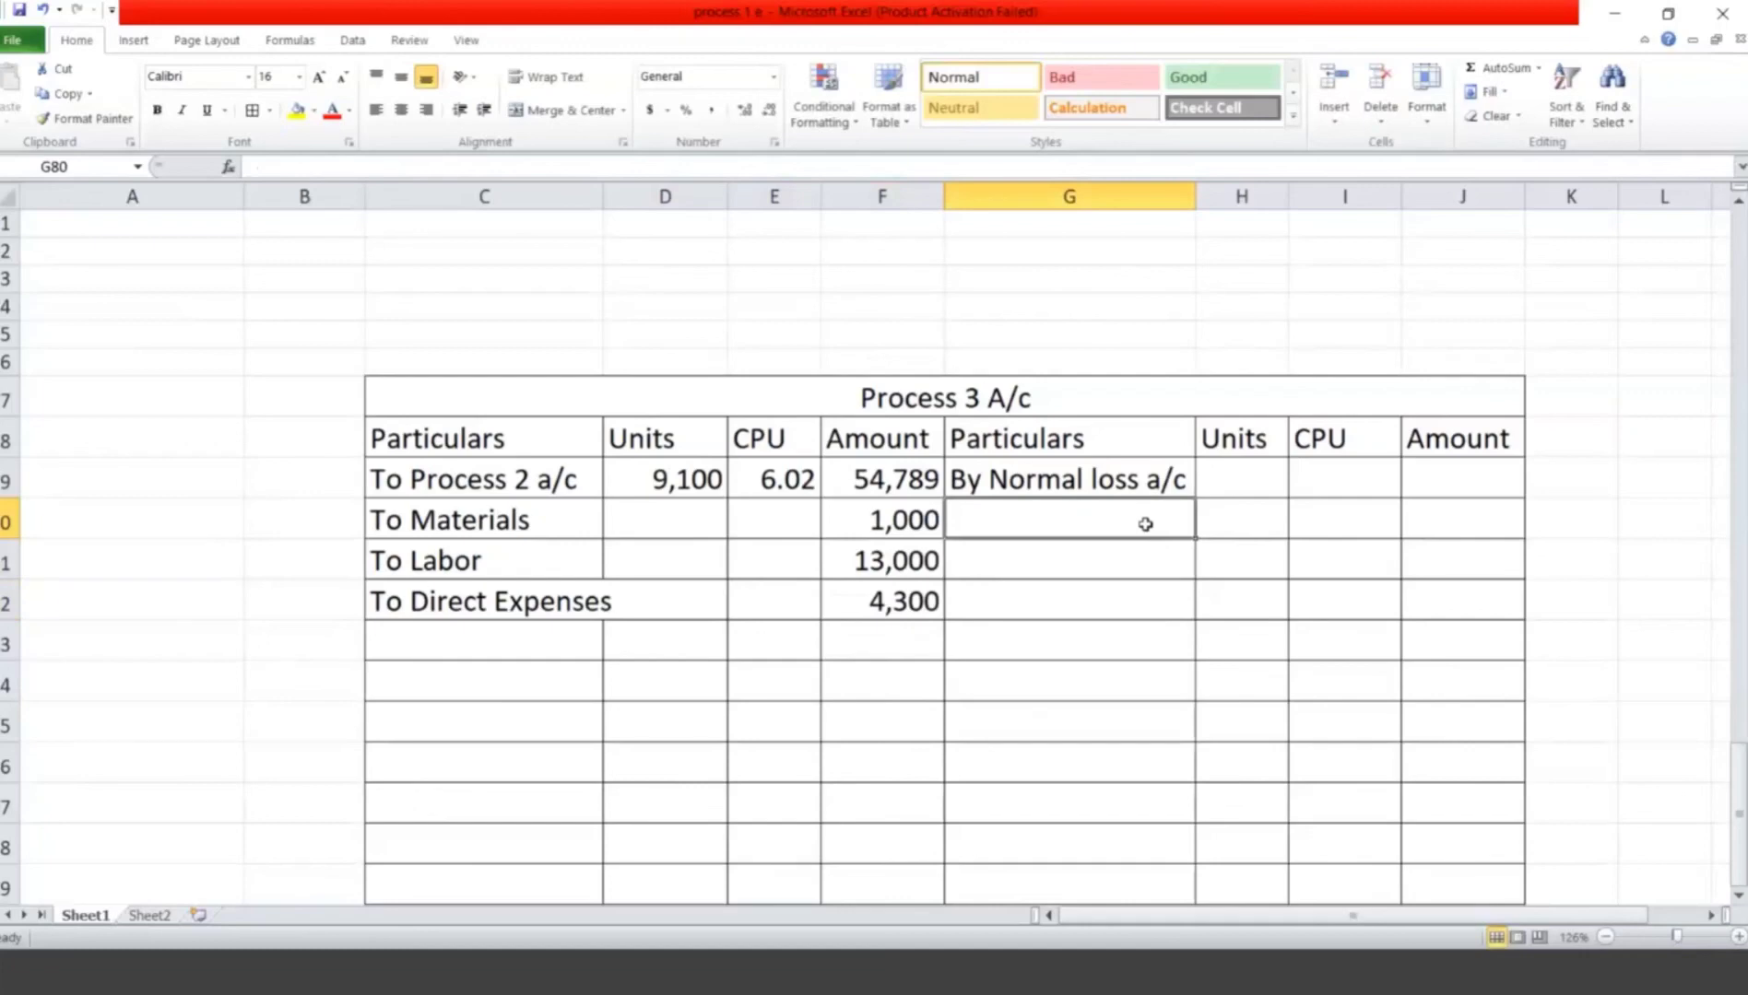
text(9100)
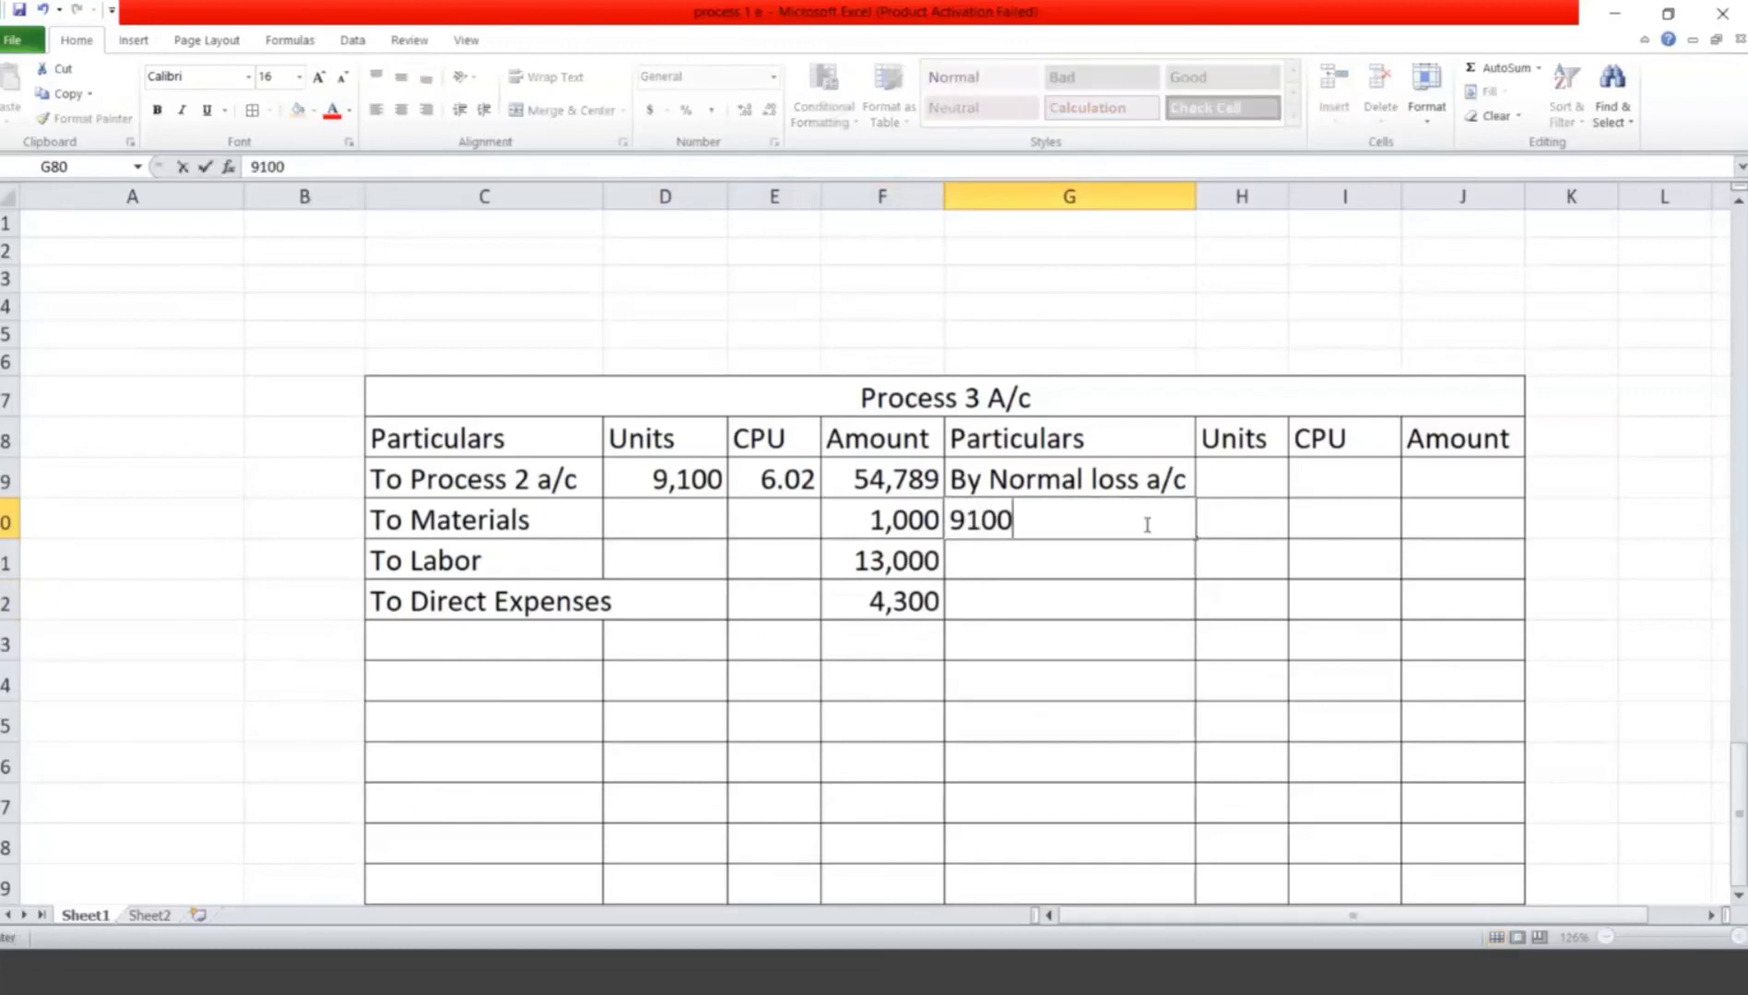
text( x 8%)
key(Tab)
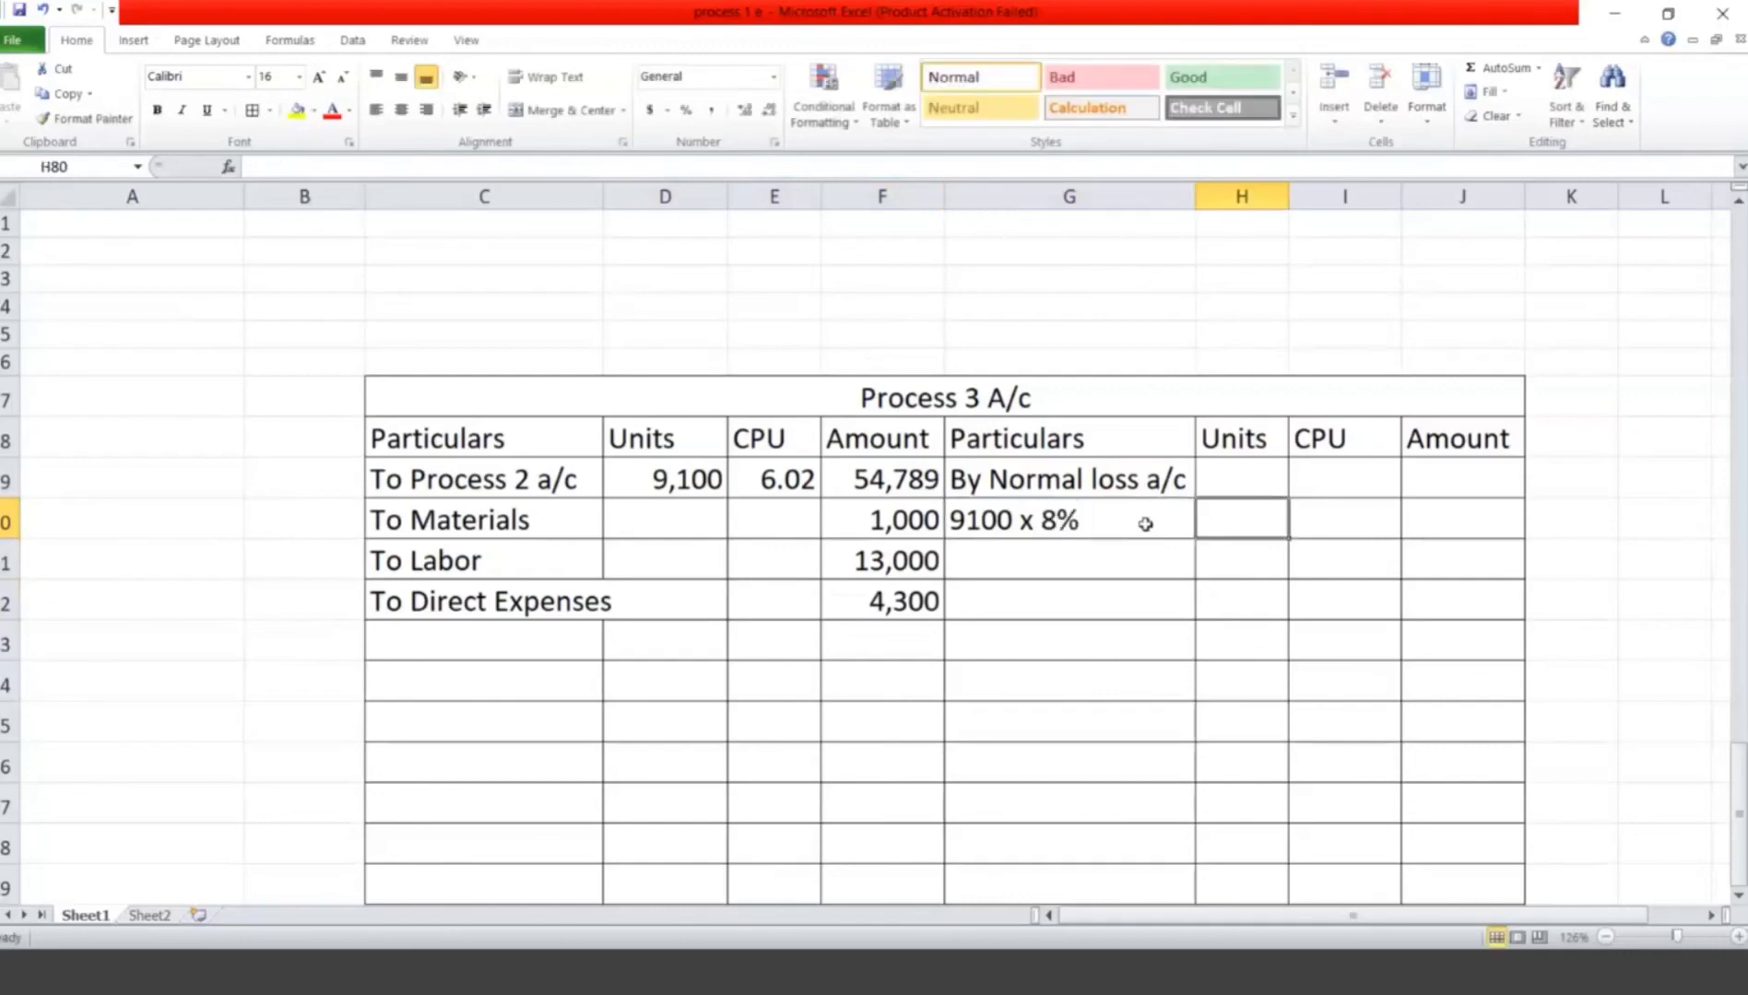
text(728)
key(Tab)
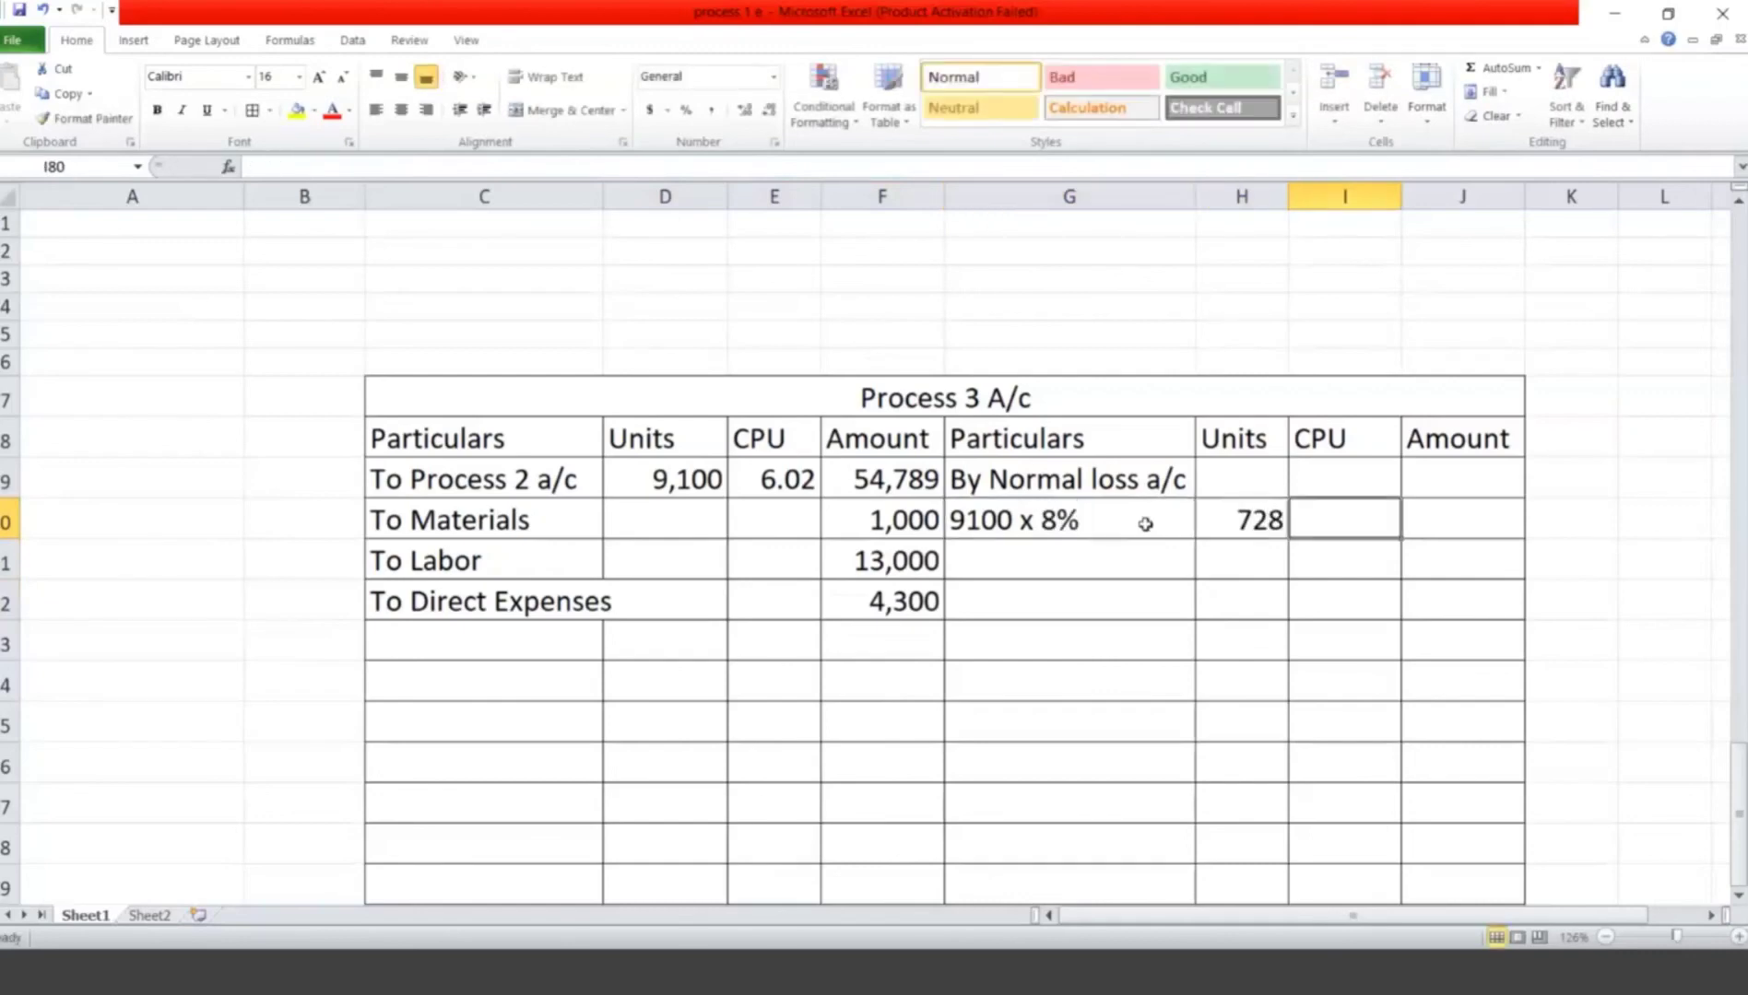
text(1)
key(Tab)
text(728)
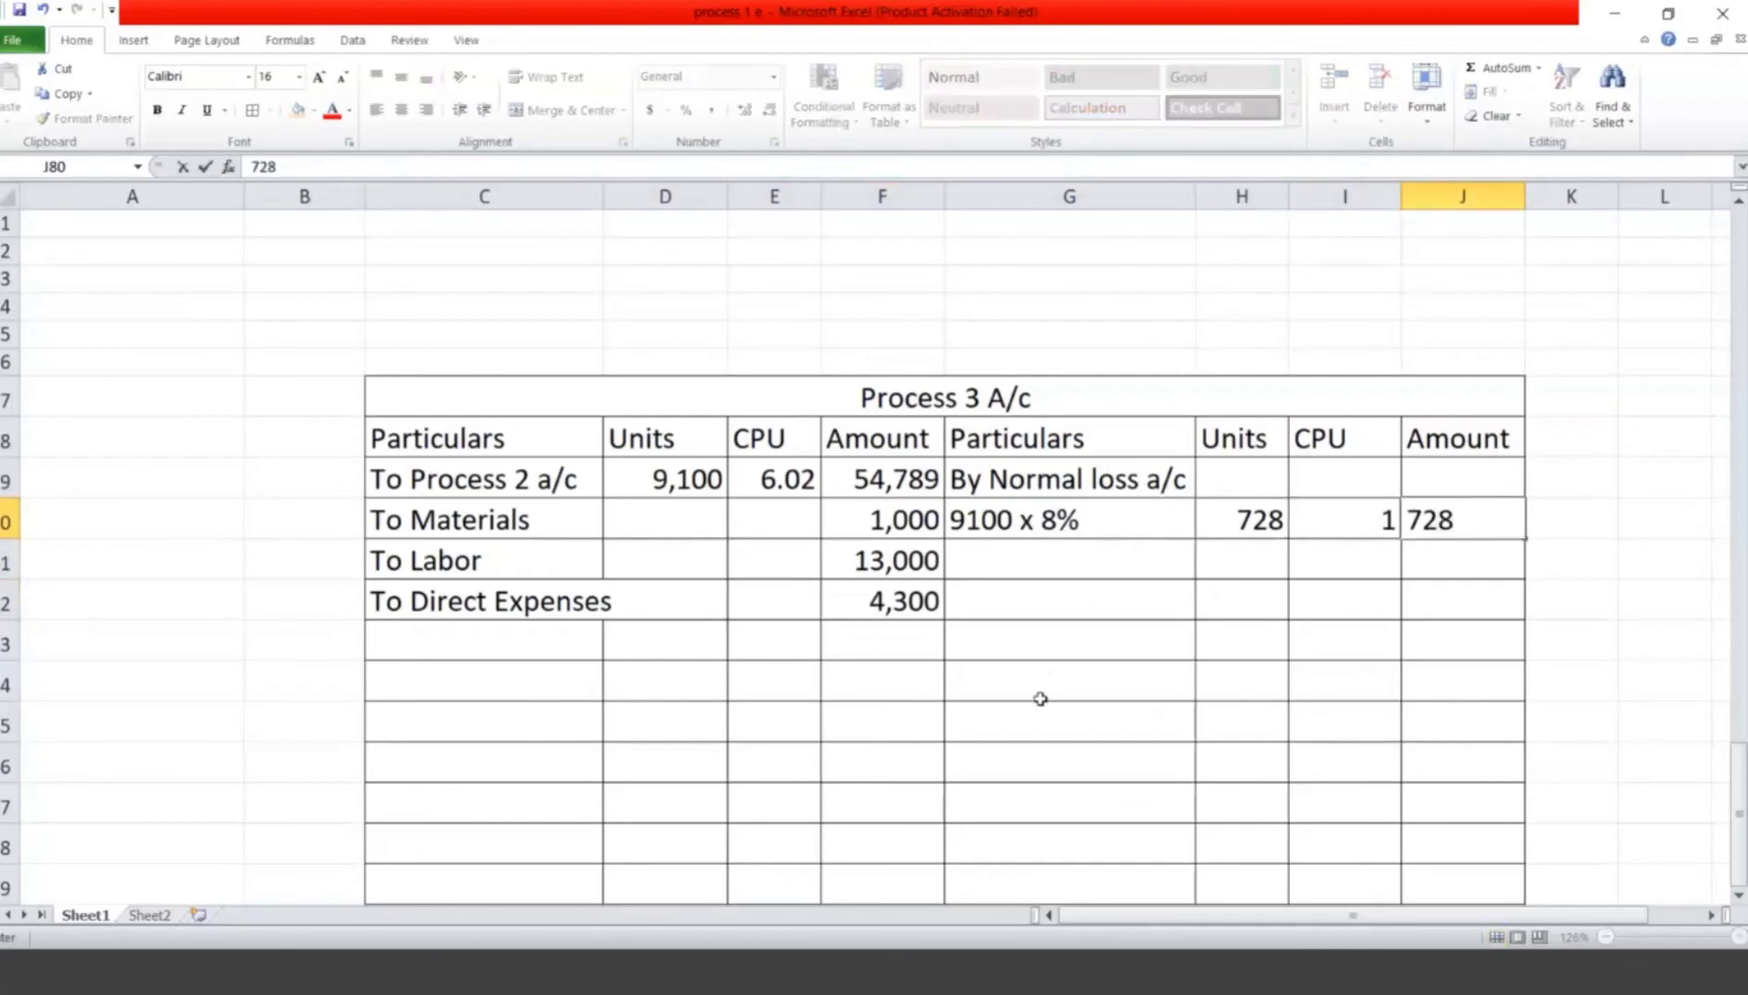
Step: Add a By Finished stock entry with 8100 units in row 86 of Process 3 A/c
click(965, 766)
text(B)
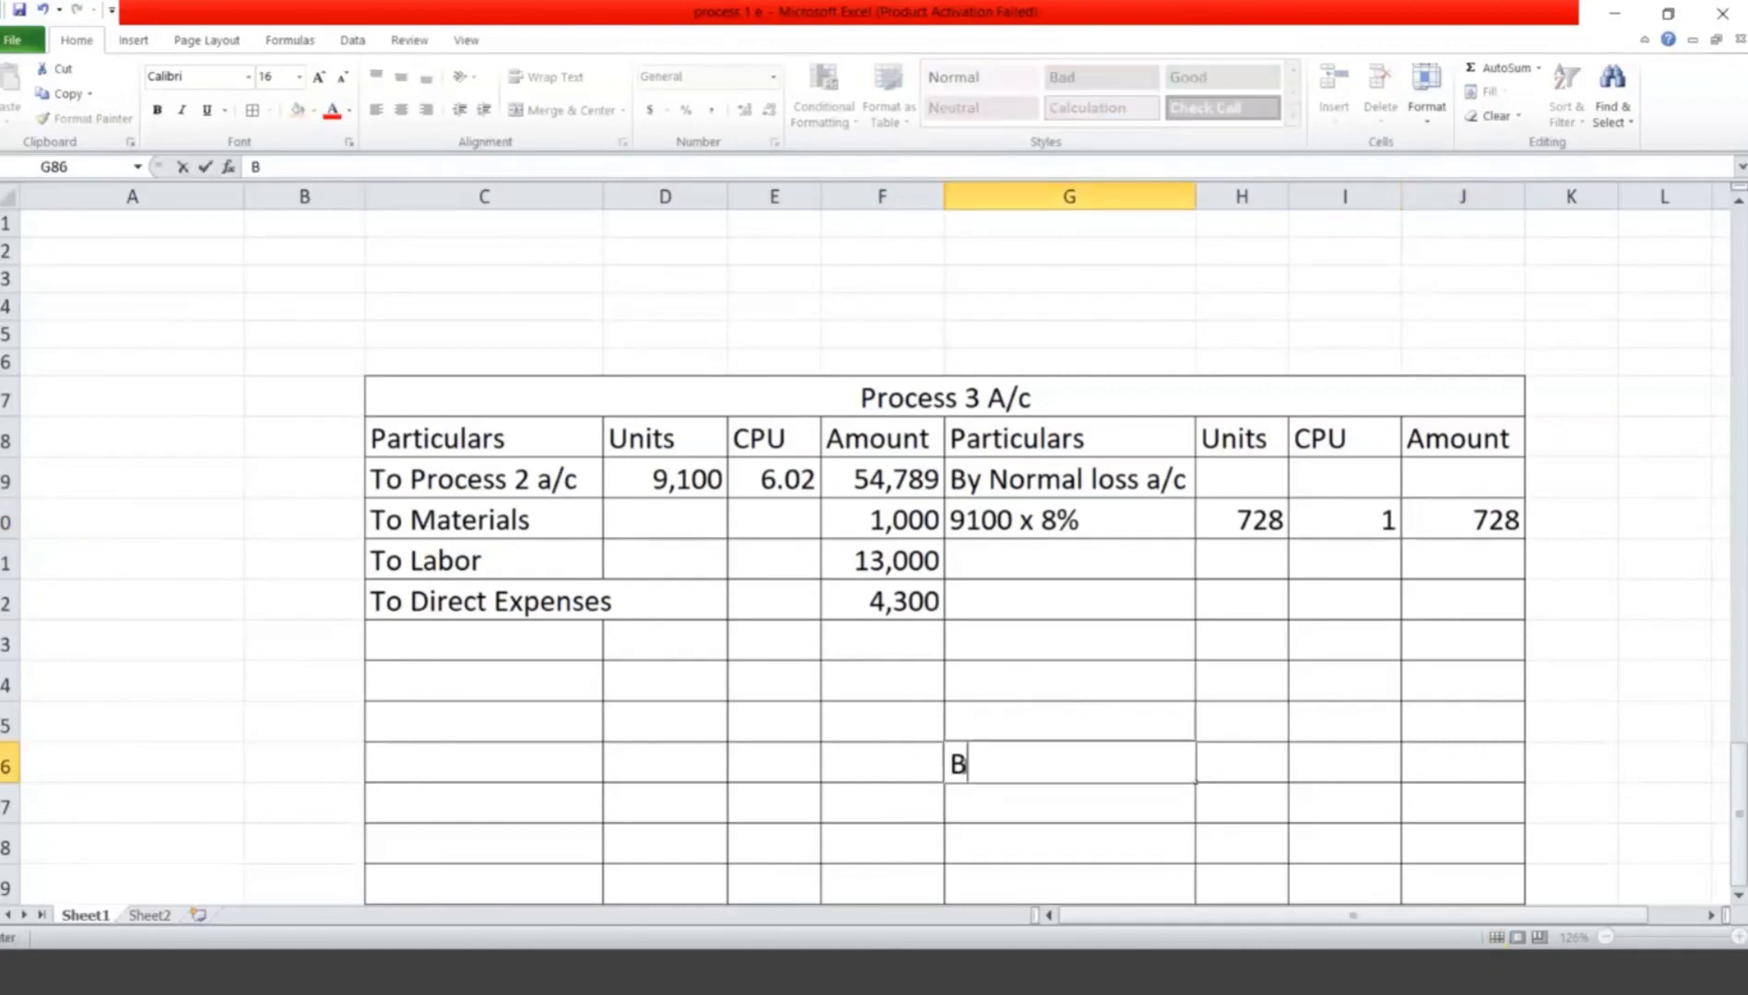
text(y Finished stock)
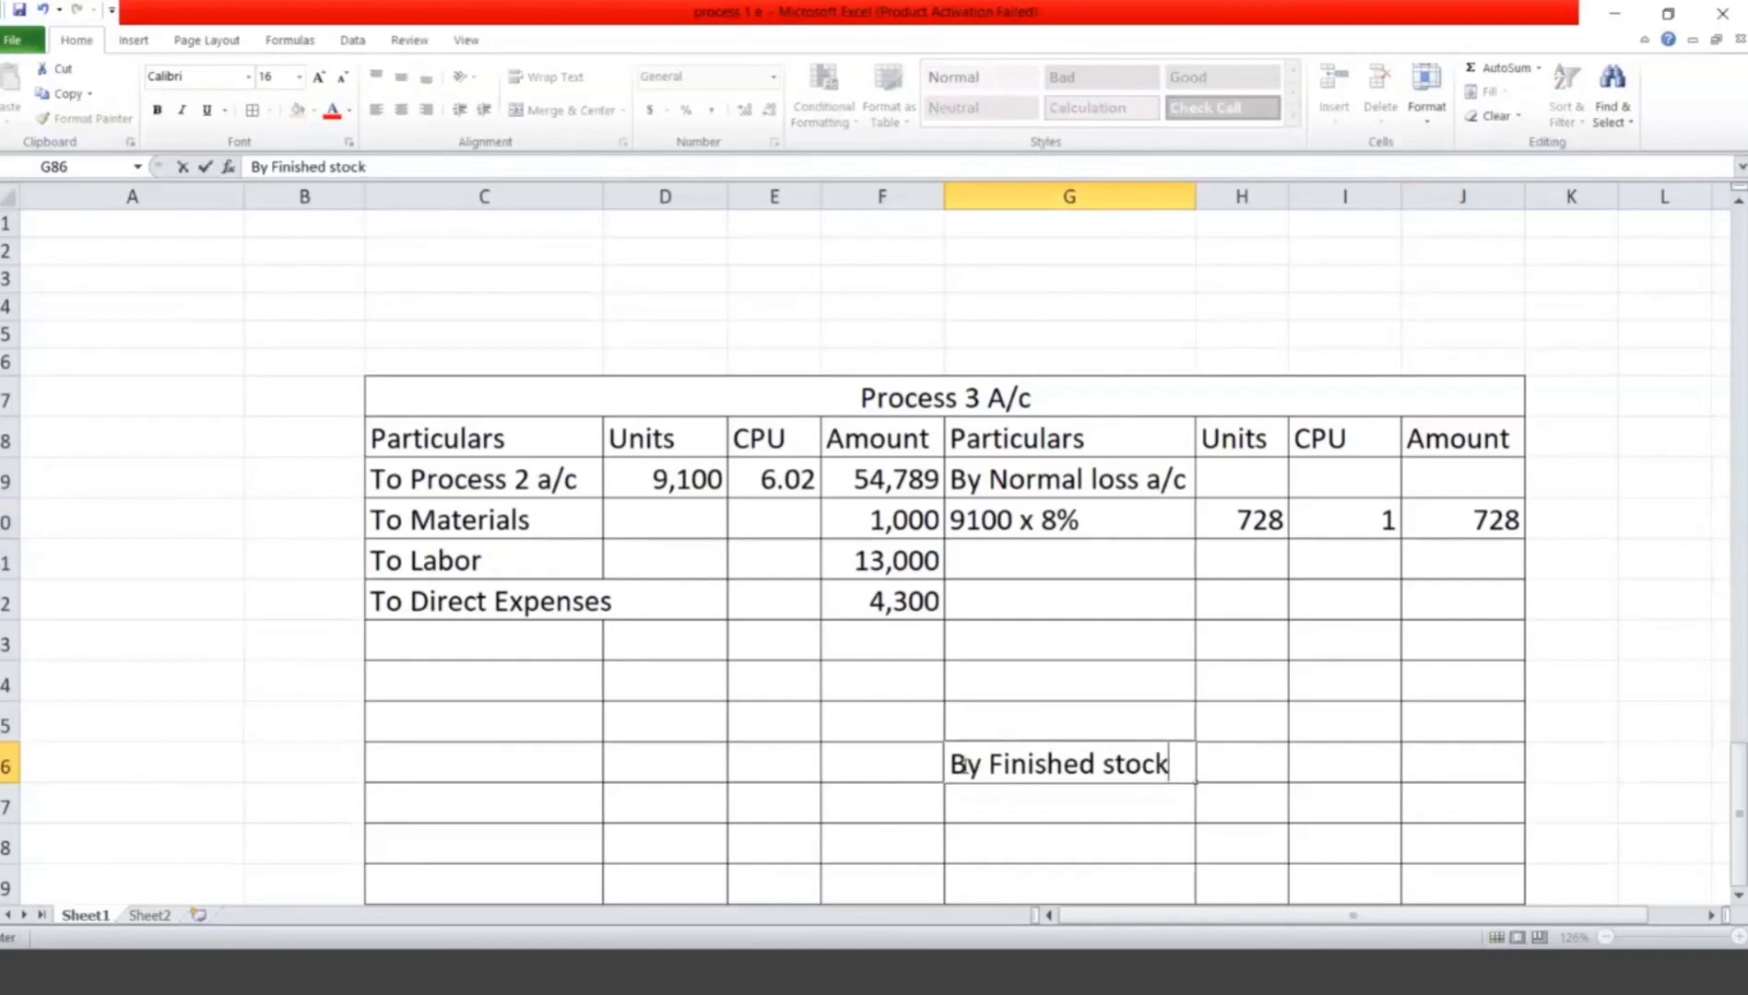
key(Tab)
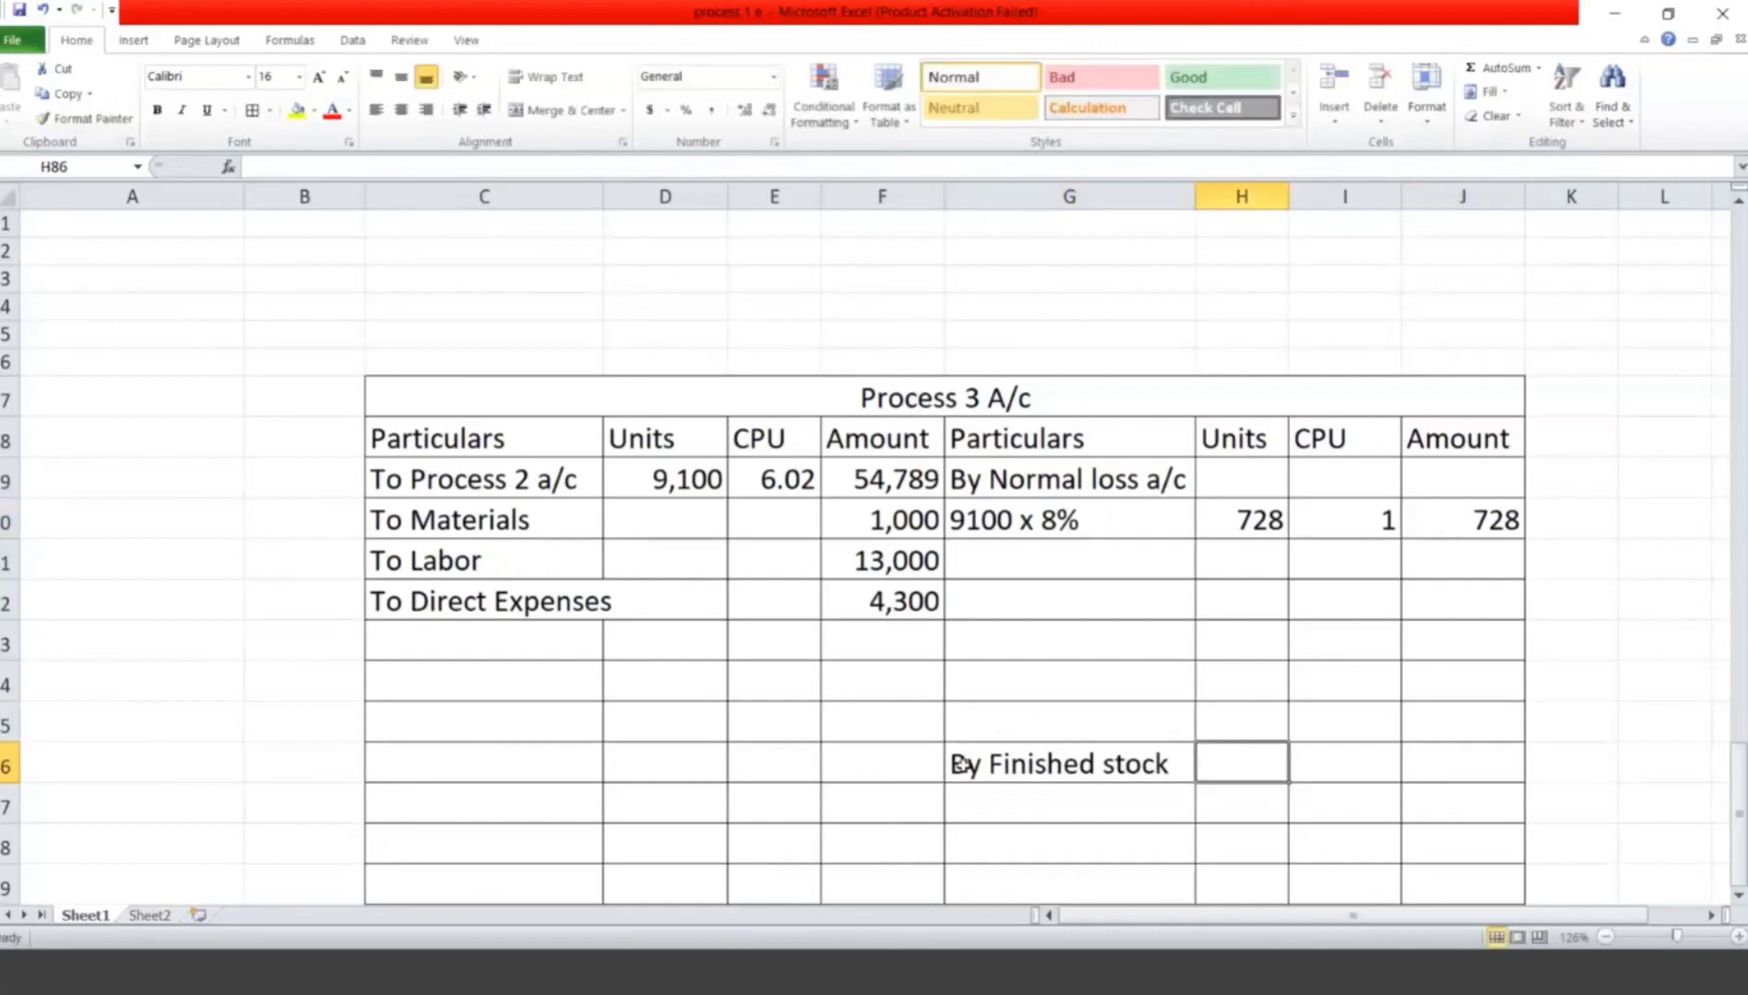
text(8100)
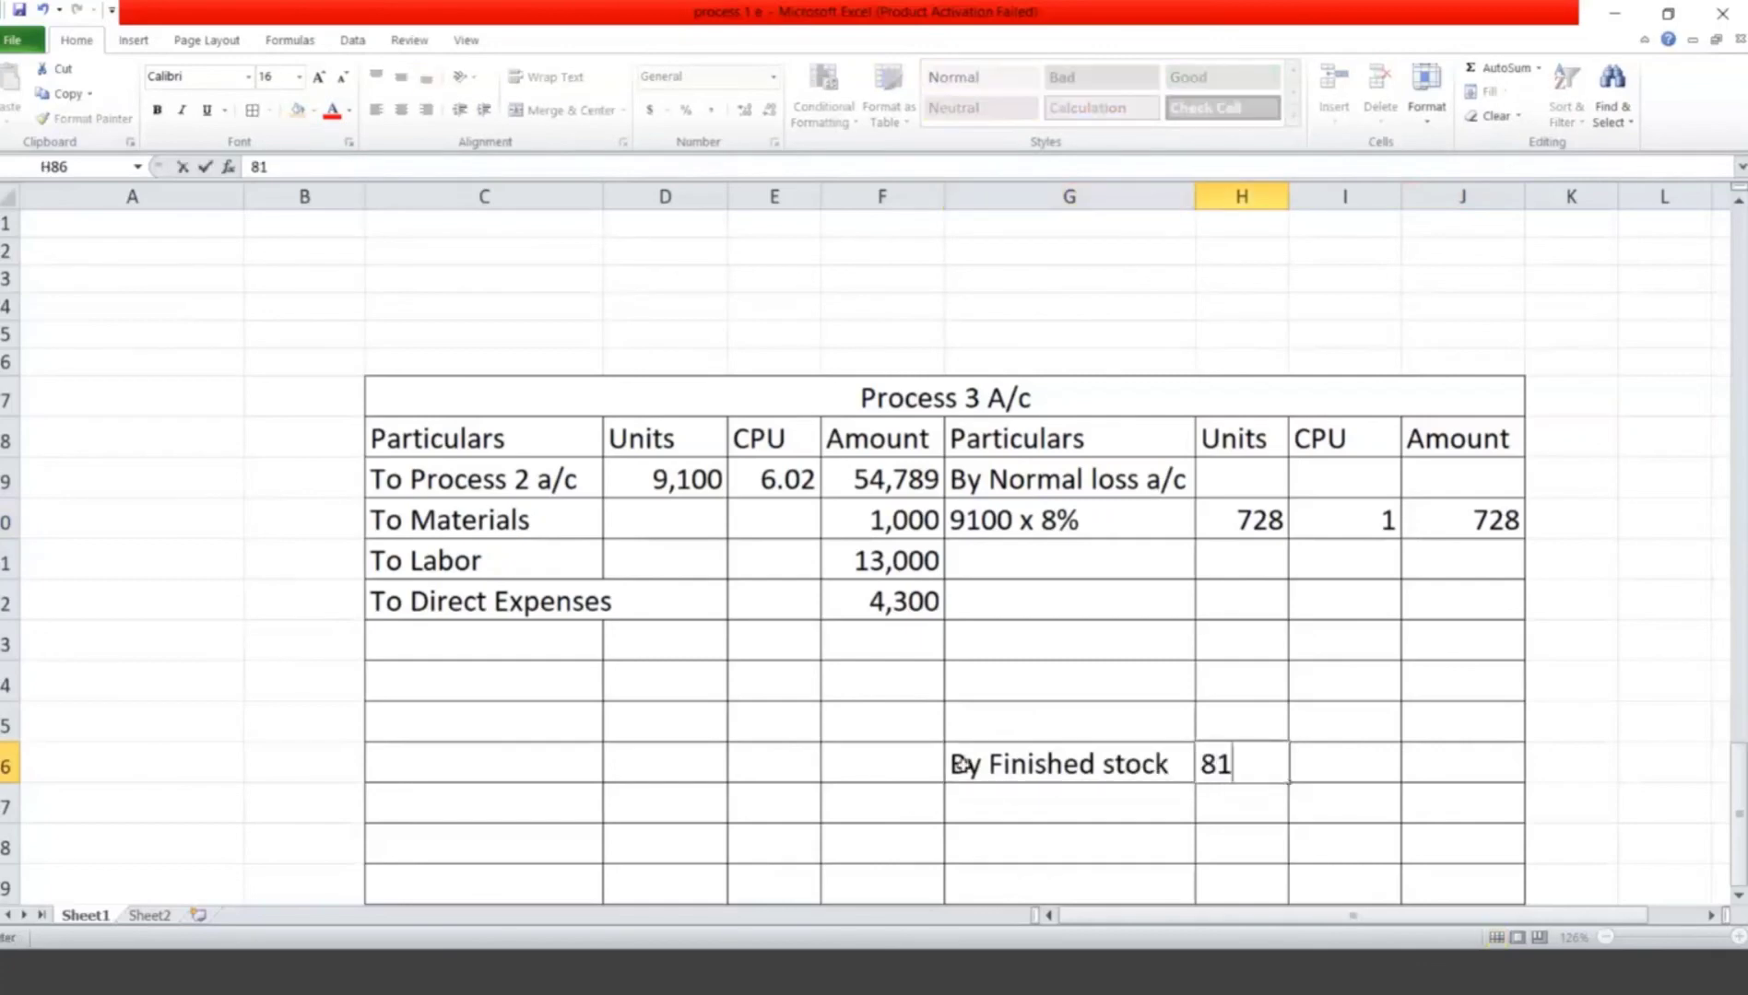
Step: Add a By Abnormal loss a/c entry in row 83 with 272 units, a CPU of 8.64 and an amount of 2,351
click(985, 636)
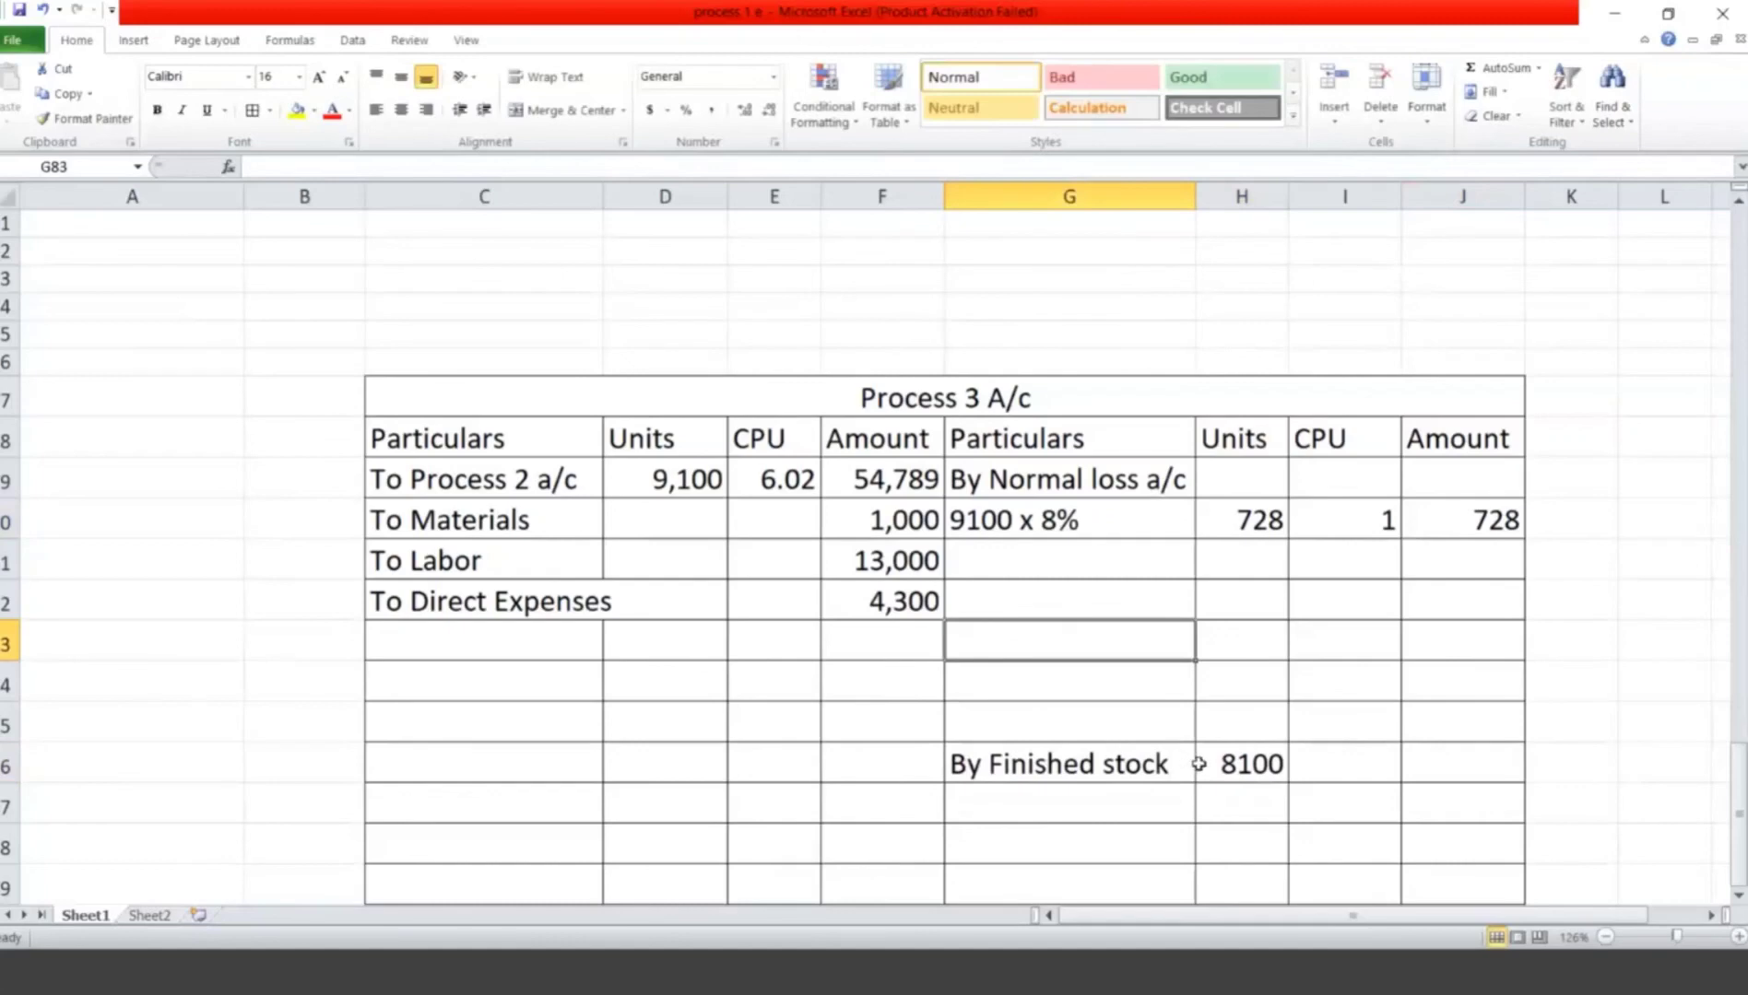
text(By)
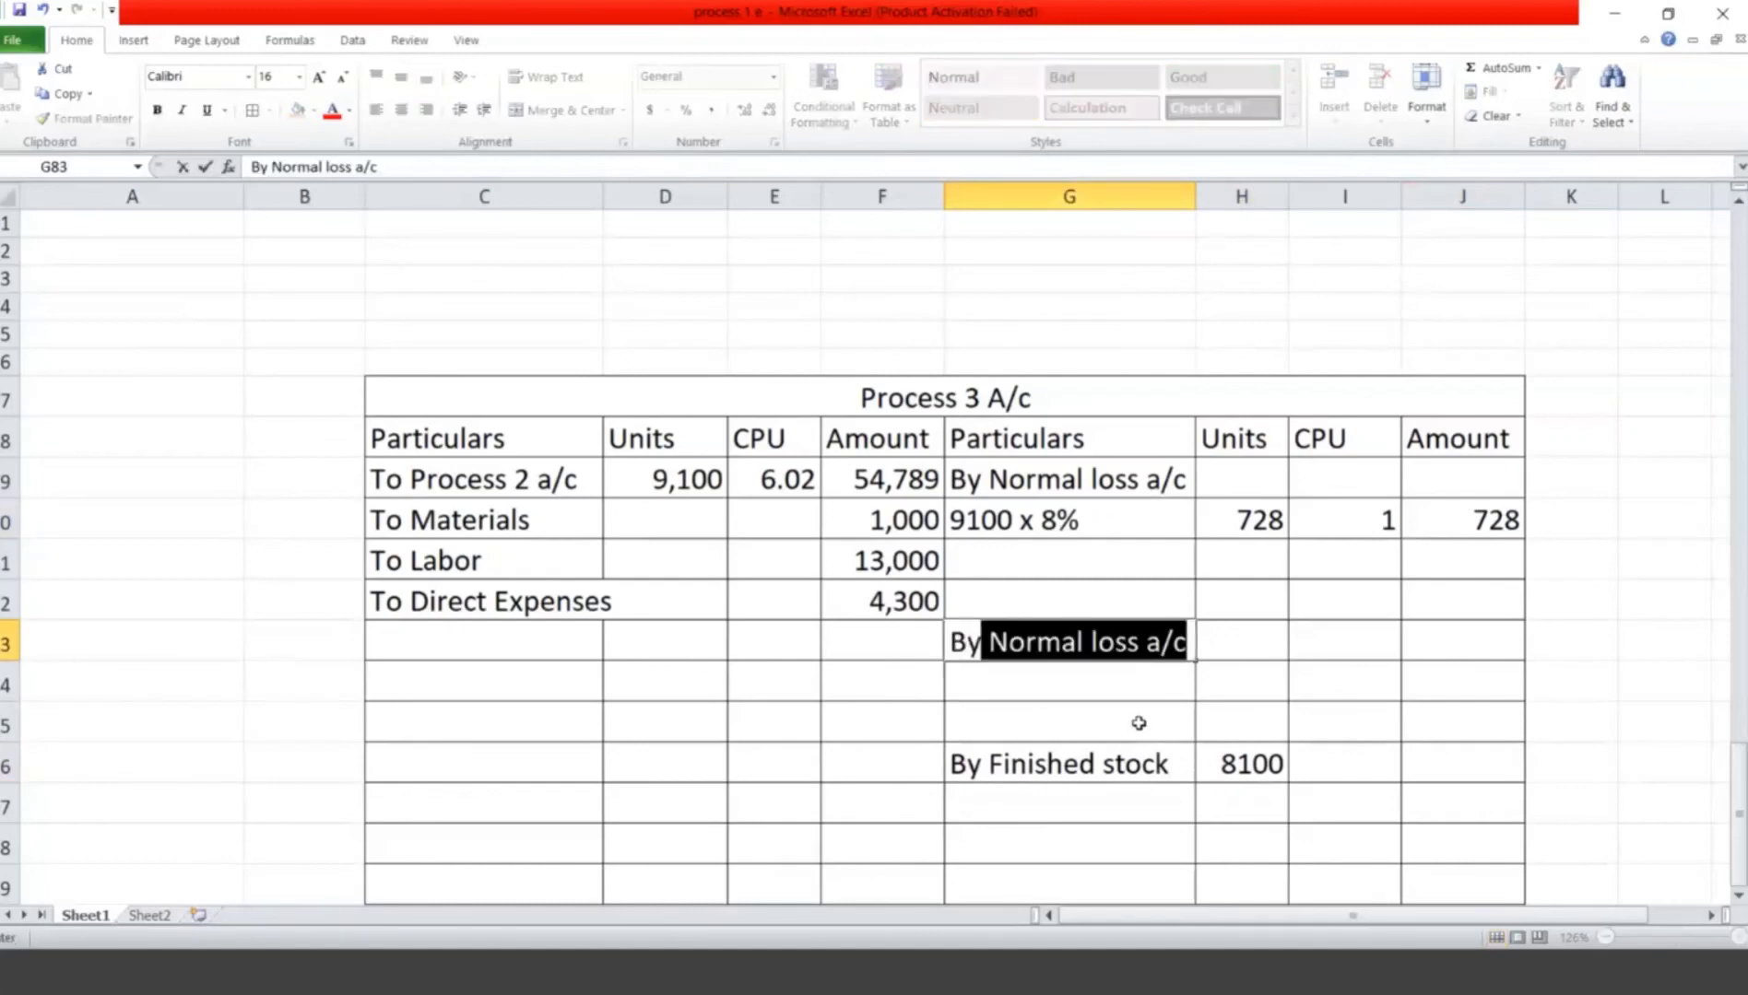
text( Abnor)
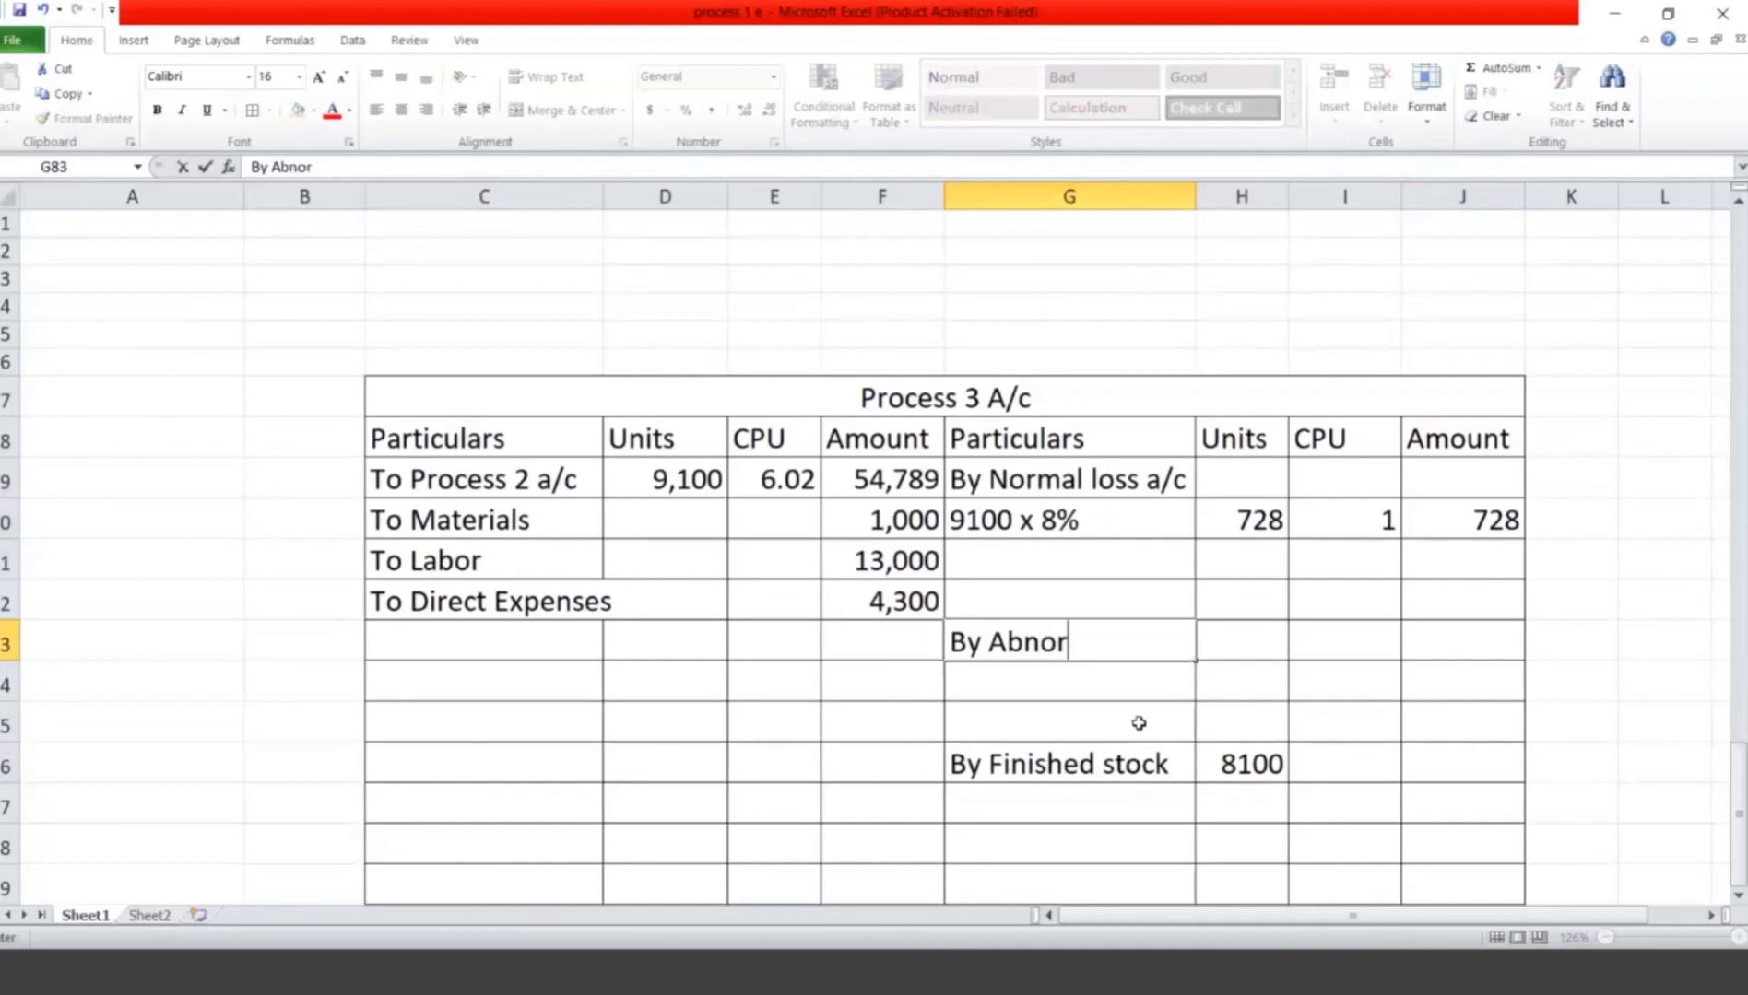
text(mal loss a/c)
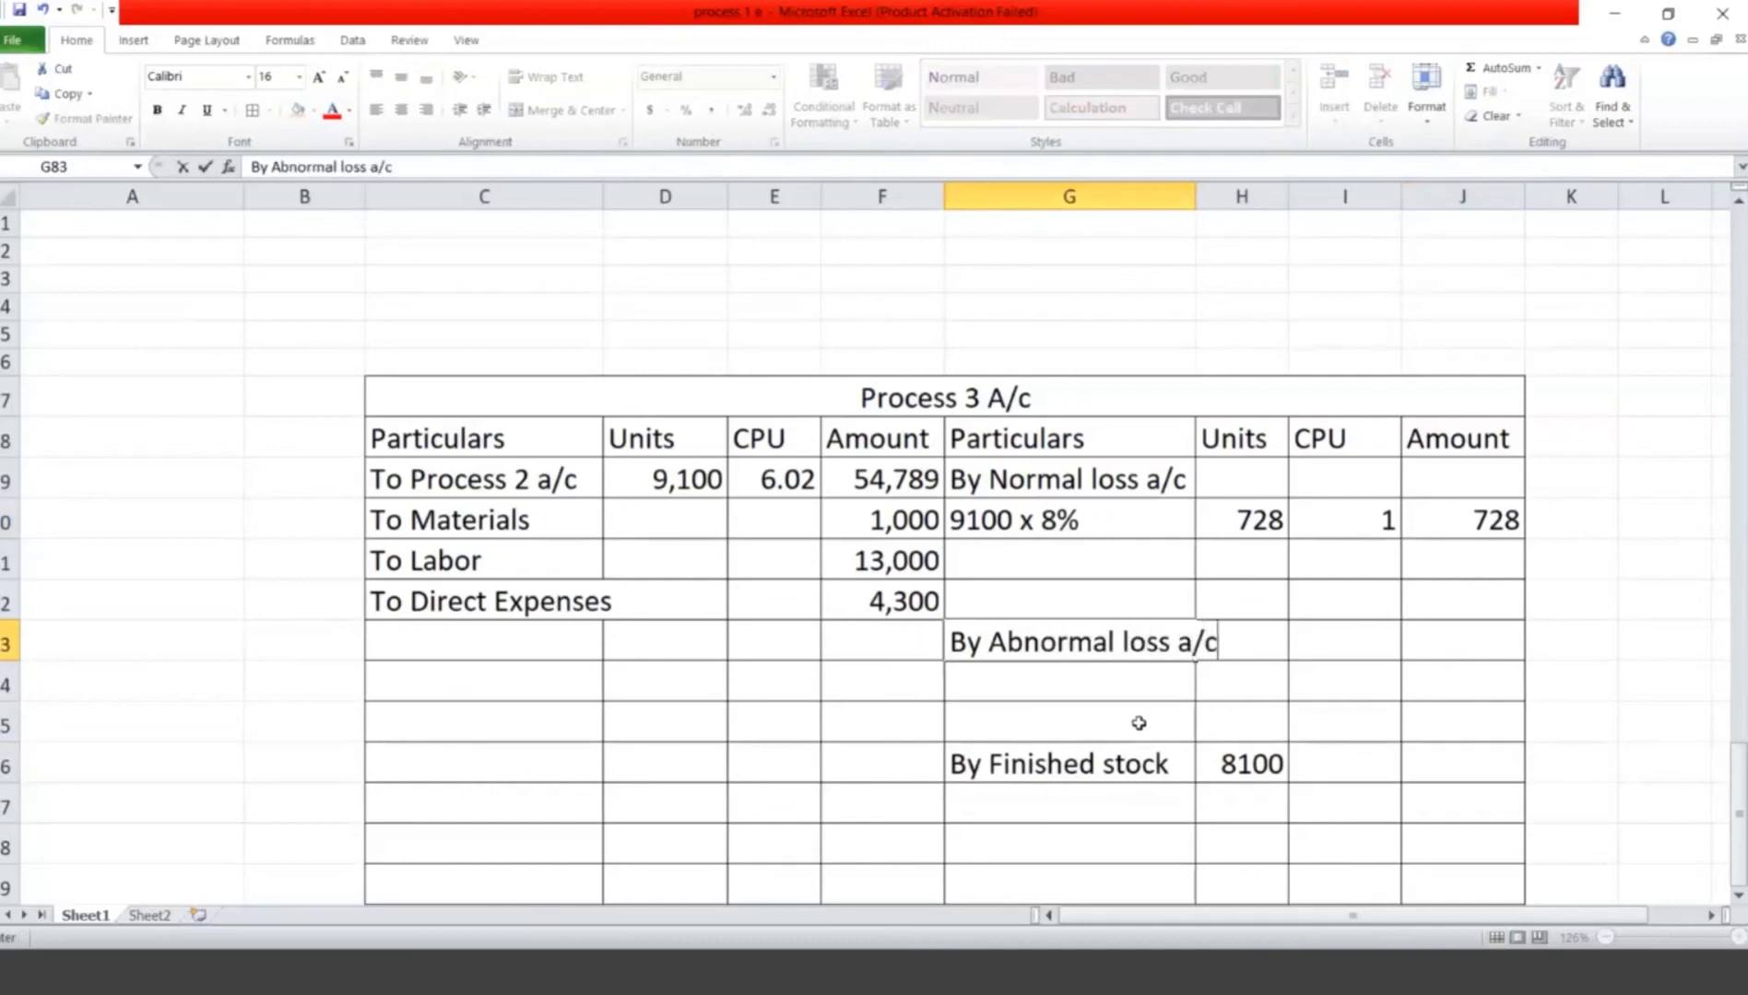
key(Tab)
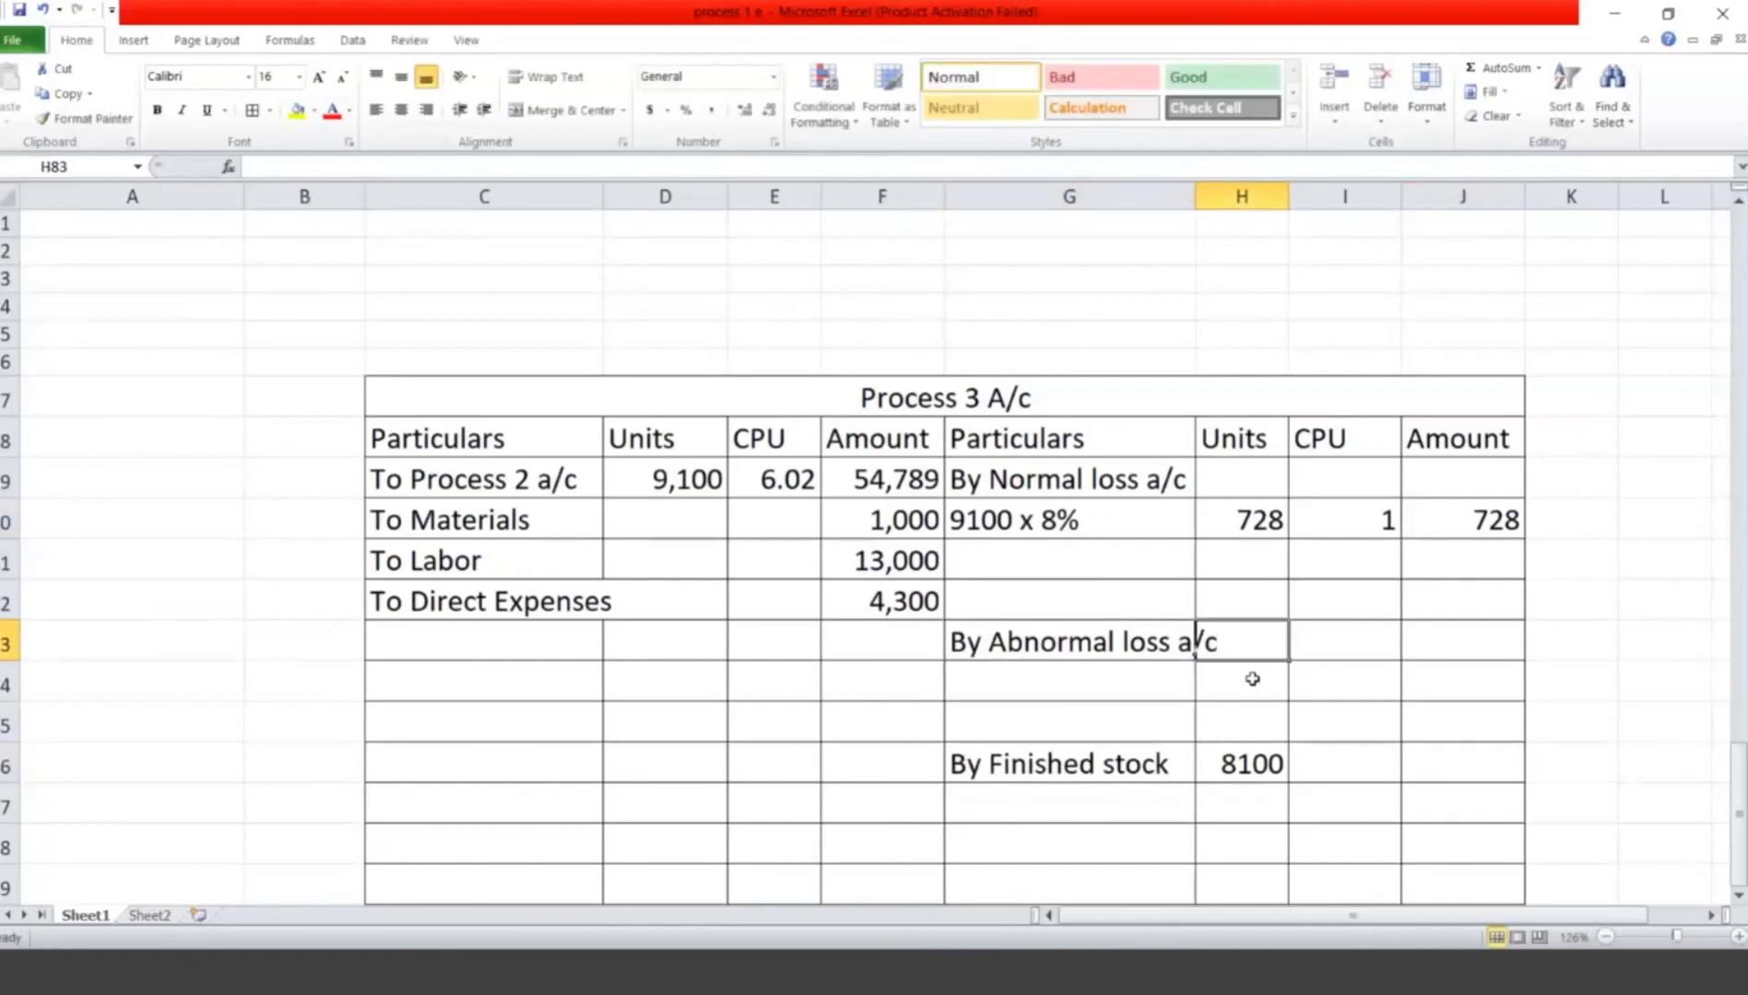
text(272)
key(Tab)
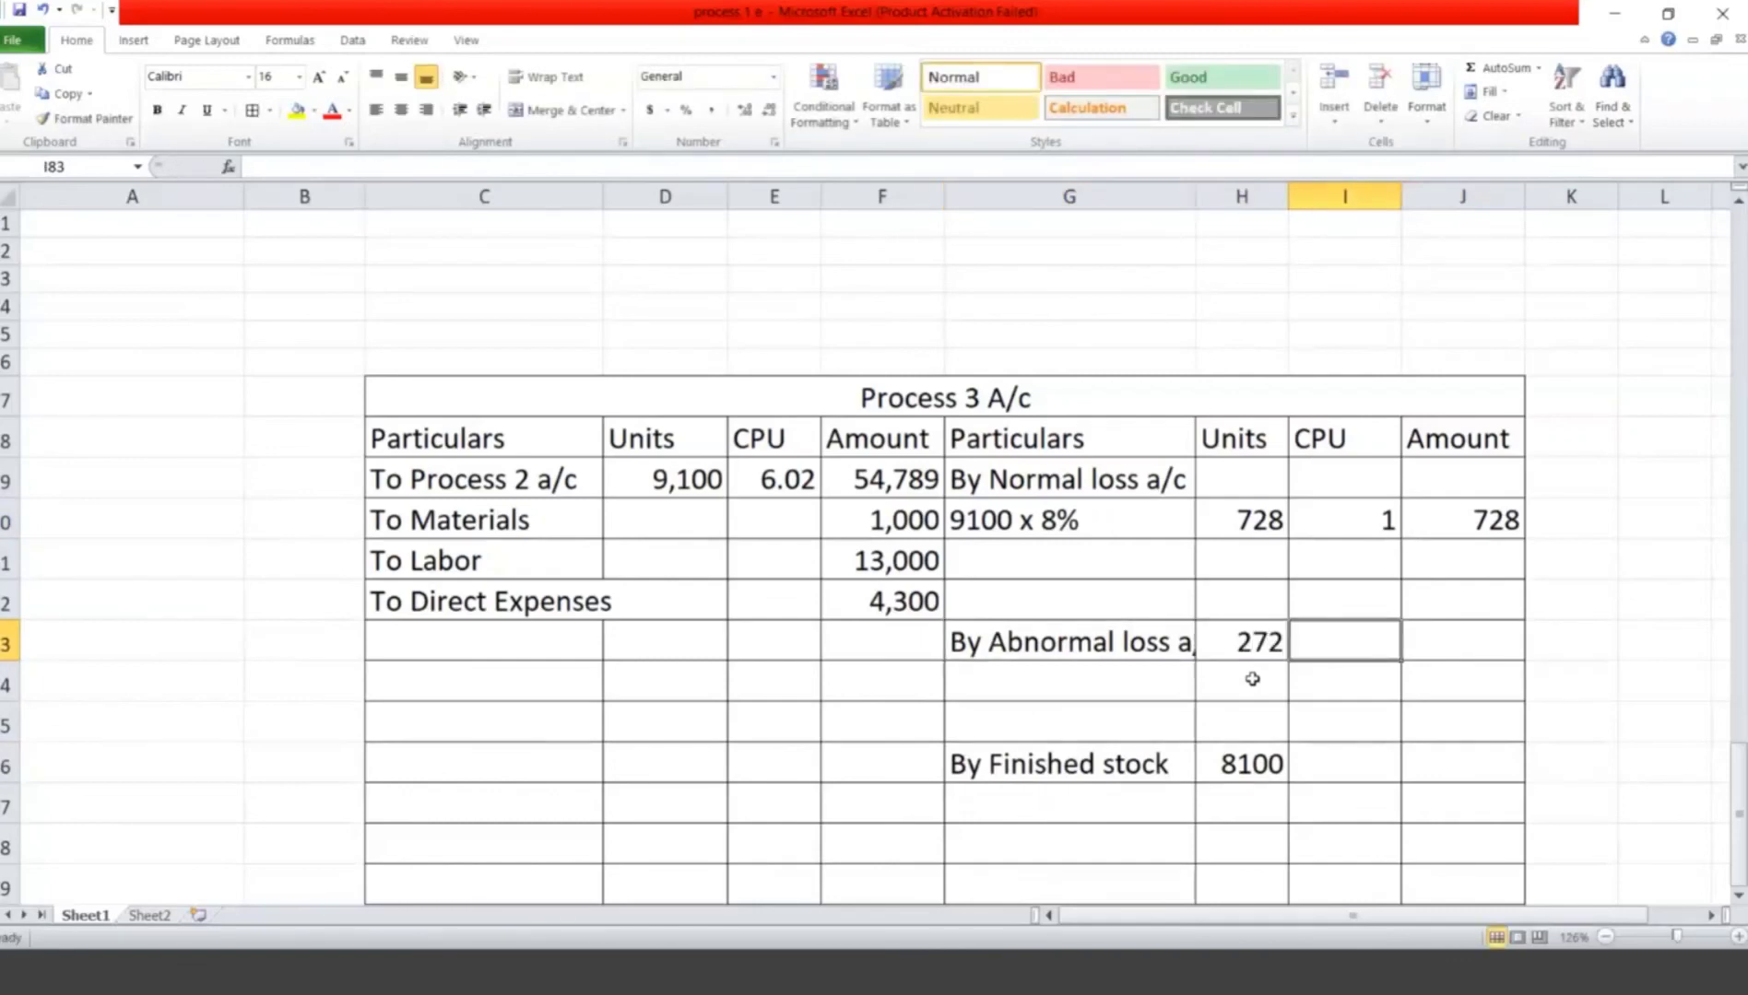
text(8.64)
key(Tab)
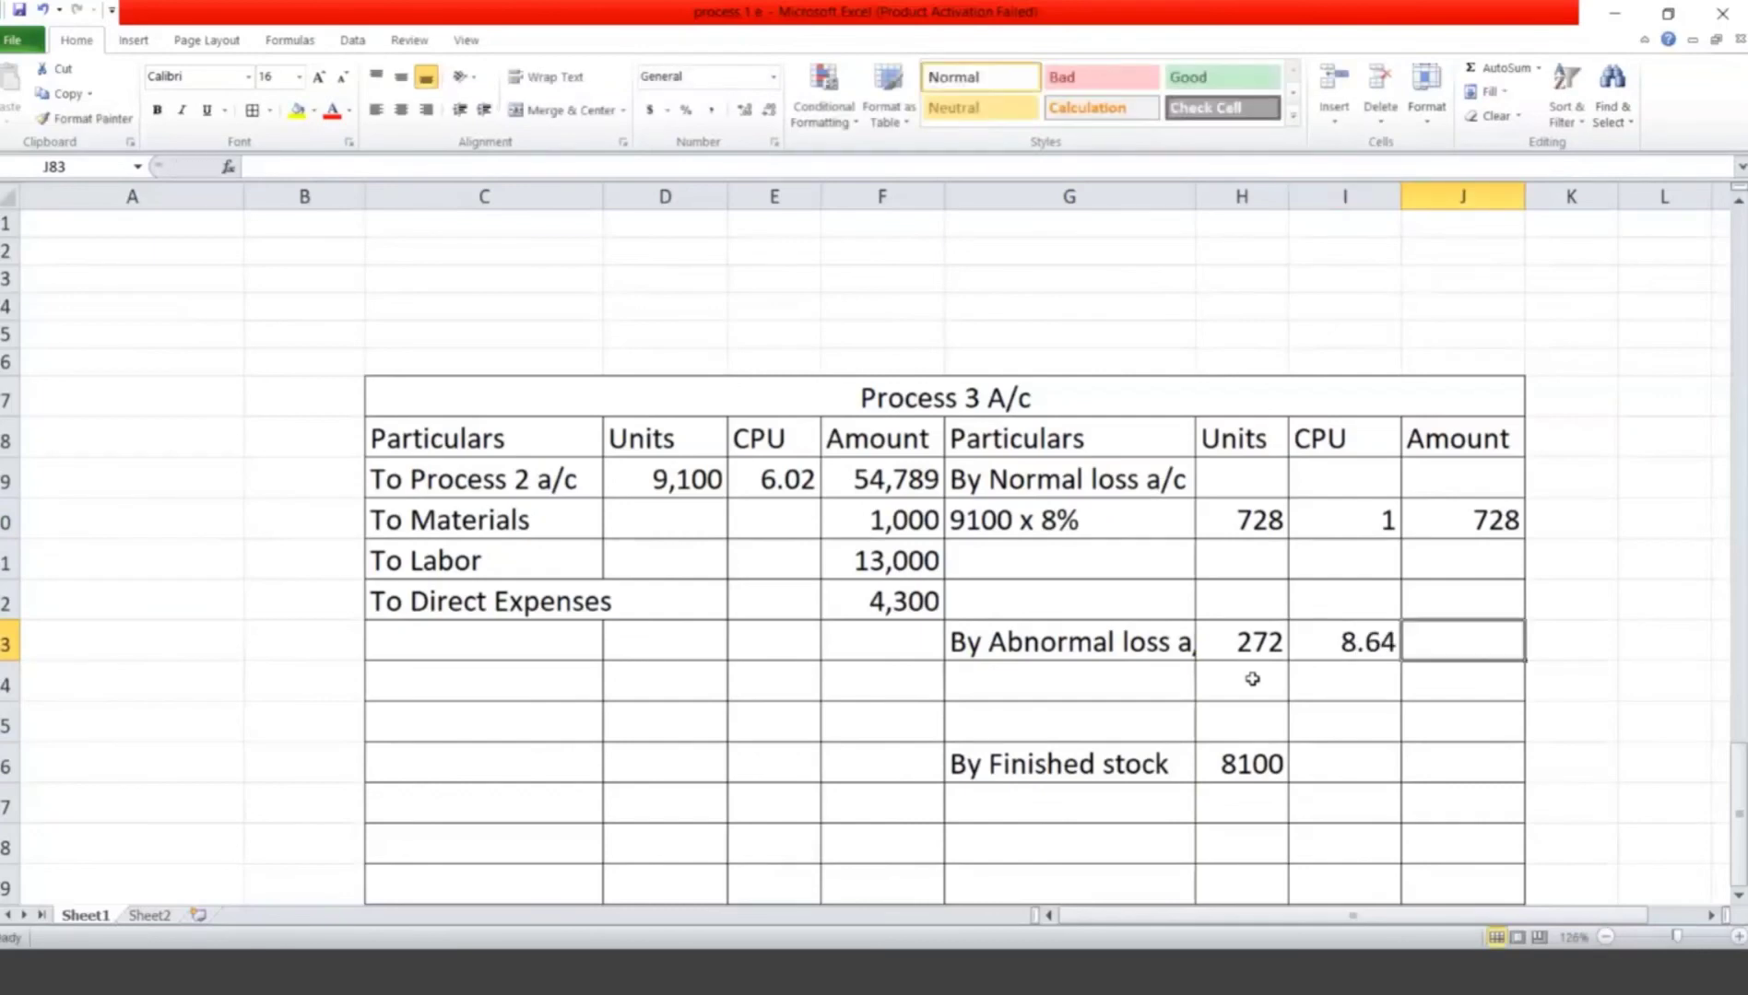
text(2)
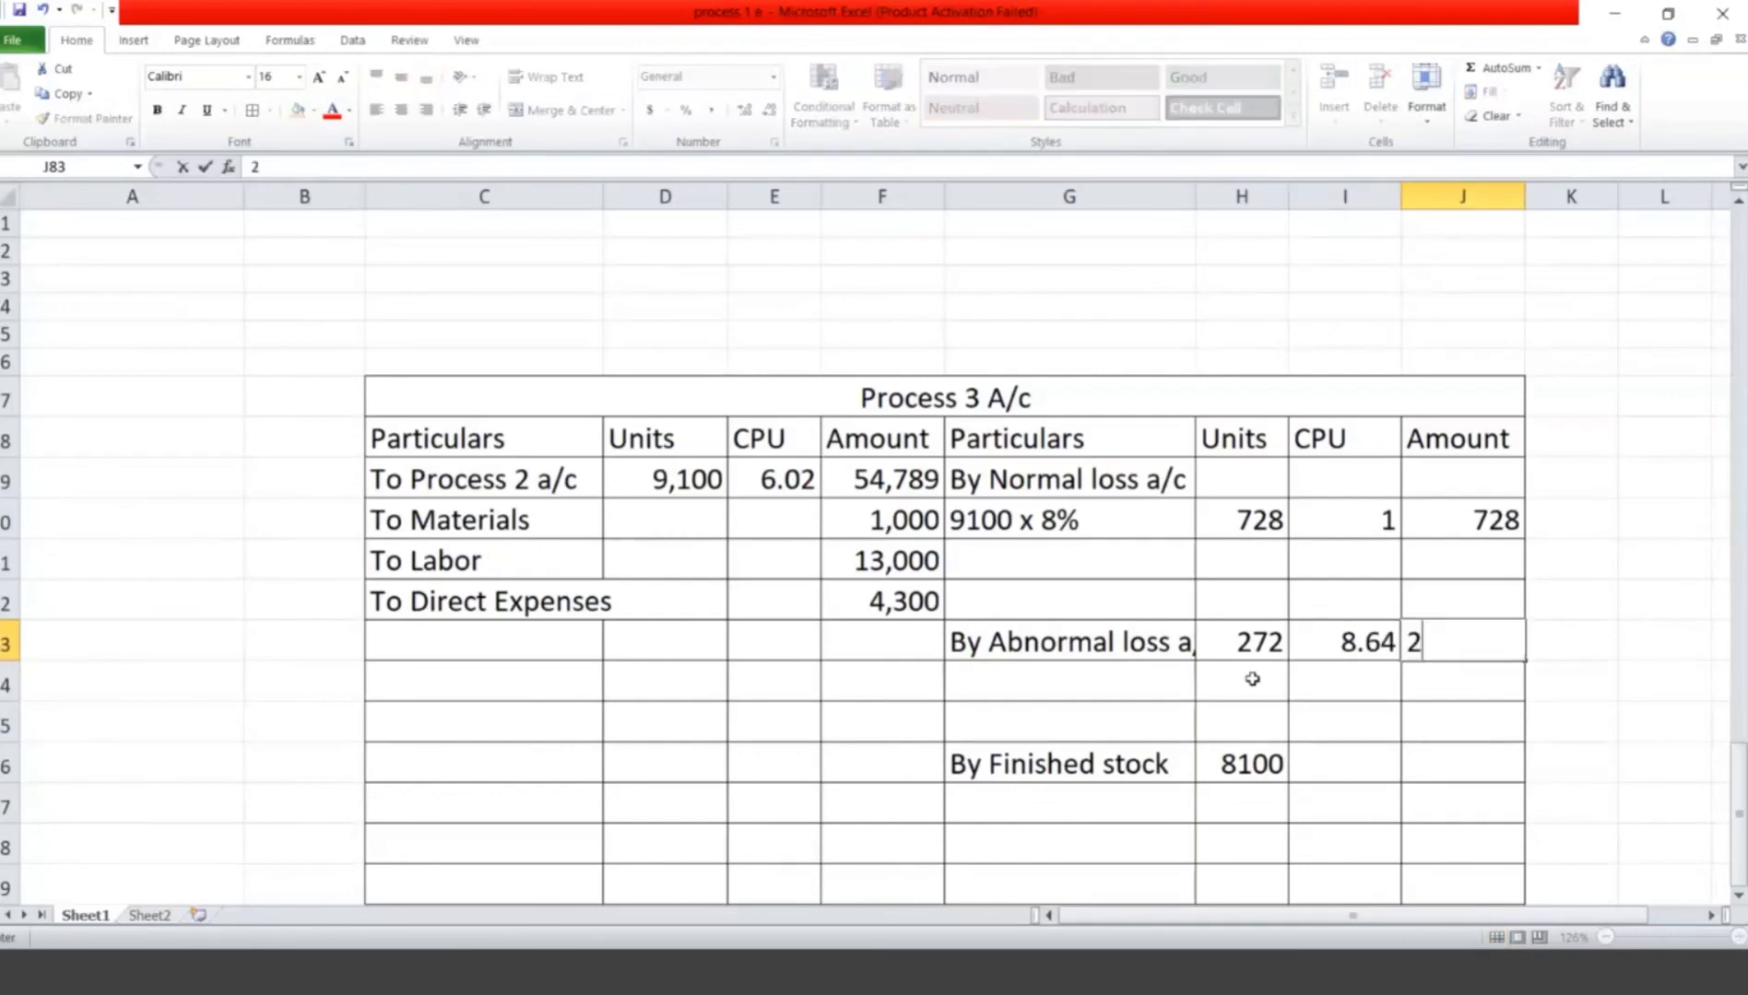
text(,351)
Step: Set the CPU of the By Finished stock entry to 8.64
click(1304, 767)
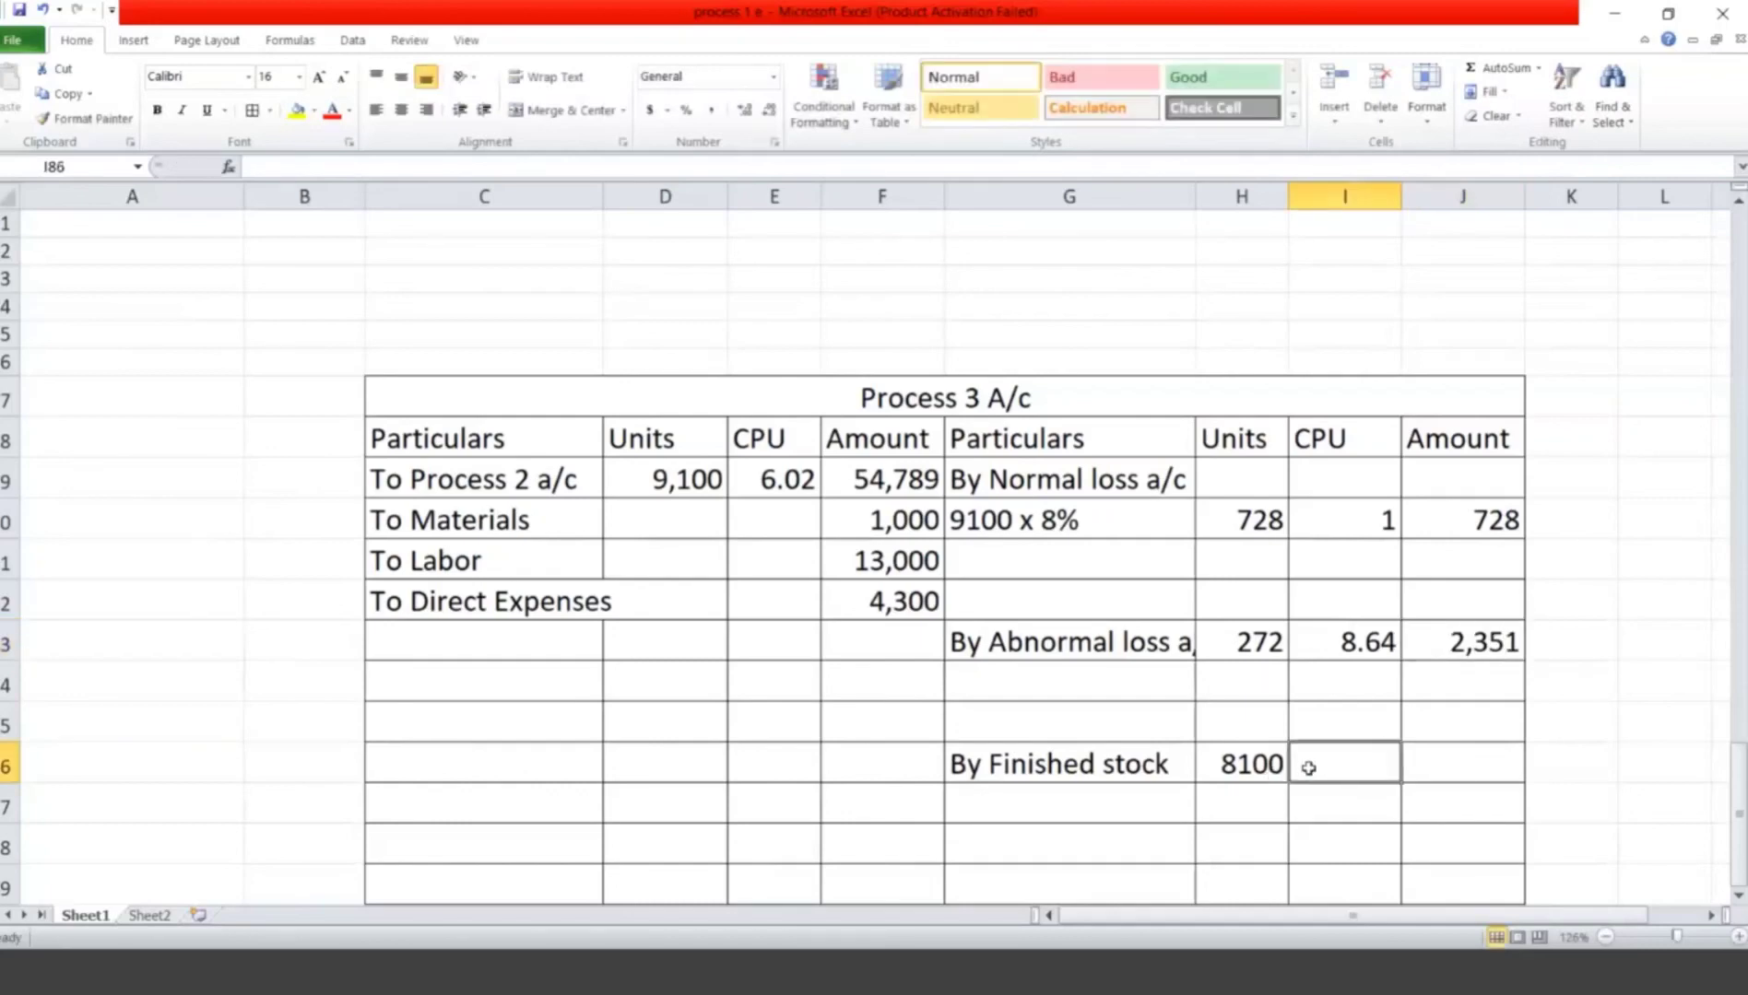
text(8.64)
key(Tab)
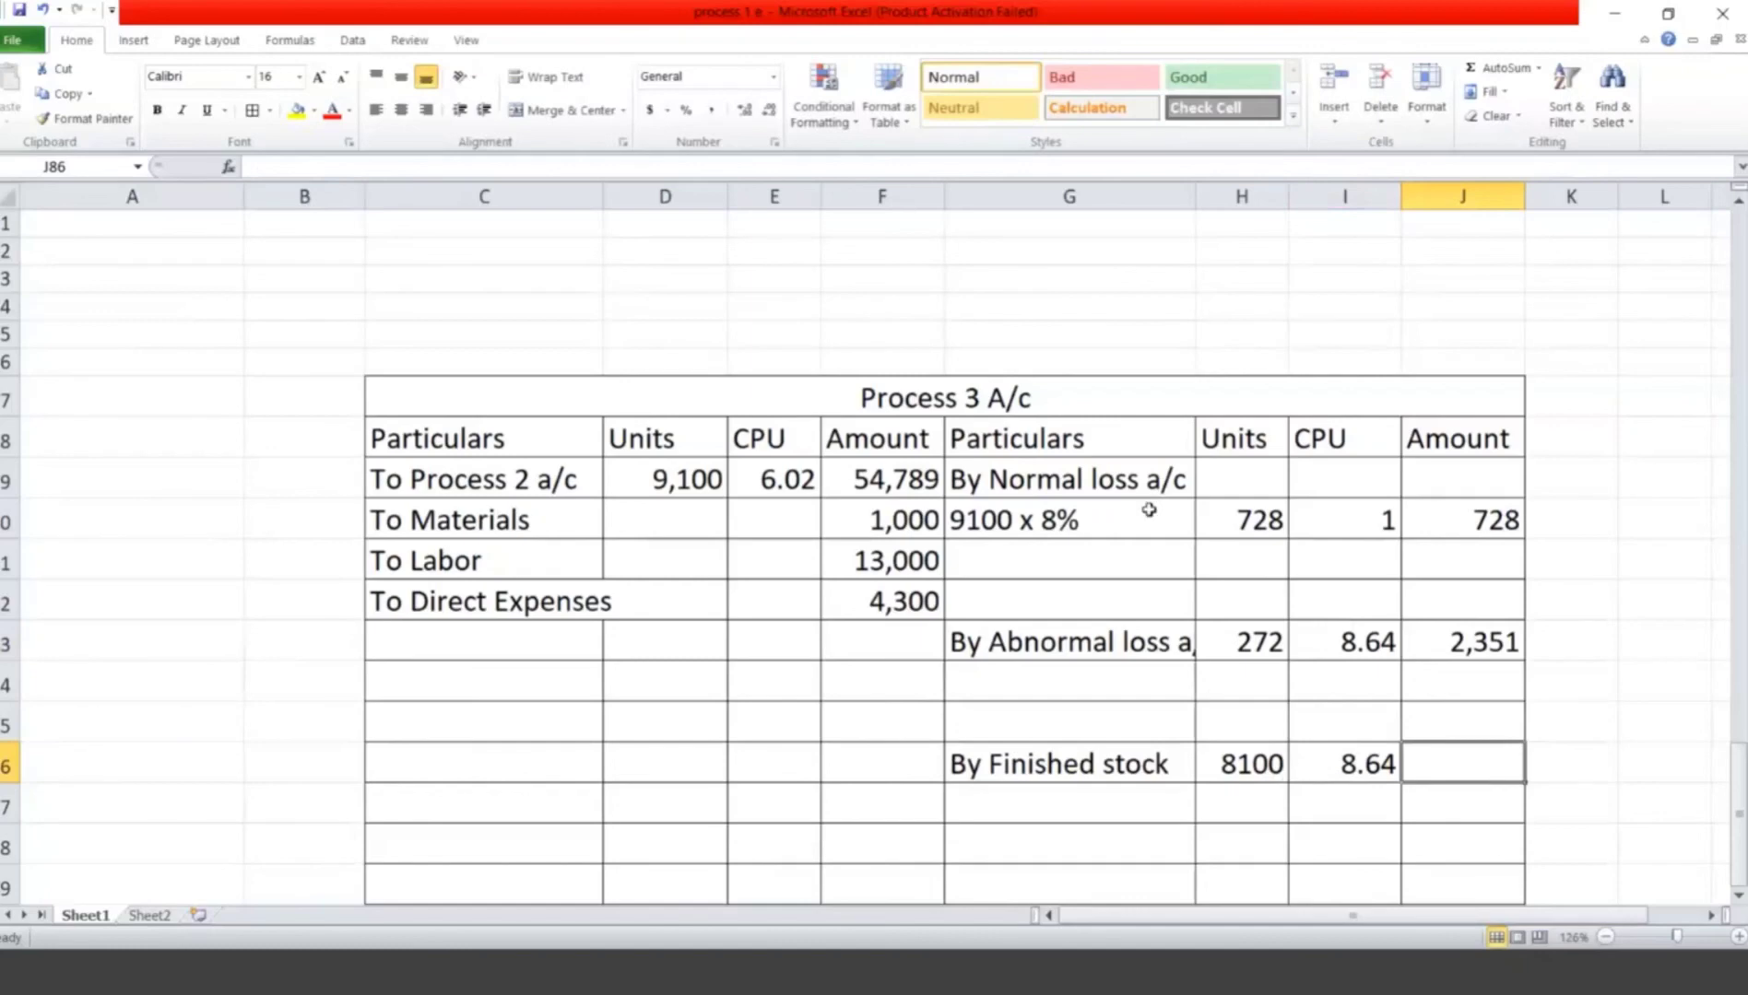
Step: Sum the debit amounts of Process 3 A/c into row 89 and enter 73,089 as the credit total in the same row
drag(887, 479, 910, 880)
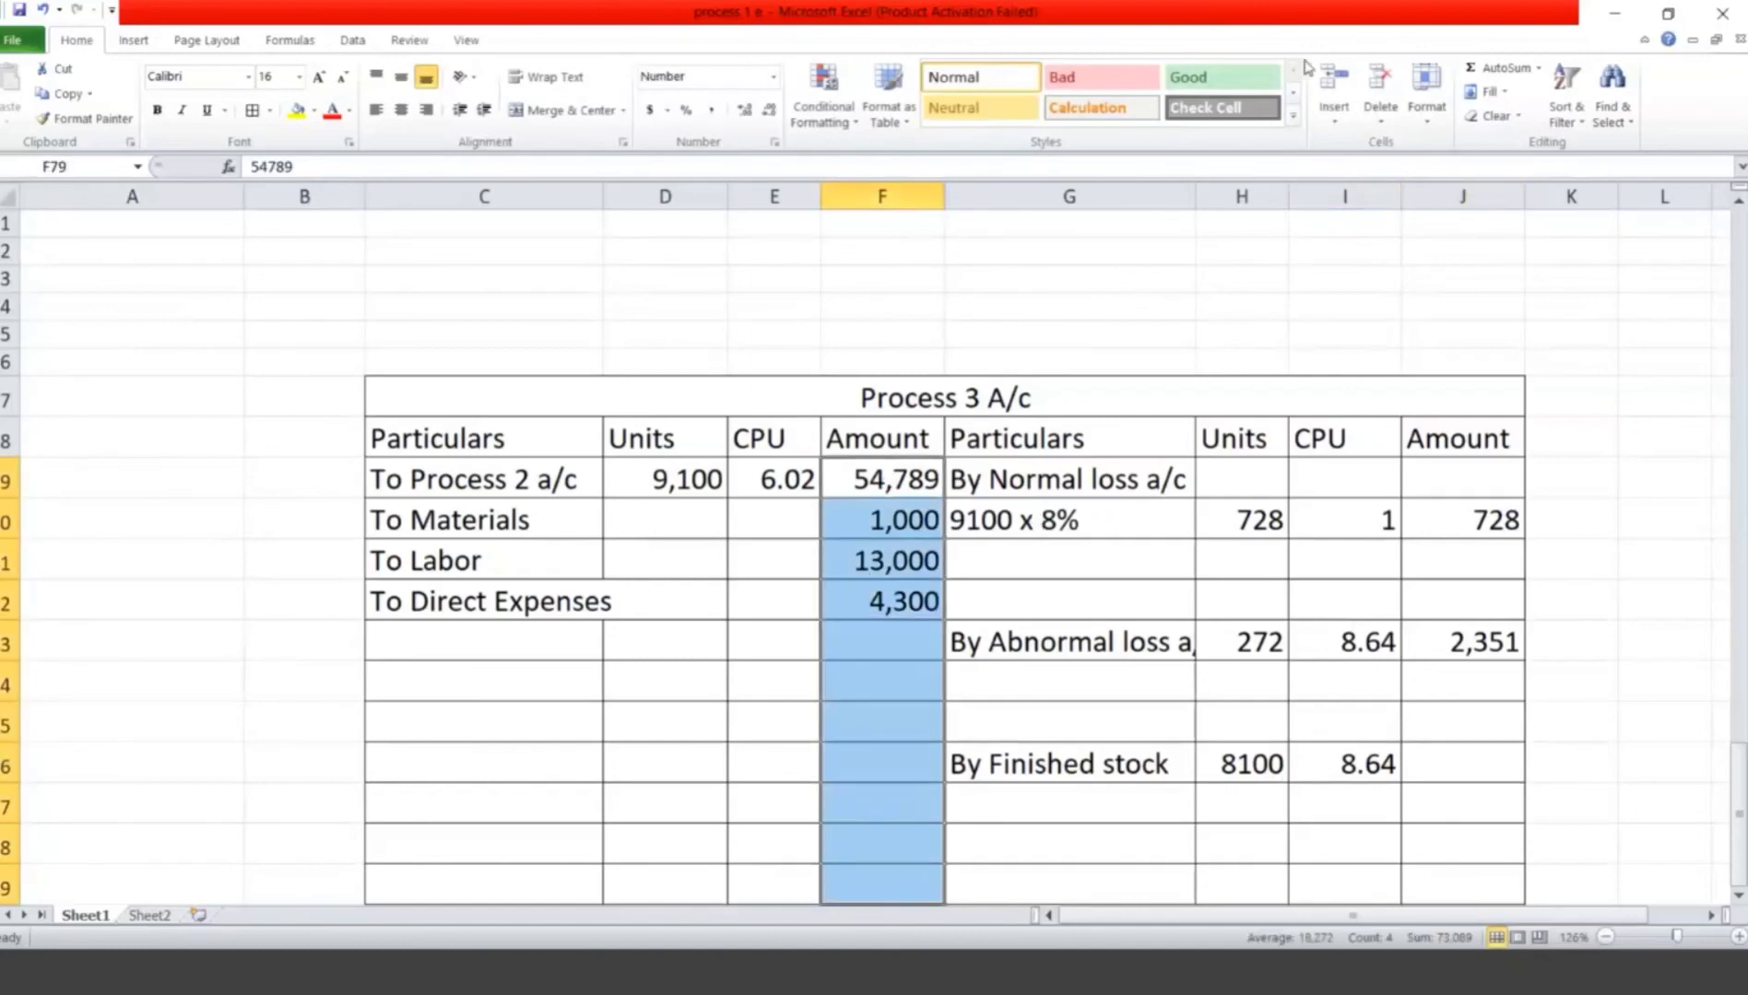
click(1472, 71)
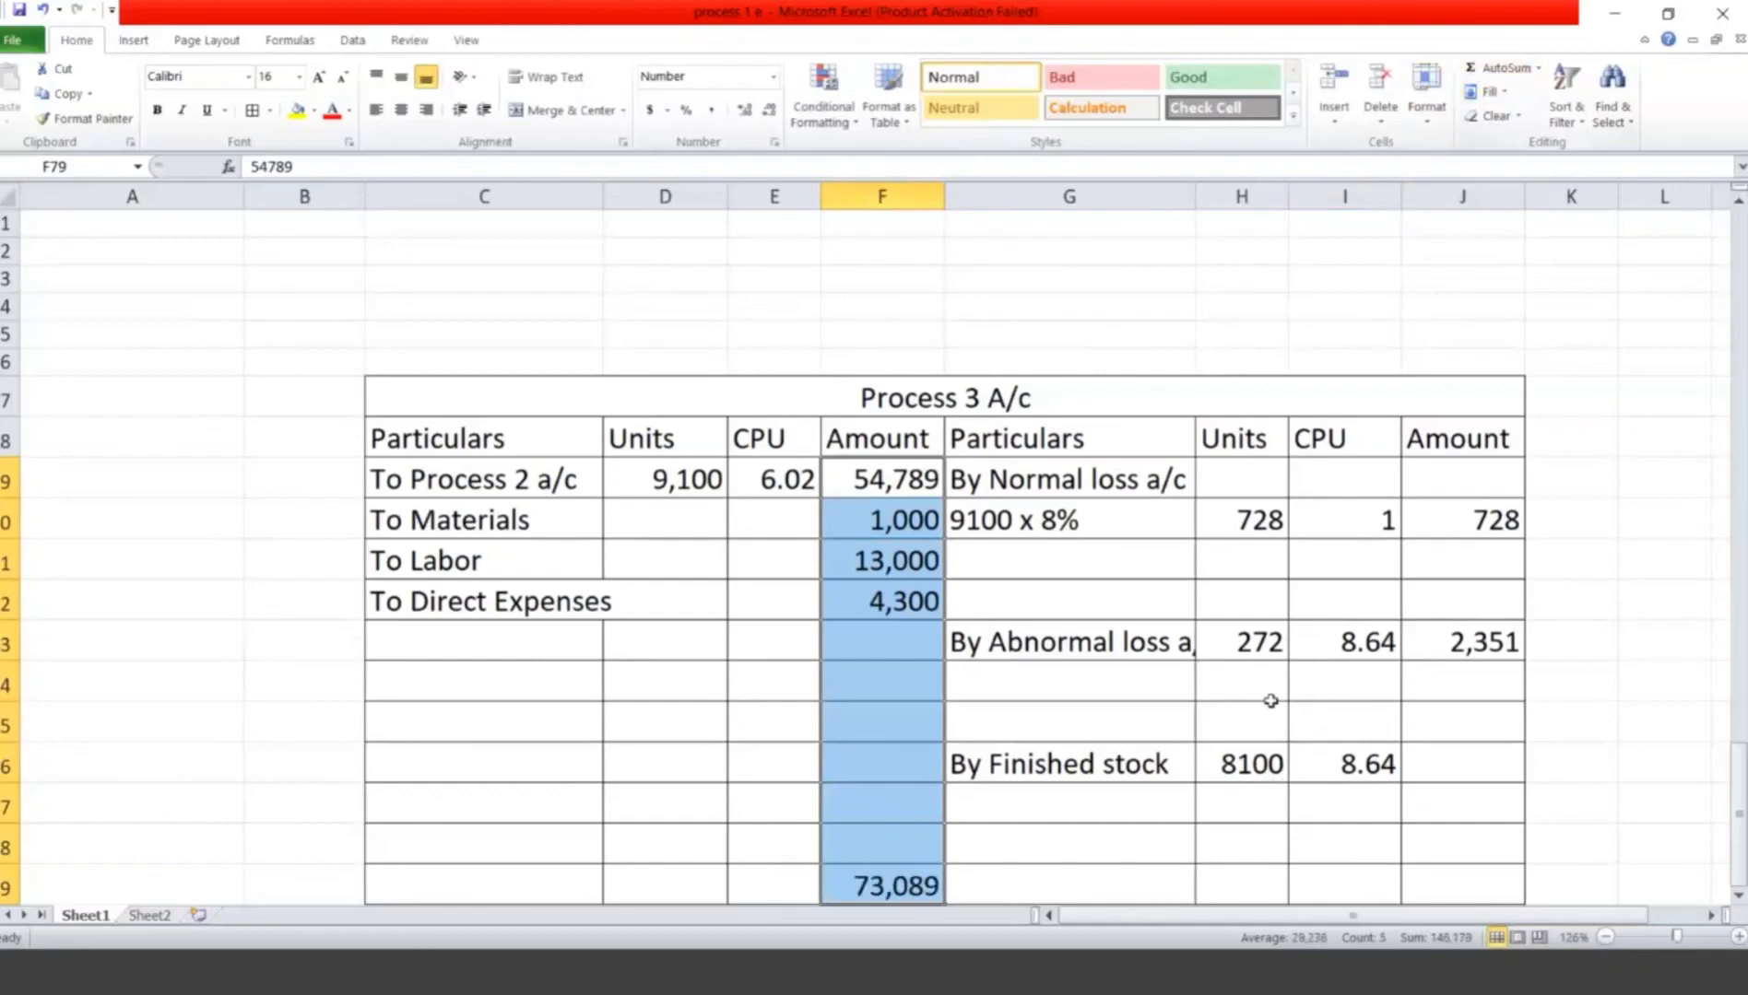
click(1477, 897)
text(7)
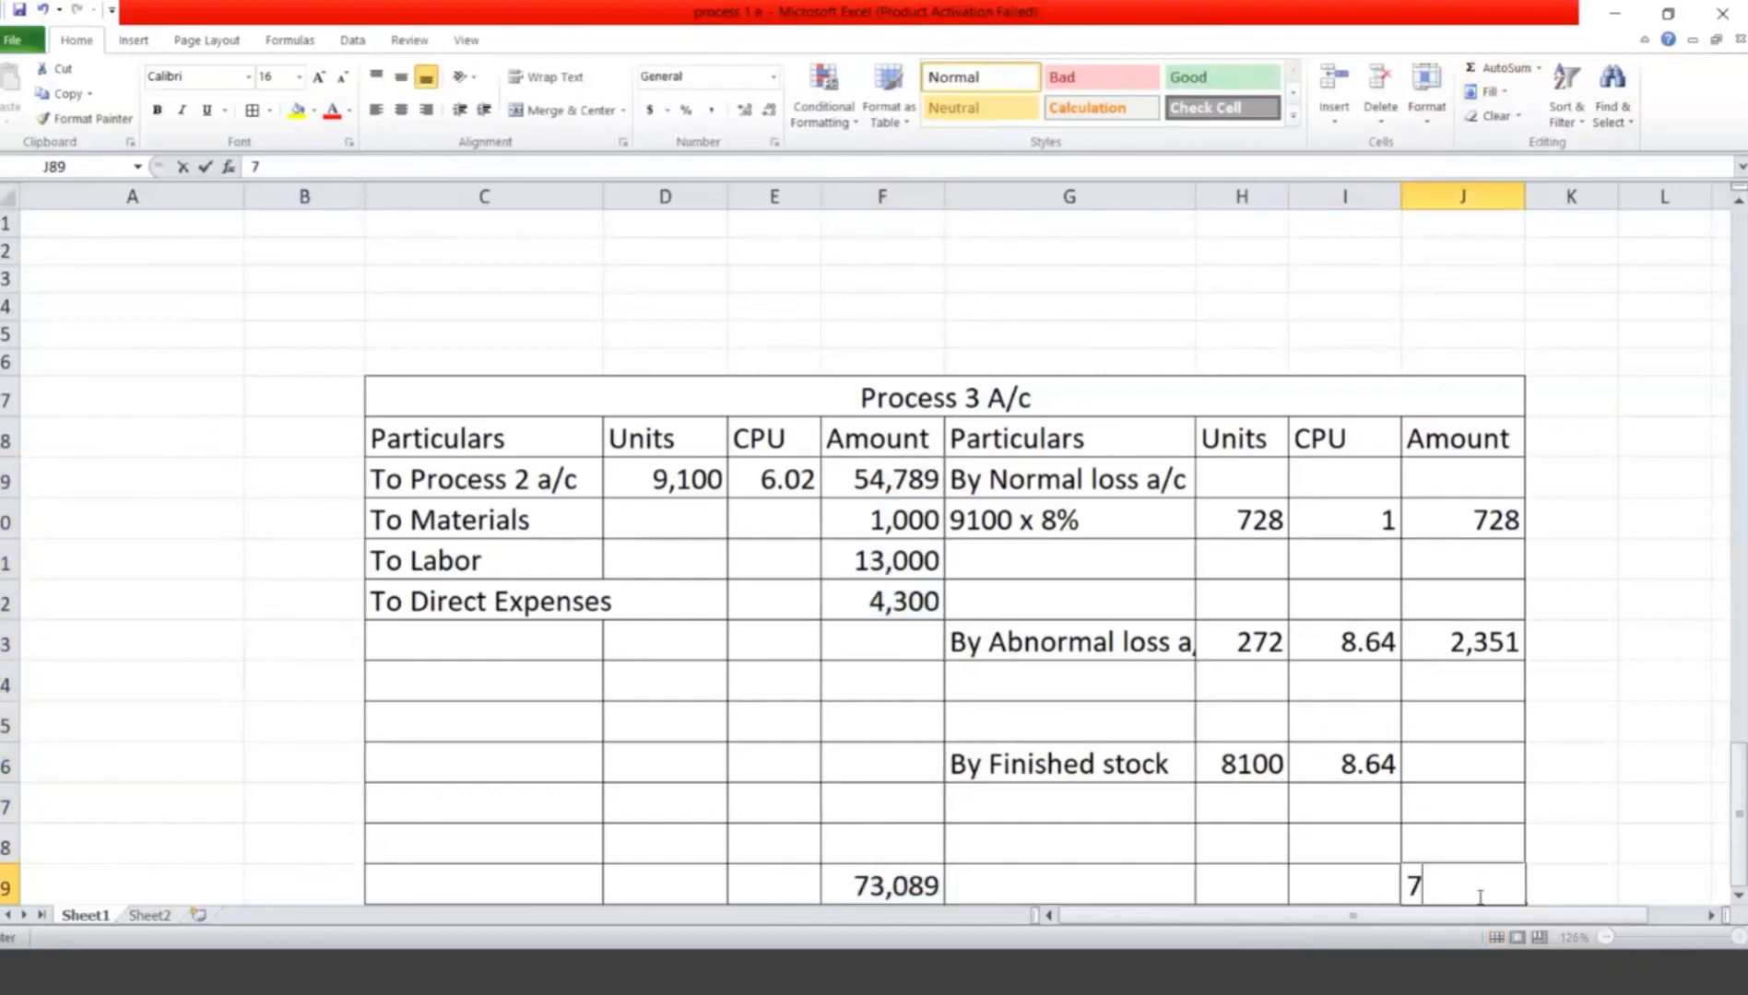
text(3,089)
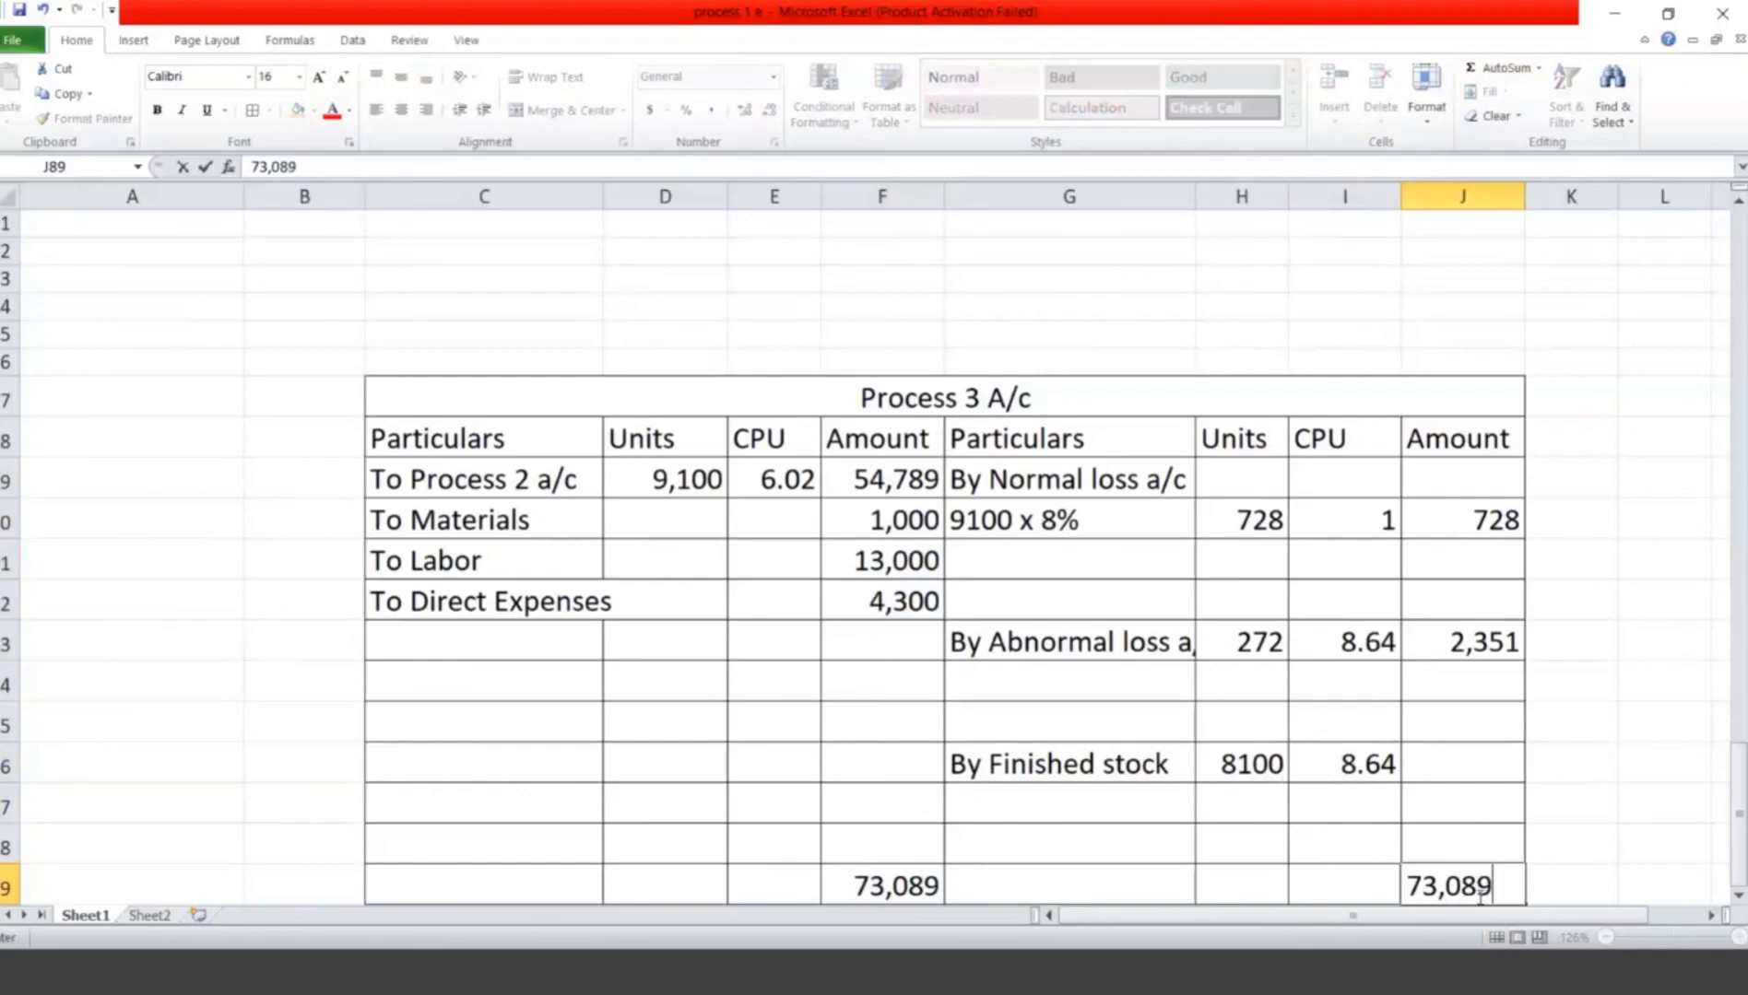
Step: Enter 2,351 as the amount of the By Finished stock entry
click(1481, 758)
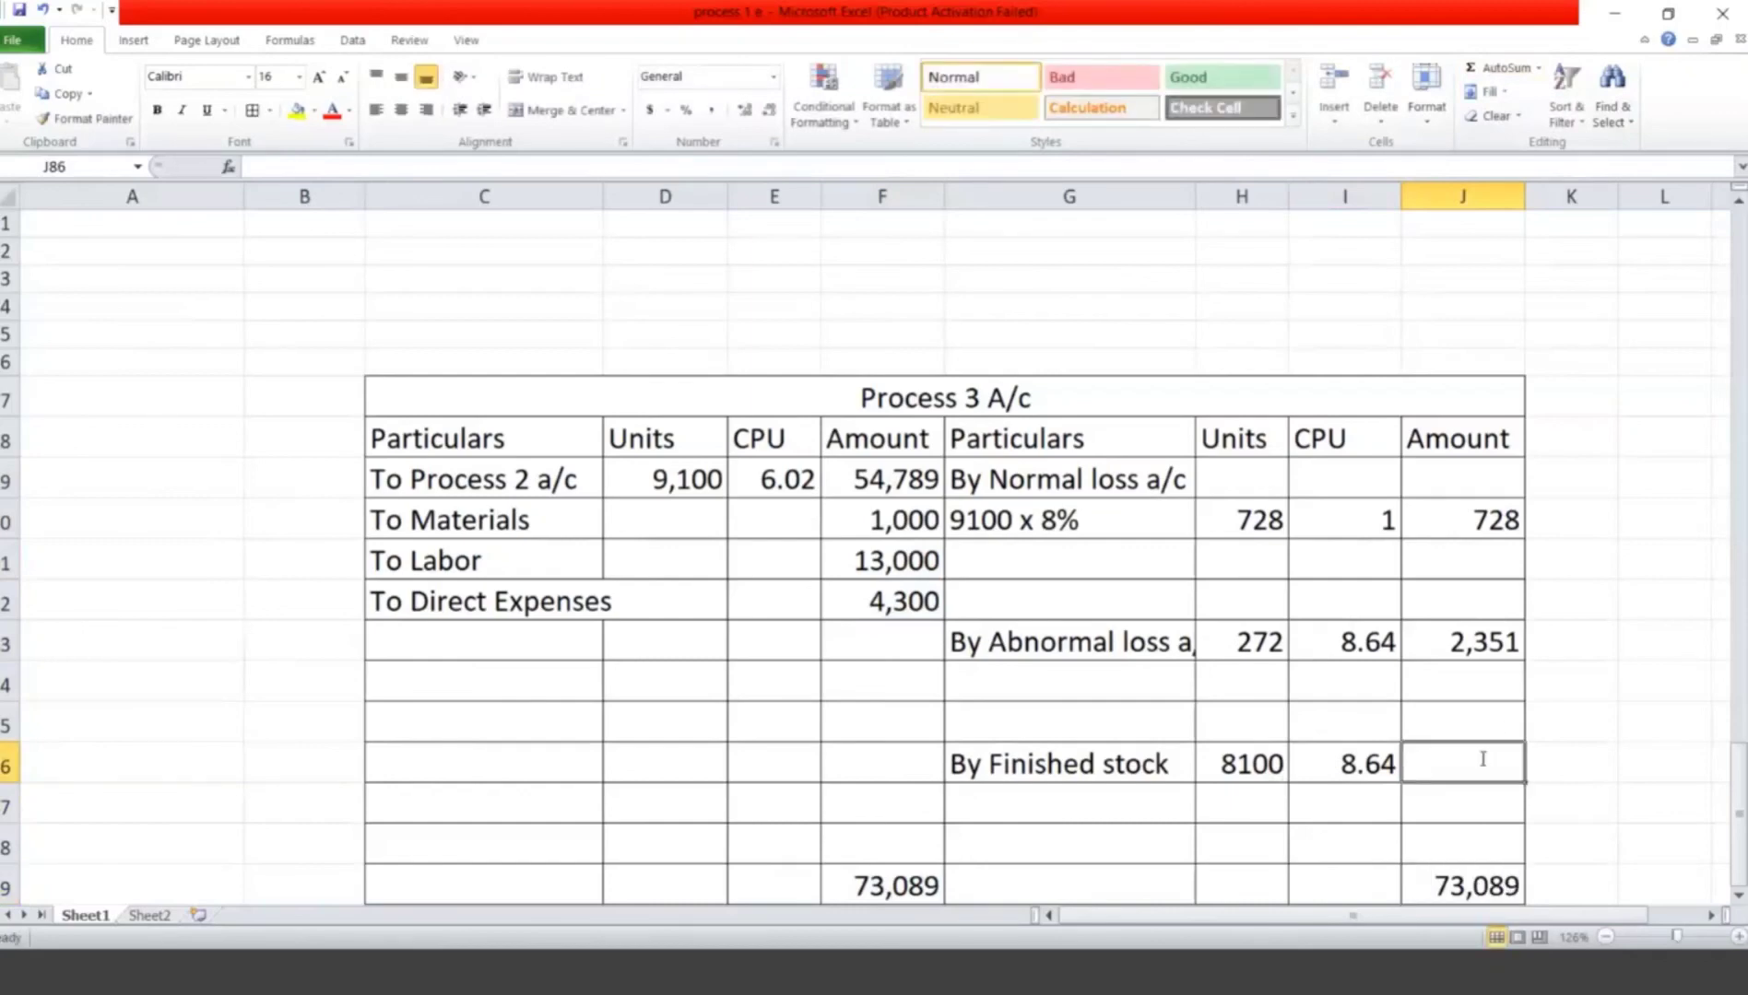
text(2,351)
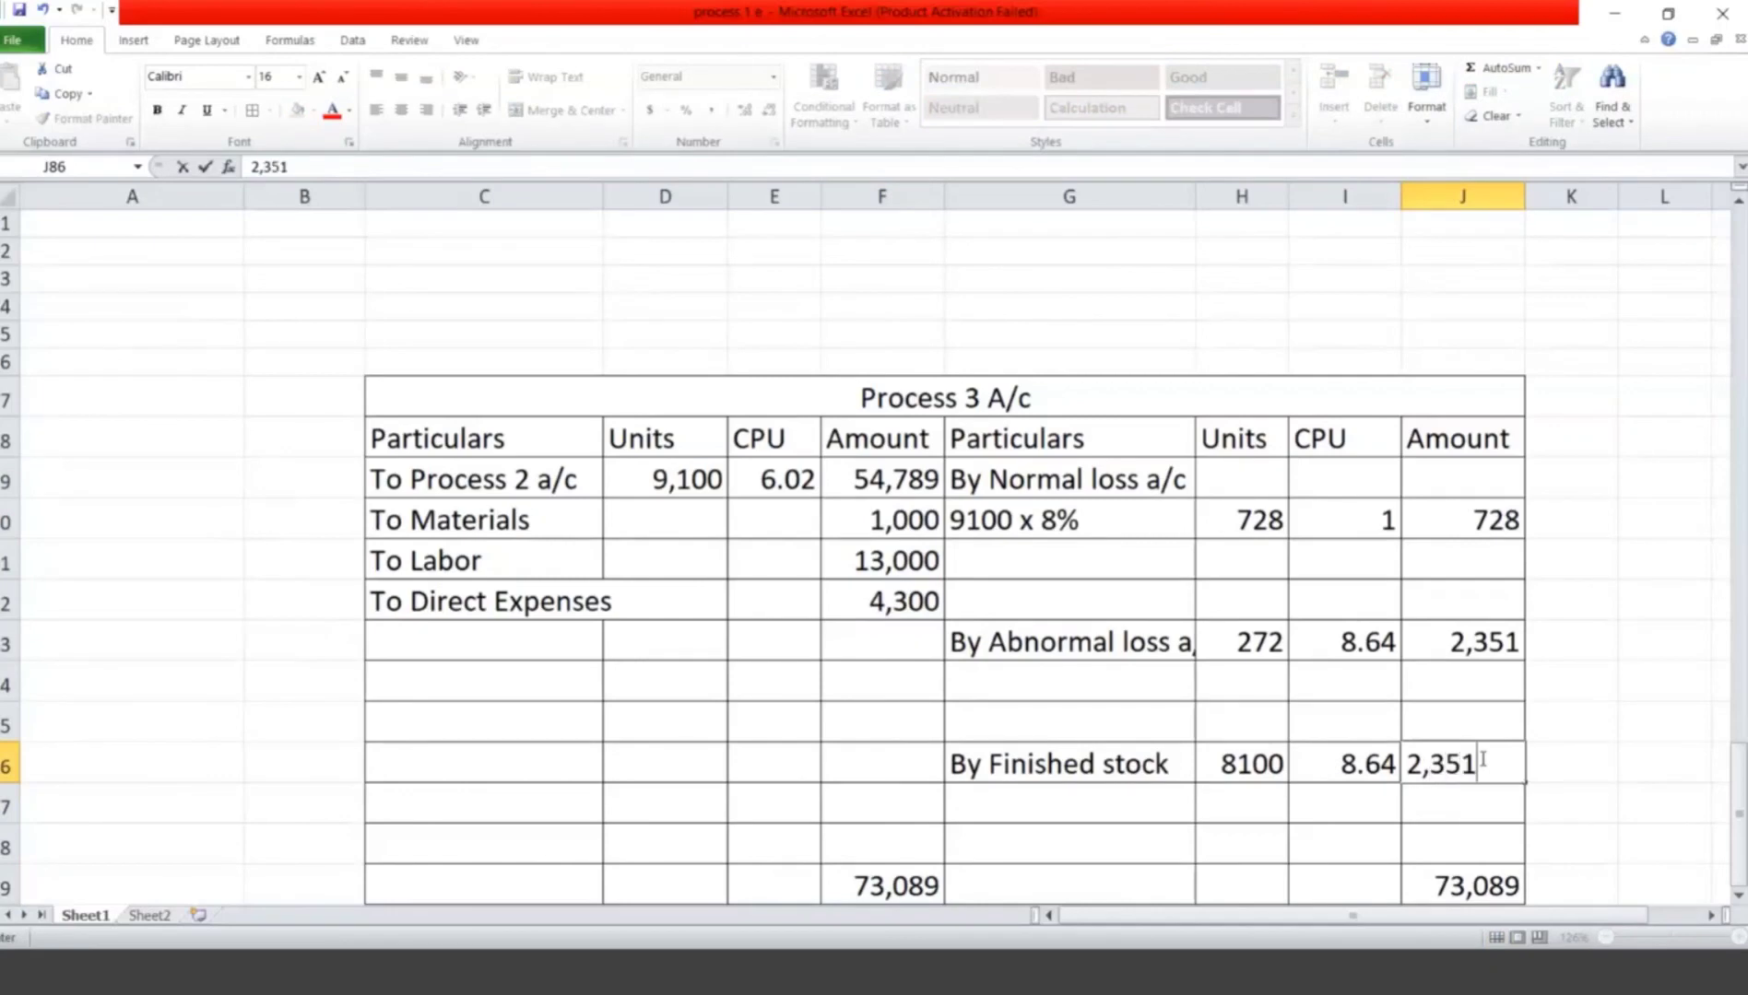
click(975, 770)
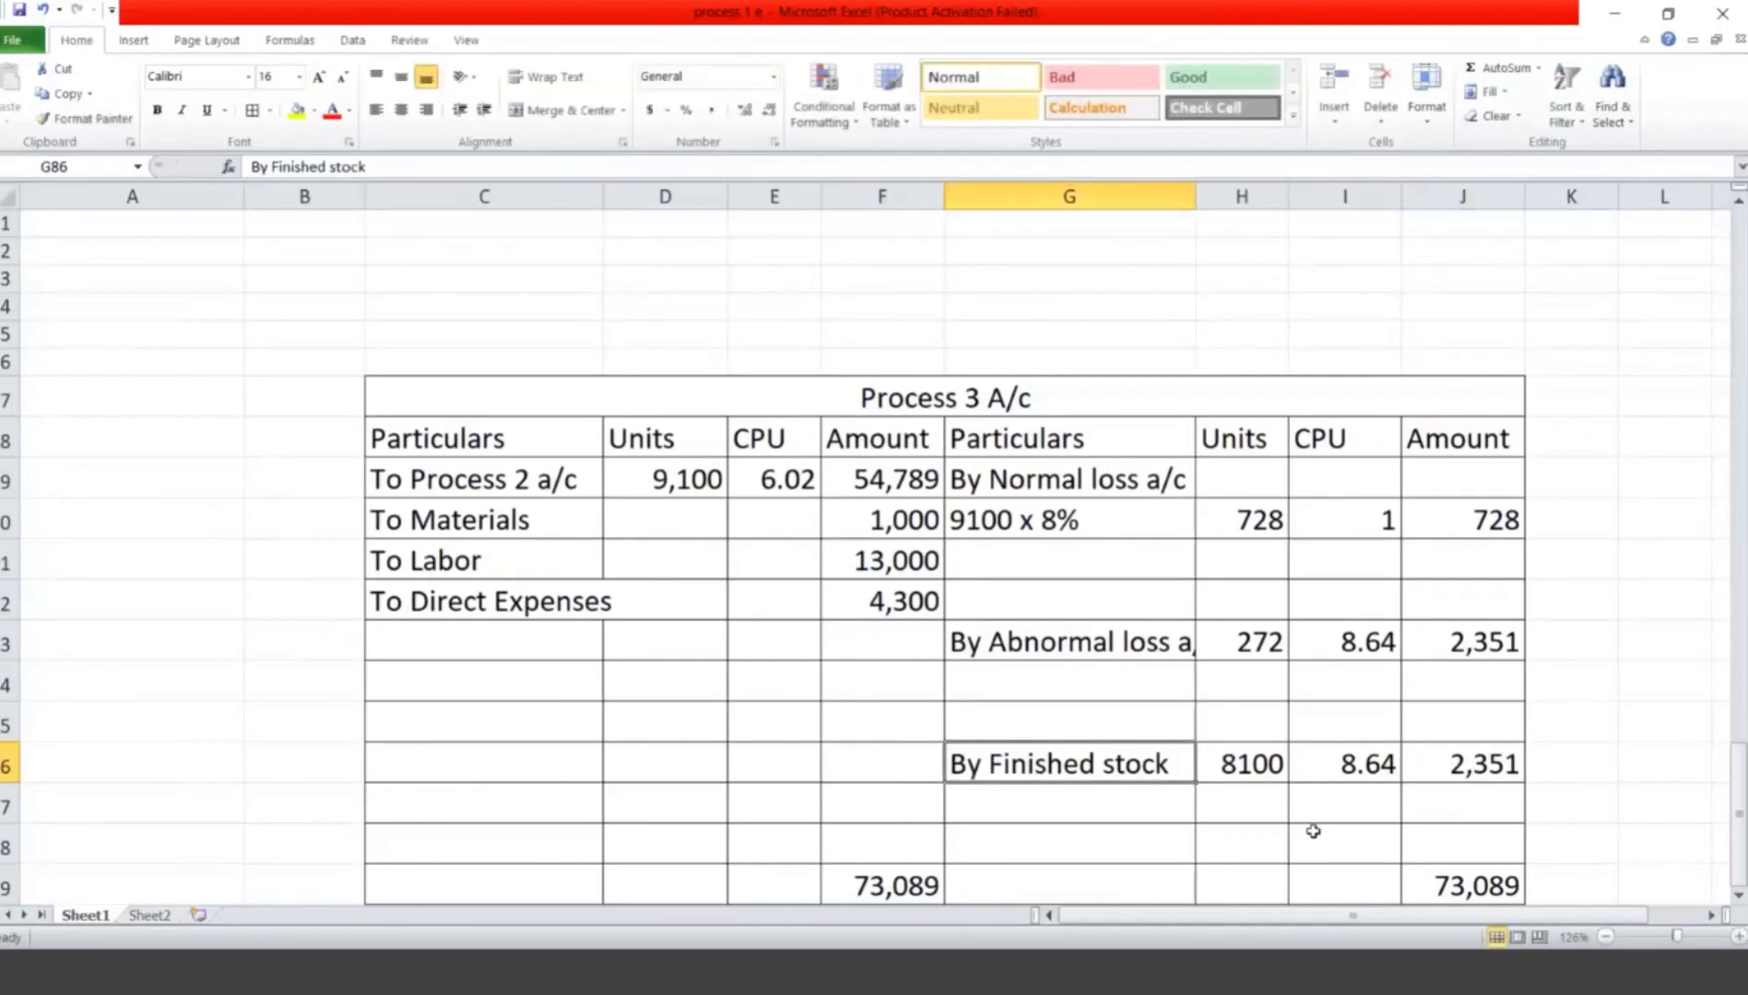
Step: Review the finished accounts from the totals of Process 3 A/c back up through Process 2 A/c to Process 1 A/c
key(Down)
key(Down)
key(Down)
key(Down)
key(Down)
key(Down)
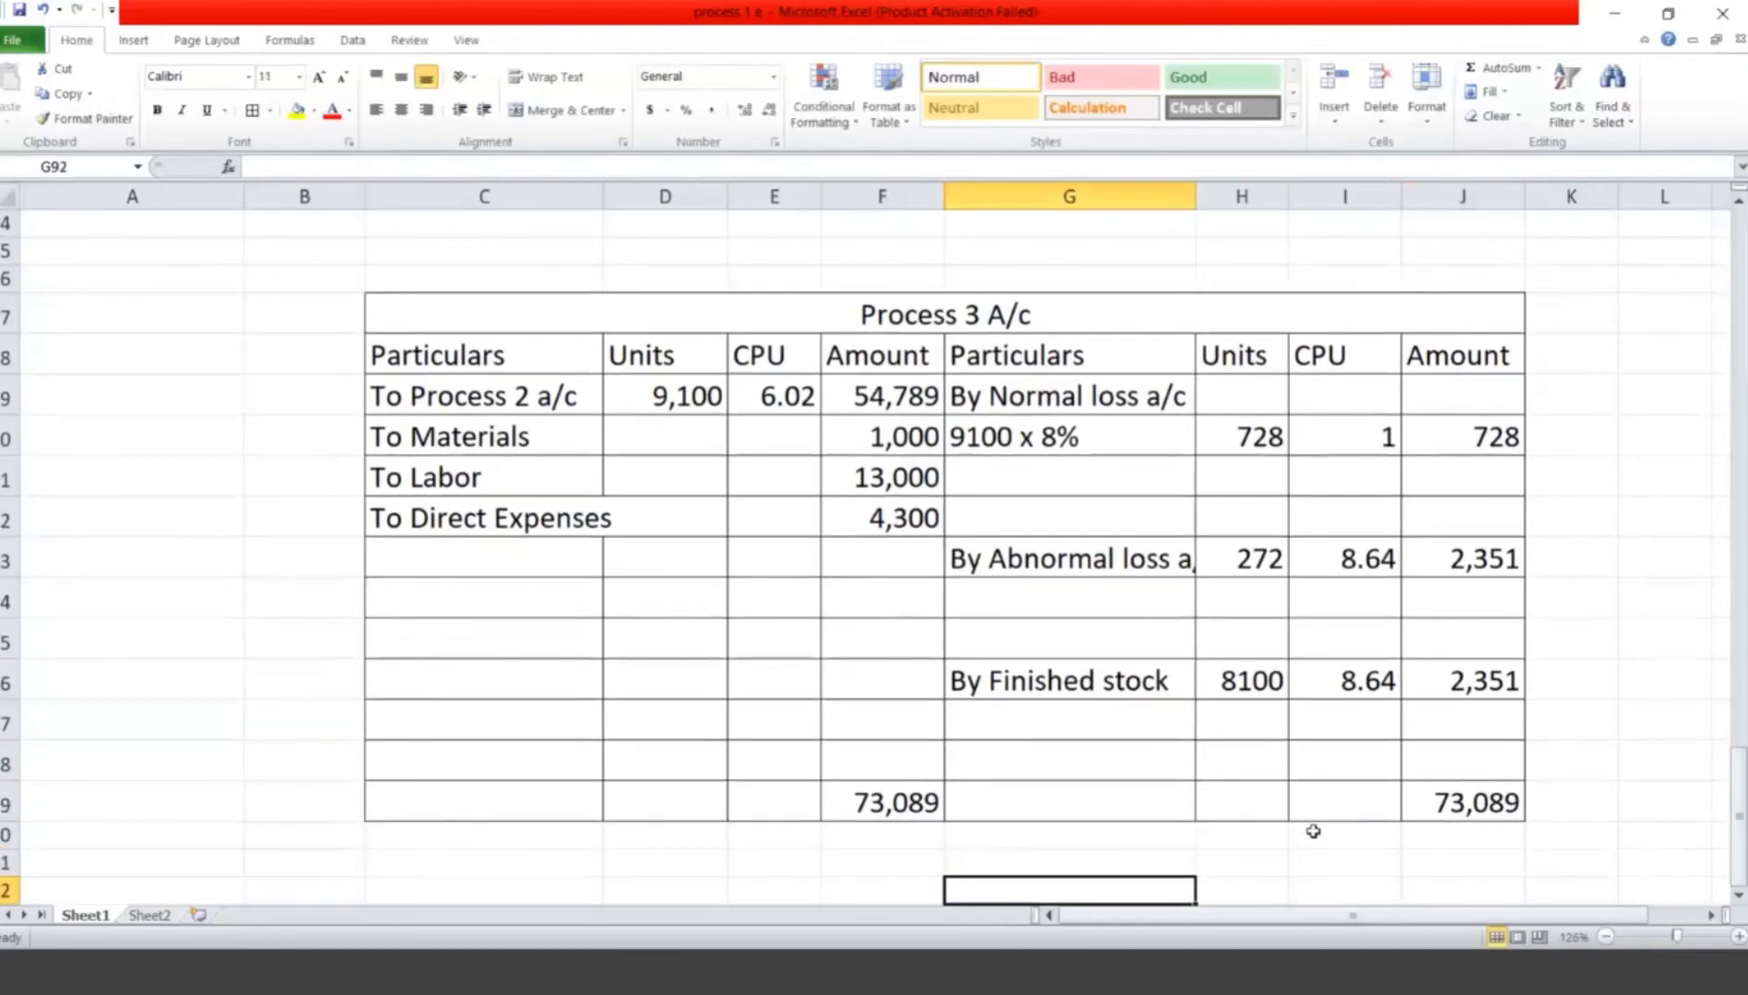
key(Up)
key(Up)
key(Up)
key(Up)
key(Up)
key(Up)
key(Up)
key(Up)
key(Up)
key(Up)
key(Up)
key(Up)
key(Up)
key(Up)
key(Up)
key(Up)
key(Up)
key(Up)
key(Up)
key(Up)
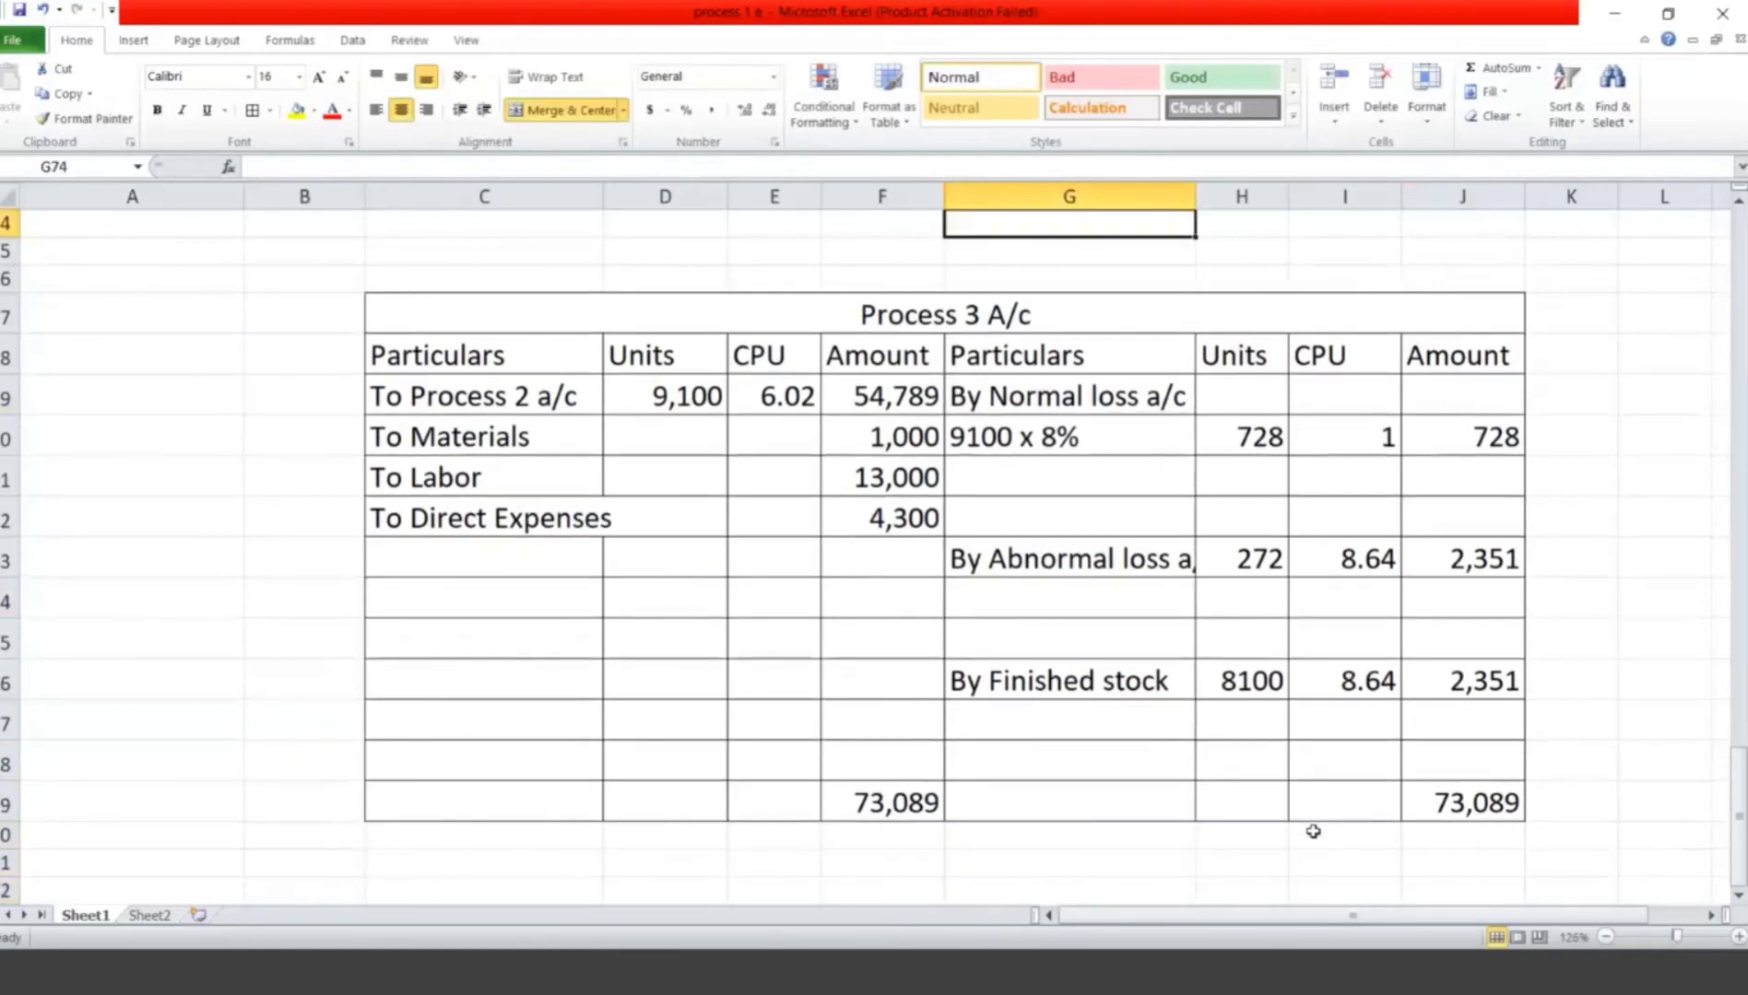
key(Up)
key(Up)
key(Up)
key(Up)
key(Up)
key(Up)
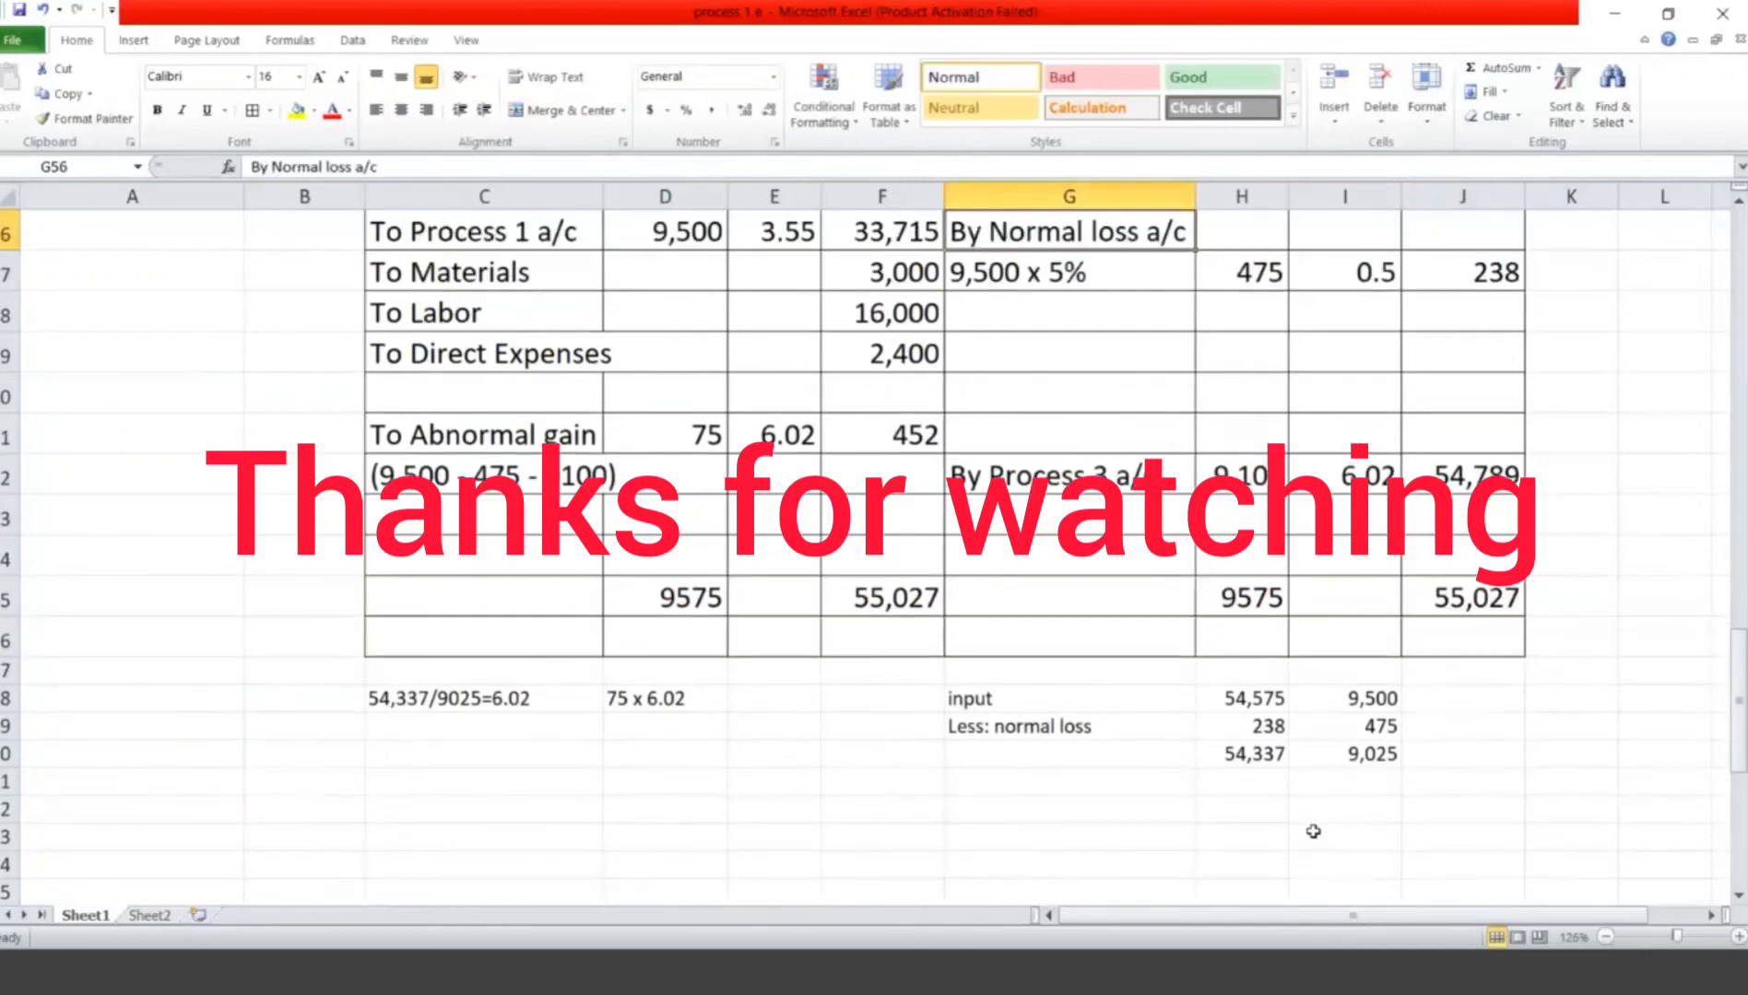
key(Up)
key(Up)
key(Up)
key(Up)
key(Up)
key(Up)
key(Up)
key(Up)
key(Up)
key(Up)
key(Up)
key(Up)
key(Up)
key(Up)
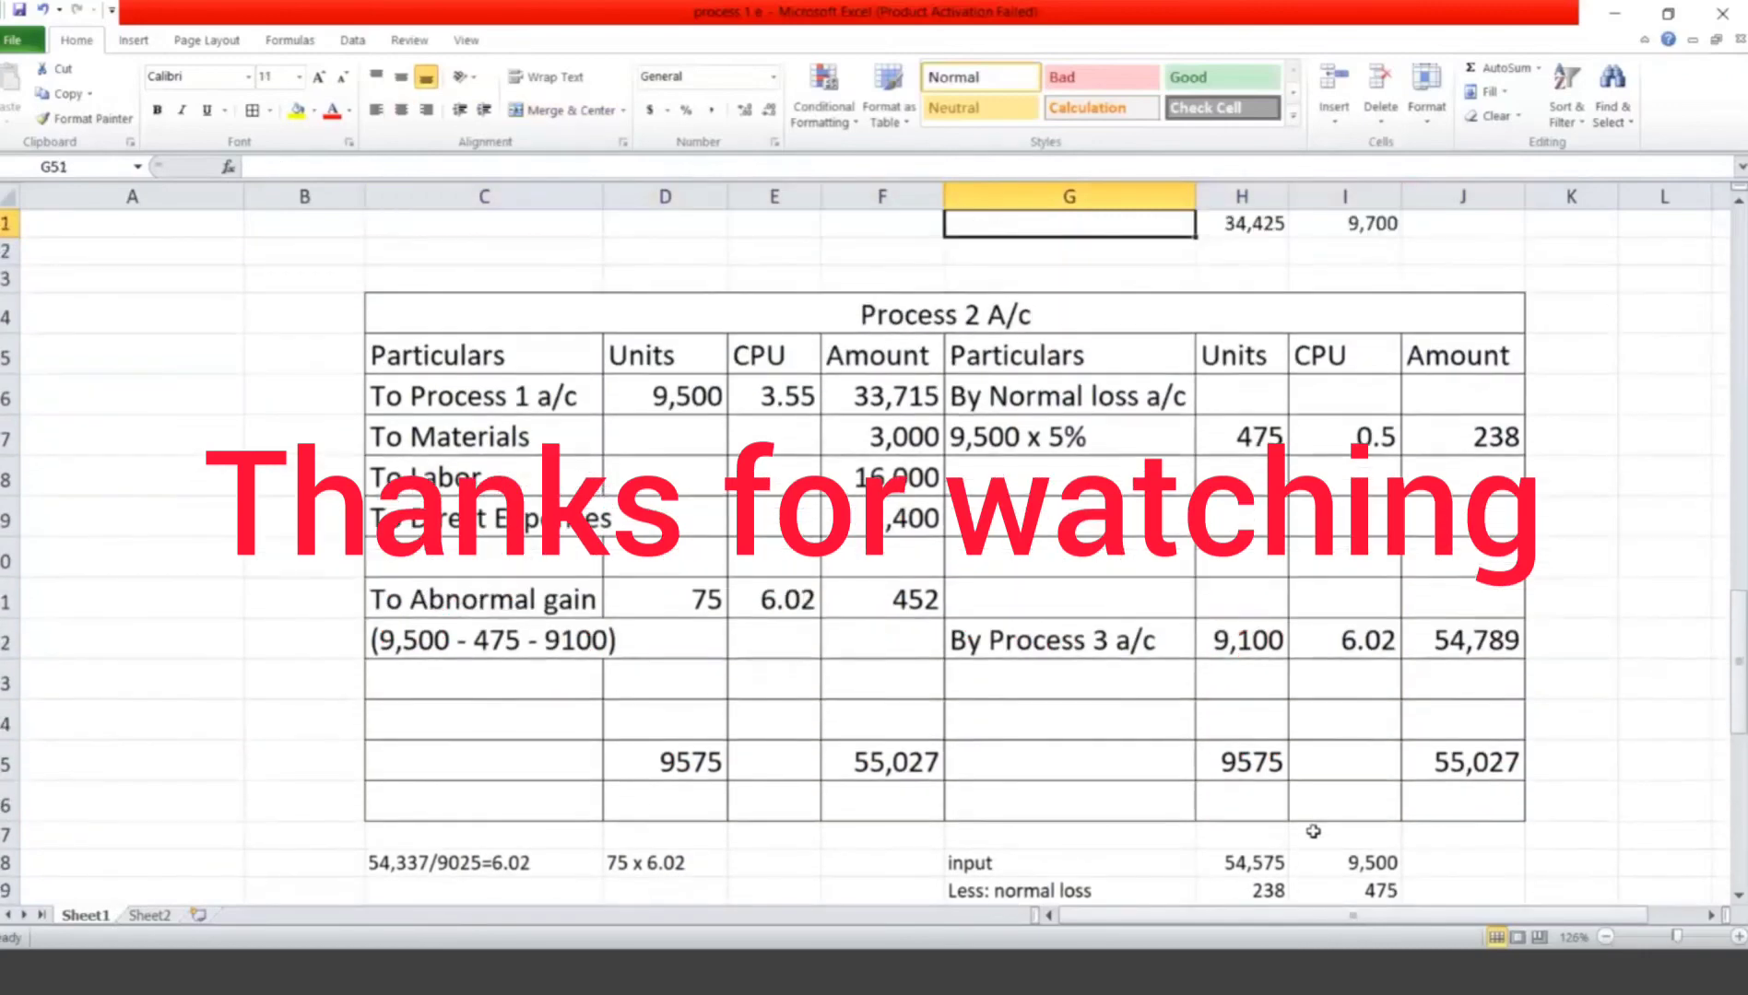
key(Up)
key(Up)
key(Up)
key(Up)
key(Up)
key(Up)
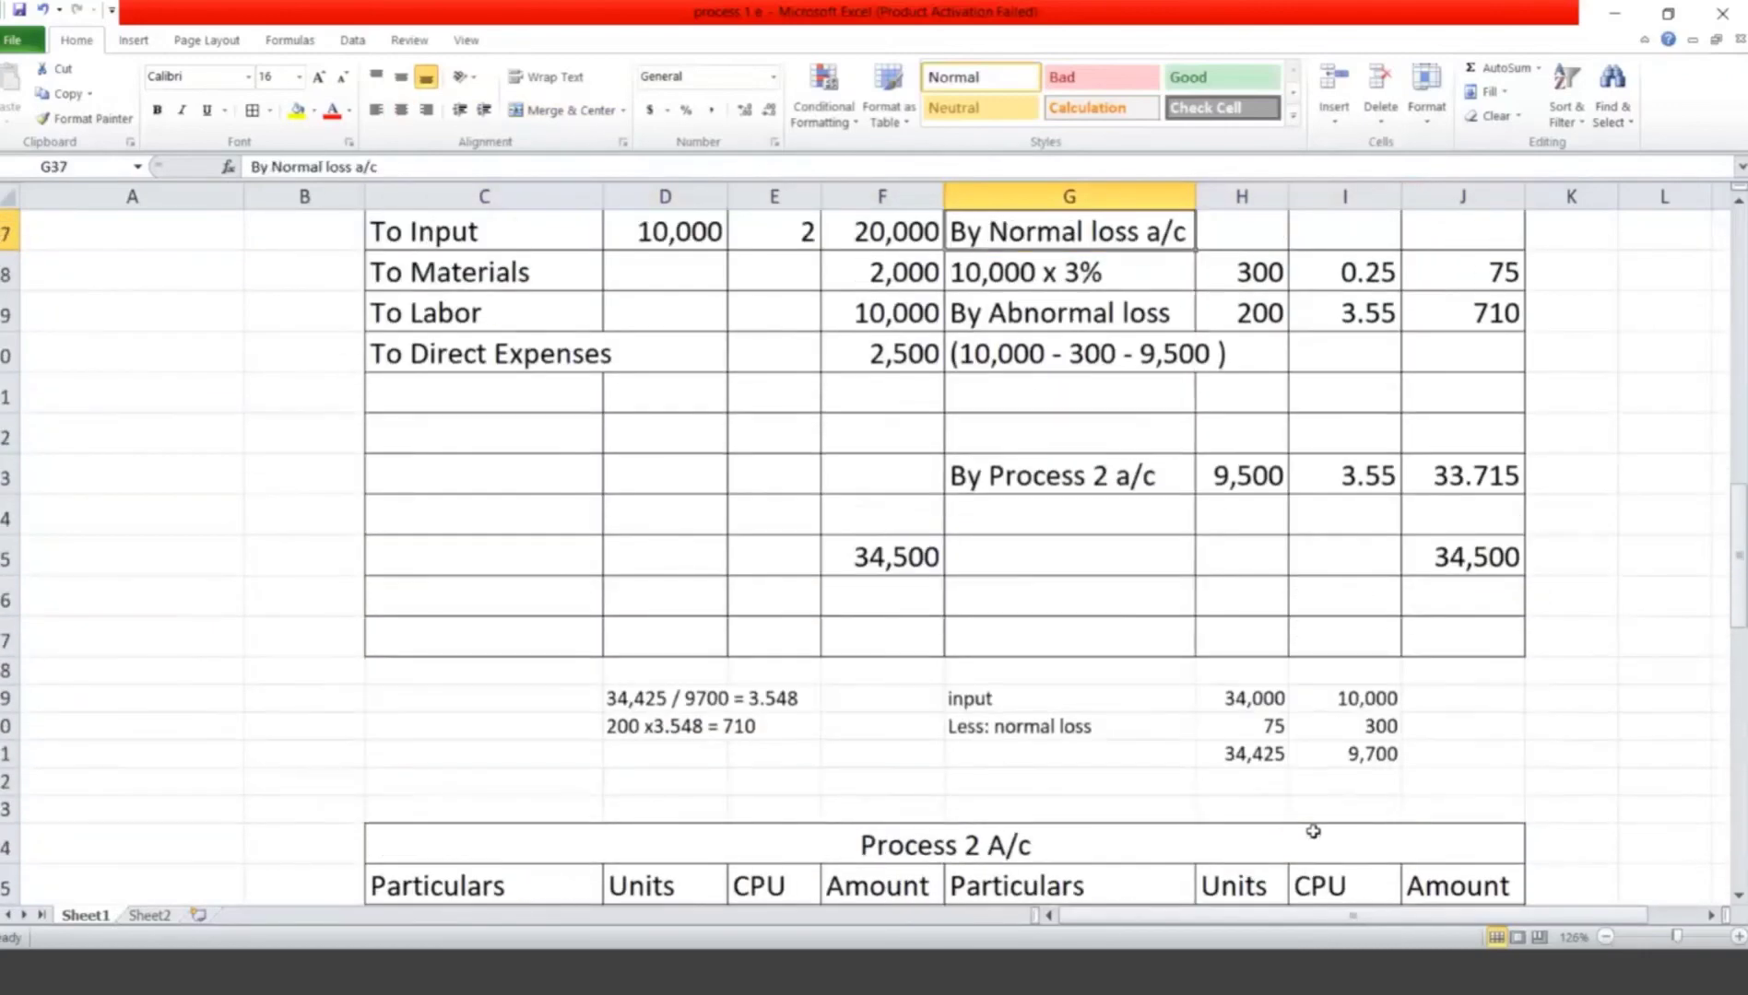
key(Up)
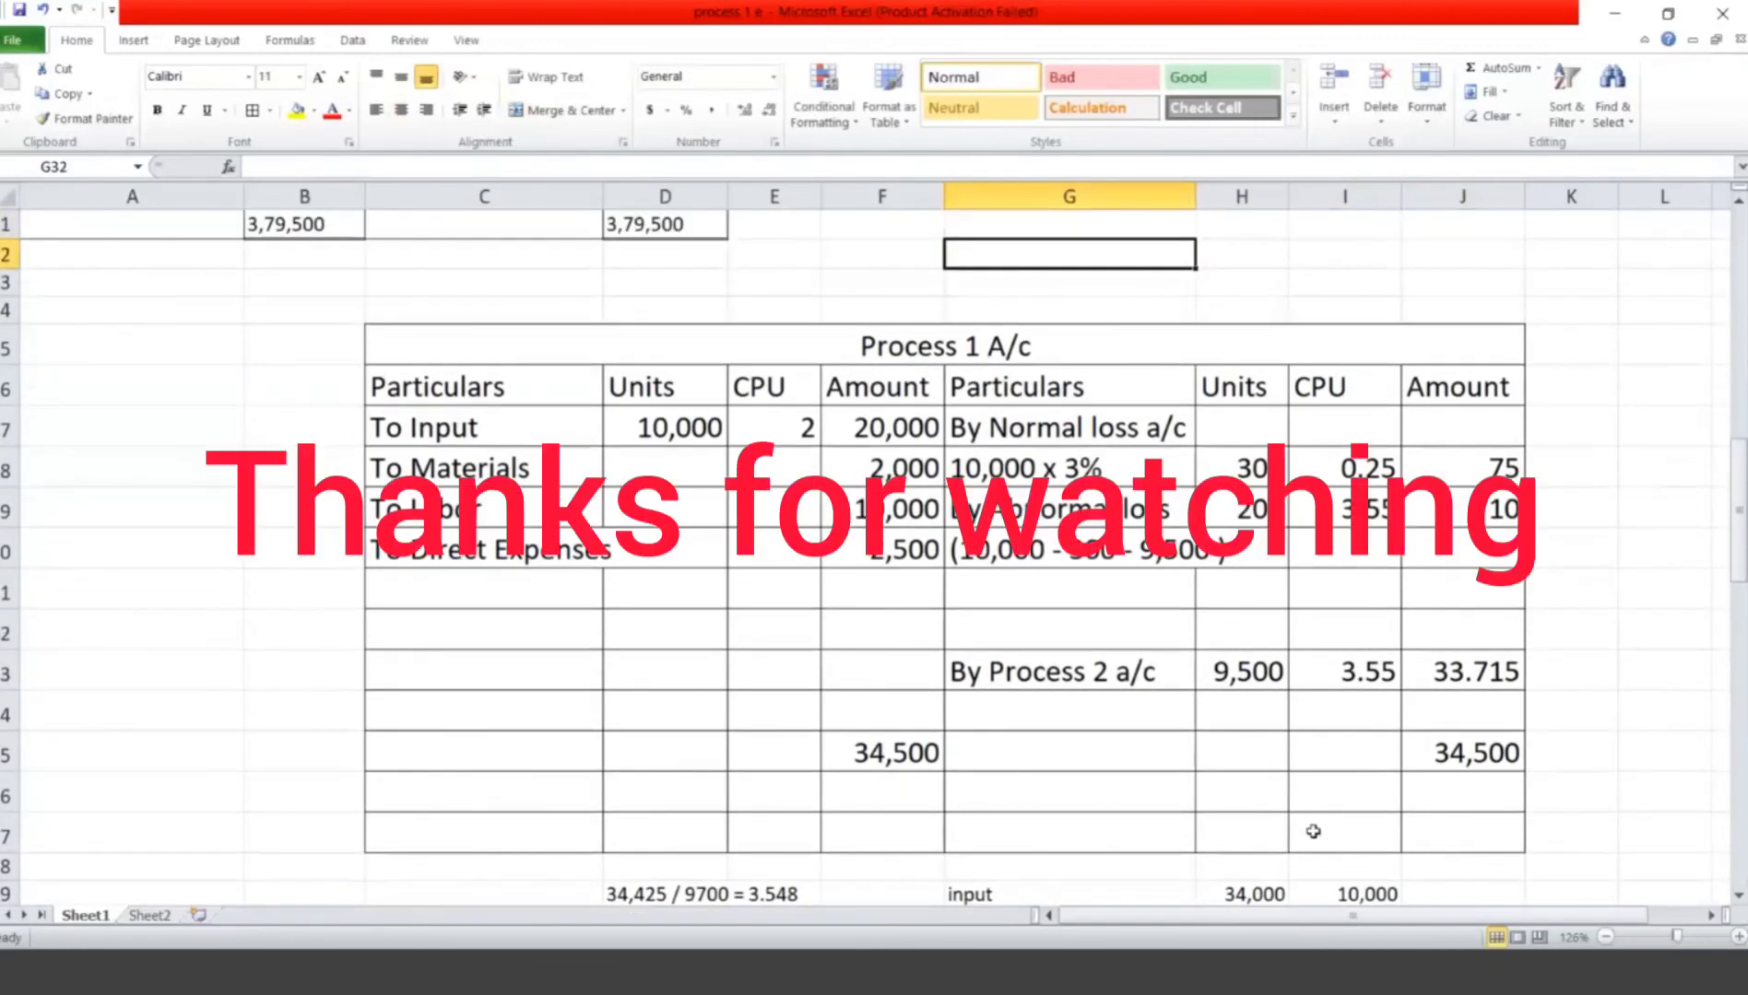
Step: Look through the accounts again from Process 1 A/c down to the start of Process 3 A/c
key(Down)
key(Down)
key(Down)
key(Down)
key(Down)
key(Down)
key(Down)
key(Down)
key(Down)
key(Down)
key(Down)
key(Down)
key(Down)
key(Down)
key(Down)
key(Down)
key(Down)
key(Down)
key(Down)
key(Down)
key(Down)
key(Down)
key(Down)
key(Down)
key(Down)
key(Down)
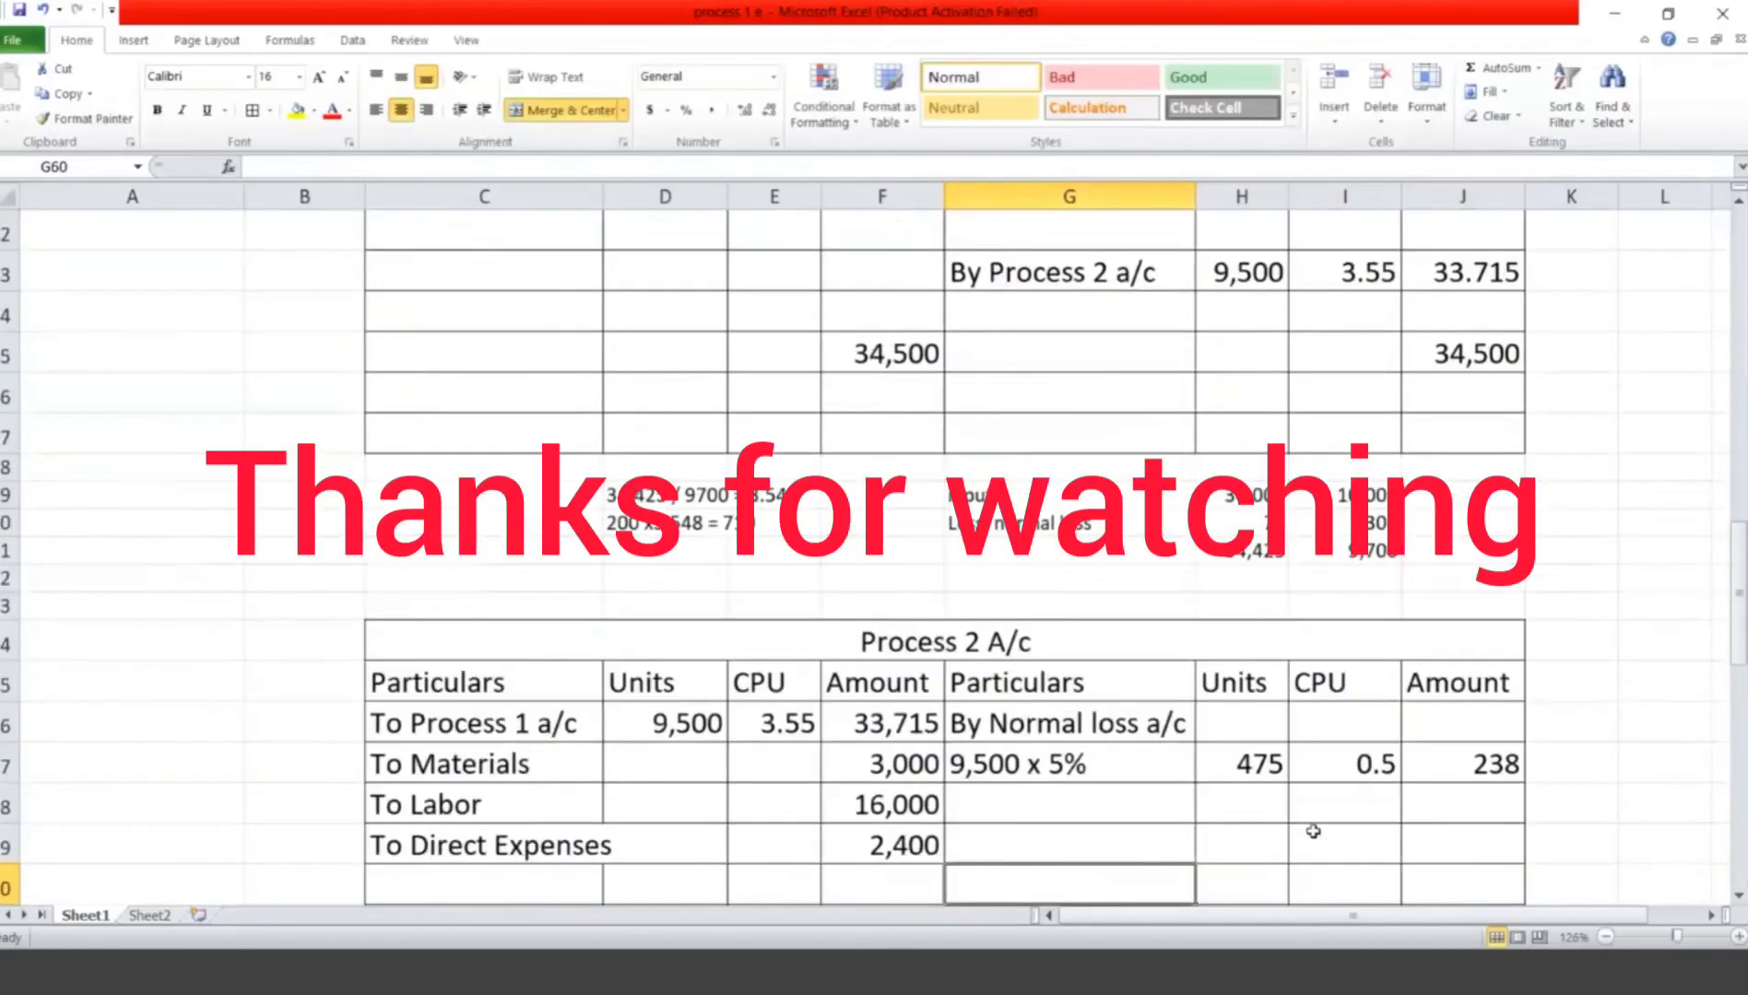
key(Down)
key(Down)
key(Down)
key(Down)
key(Down)
key(Down)
key(Down)
key(Down)
key(Down)
key(Down)
key(Down)
key(Down)
key(Down)
key(Down)
key(Down)
key(Down)
key(Down)
key(Down)
key(Down)
key(Down)
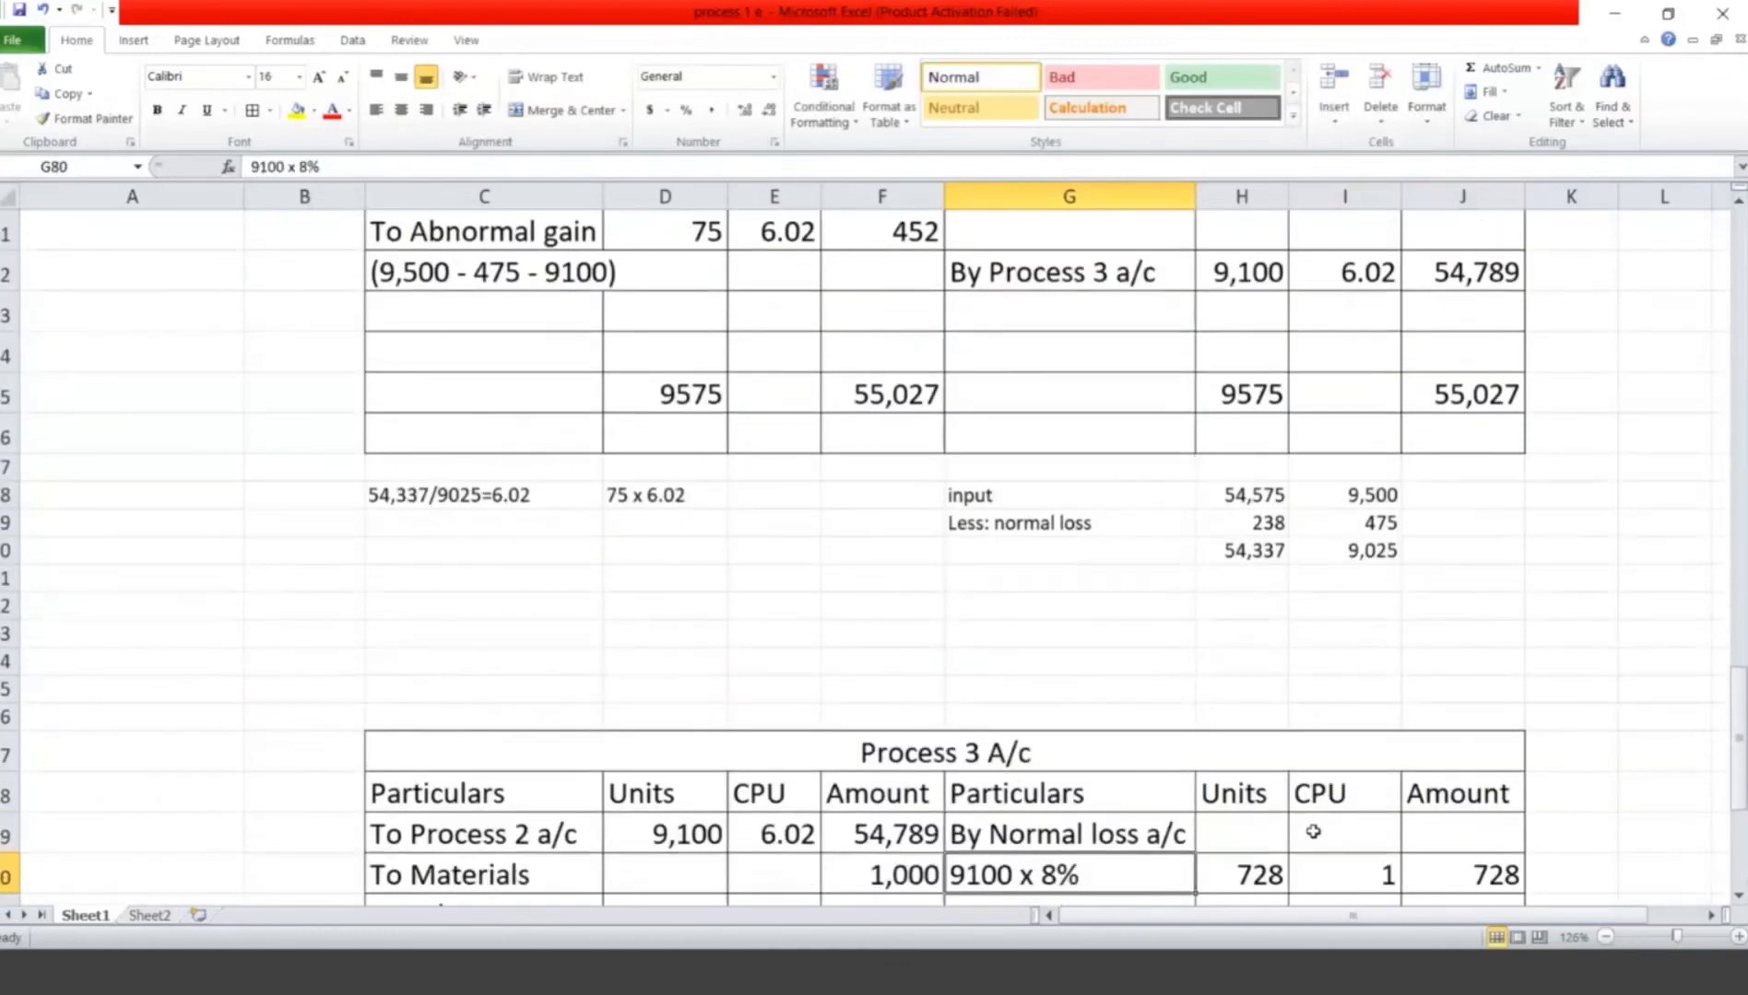